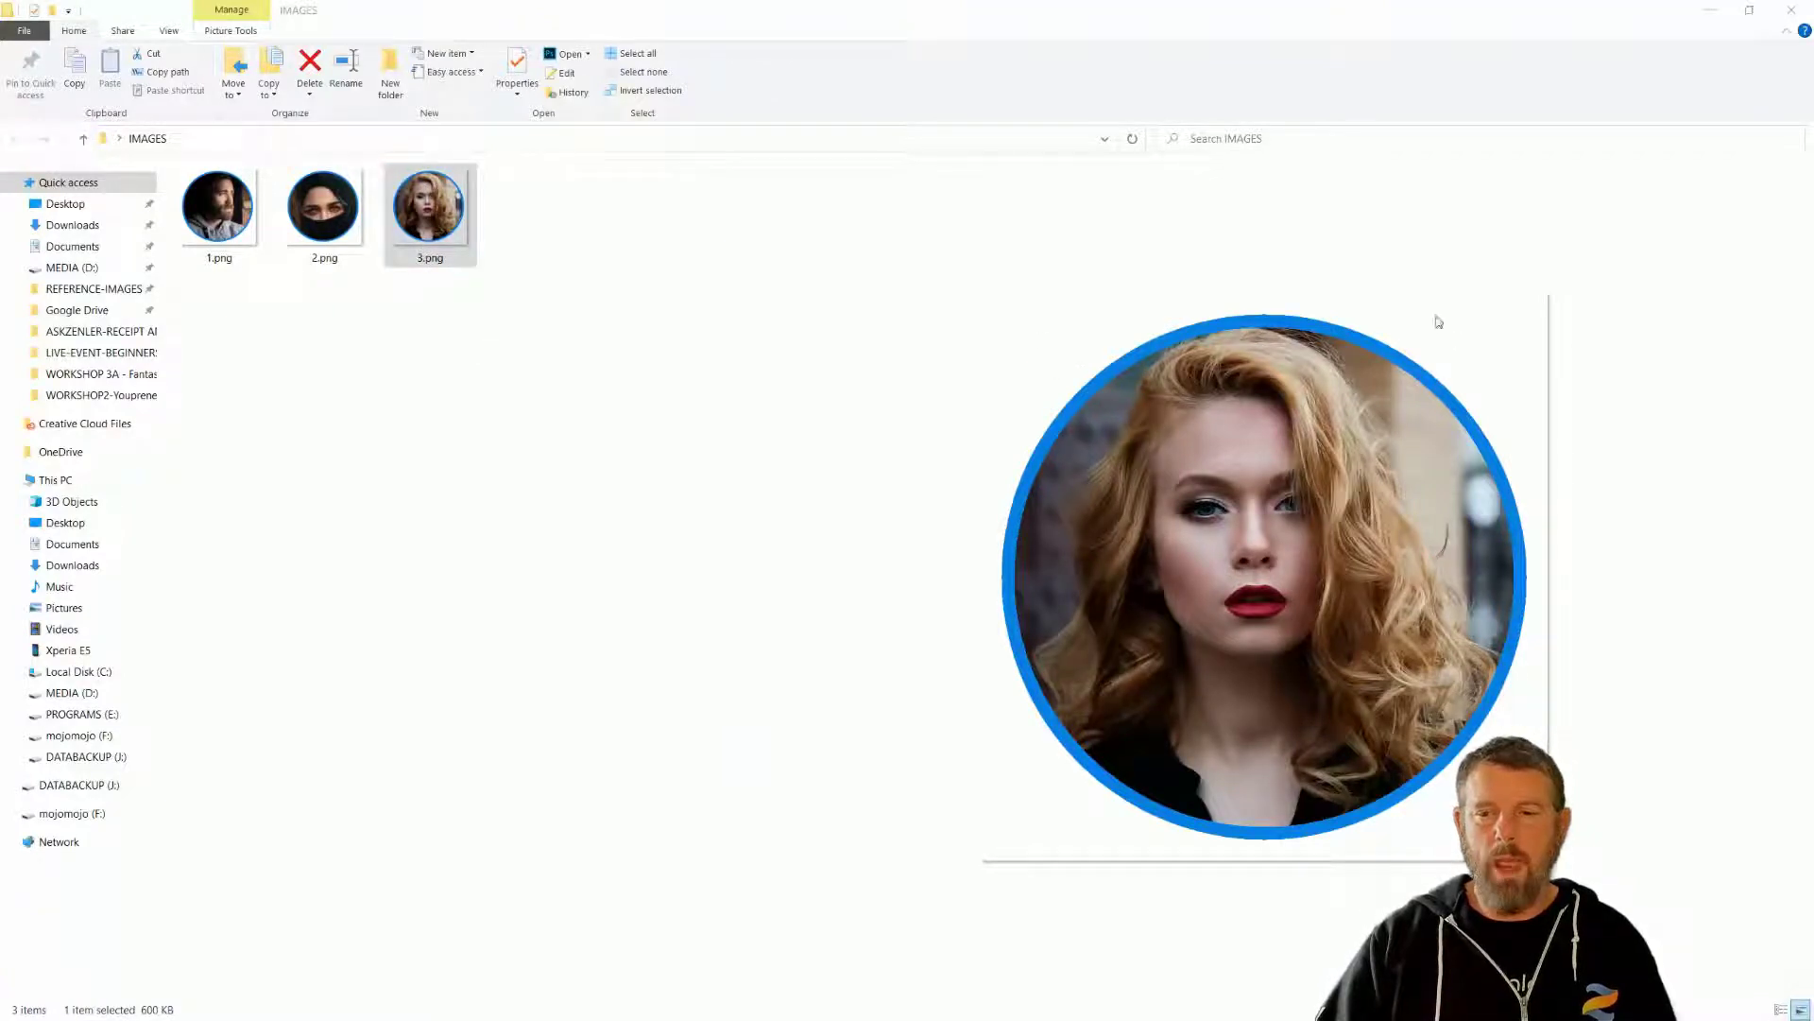
Preview the portrait images 2.png and 1.png in the IMAGES folder.
click(333, 245)
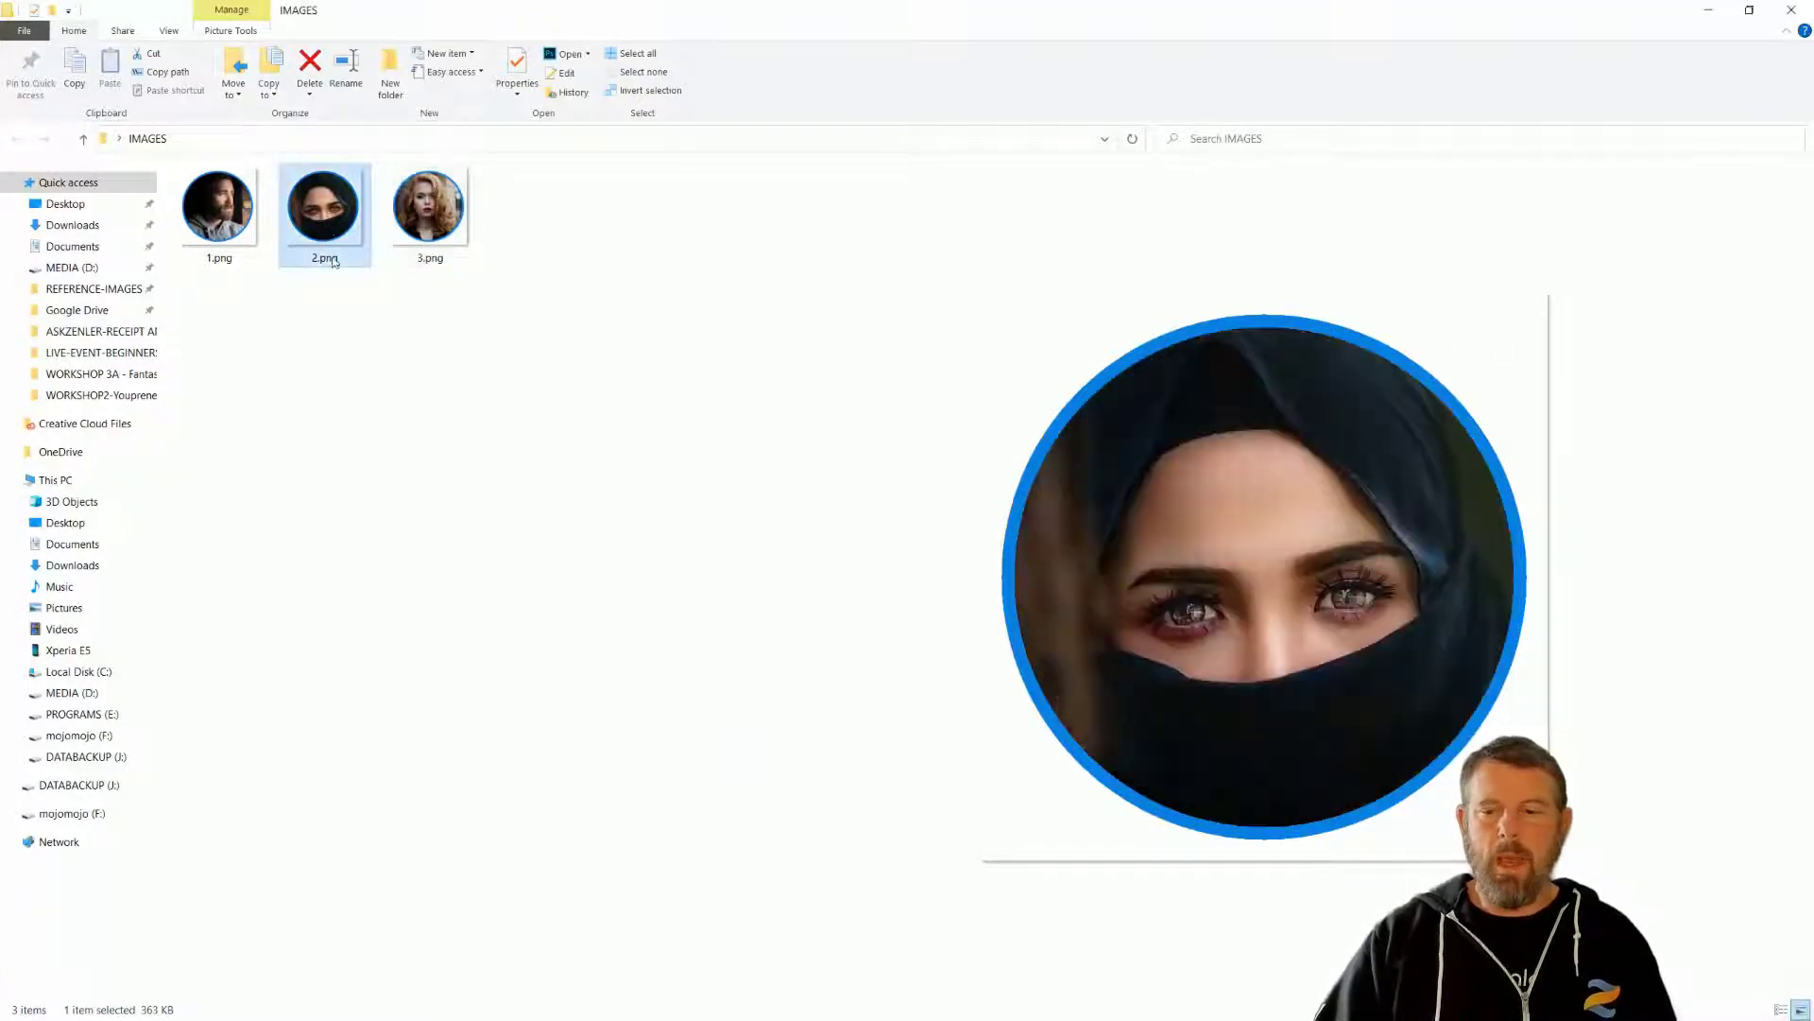
click(224, 232)
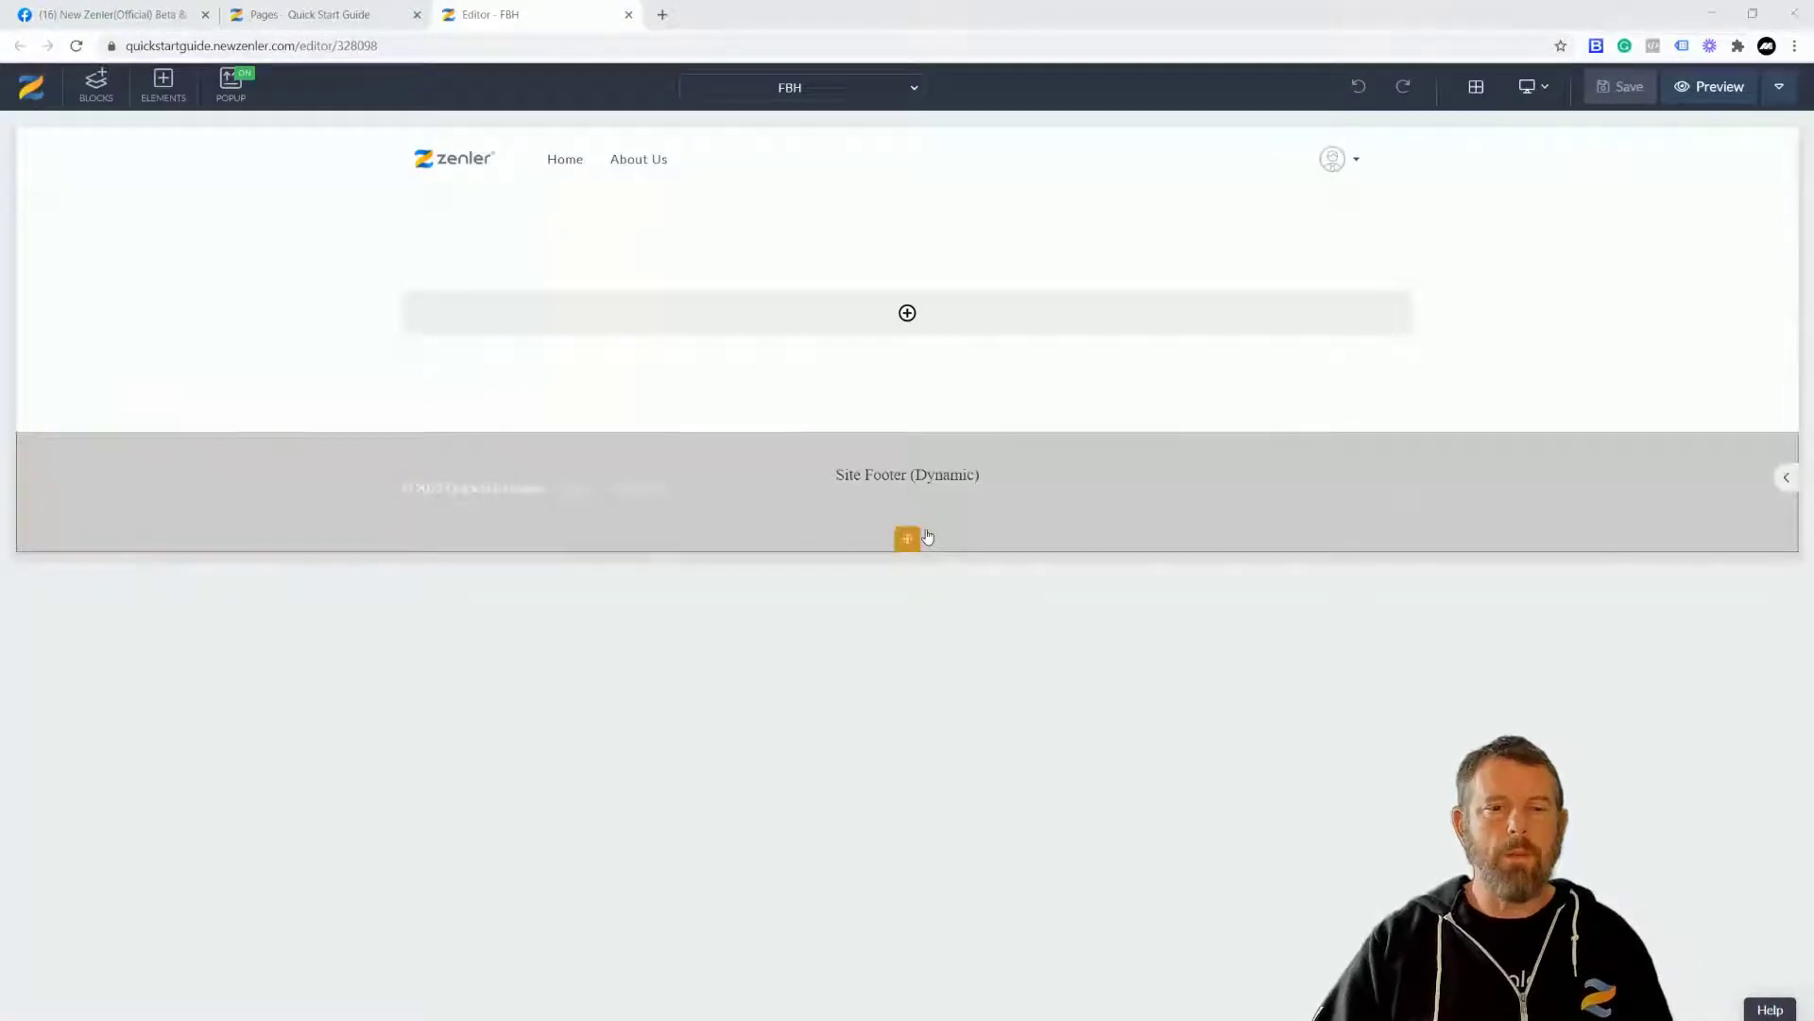
Insert a row of three 33% columns on the FBH page and upload 1.png from the desktop's IMAGES folder, uncropped, into the first column.
click(903, 316)
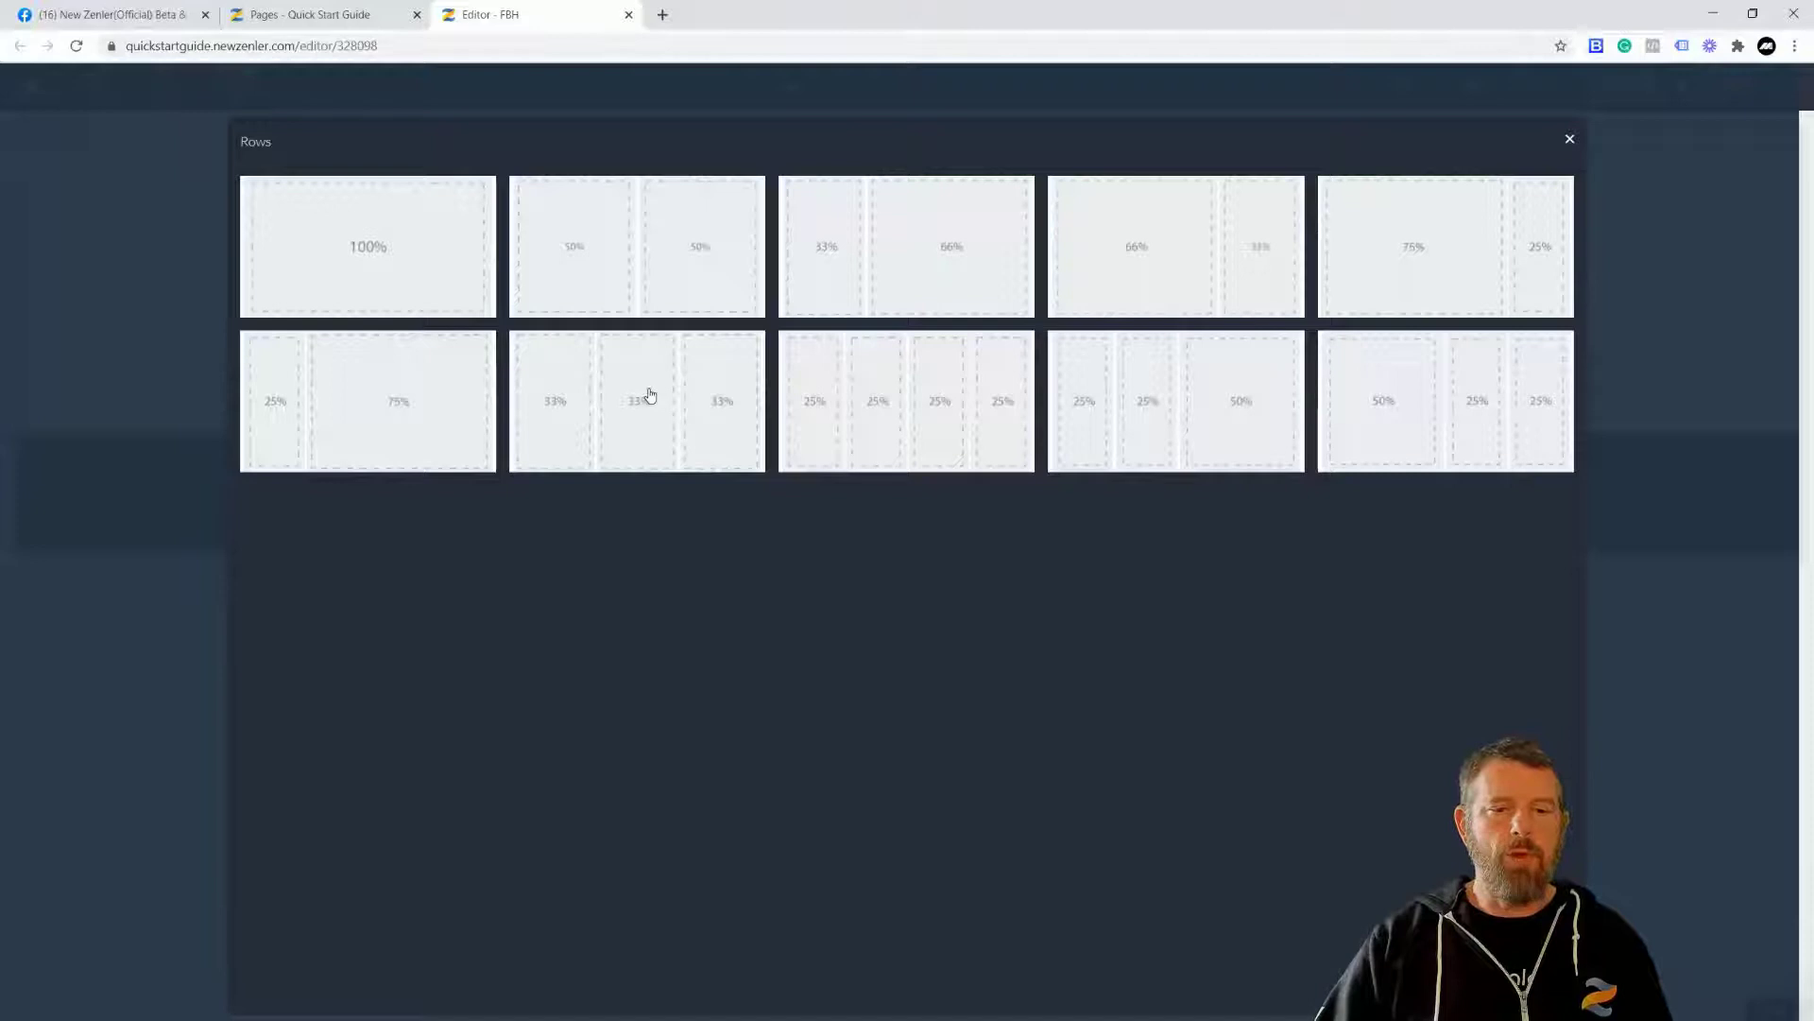
click(678, 401)
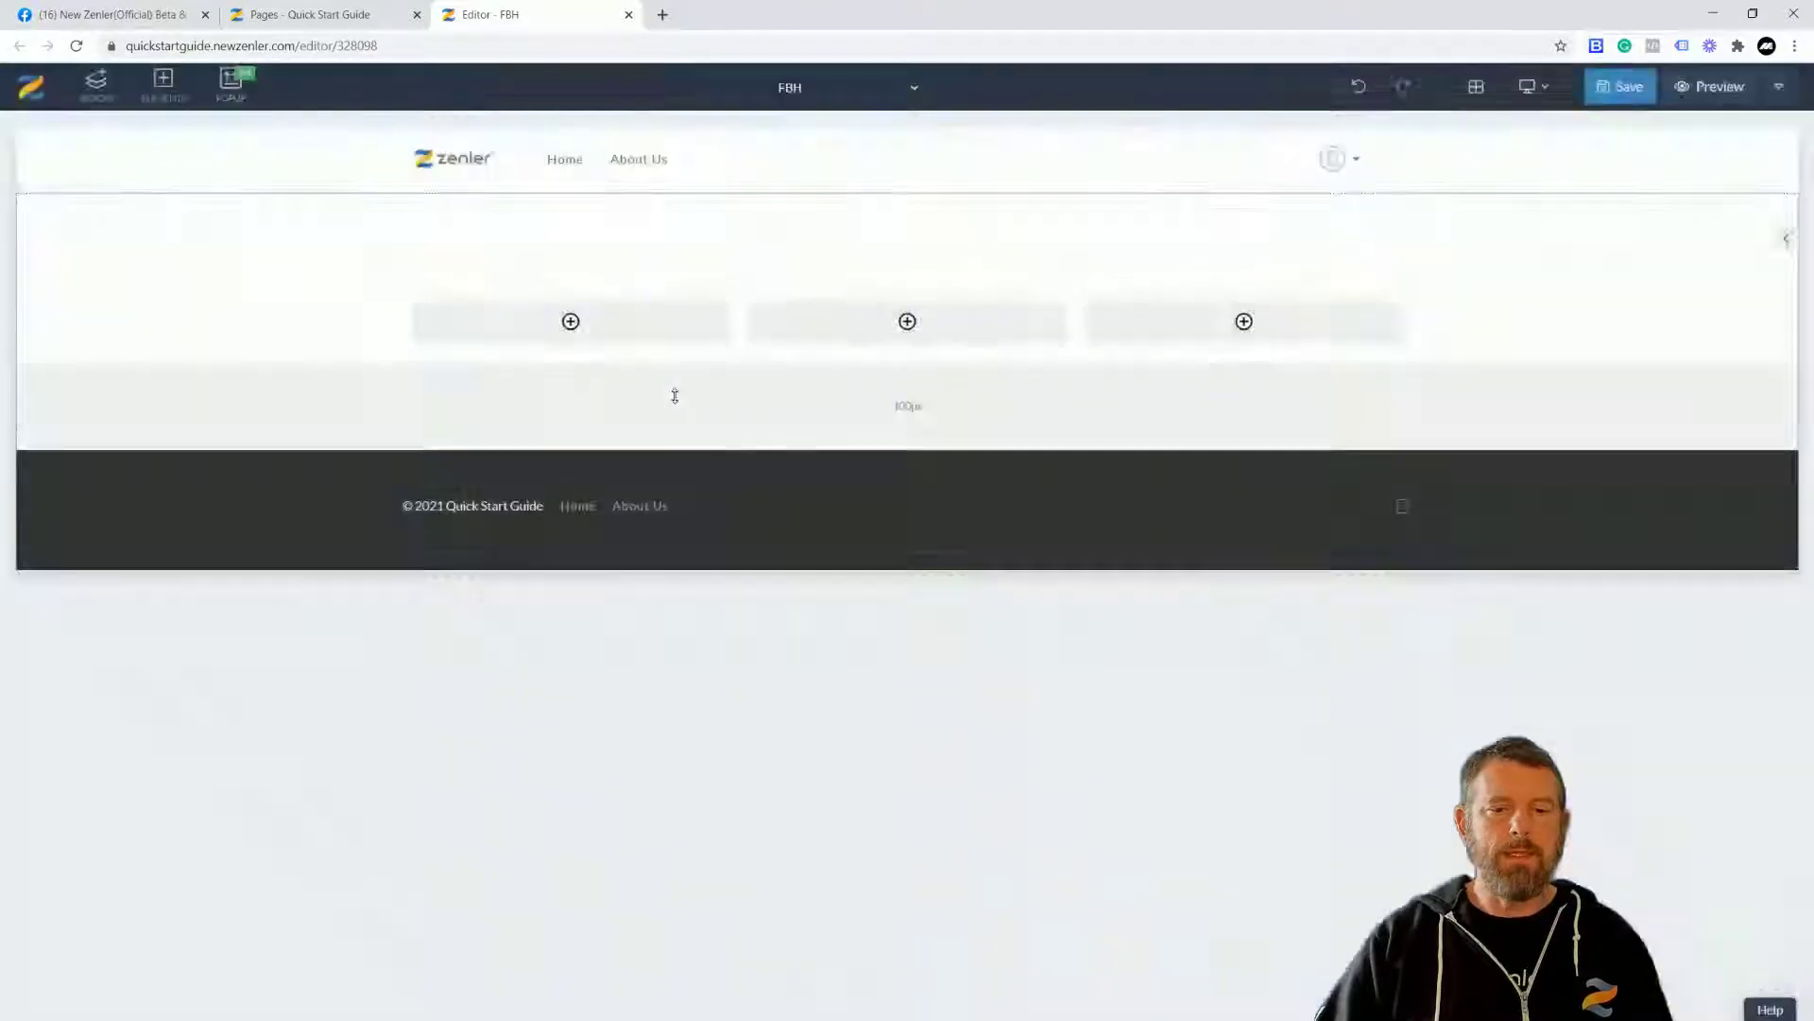
click(565, 324)
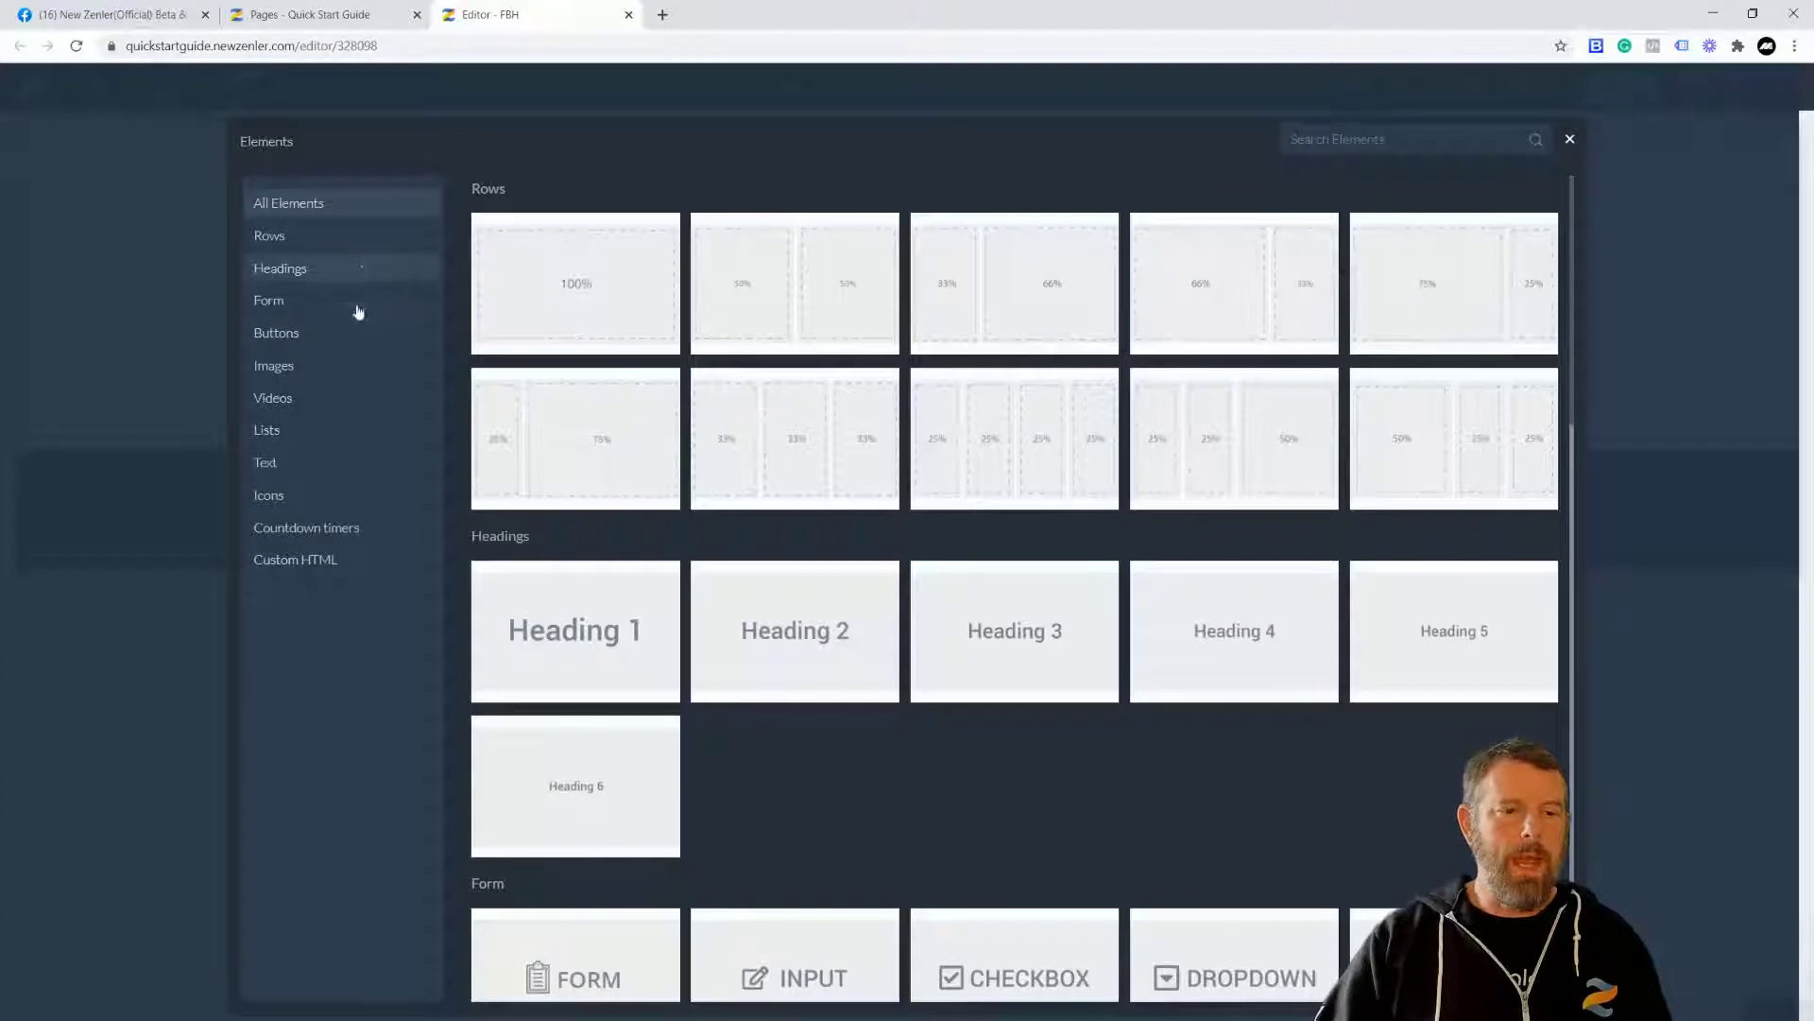
click(410, 371)
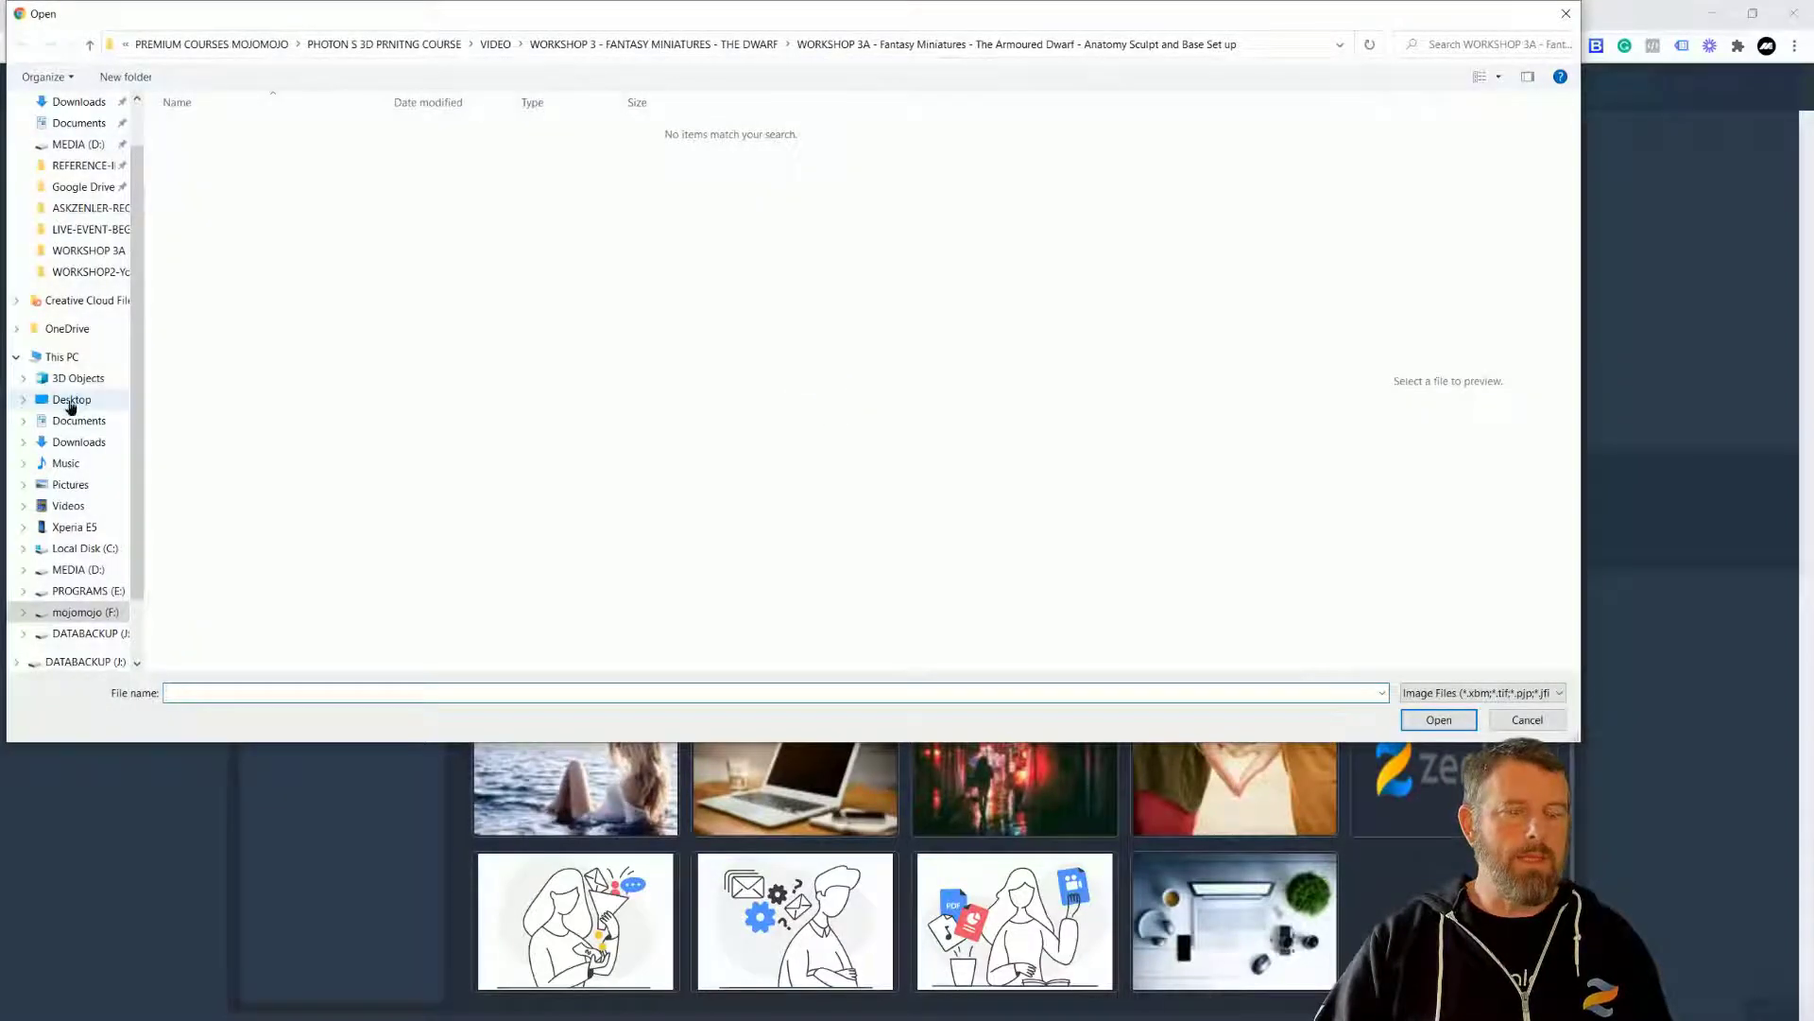
click(71, 402)
double_click(492, 151)
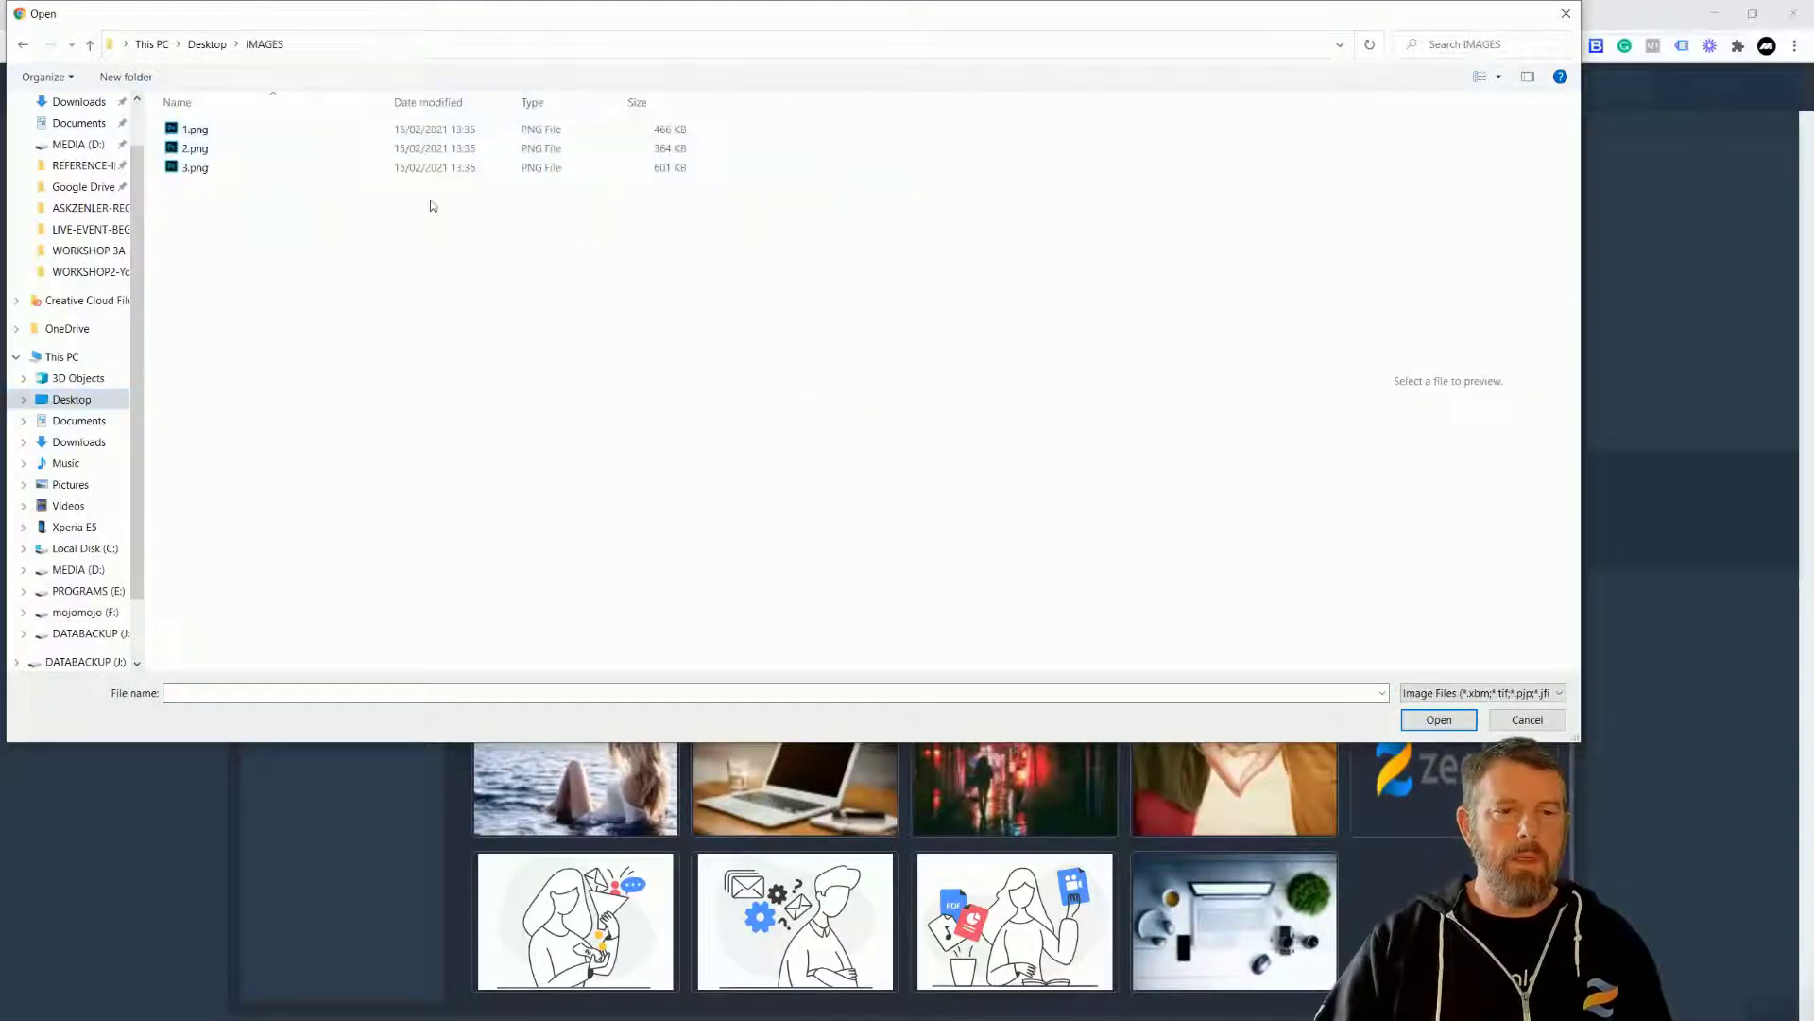
click(200, 132)
click(201, 151)
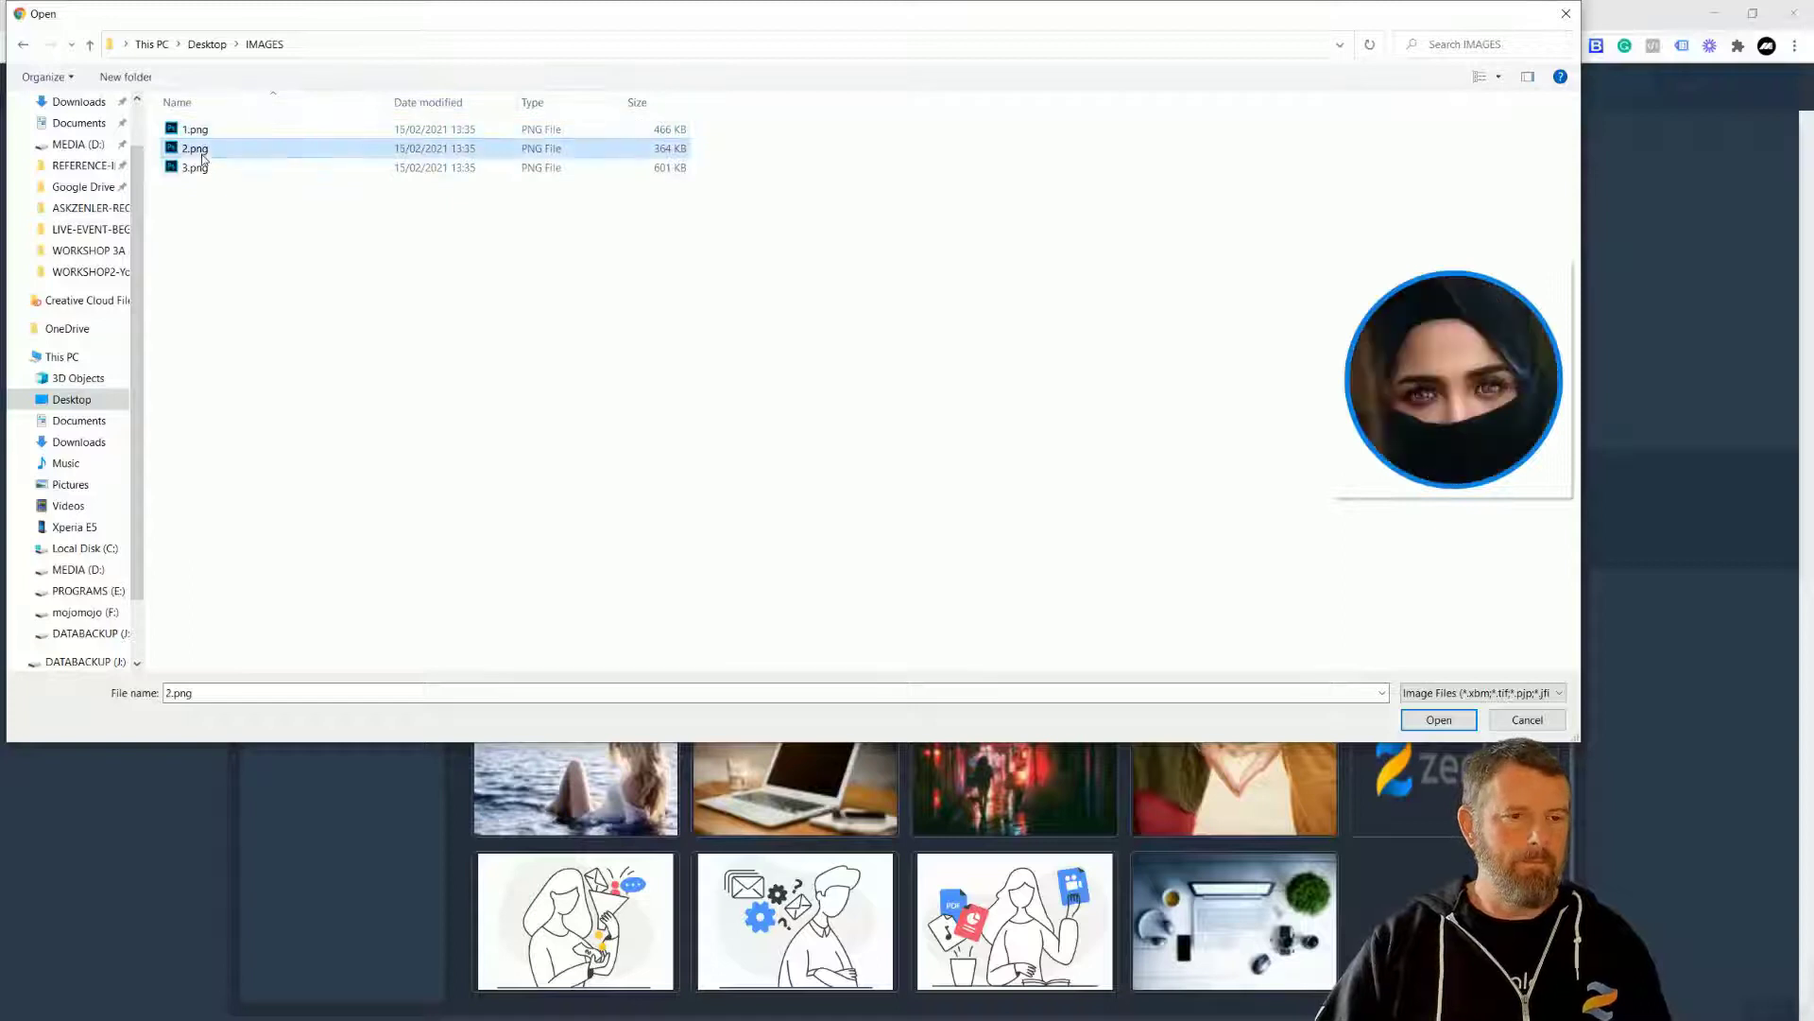
click(227, 131)
double_click(217, 129)
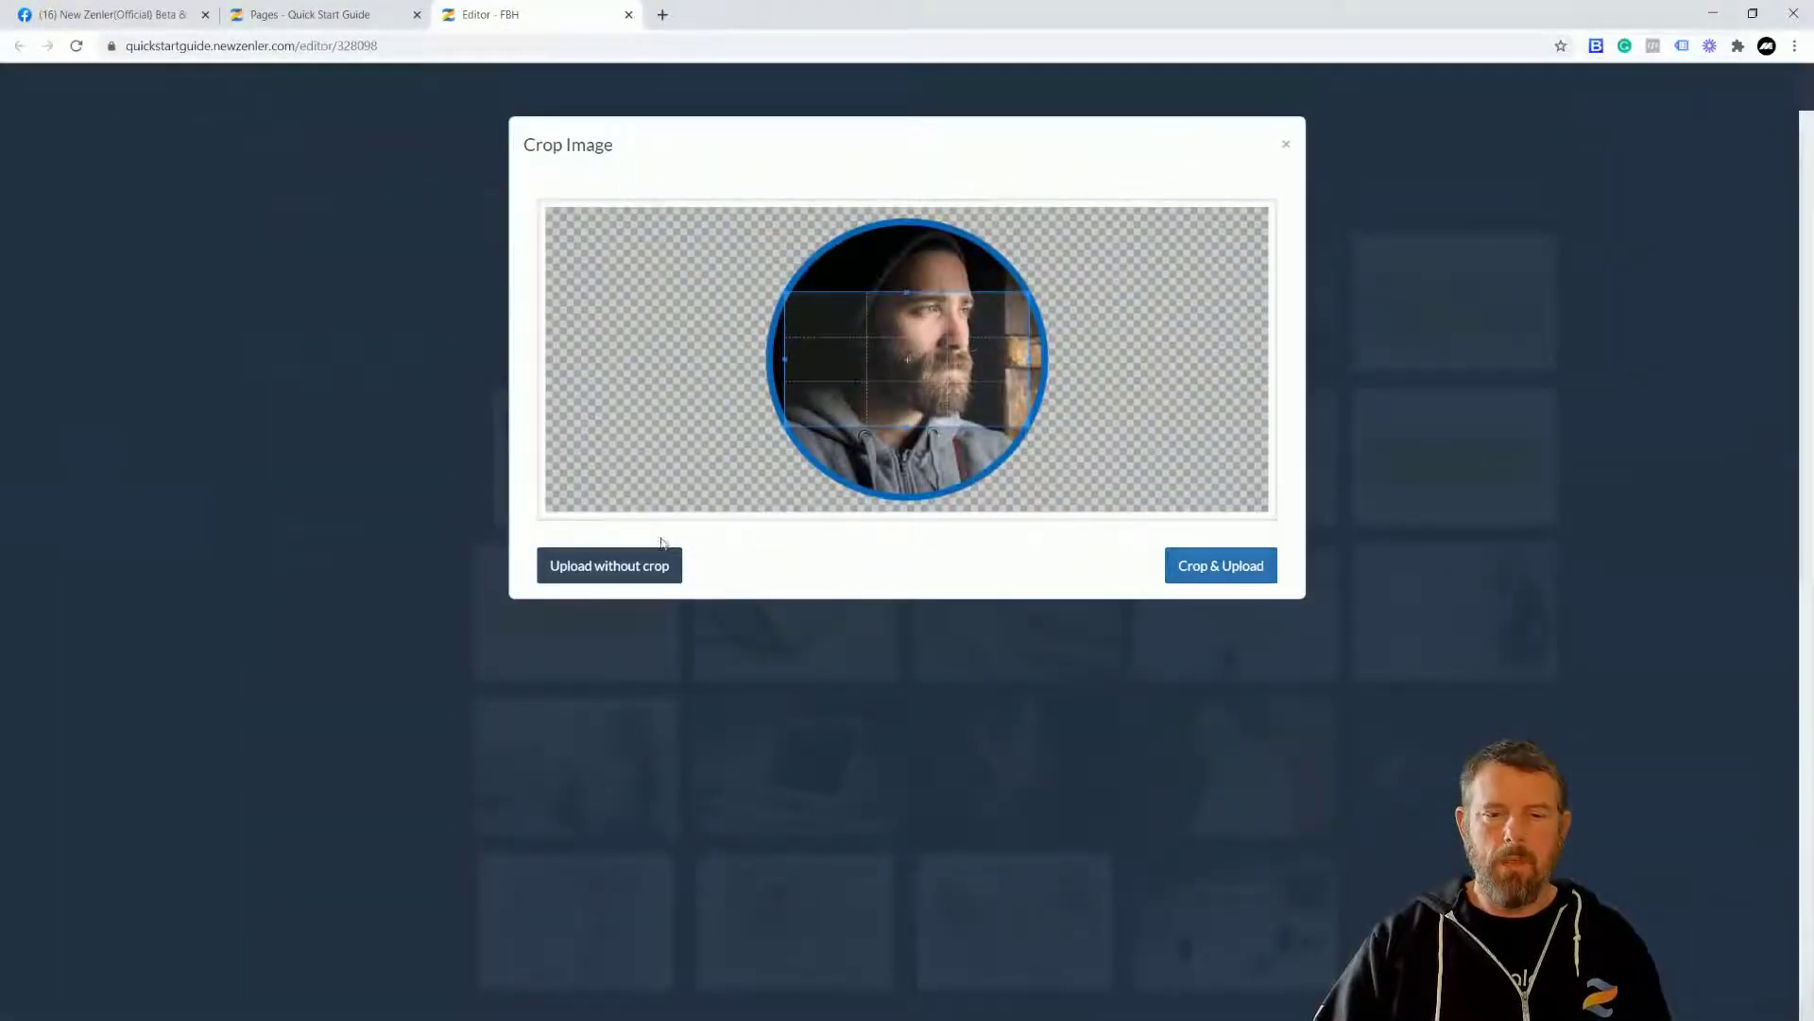
click(674, 572)
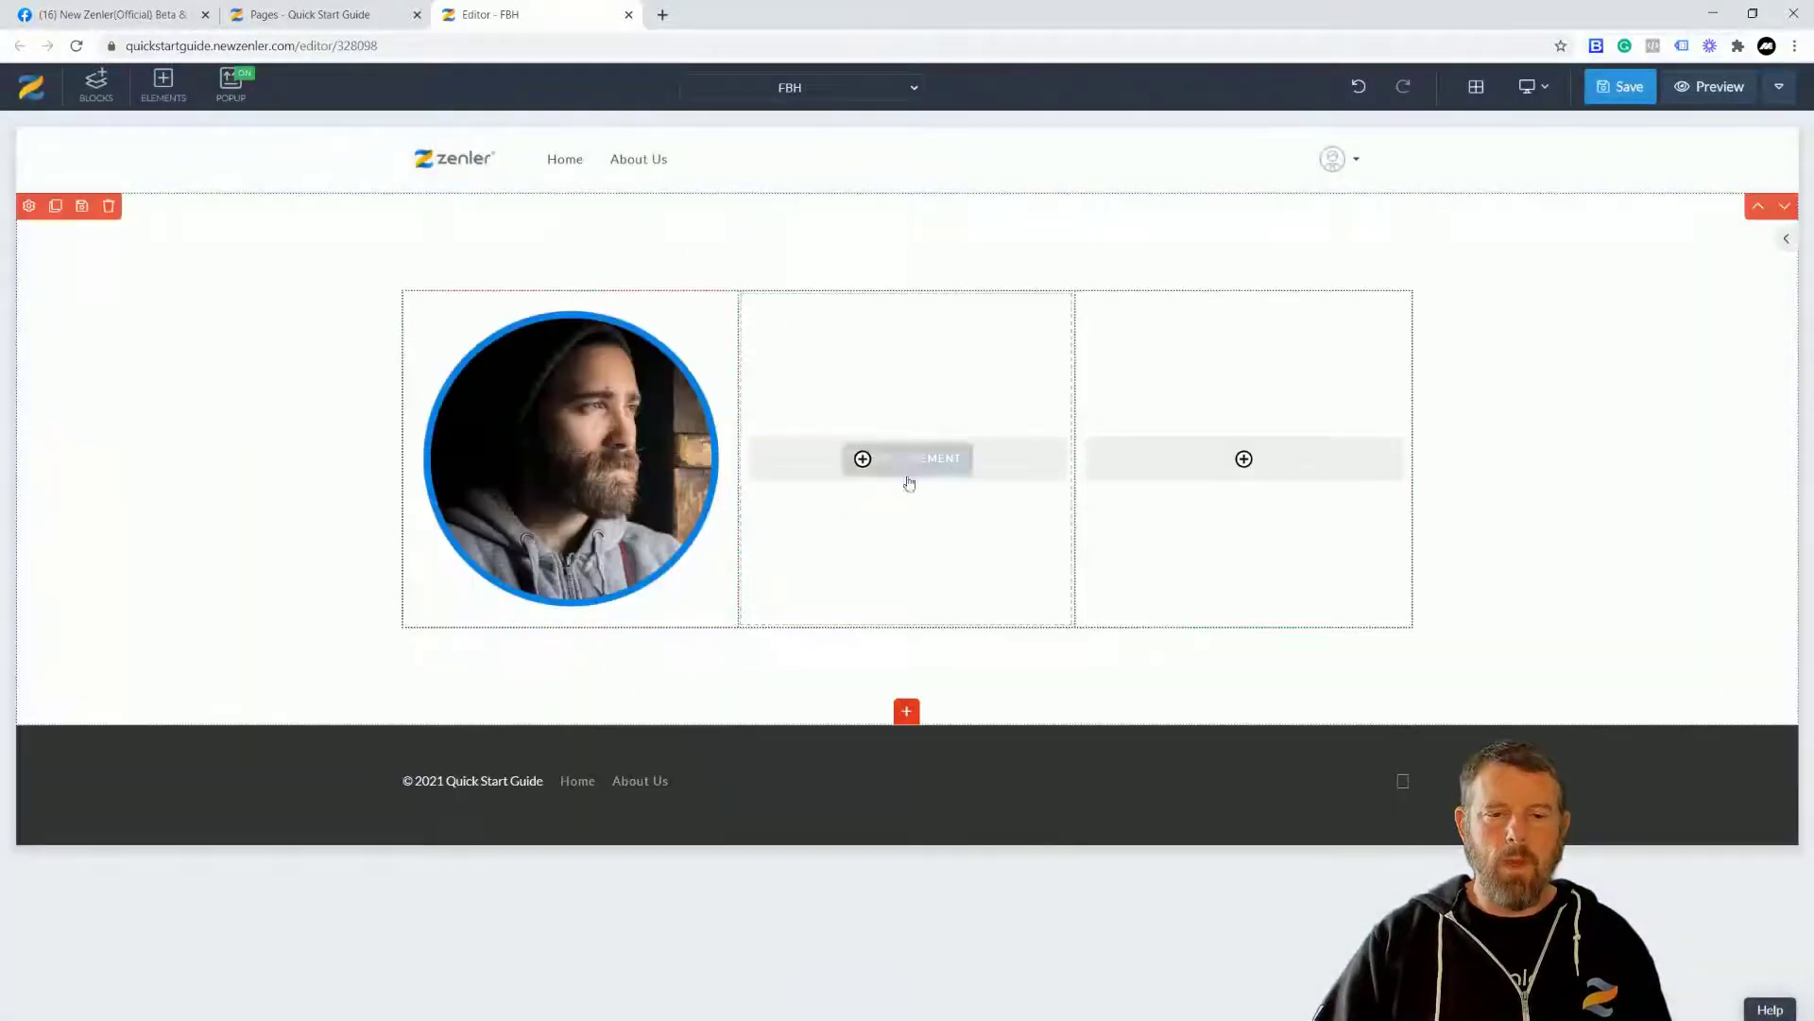
Add an image element to the middle column by uploading 2.png without cropping.
click(908, 475)
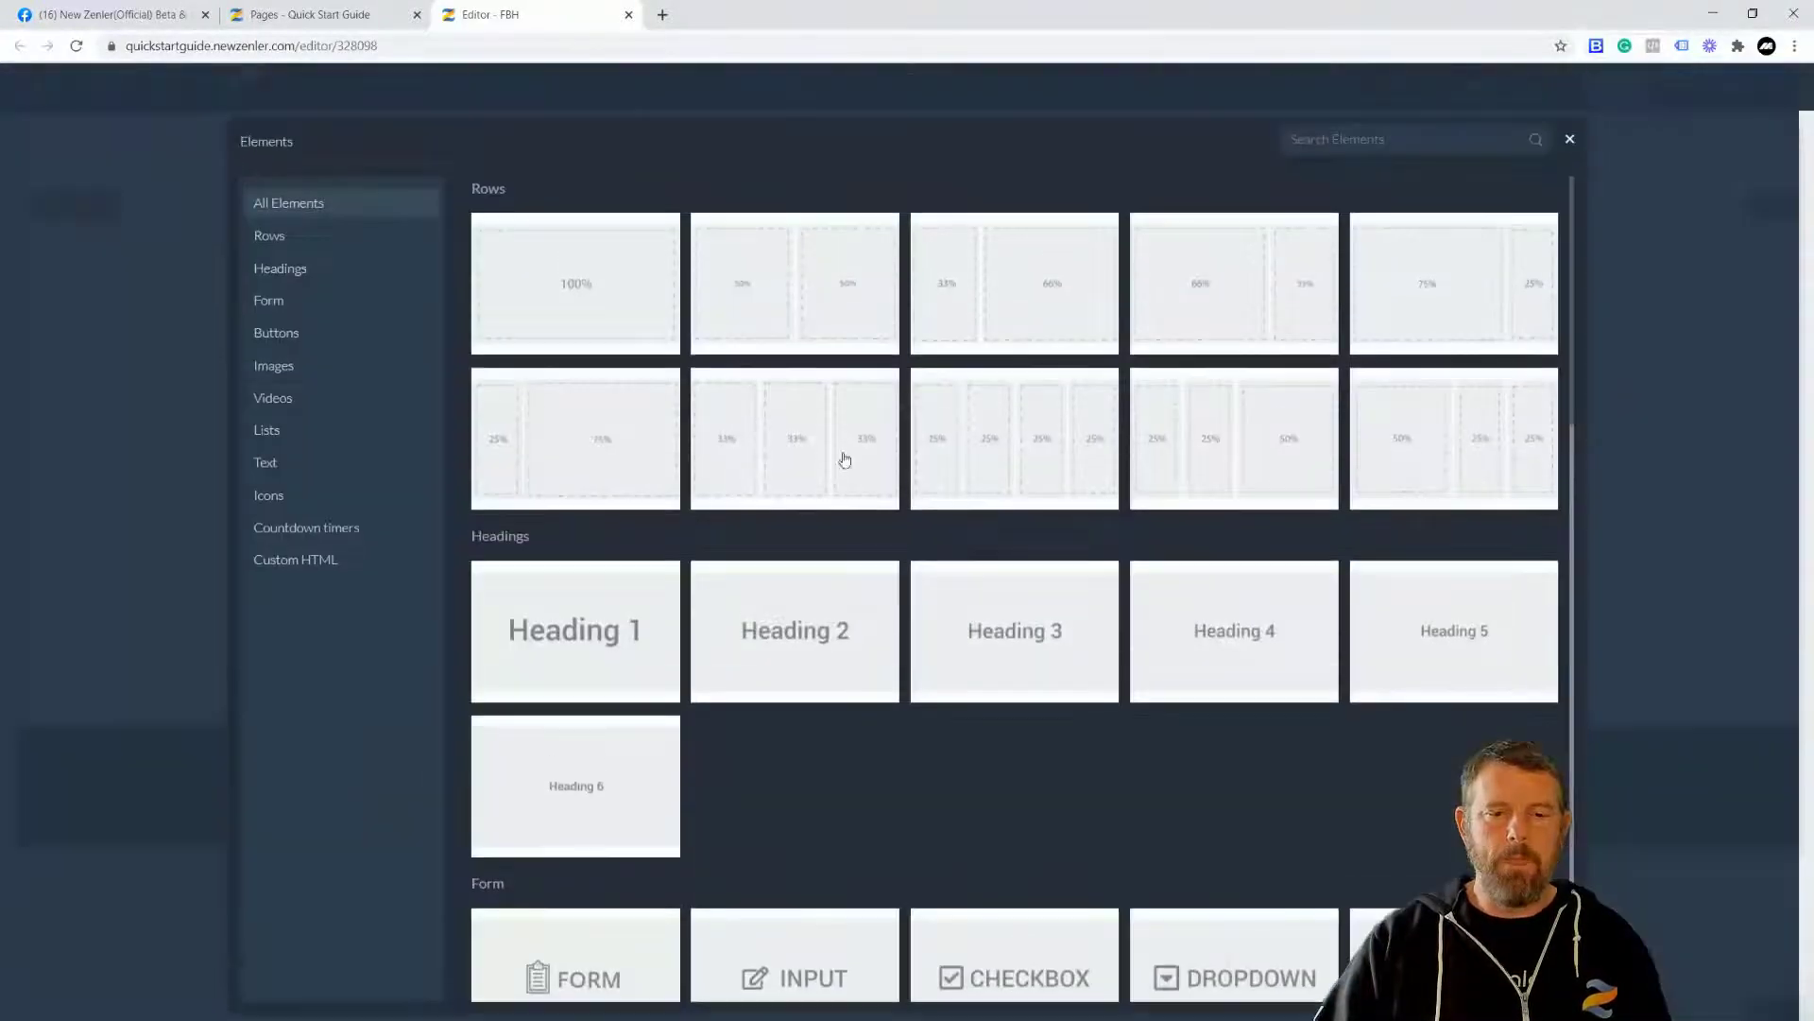
click(281, 383)
click(582, 311)
click(195, 148)
click(1435, 718)
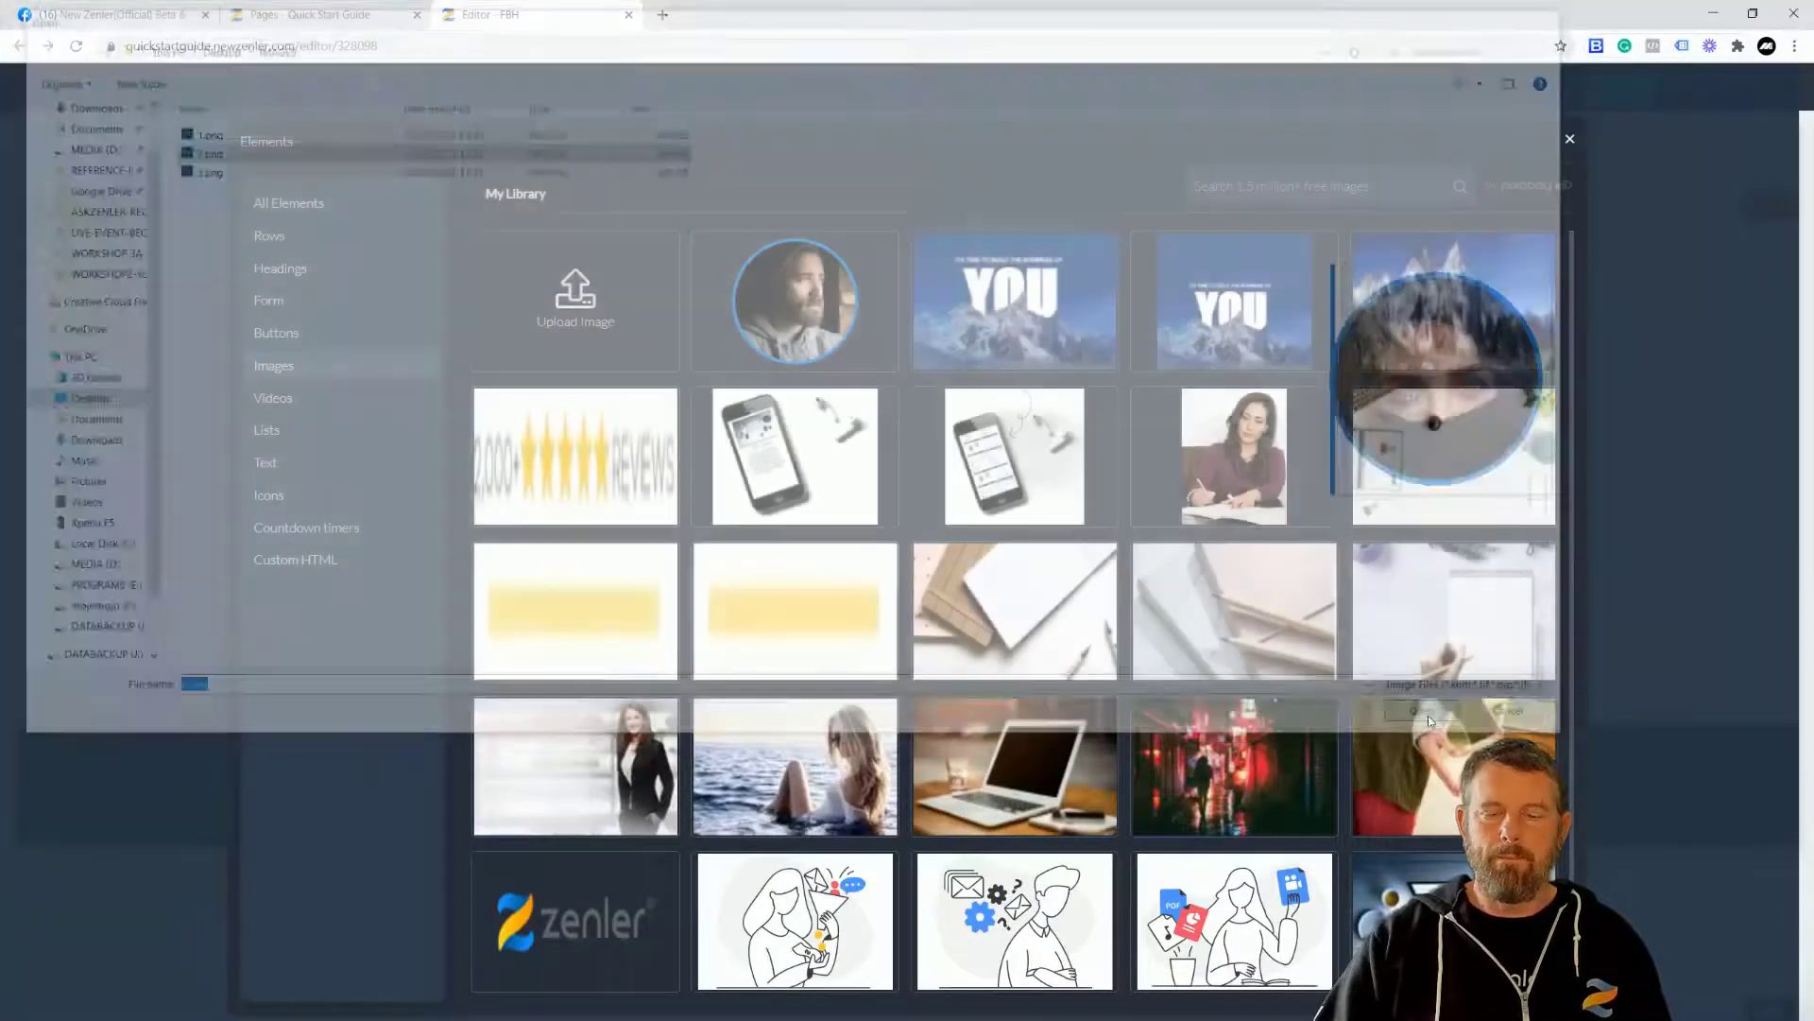
click(614, 567)
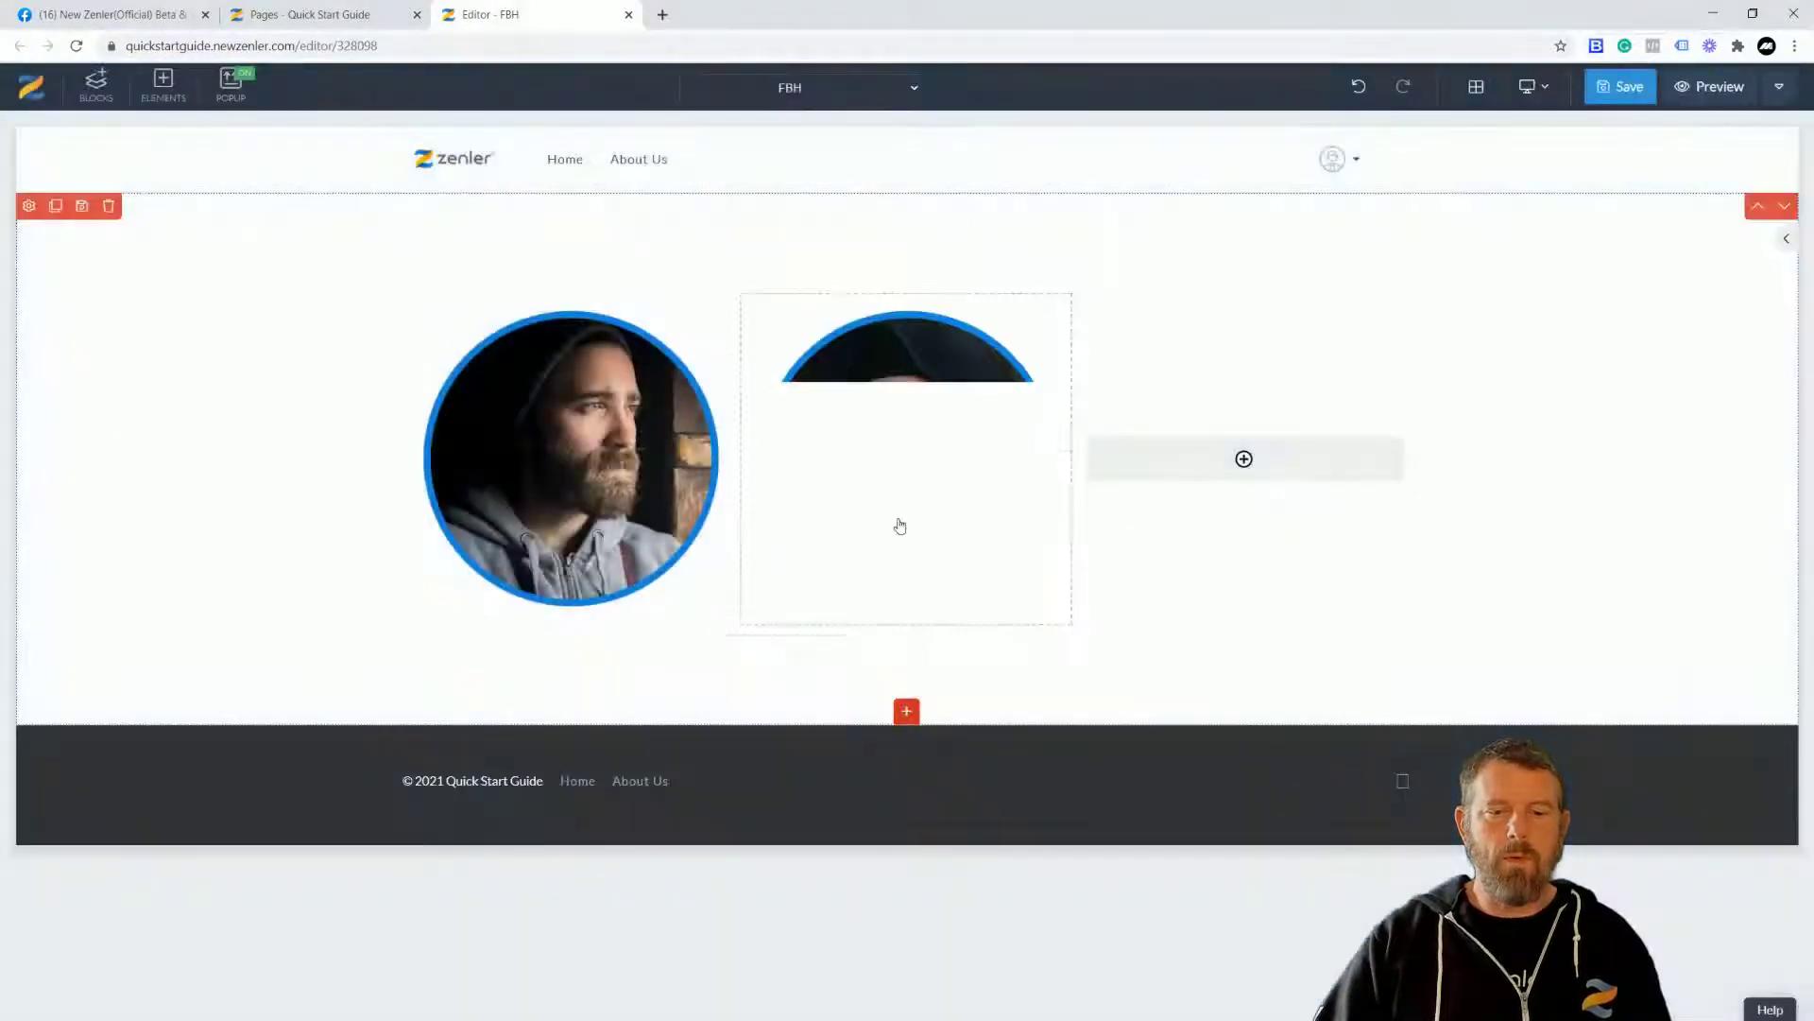
Add an image element to the third column by uploading 3.png without cropping.
click(1227, 471)
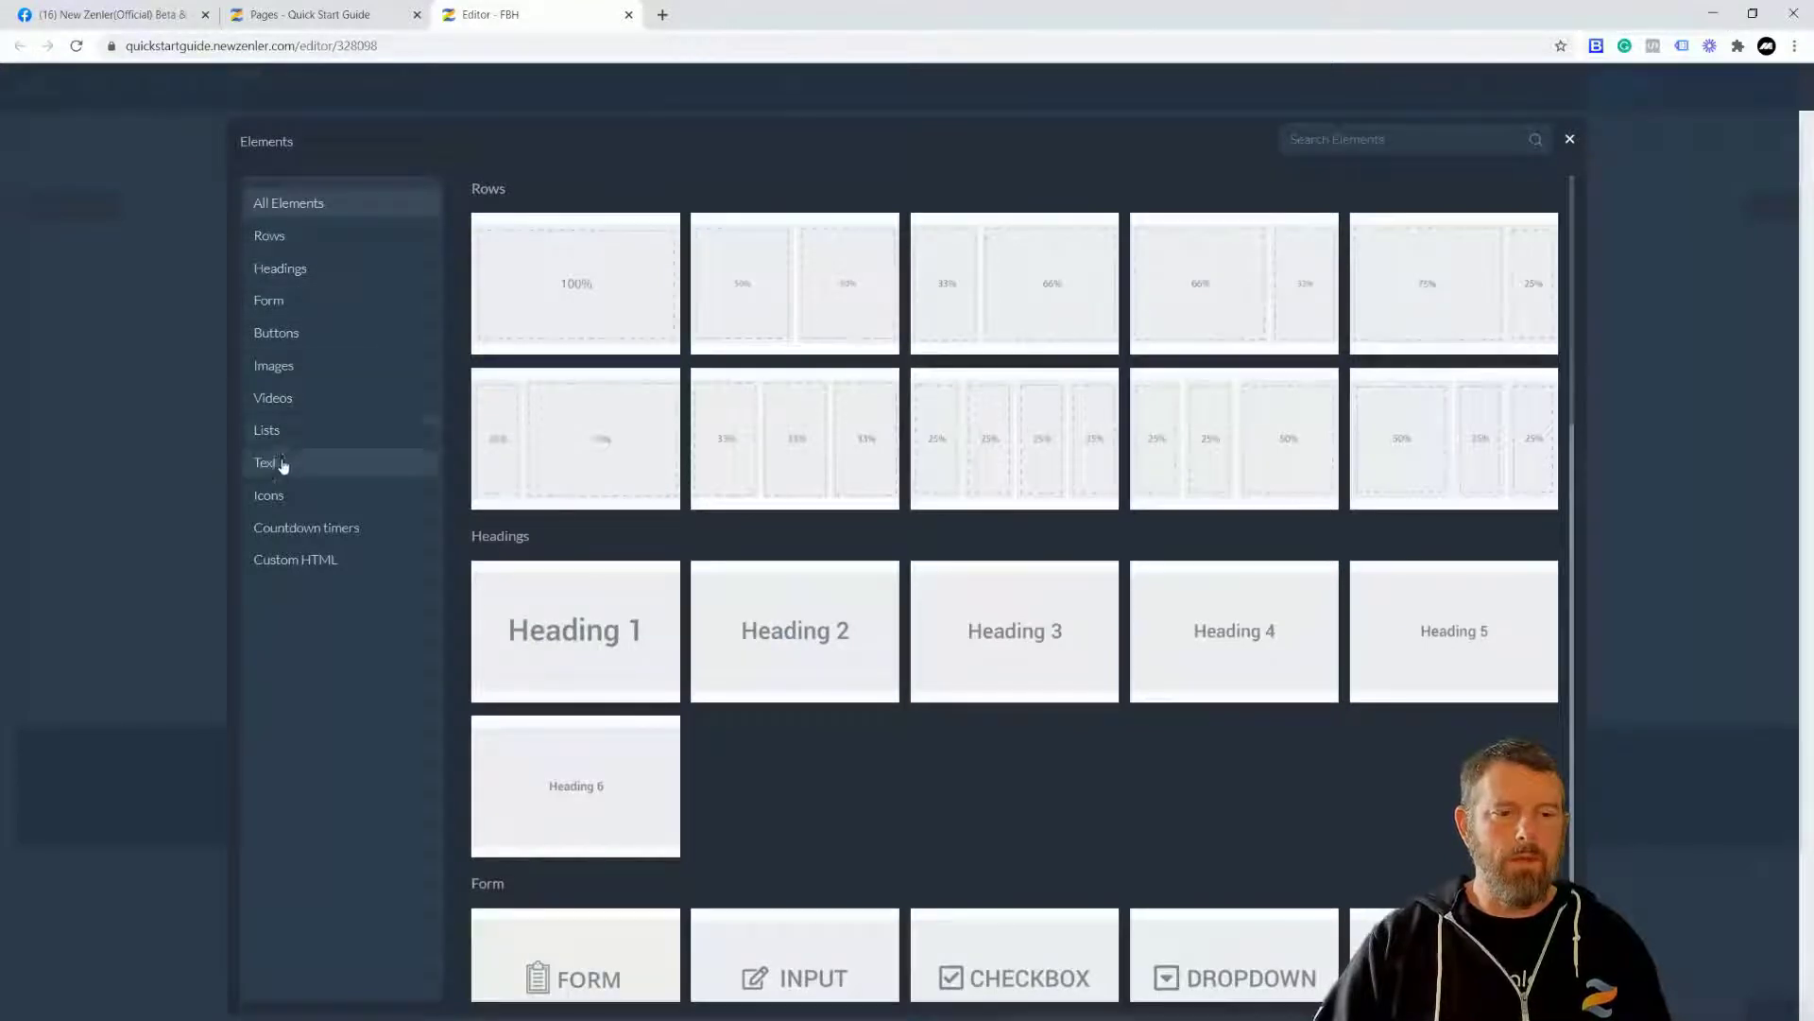
click(288, 366)
click(624, 358)
click(217, 168)
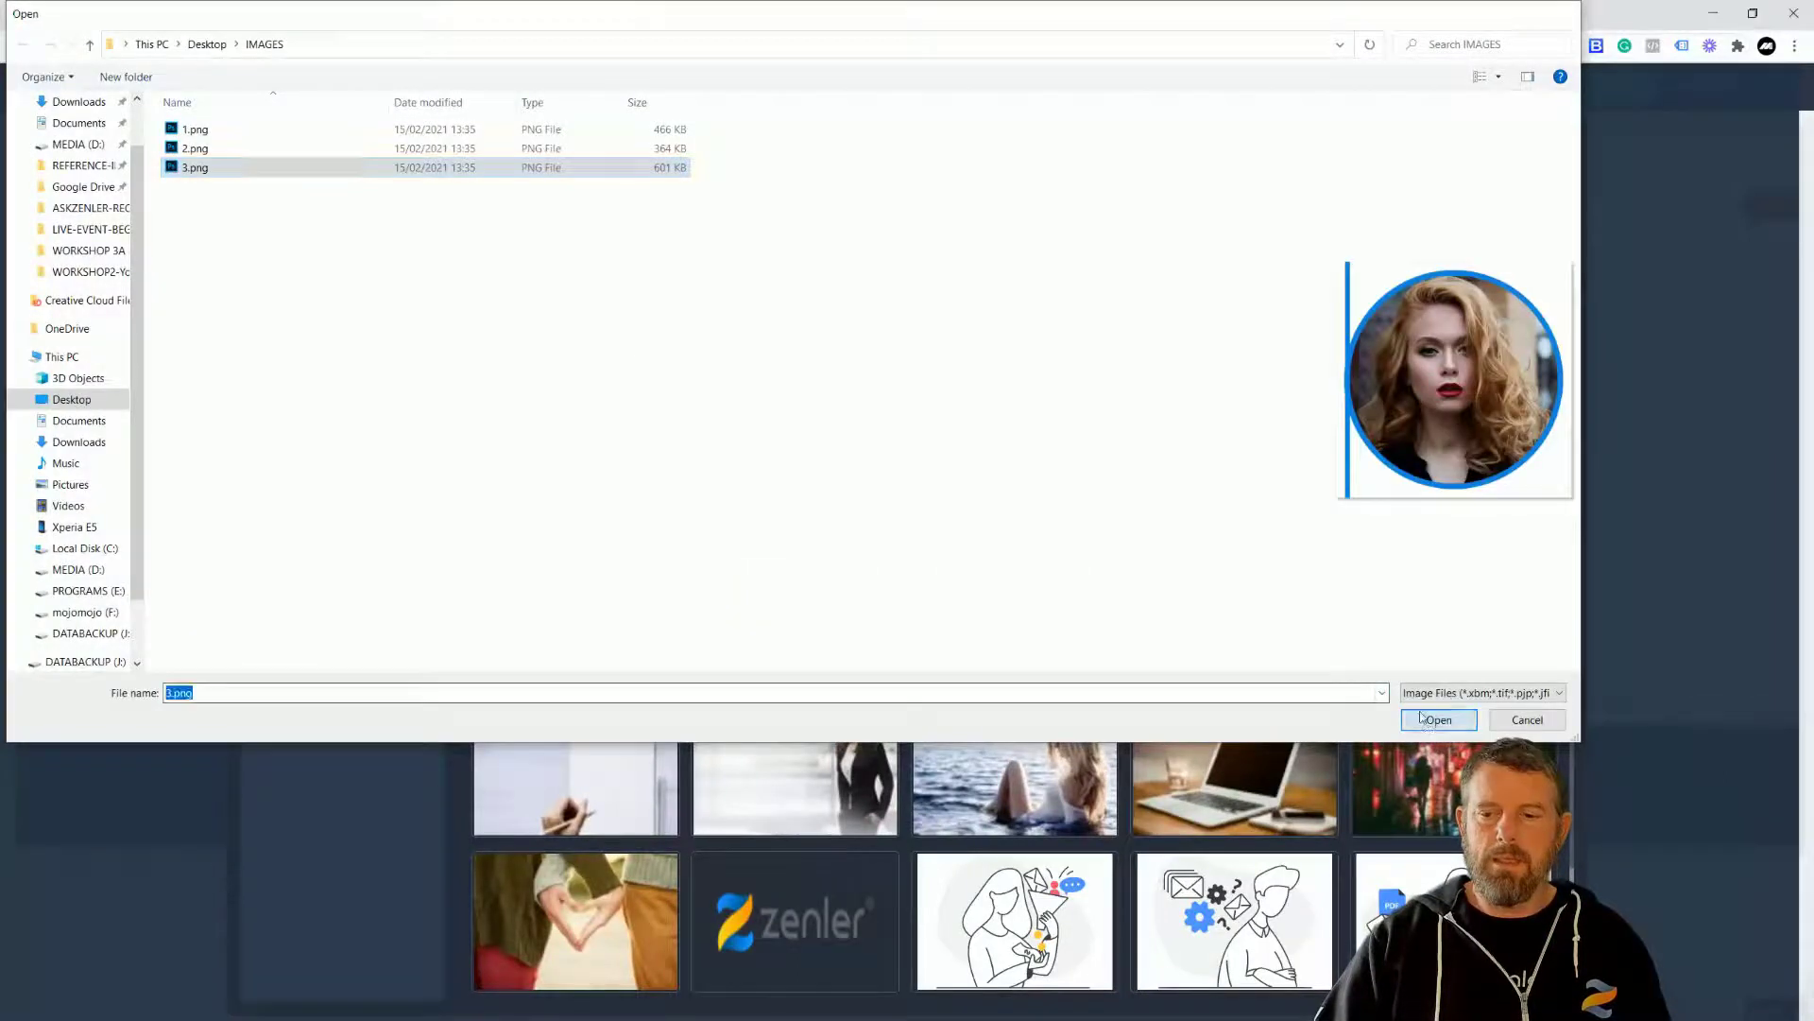
click(1423, 719)
click(652, 570)
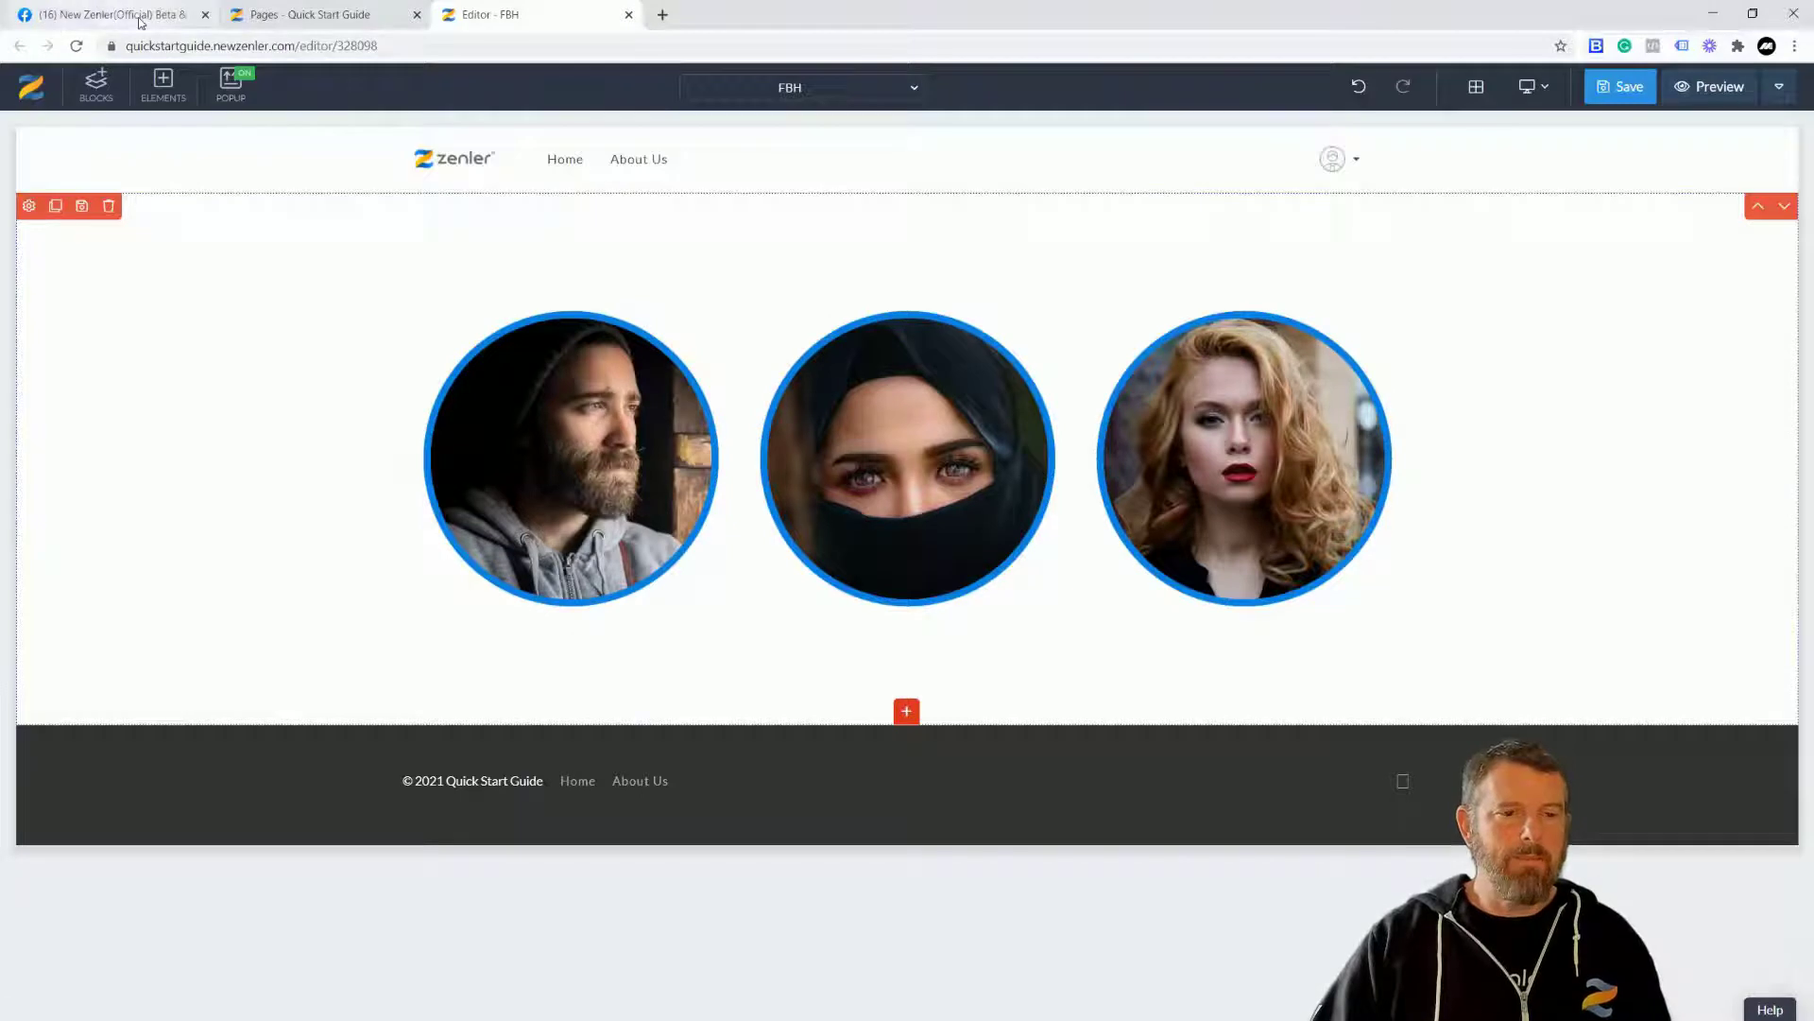
Add a Heading 3 element below the first portrait and set its text to "Name 1".
click(565, 619)
click(571, 621)
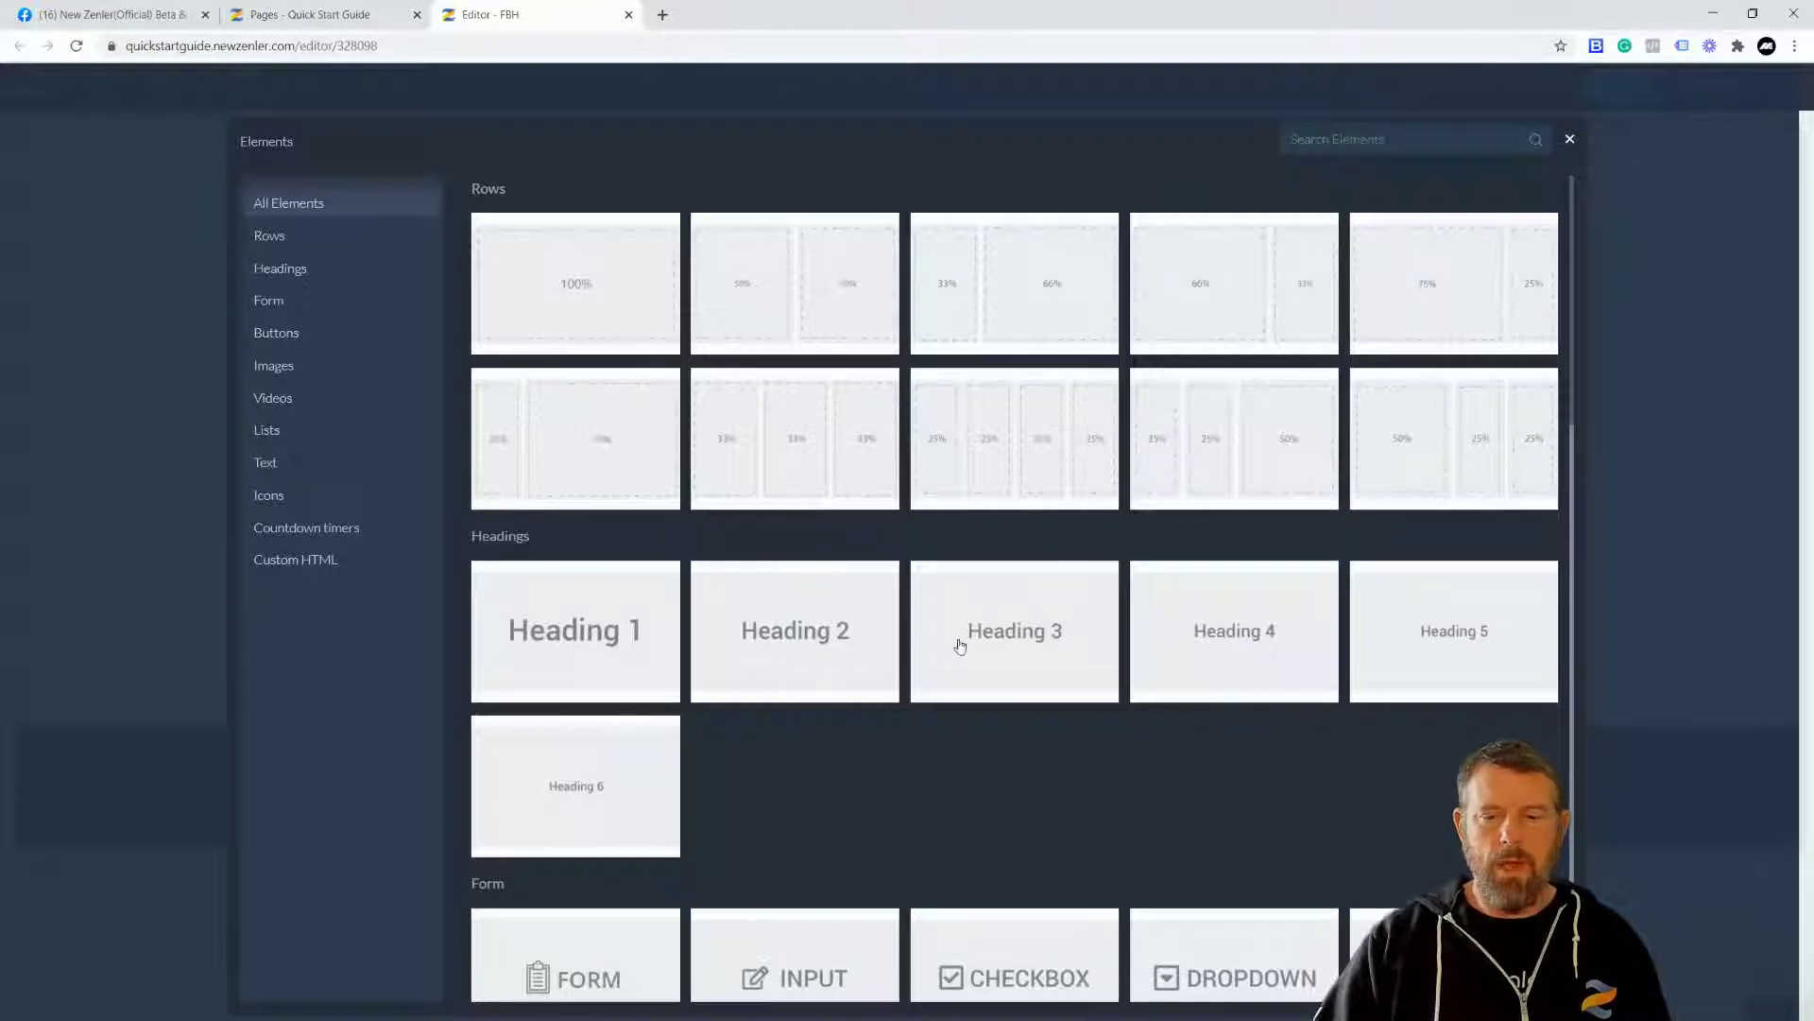
click(973, 630)
click(592, 661)
drag(681, 652, 459, 659)
text(Name 1)
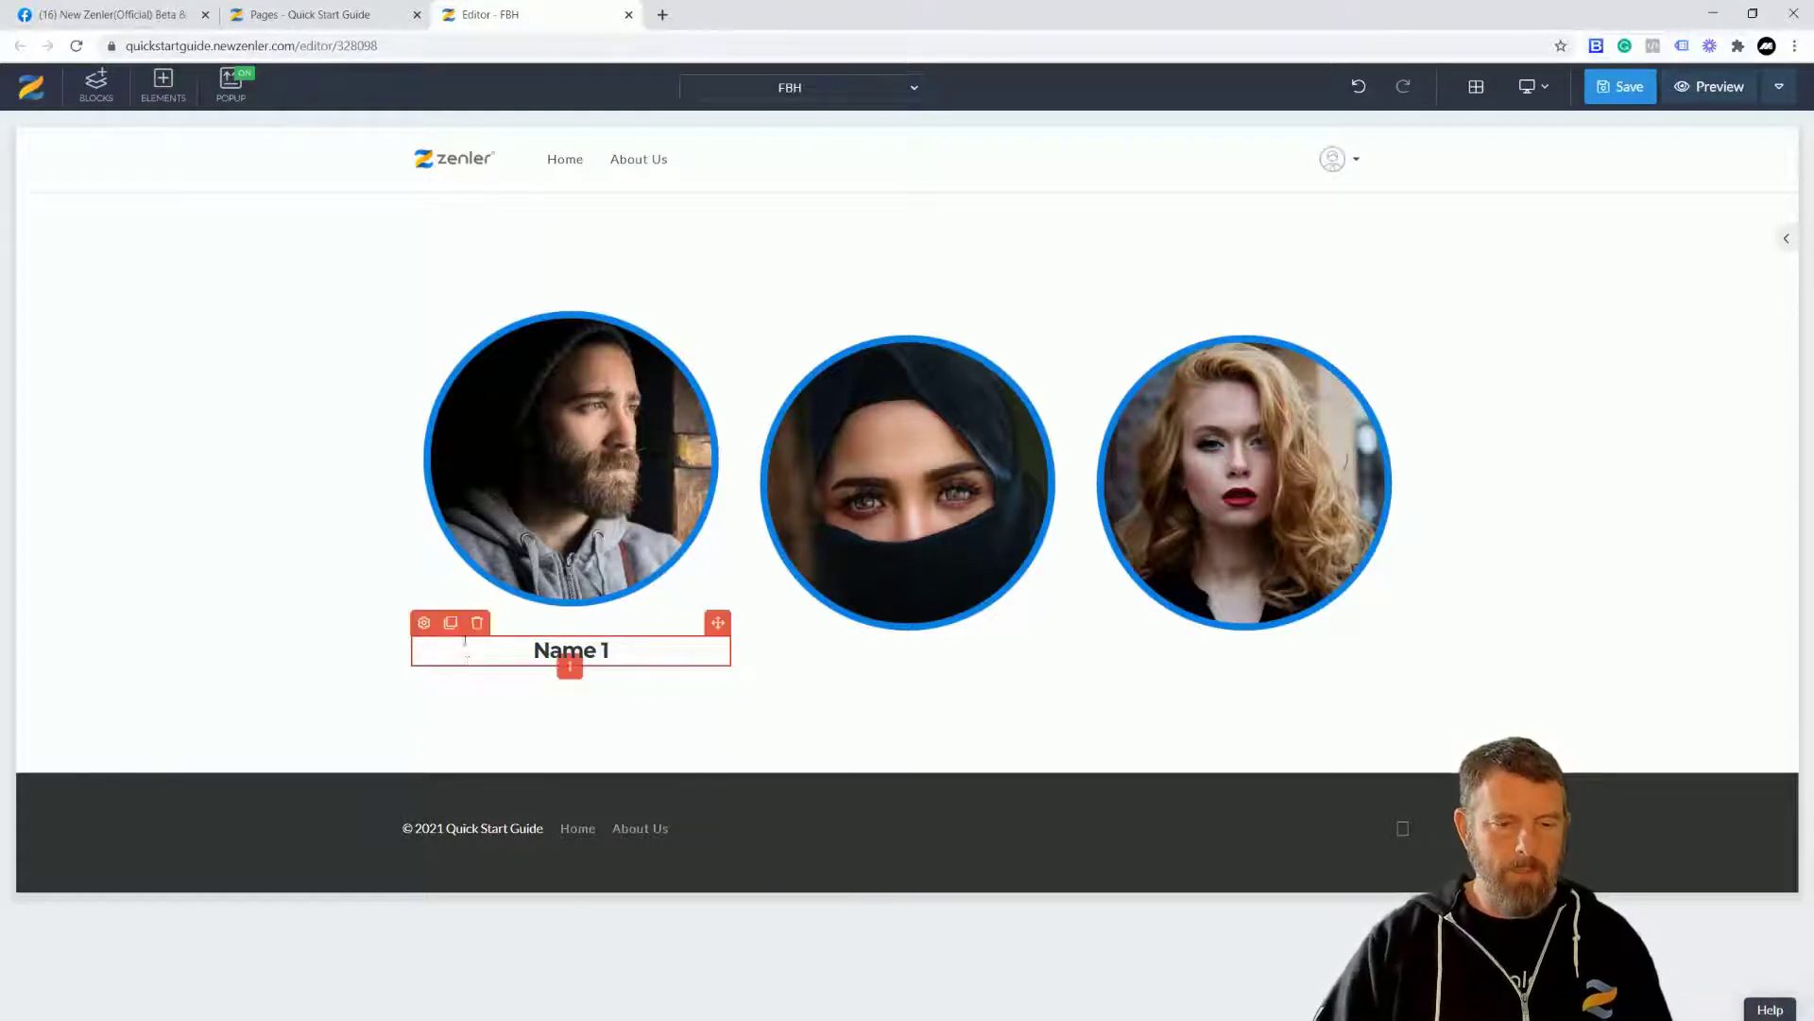
Duplicate the "Name 1" heading, move the copy below the middle portrait and change its text to "Name 2".
click(451, 622)
drag(717, 620, 939, 687)
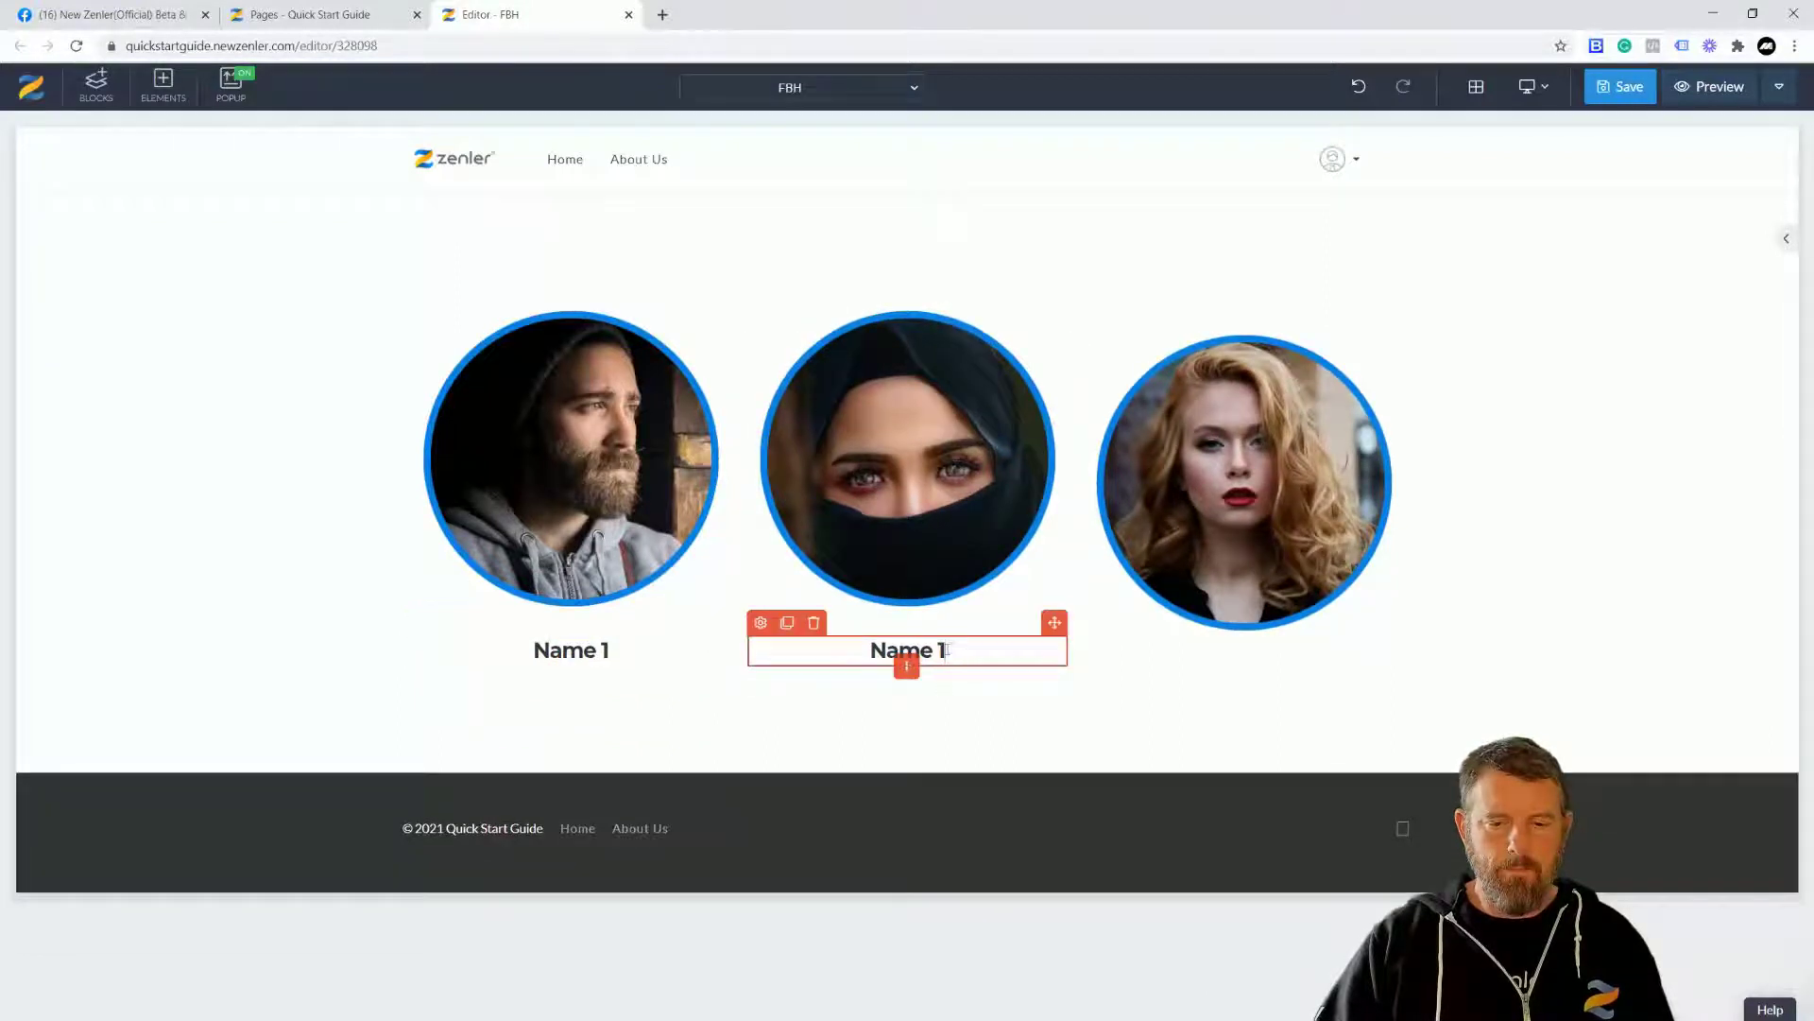
triple_click(947, 650)
click(974, 650)
key(BackSpace)
text(2)
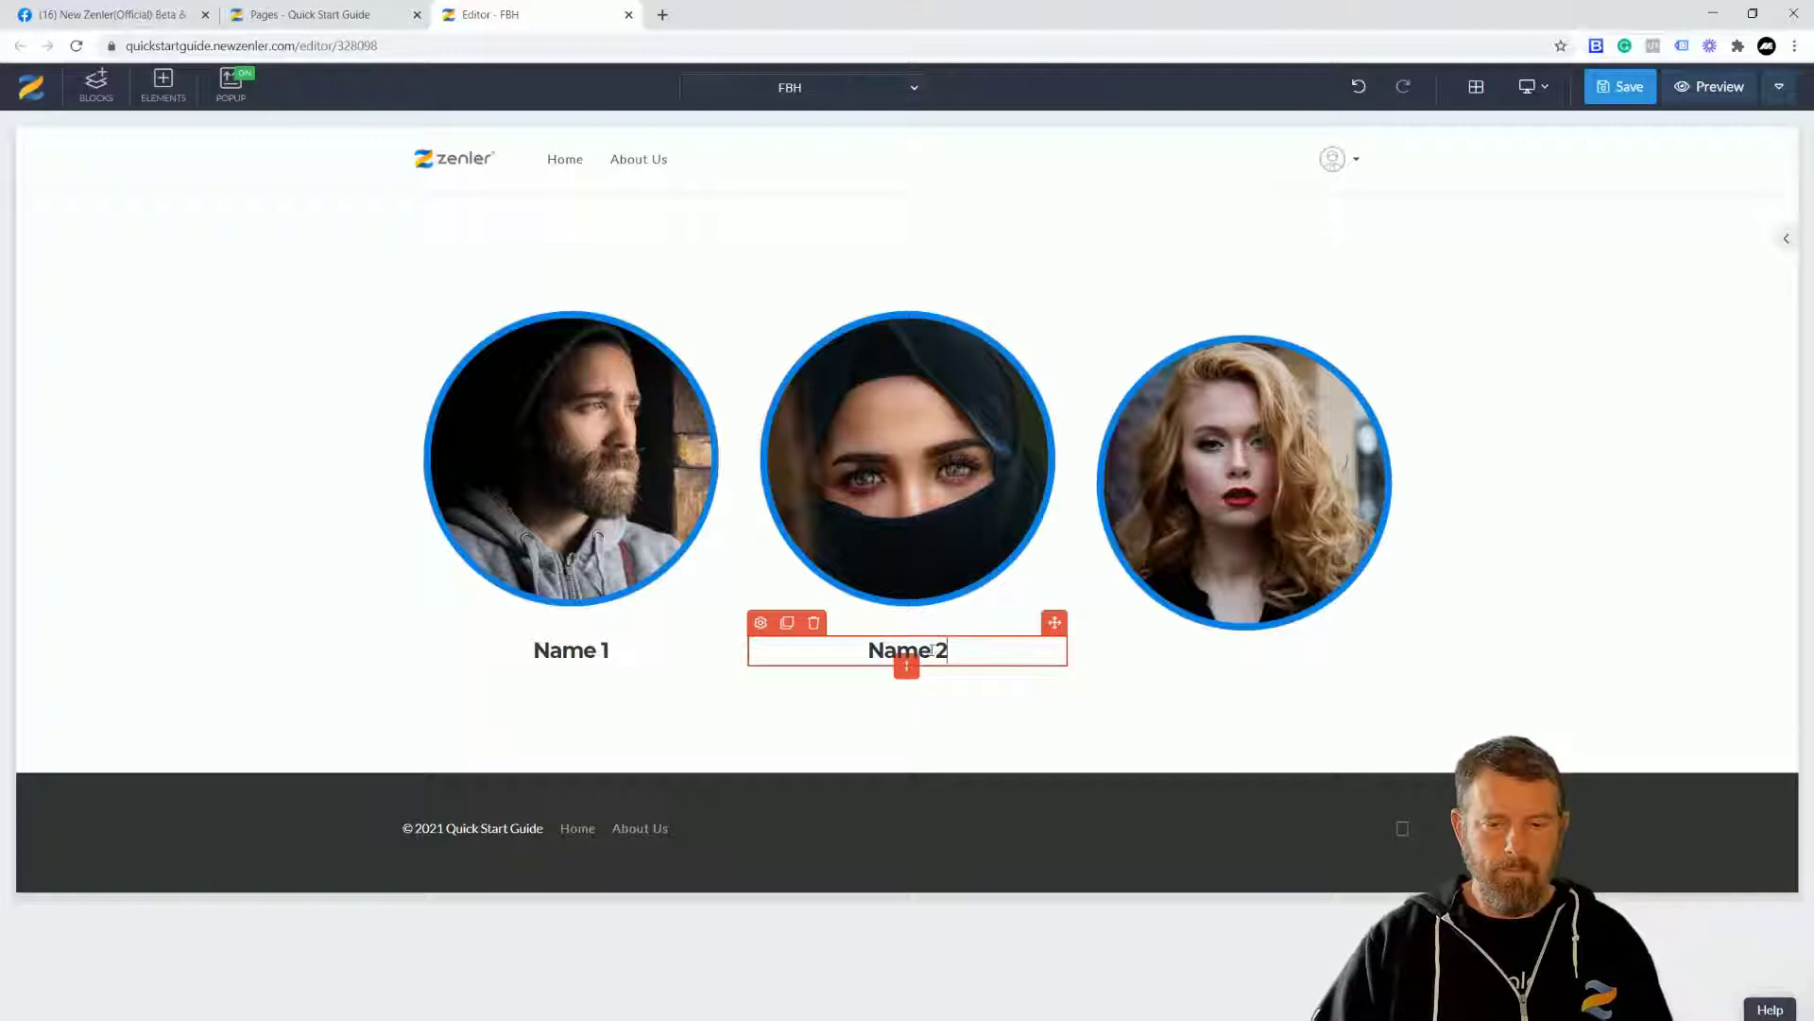
Duplicate the "Name 2" heading, move the copy below the third portrait and change its text to "Name 3".
click(788, 622)
drag(1054, 619, 1219, 661)
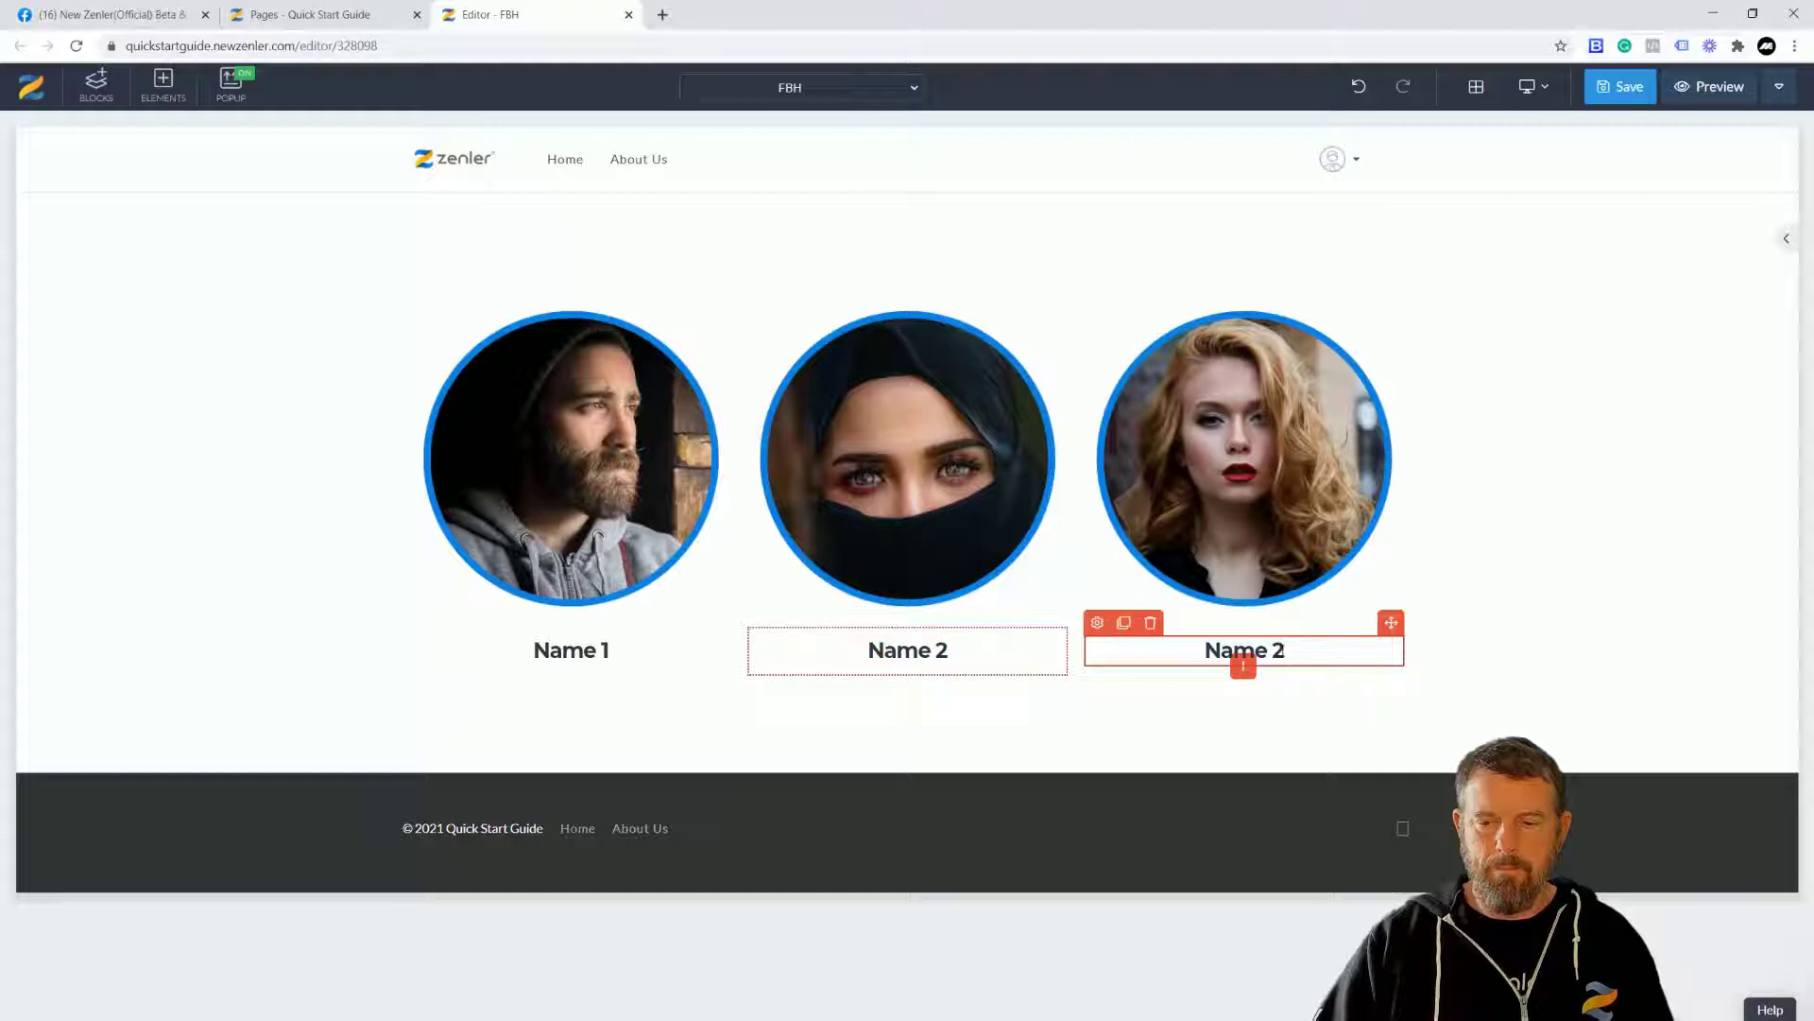
text(3)
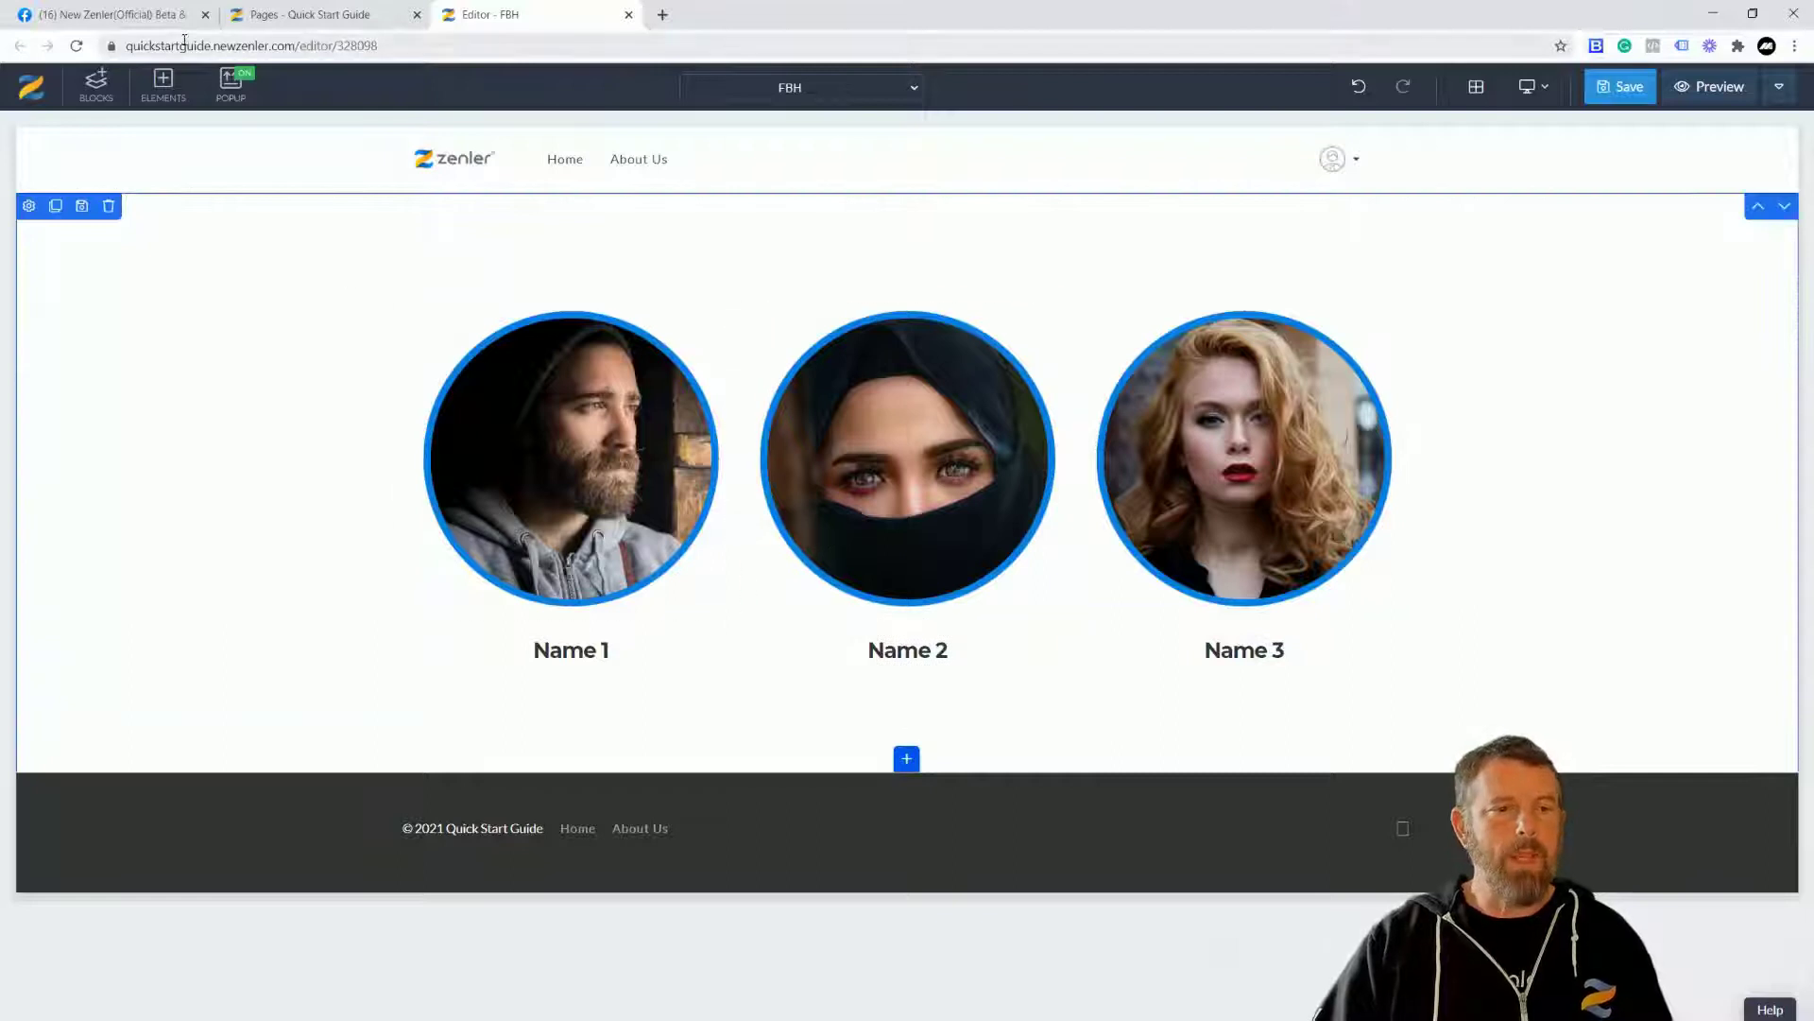
Review the Facebook group post asking how to line up a coach landing page, and return to the FBH page editor.
click(126, 14)
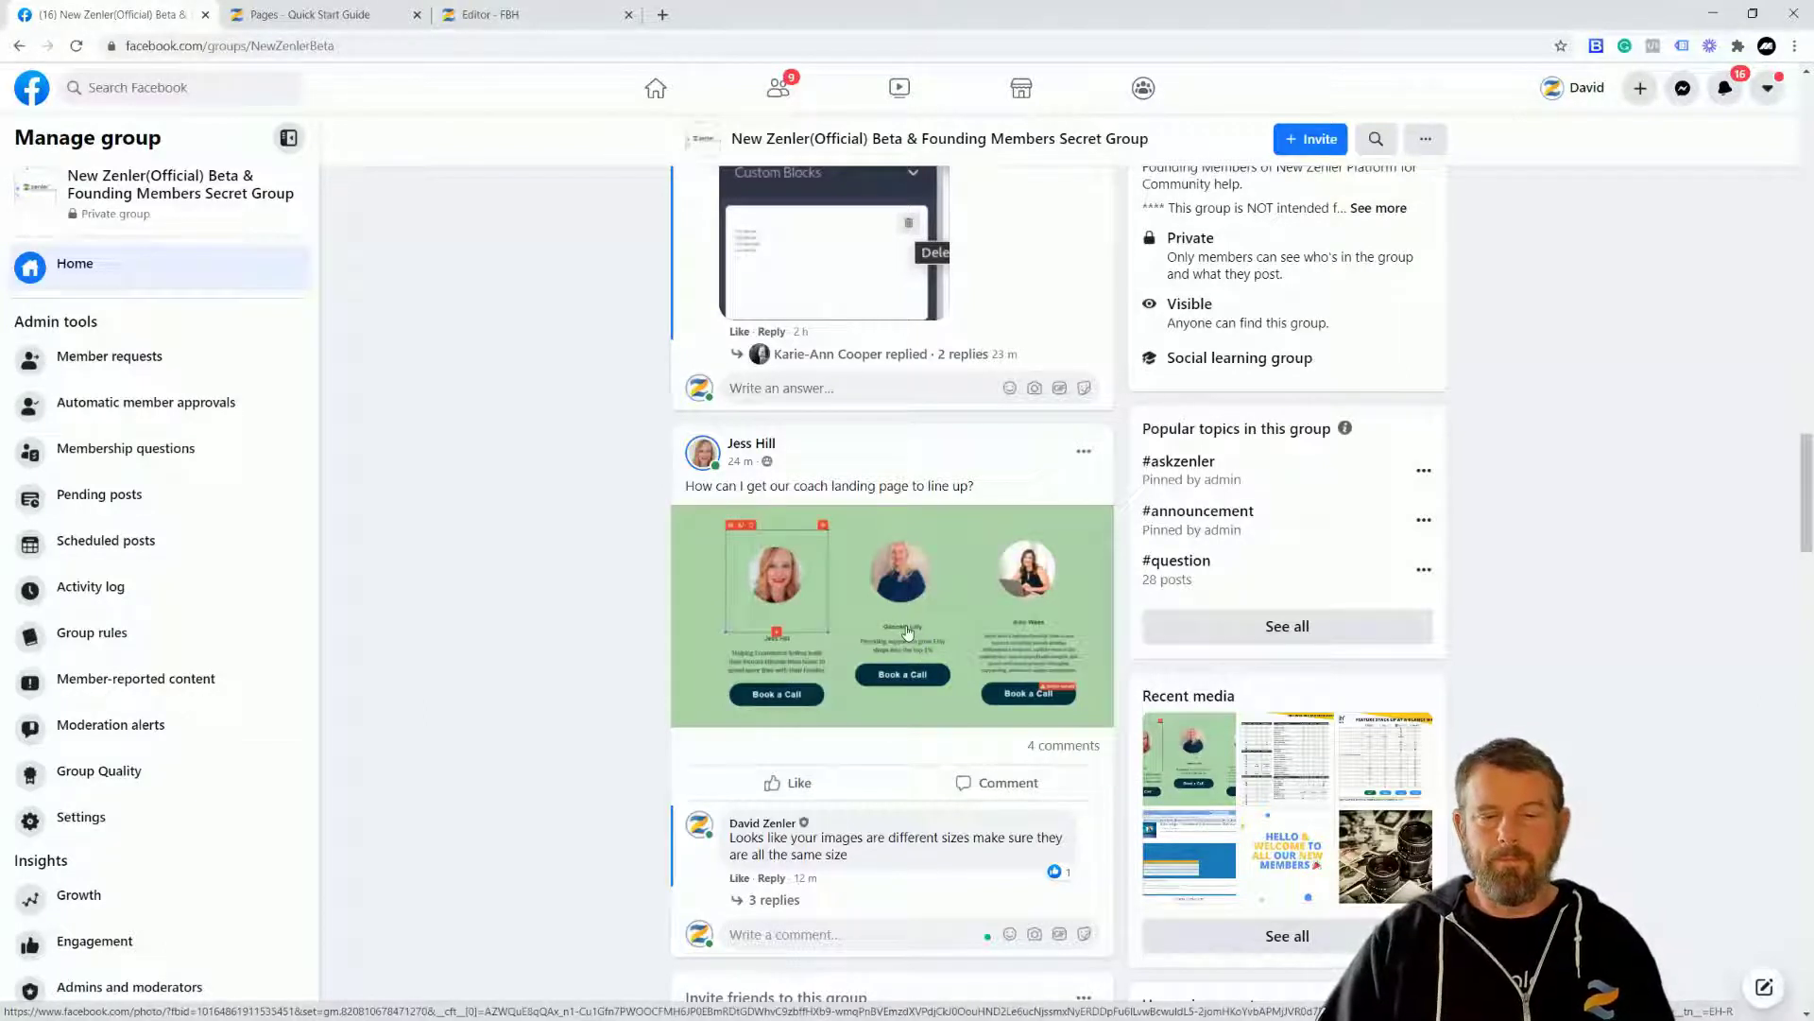
click(330, 15)
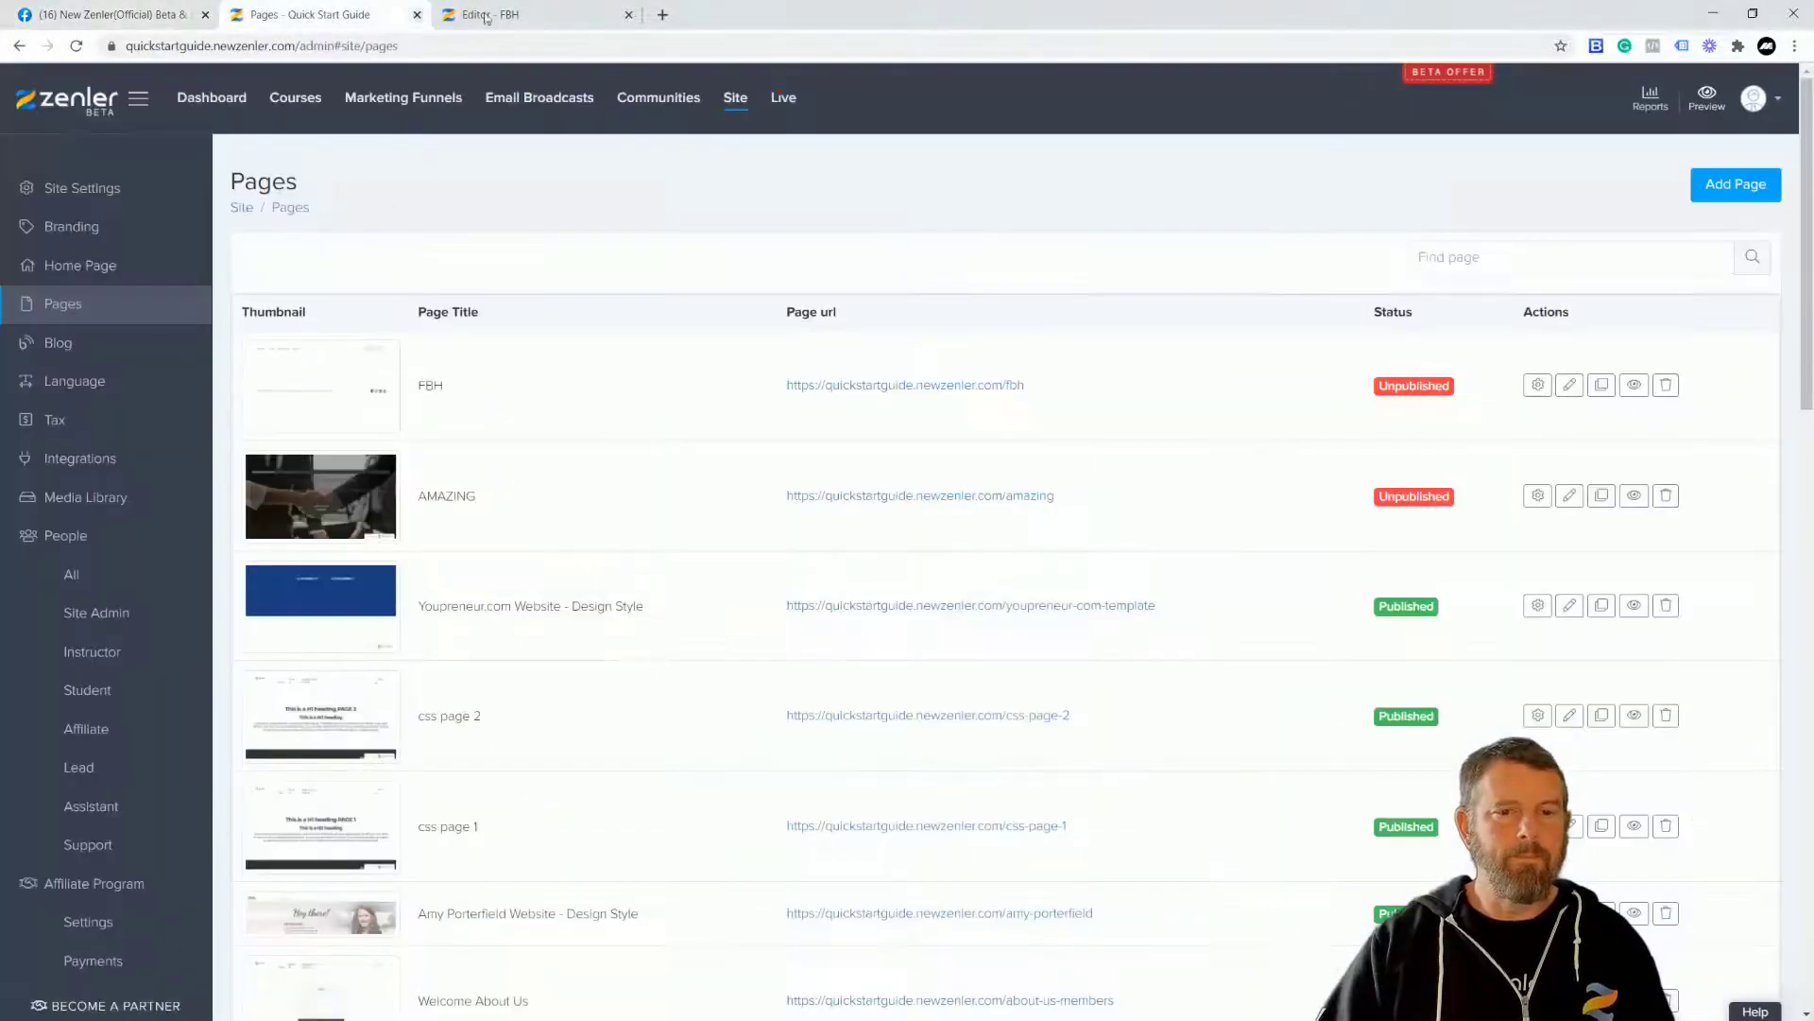
click(488, 15)
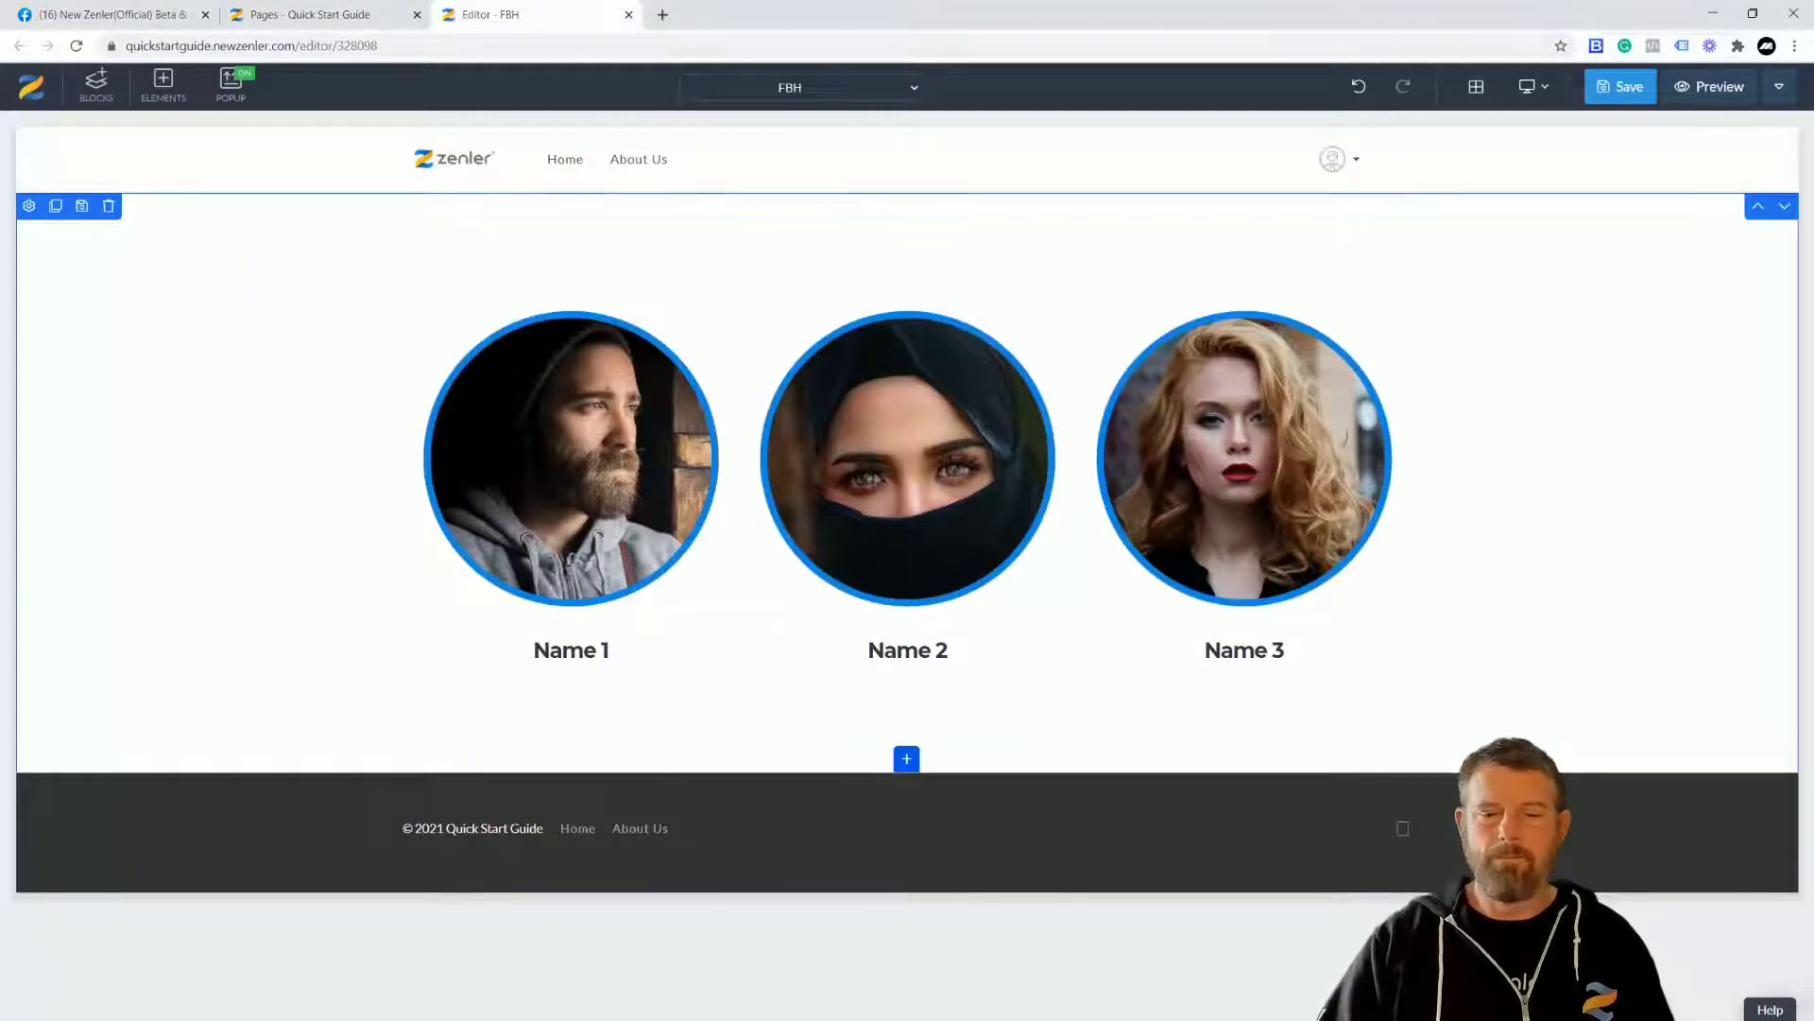
Add a regular paragraph text element below the "Name 1" heading.
click(559, 669)
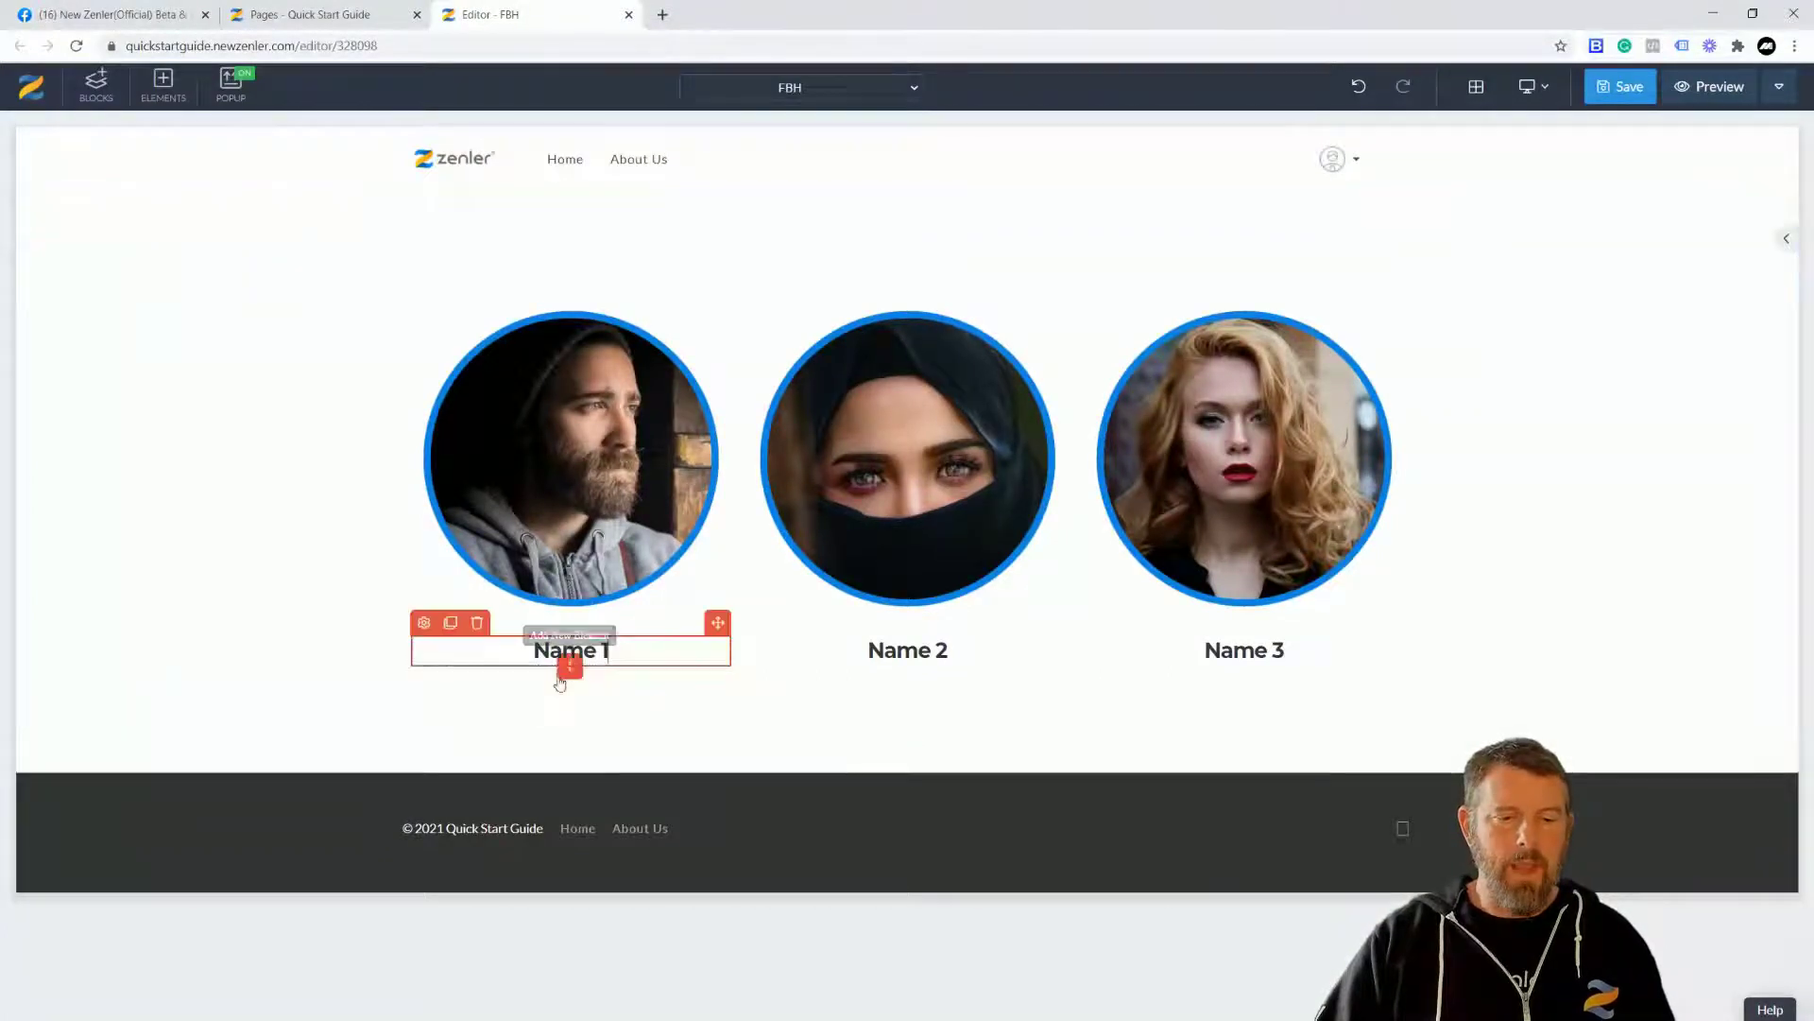
click(570, 666)
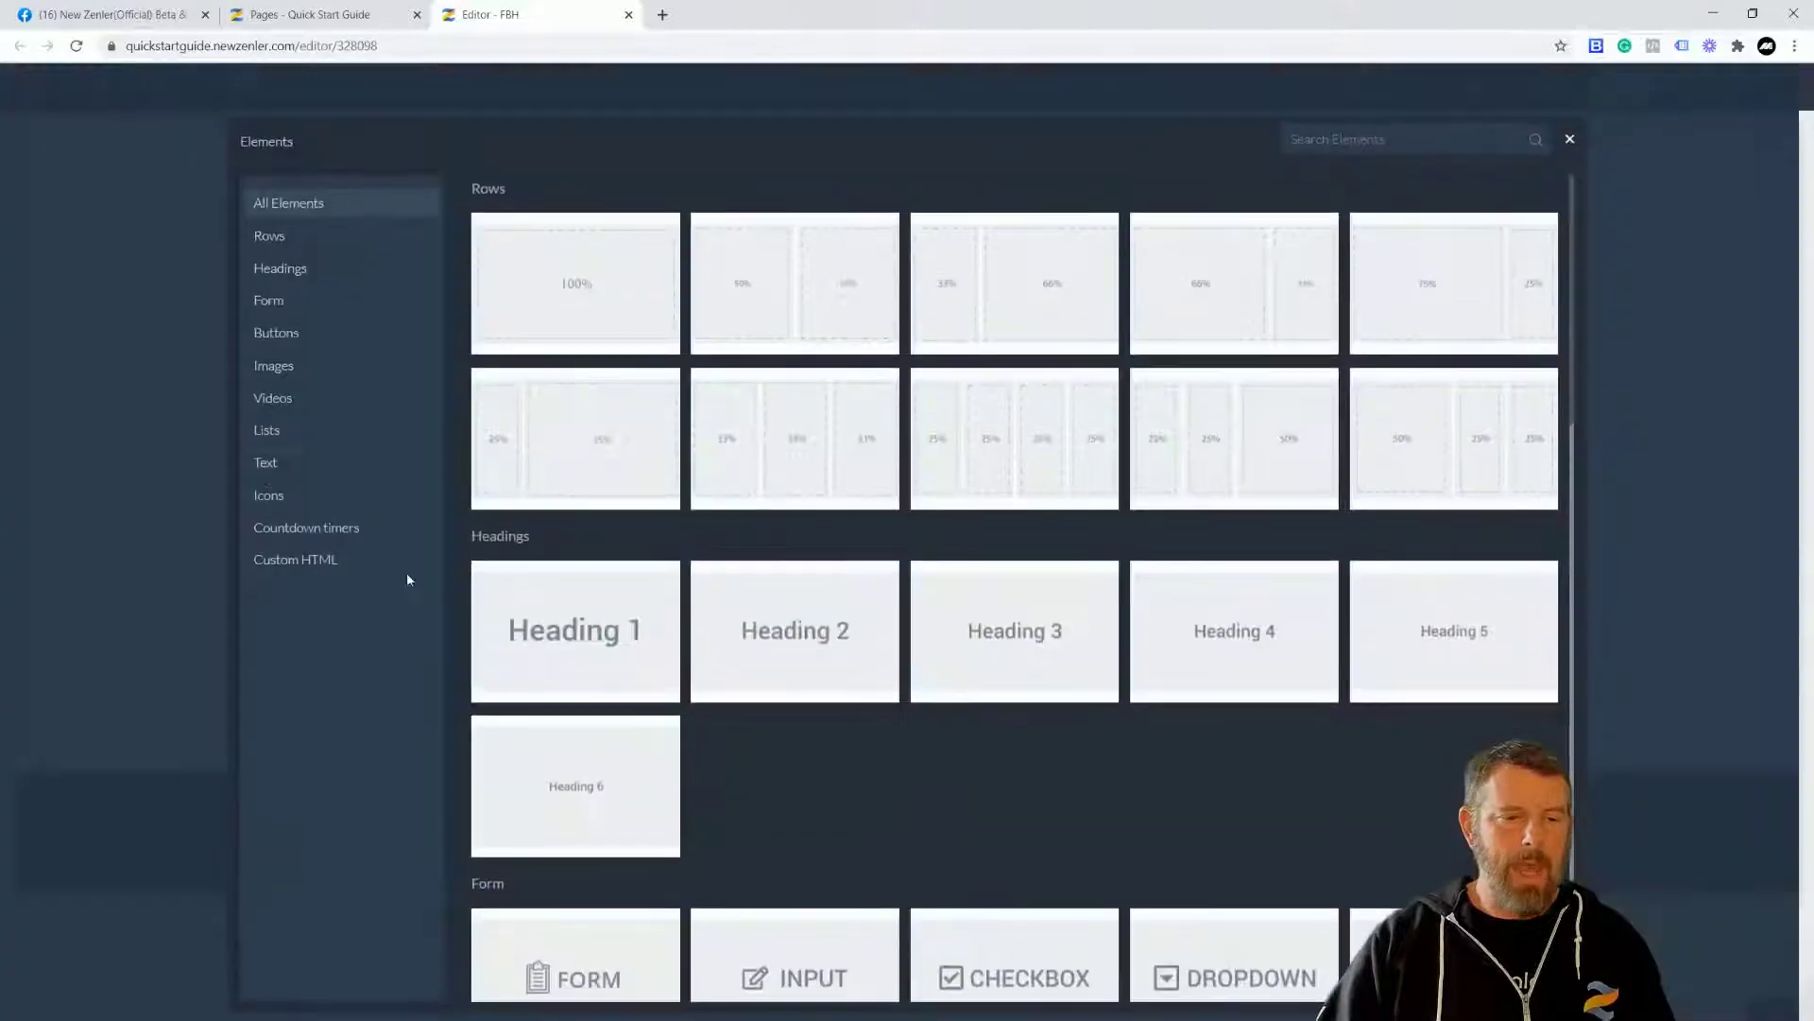
click(274, 463)
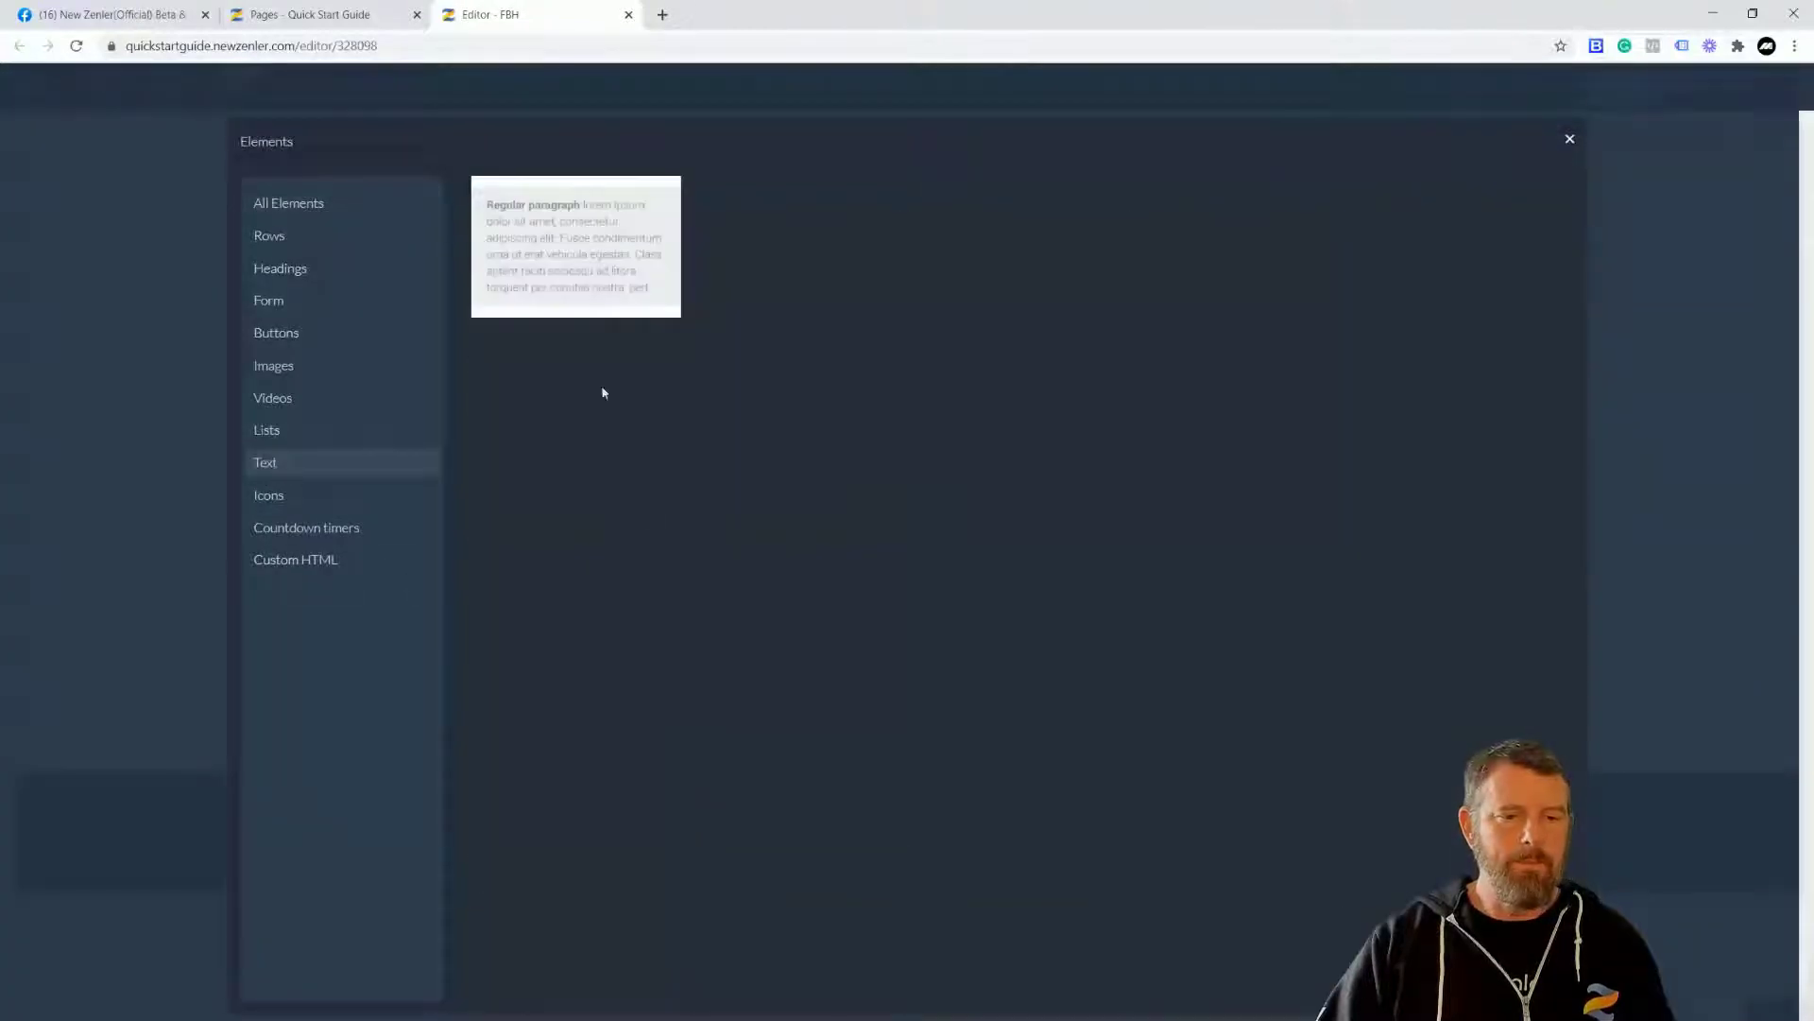
click(571, 244)
click(596, 783)
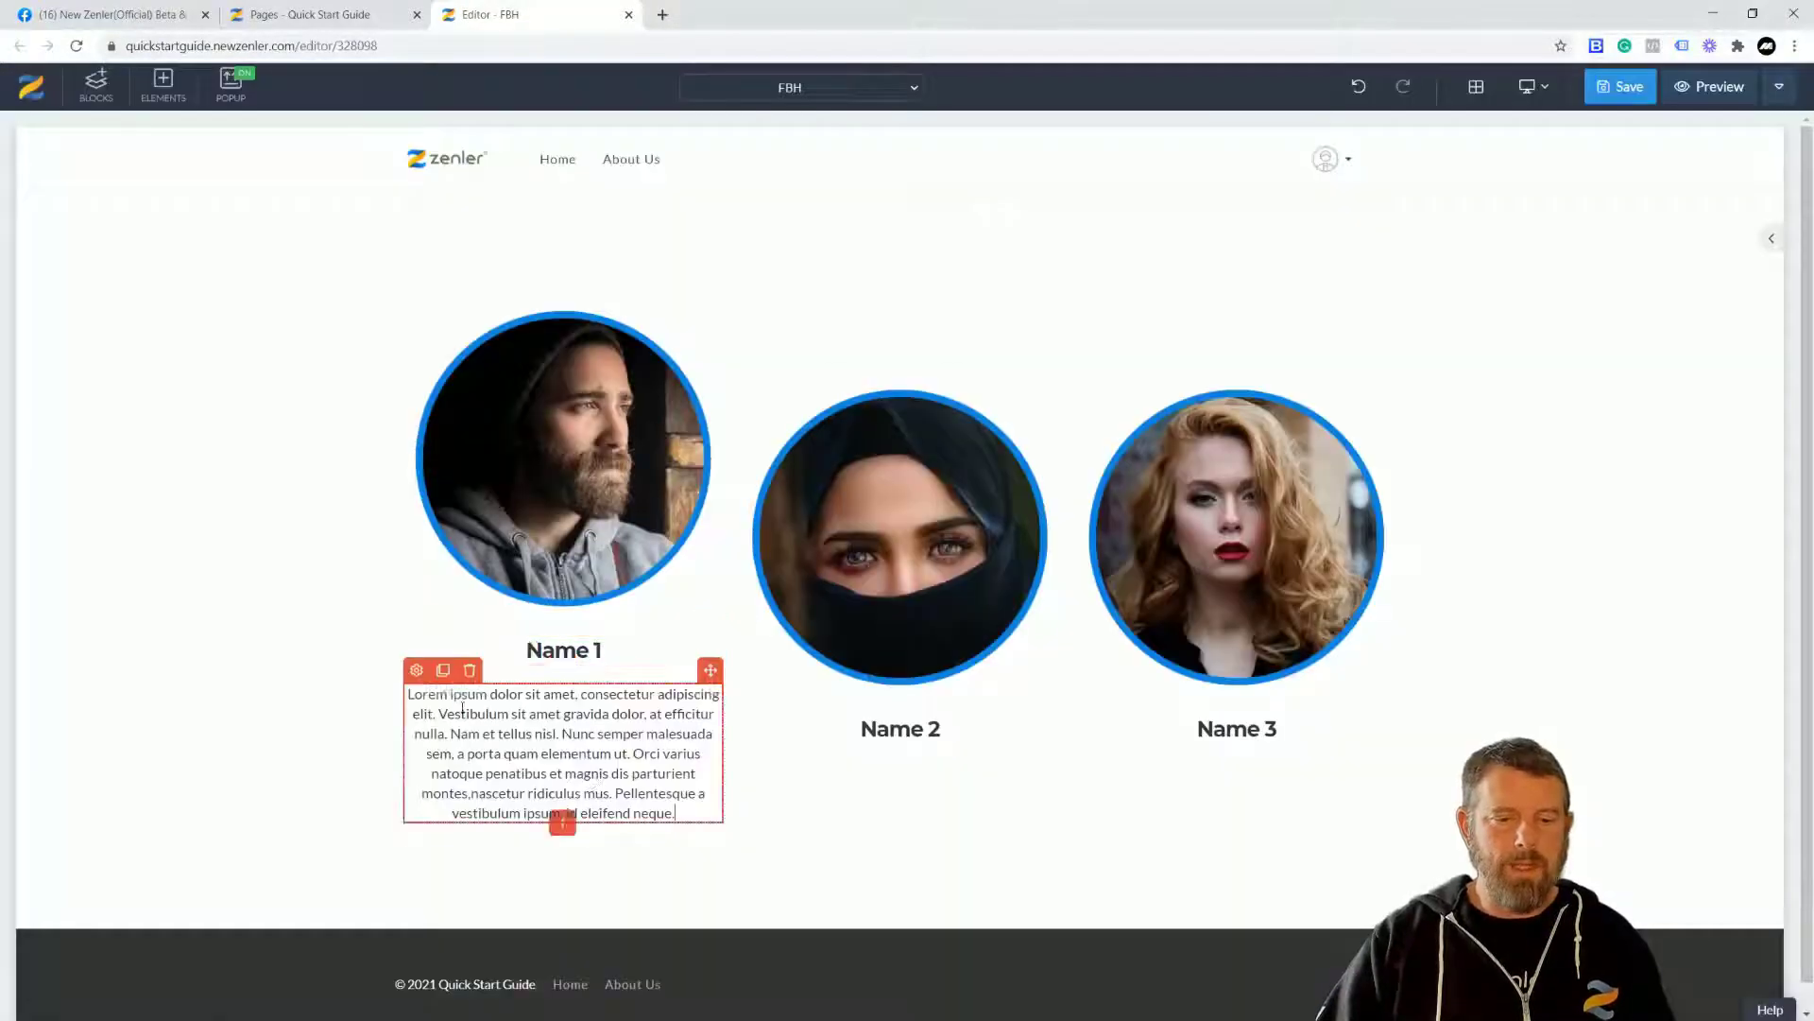
Duplicate the paragraph under "Name 1" and place copies below the "Name 2" and "Name 3" headings.
click(443, 669)
drag(710, 669, 990, 841)
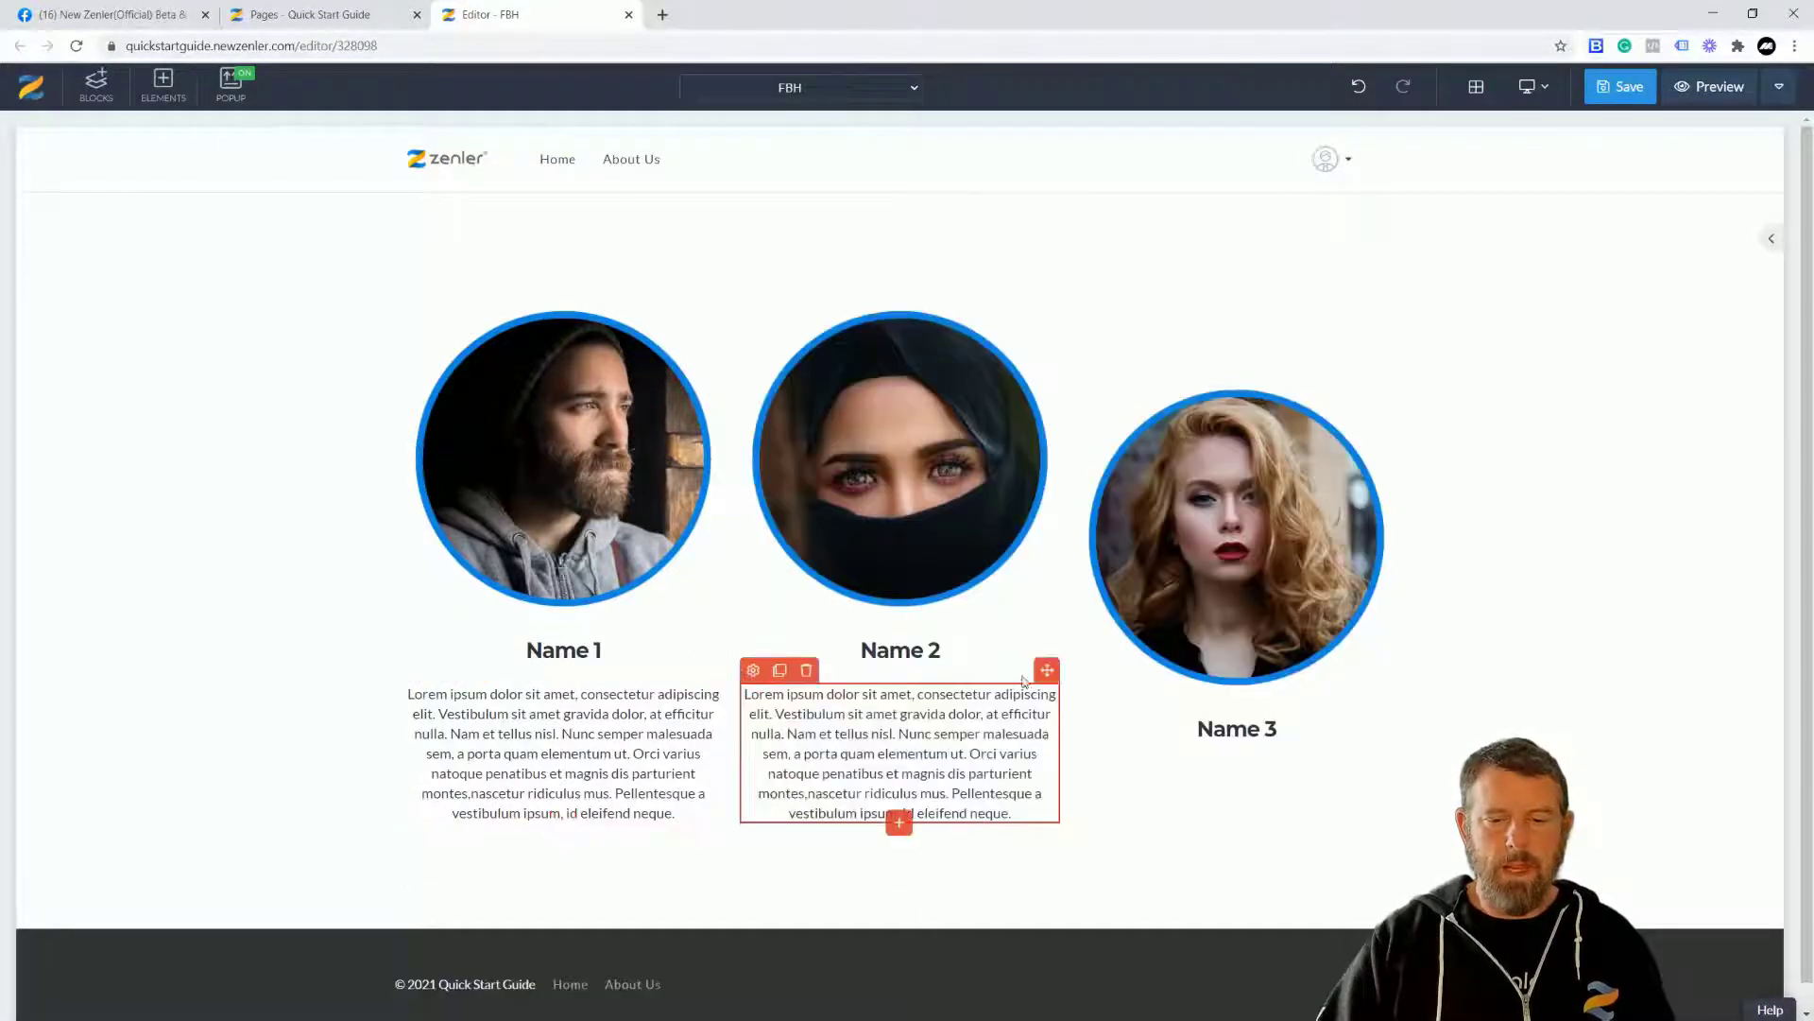
mouse_move(1047, 670)
mouse_down()
mouse_move(1065, 721)
mouse_move(1217, 909)
mouse_move(1214, 850)
mouse_up()
Delete the surplus second paragraph from the "Name 2" column.
click(1006, 895)
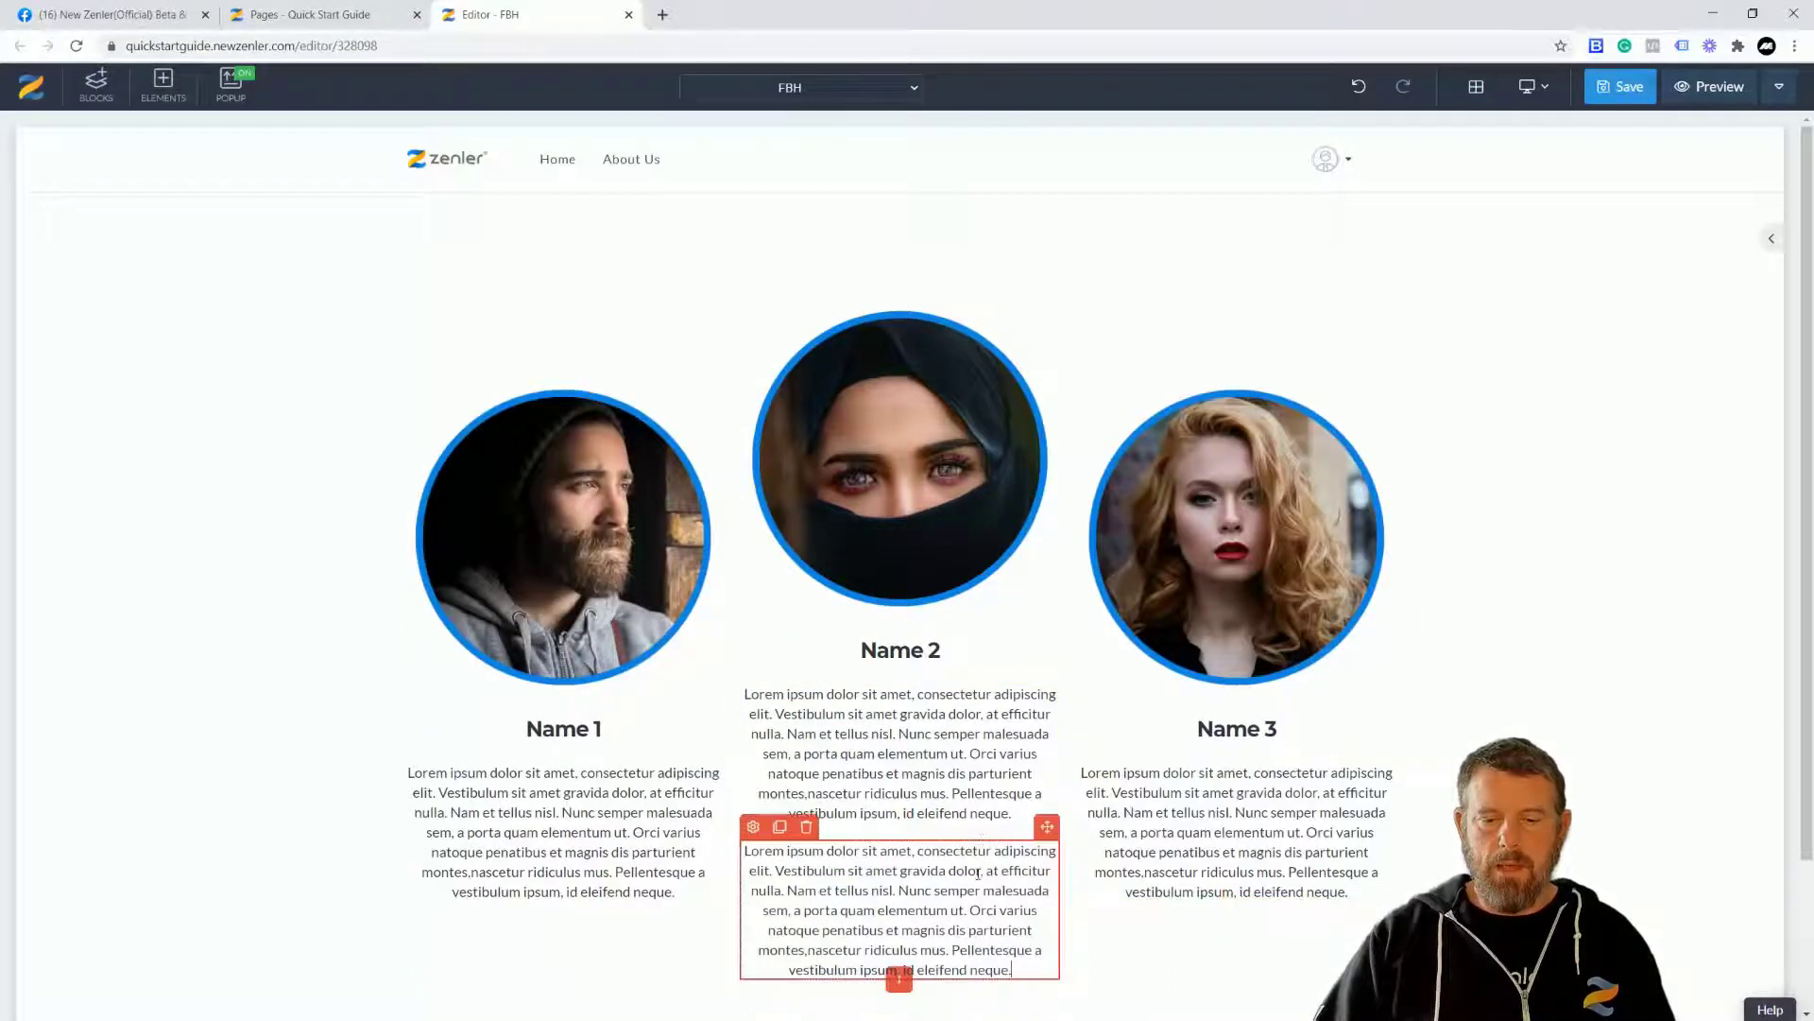
click(805, 827)
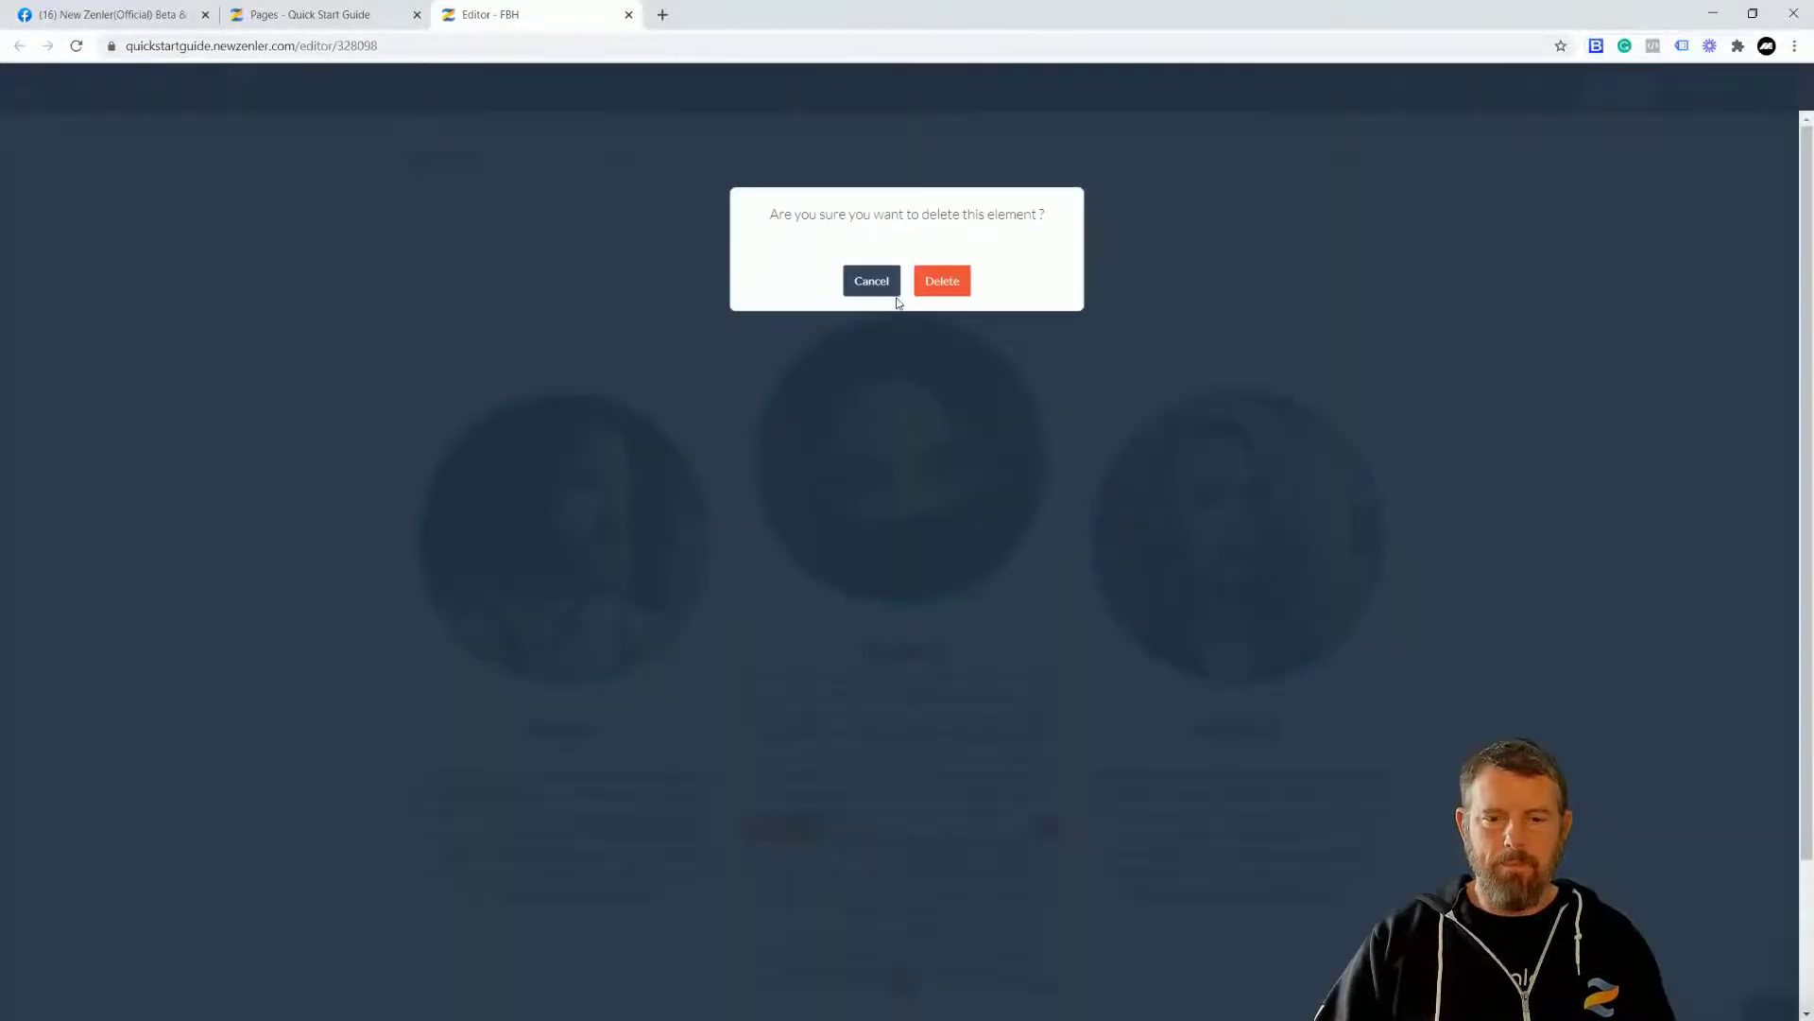
click(931, 282)
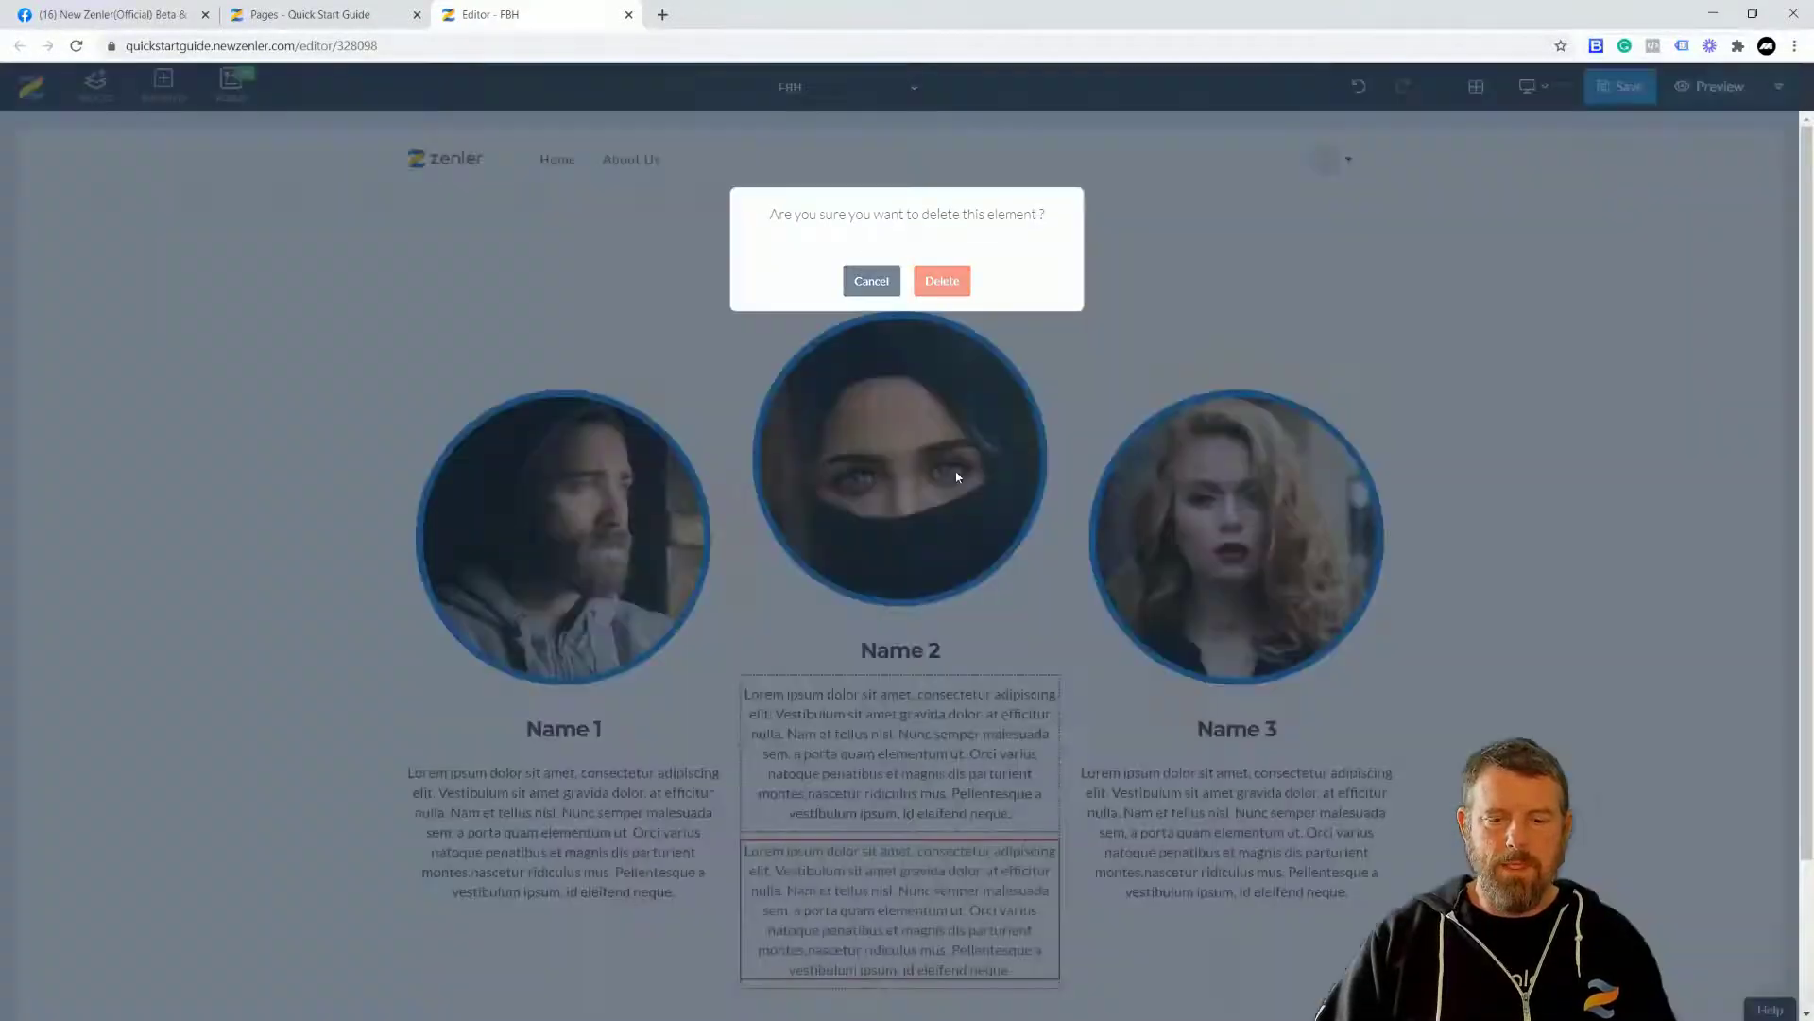
Shorten the "Name 2" paragraph to end after "Nam et tellus nisl." and the "Name 3" paragraph to end after "nascetur ridiculus mus.".
click(977, 786)
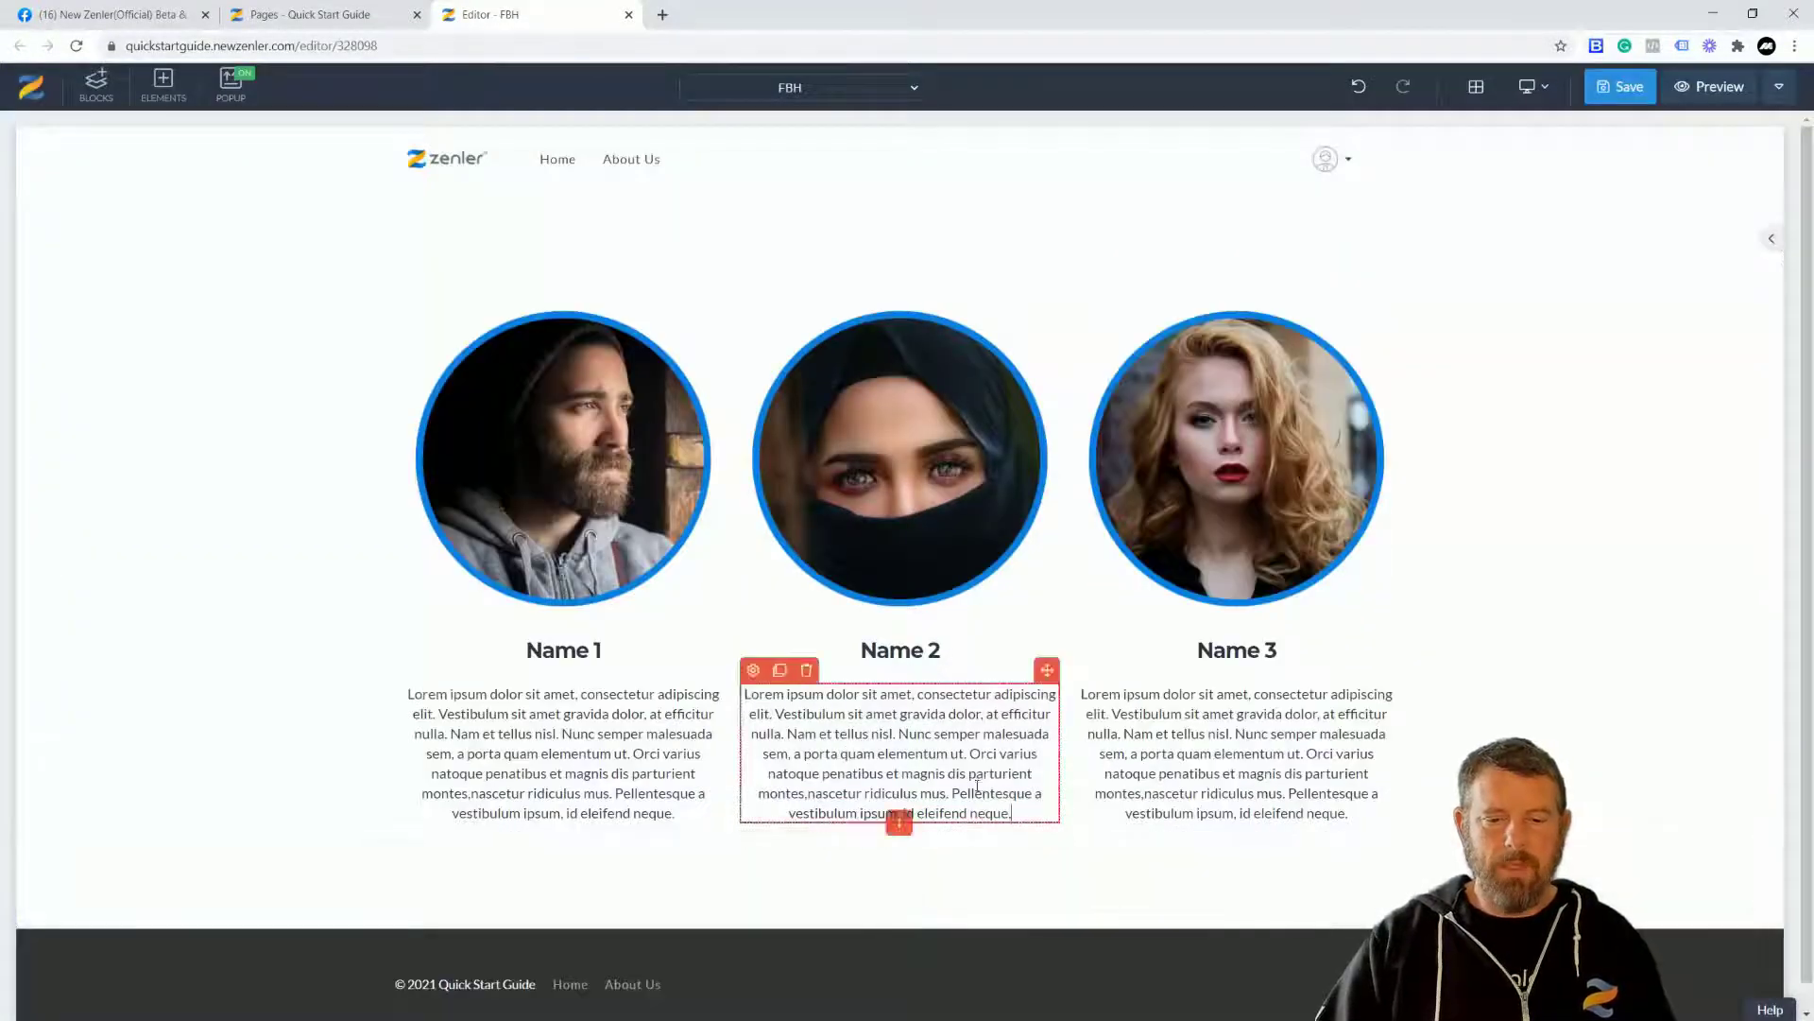
drag(1008, 812, 909, 734)
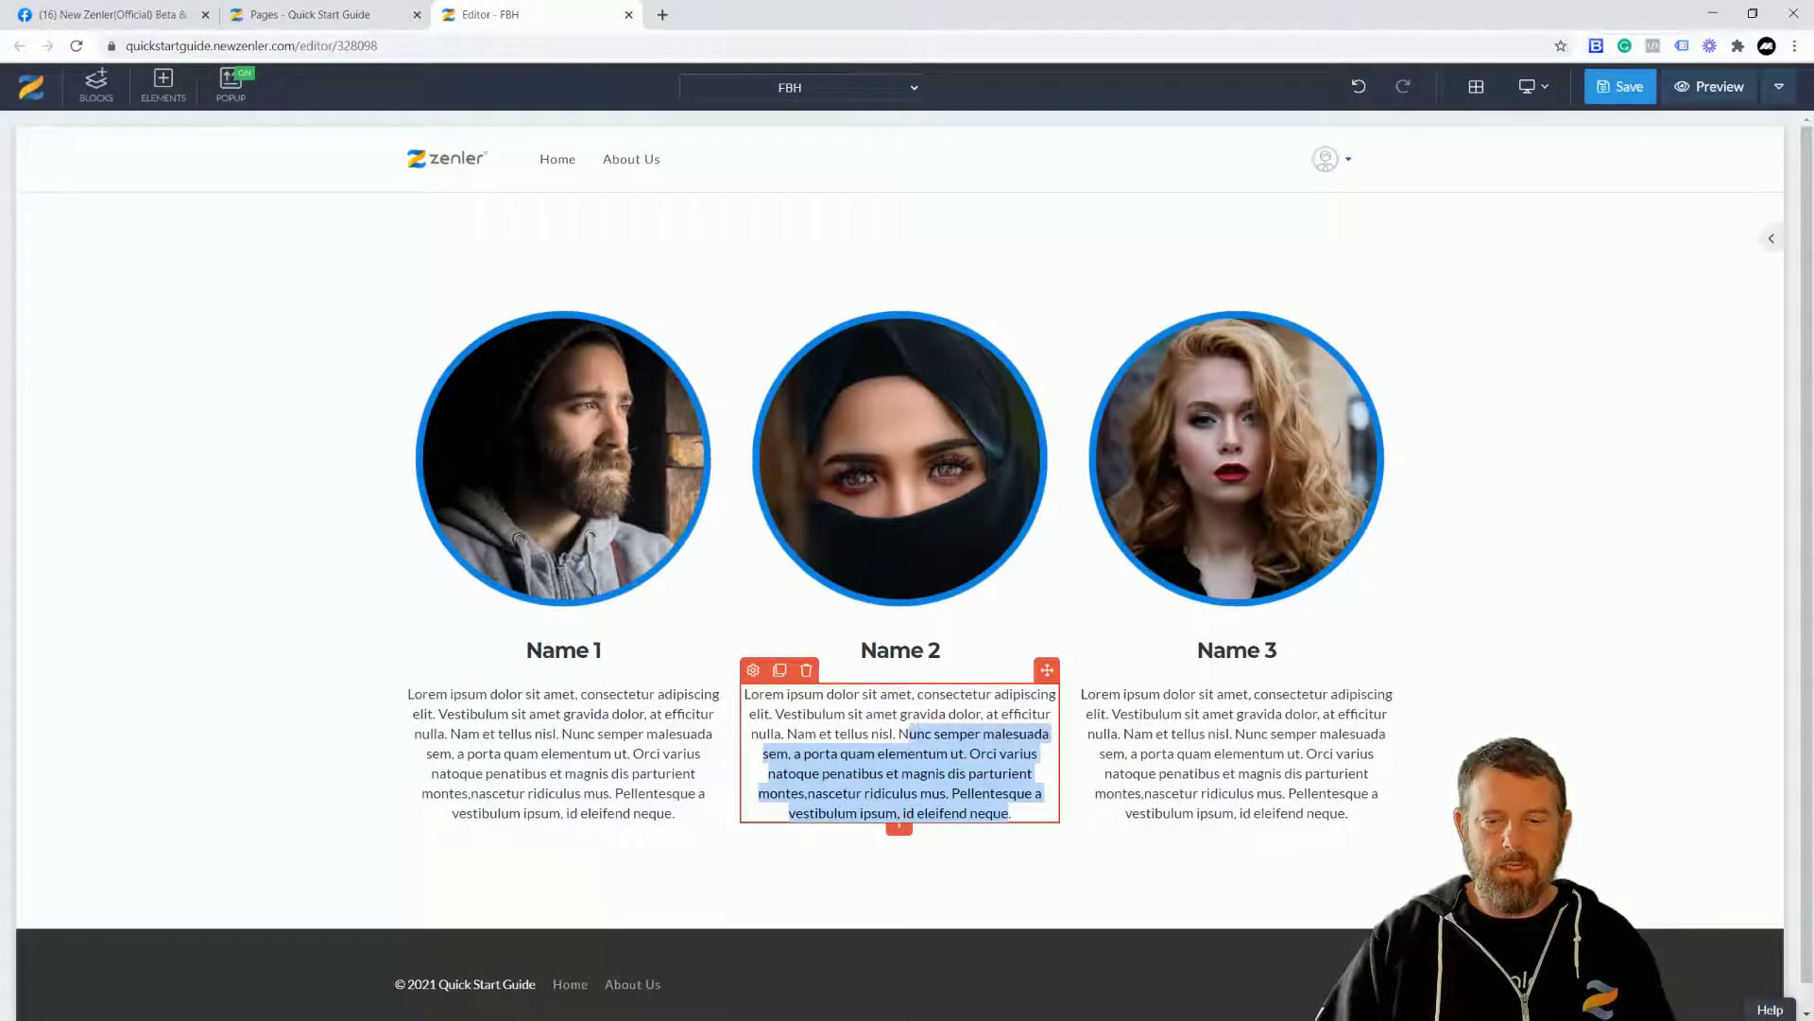
key(BackSpace)
click(1289, 773)
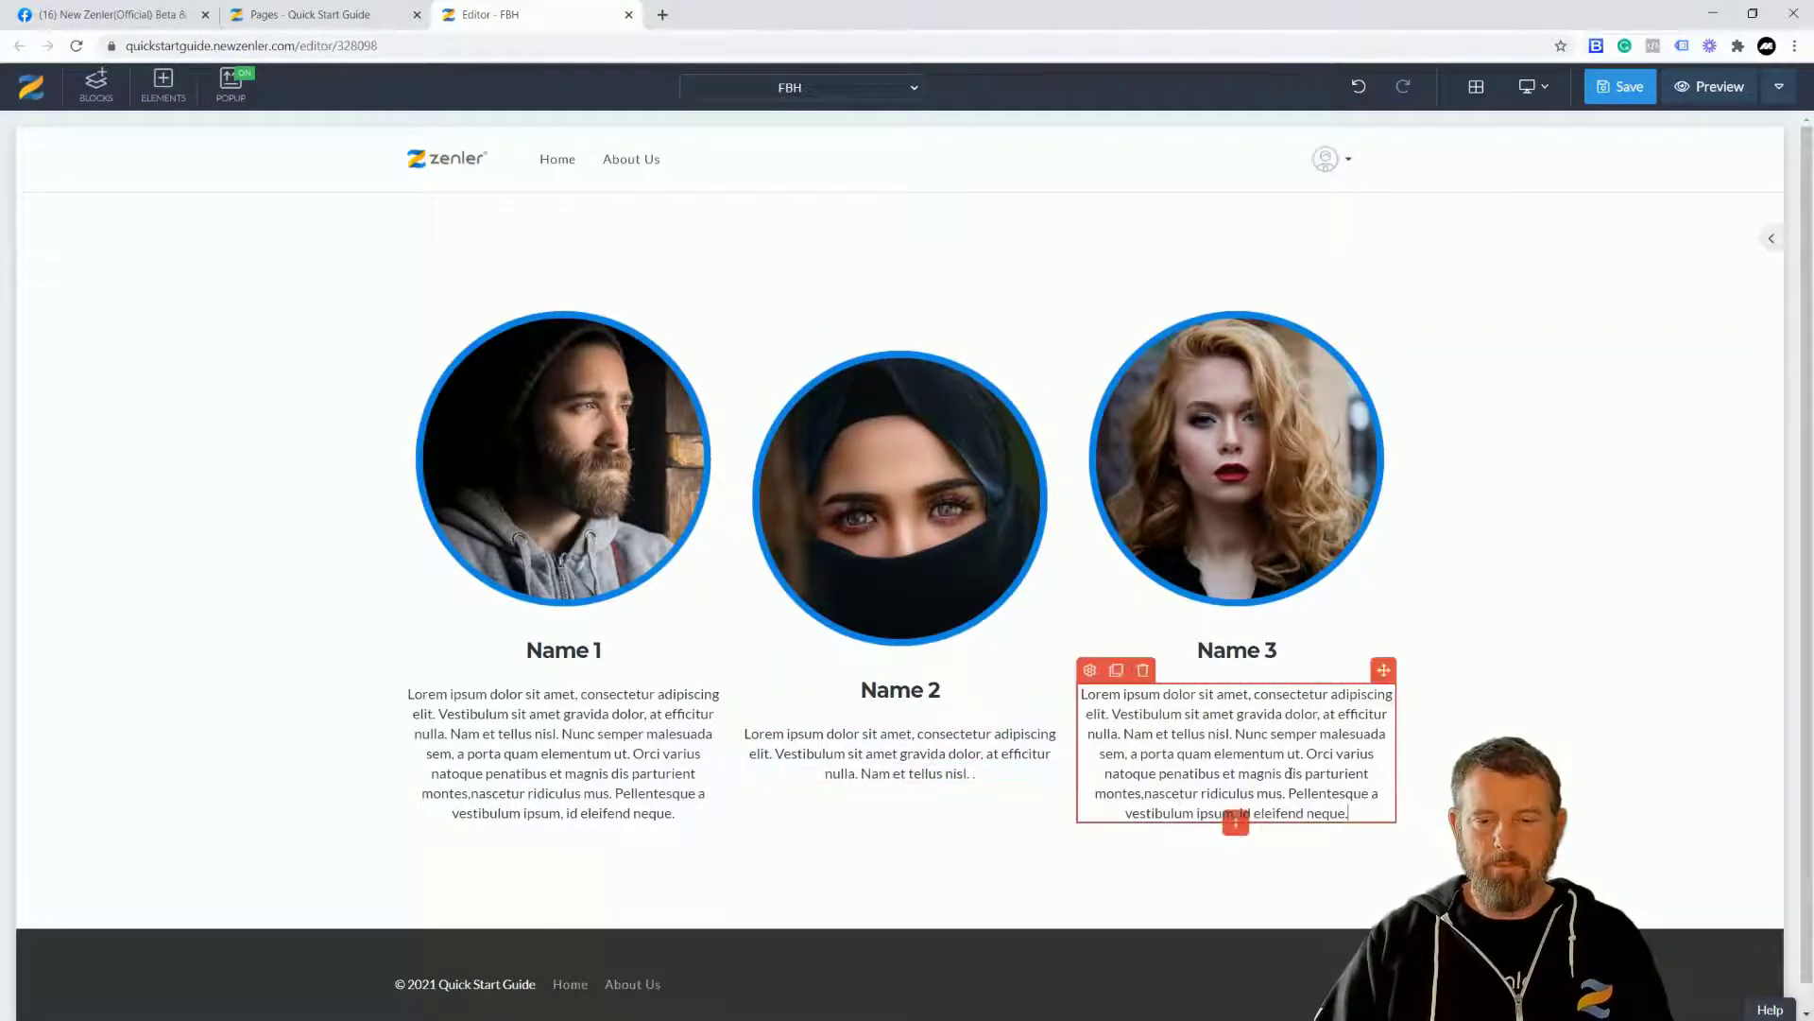
drag(1346, 813, 1304, 794)
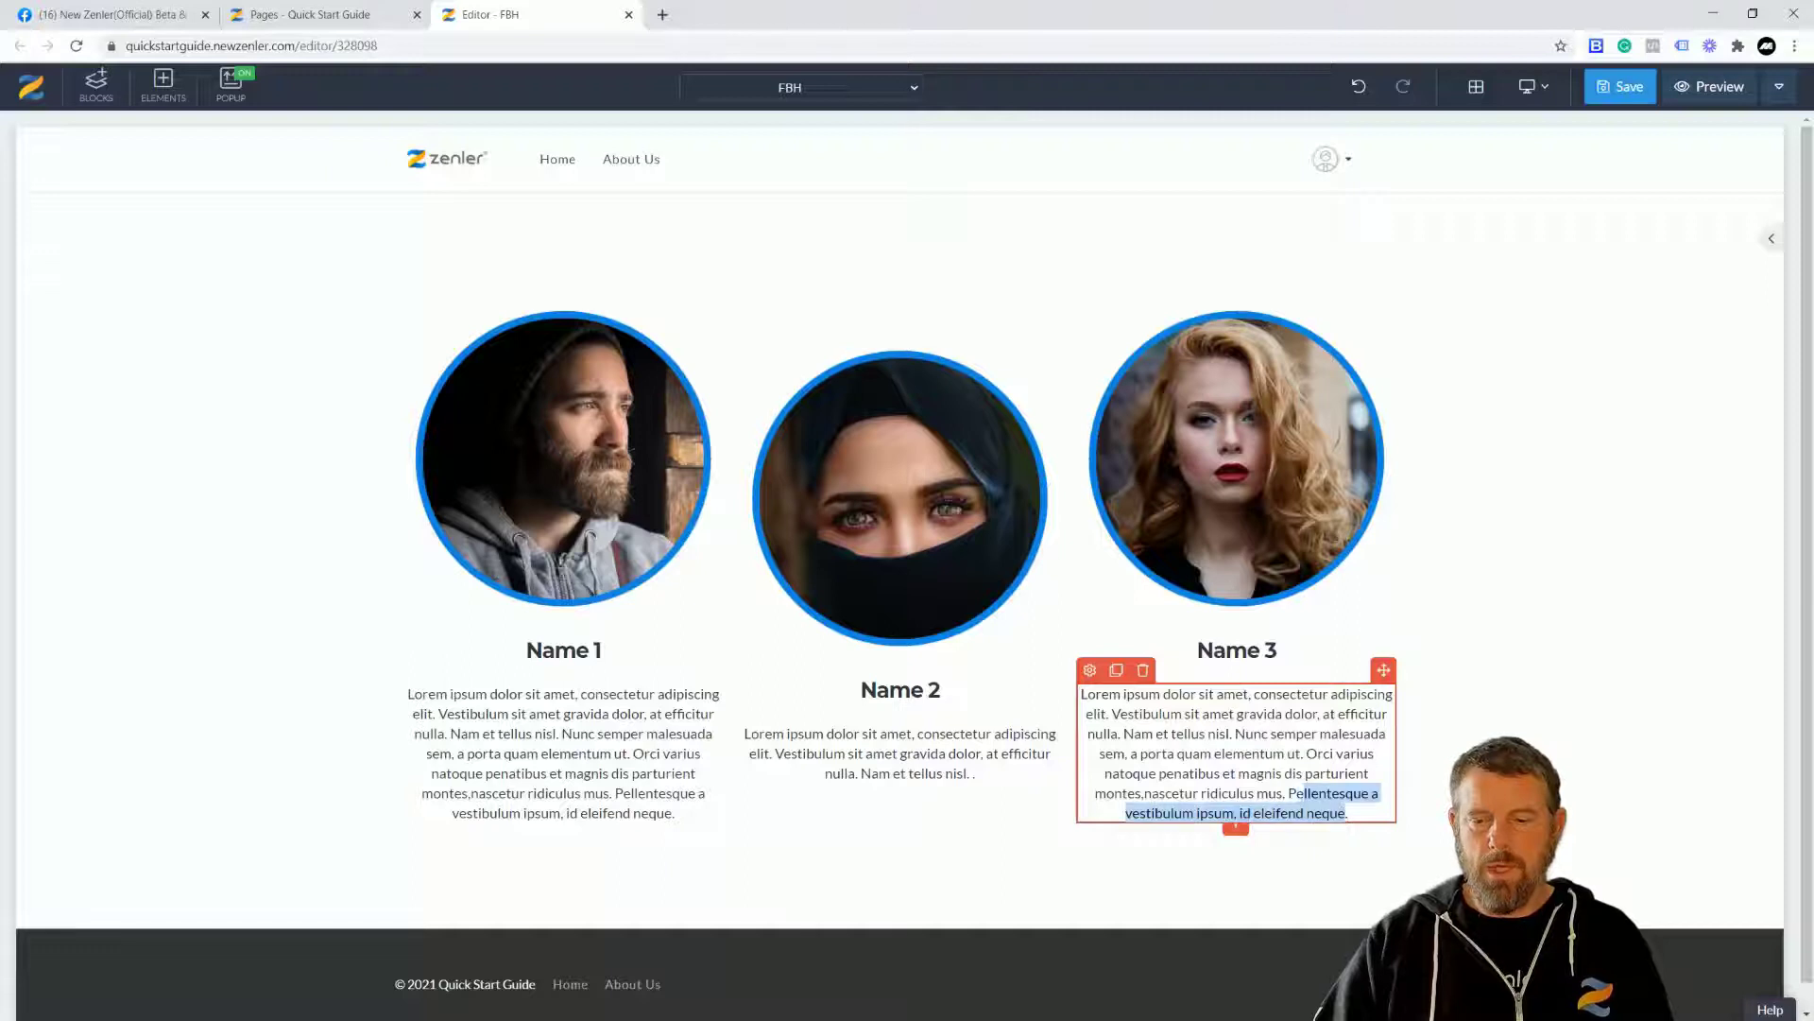
key(BackSpace)
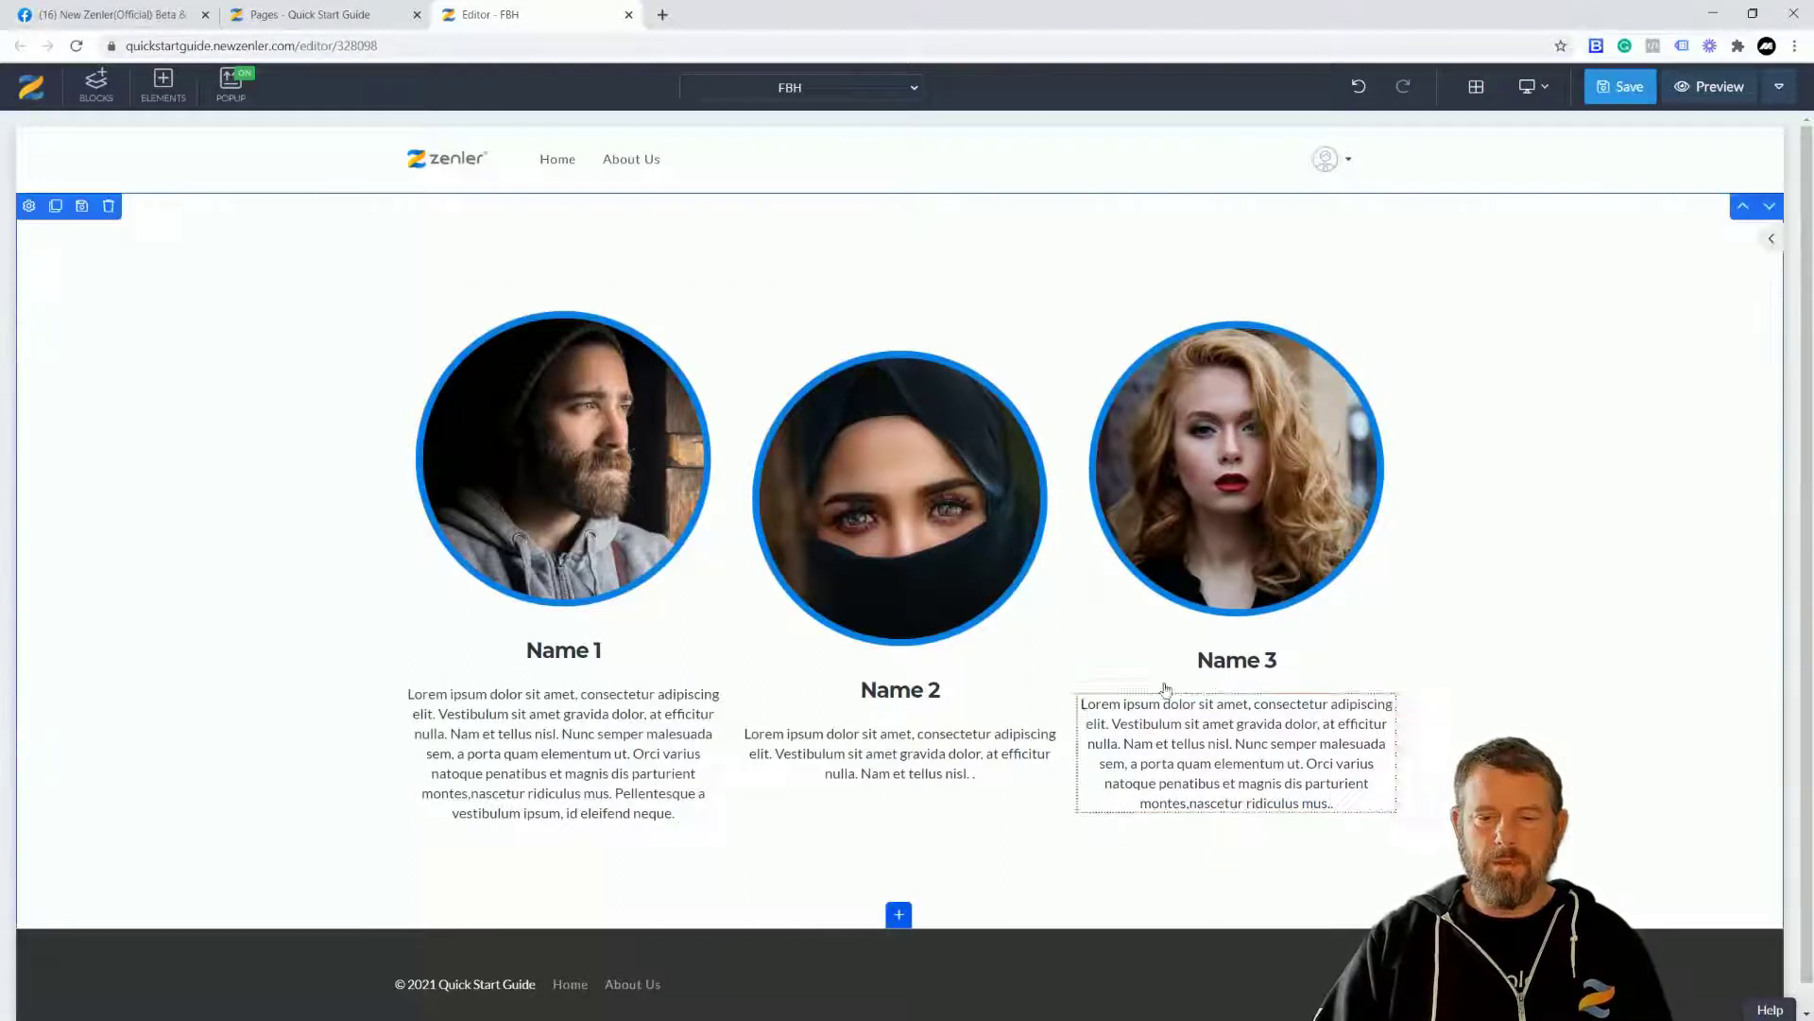
Add a button element below the paragraph in the "Name 1" column.
click(567, 803)
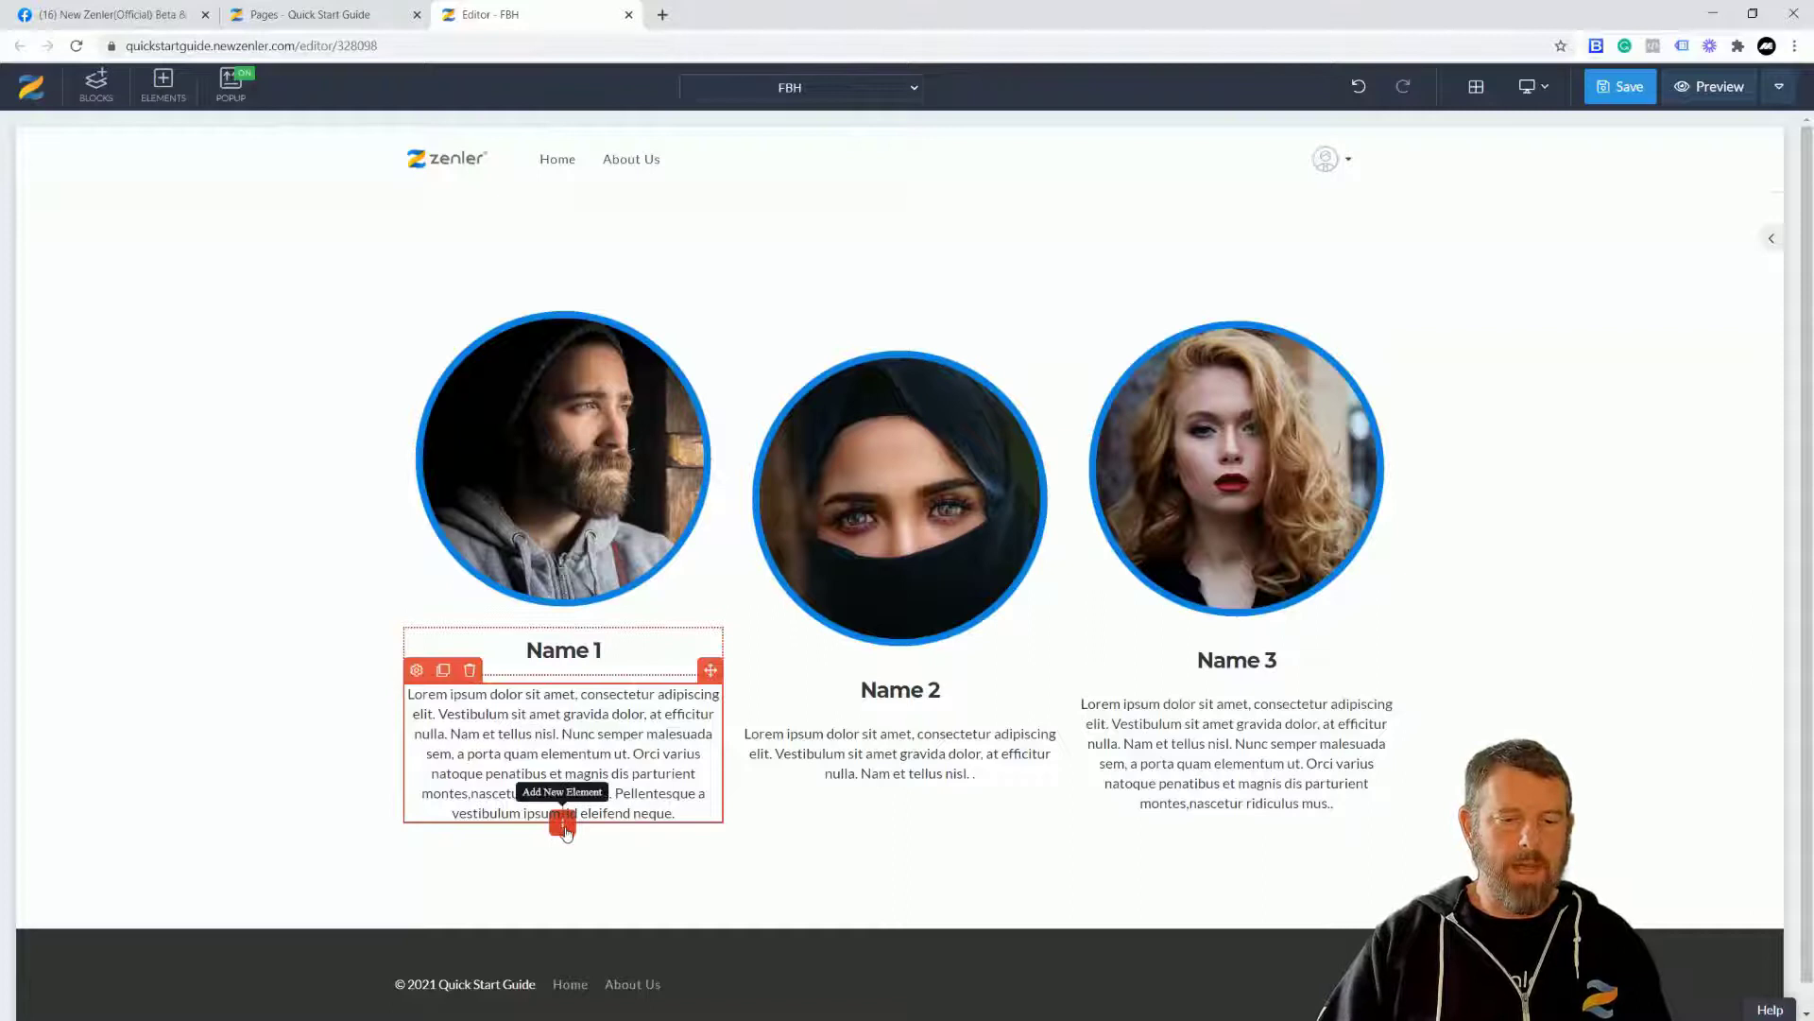
click(563, 824)
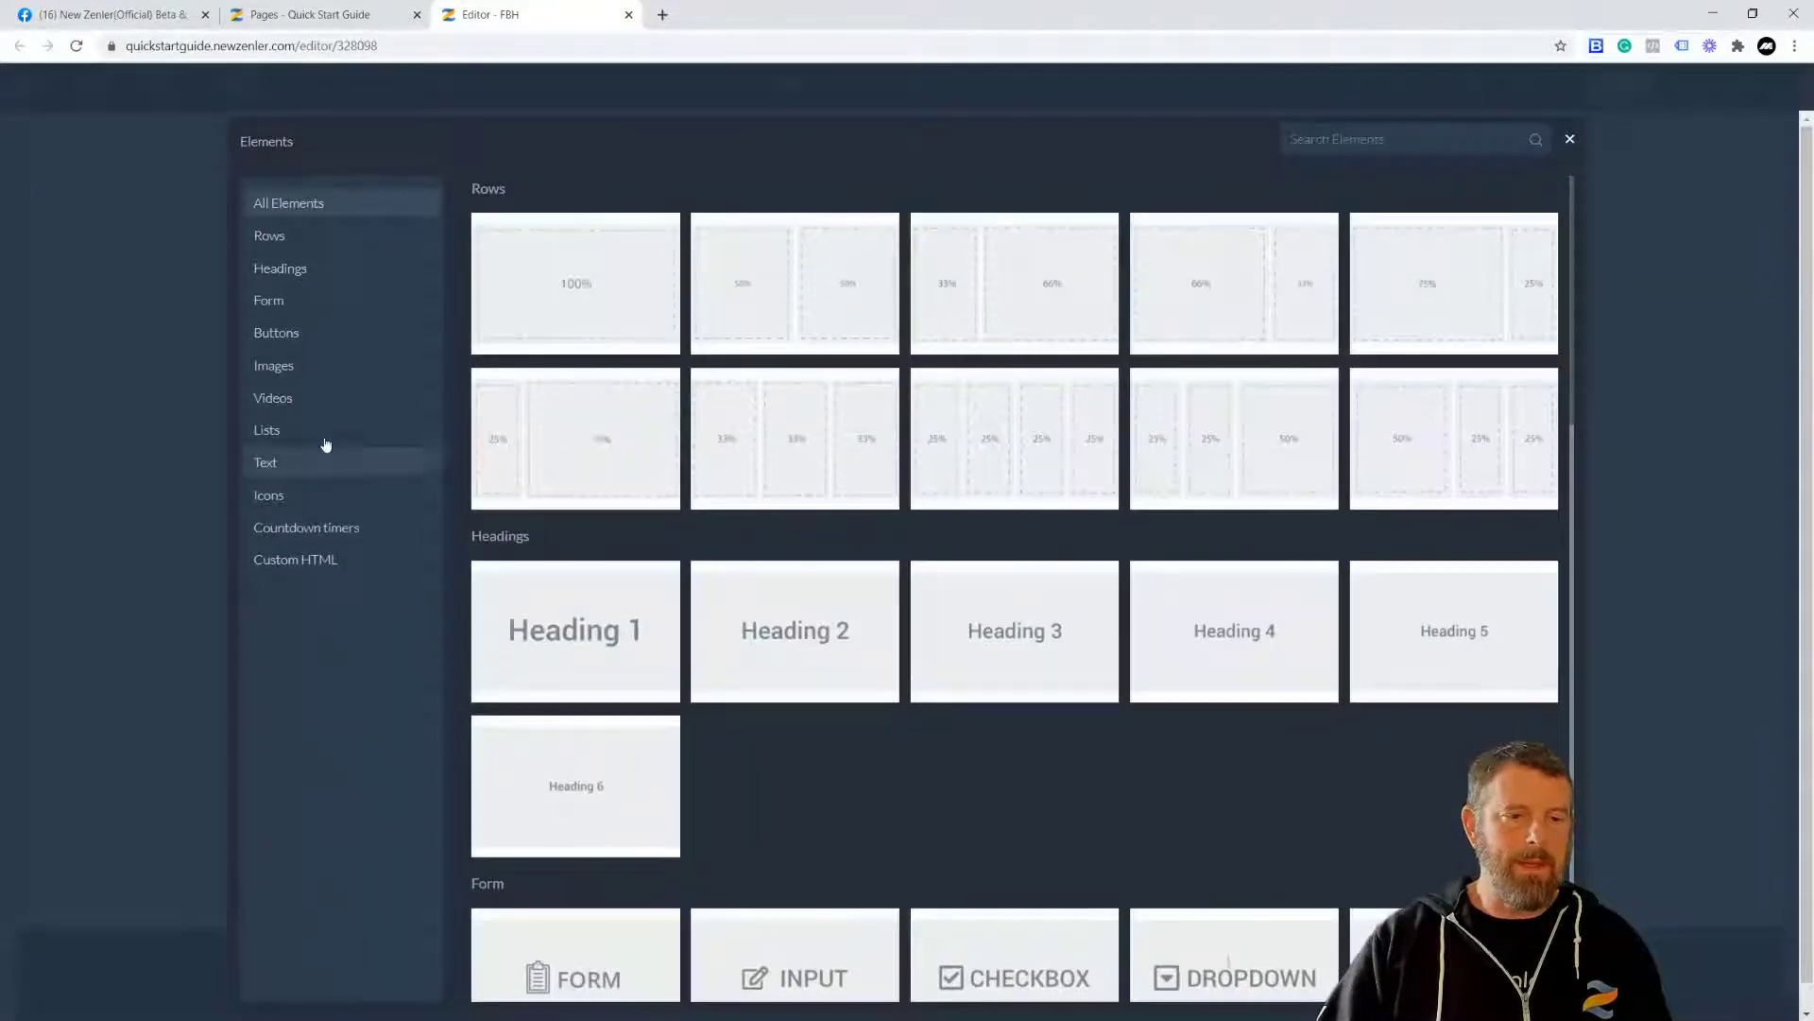
click(289, 351)
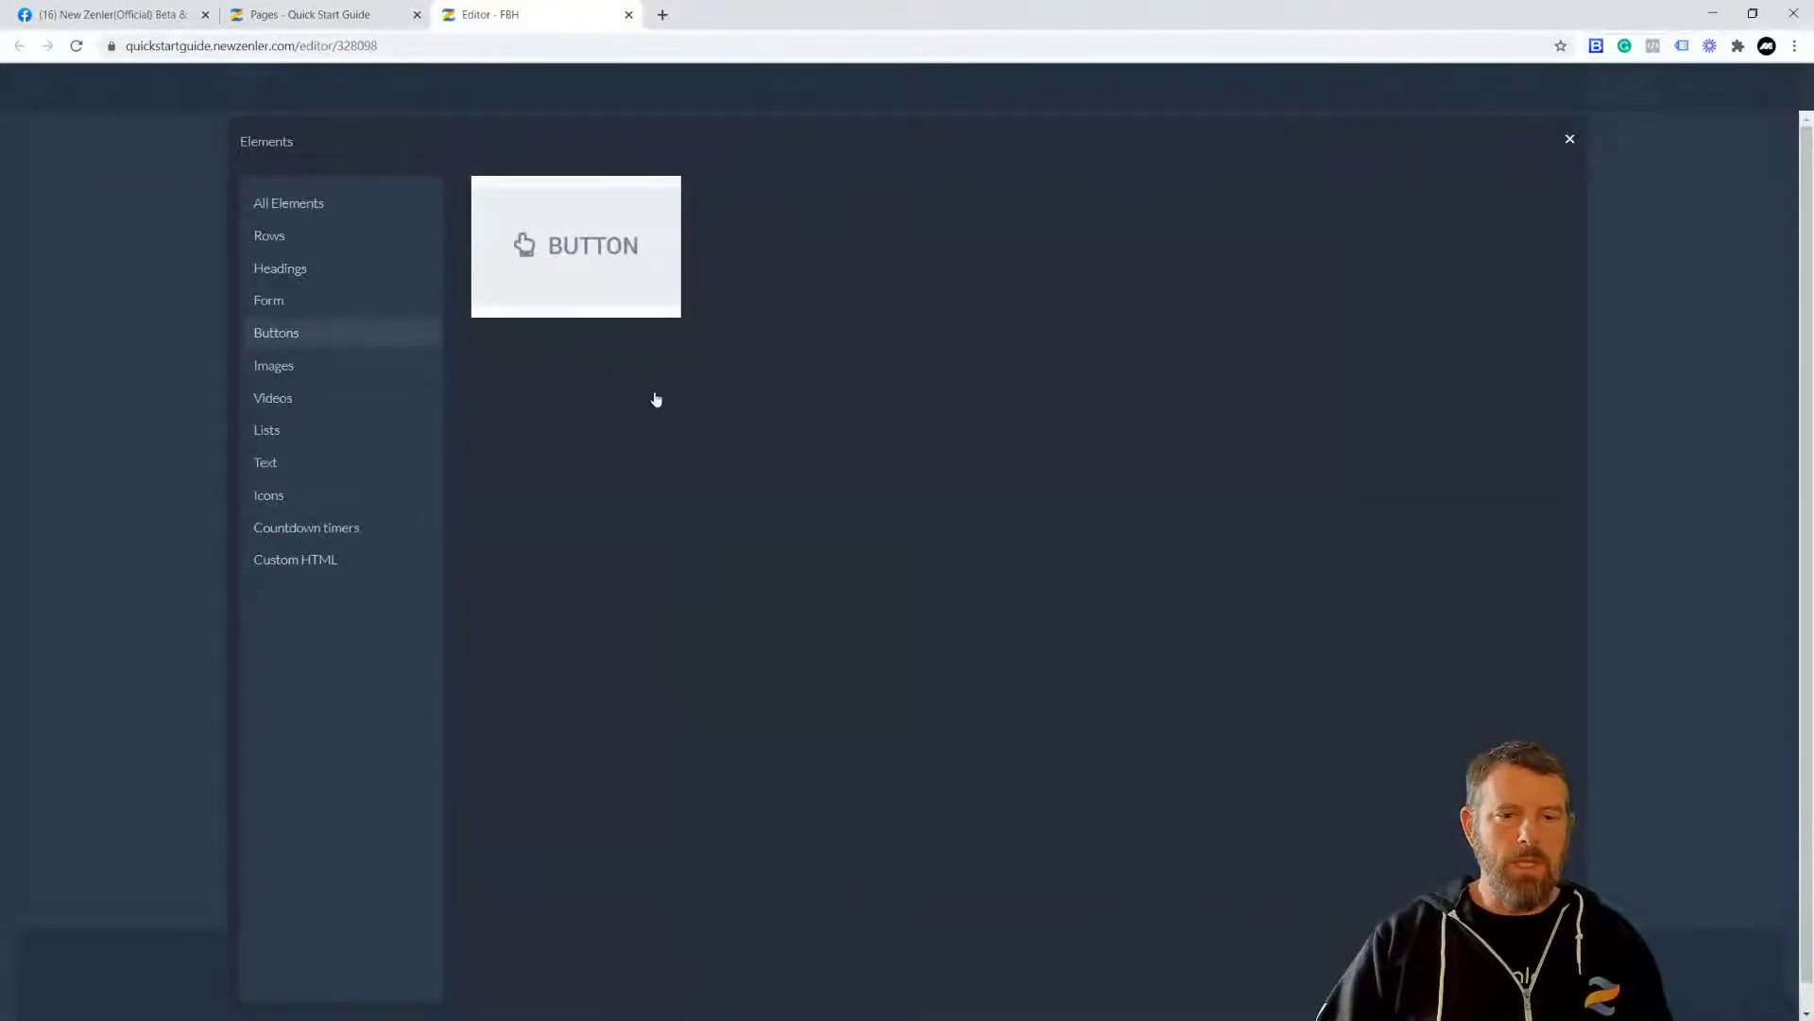
click(623, 283)
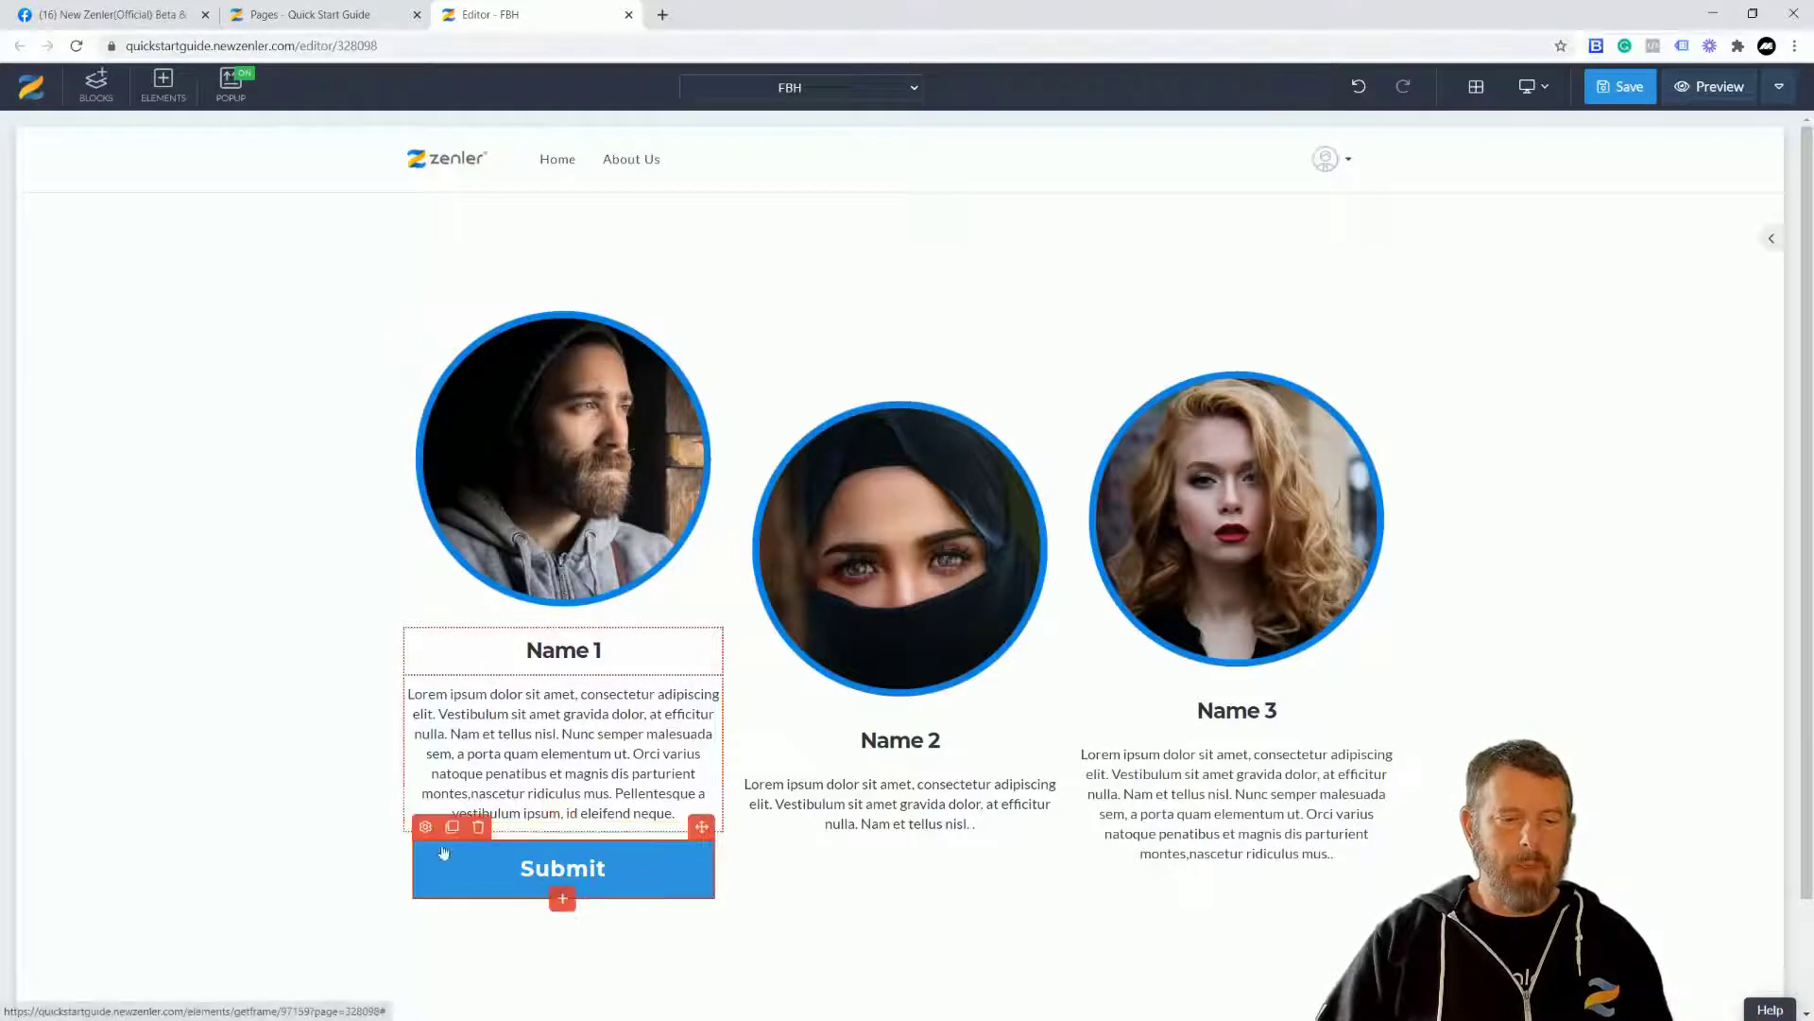
Apply the Rounded Button design to the button under "Name 1".
click(426, 827)
click(1737, 174)
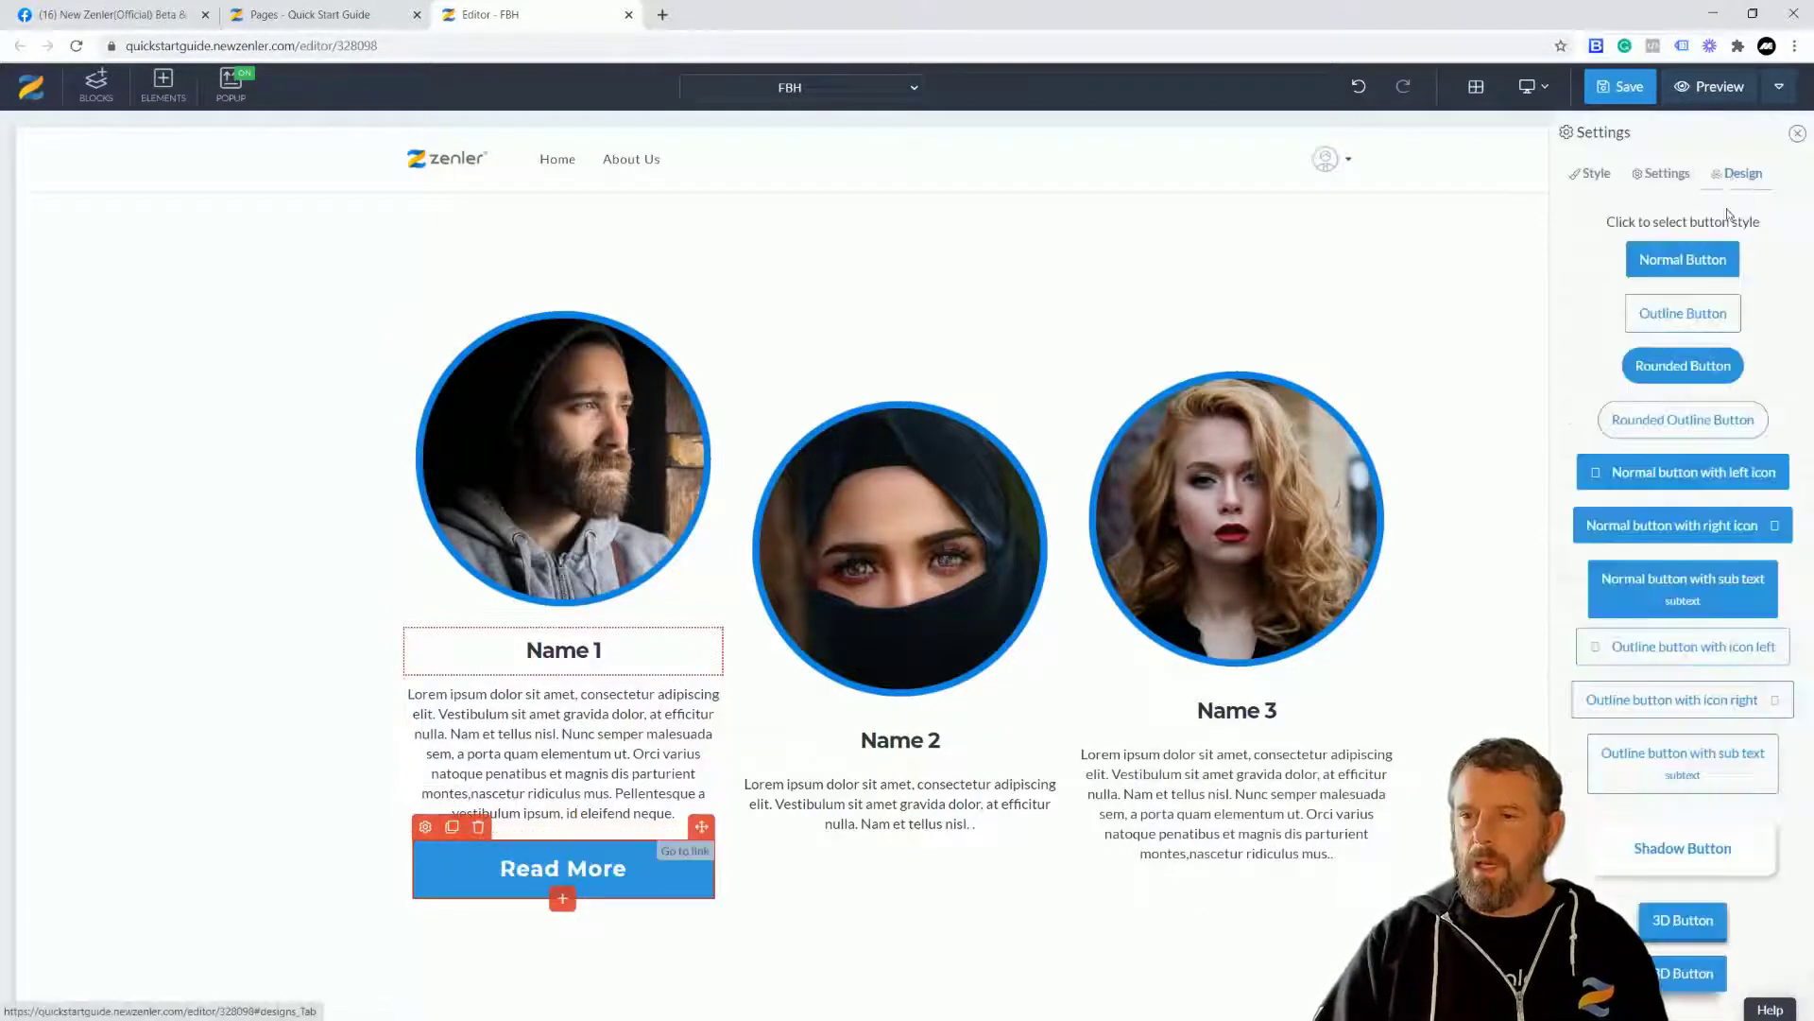
click(1673, 361)
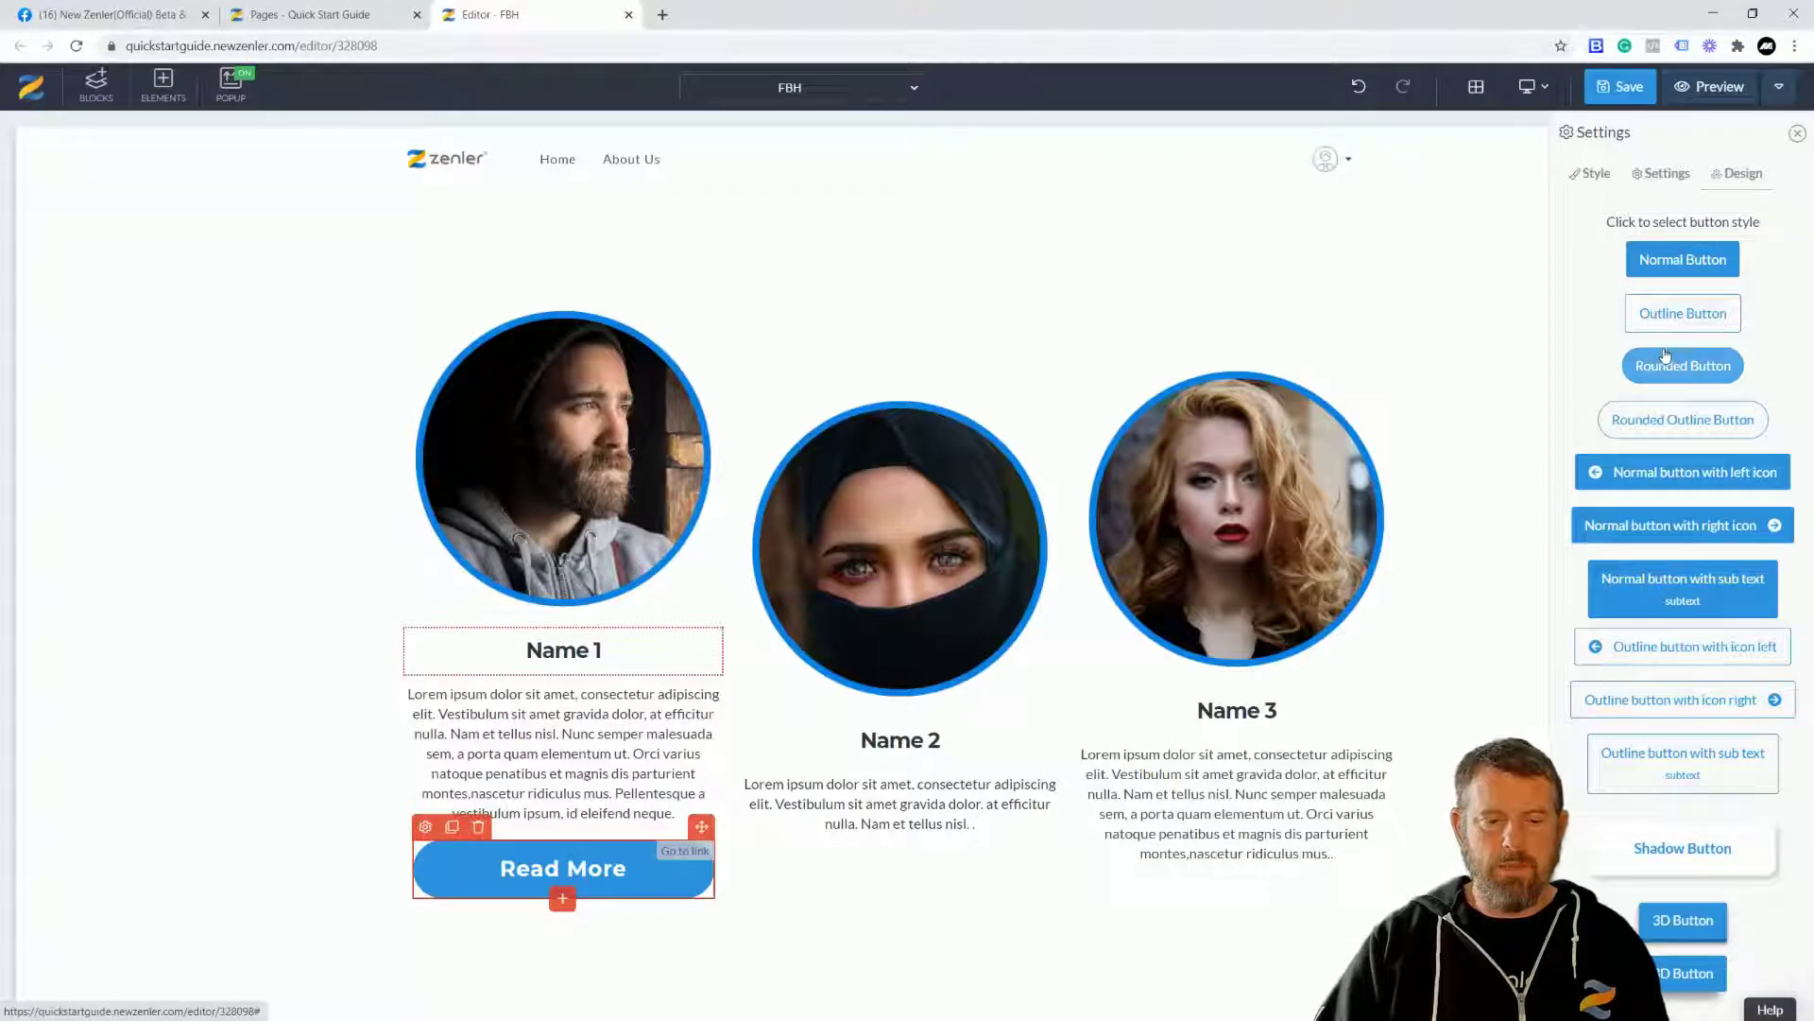
click(1798, 133)
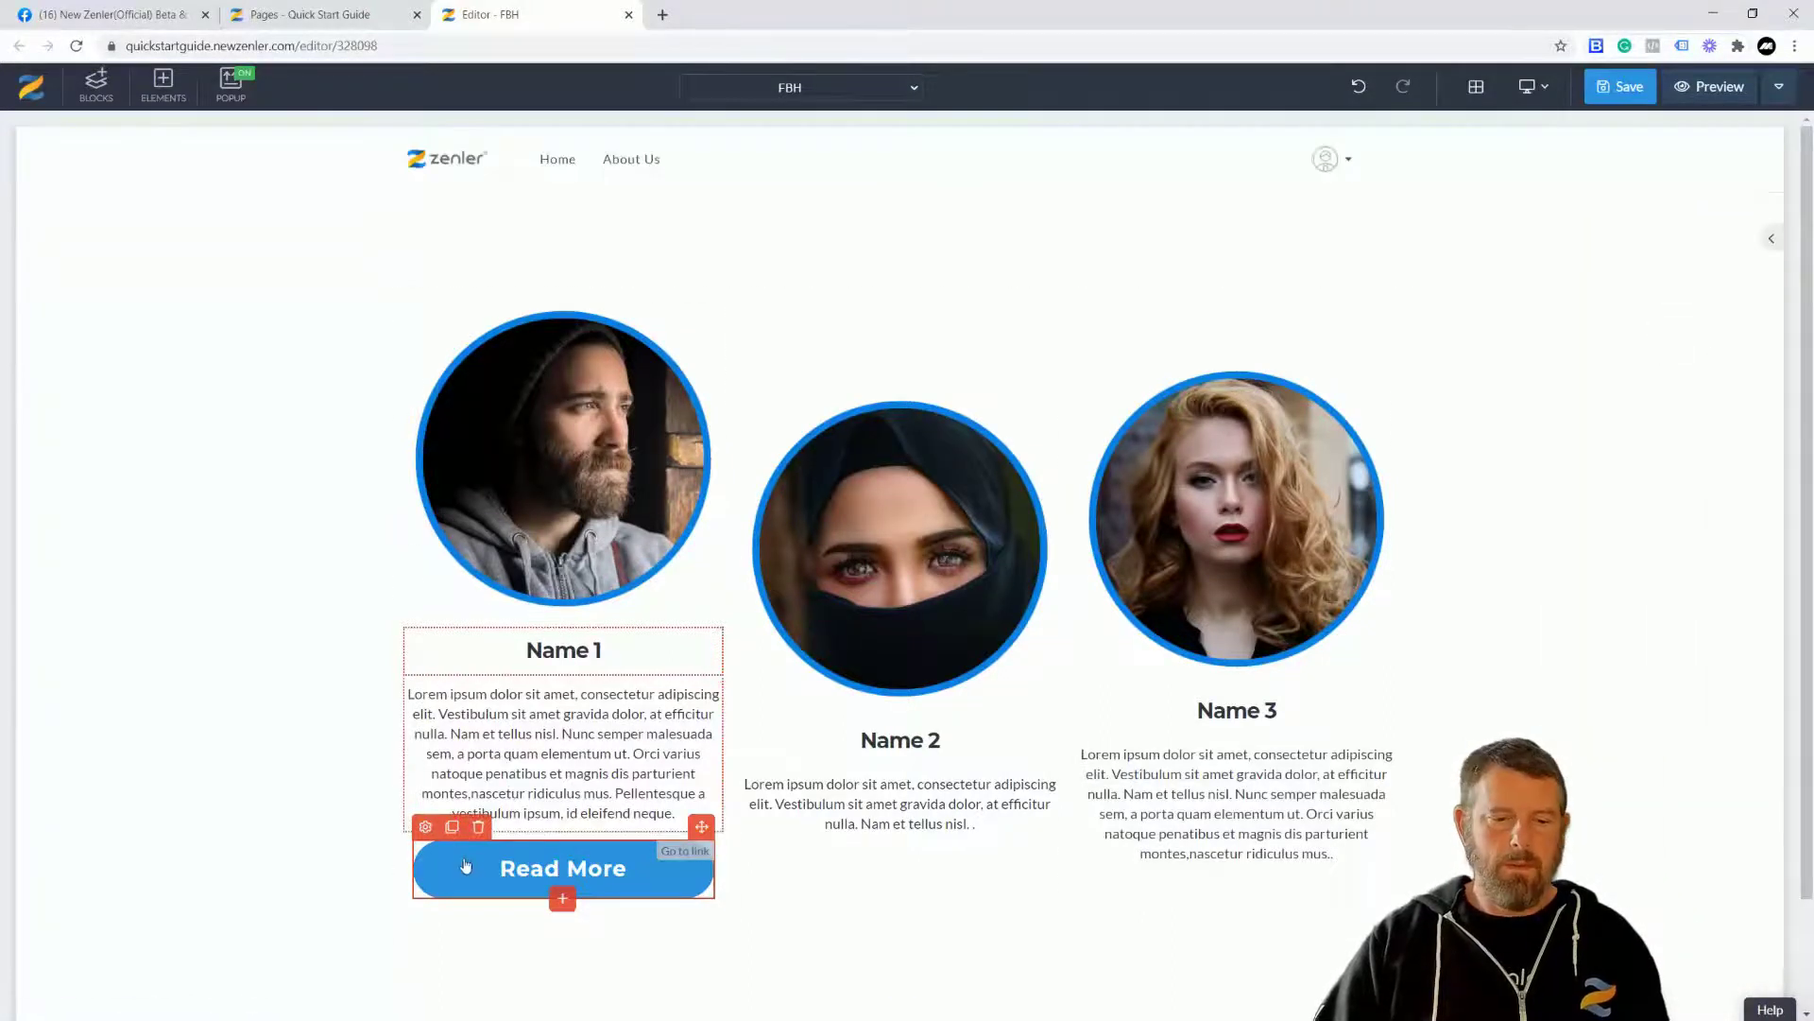
Change the "Name 1" Read More button from full width to Normal width.
click(427, 830)
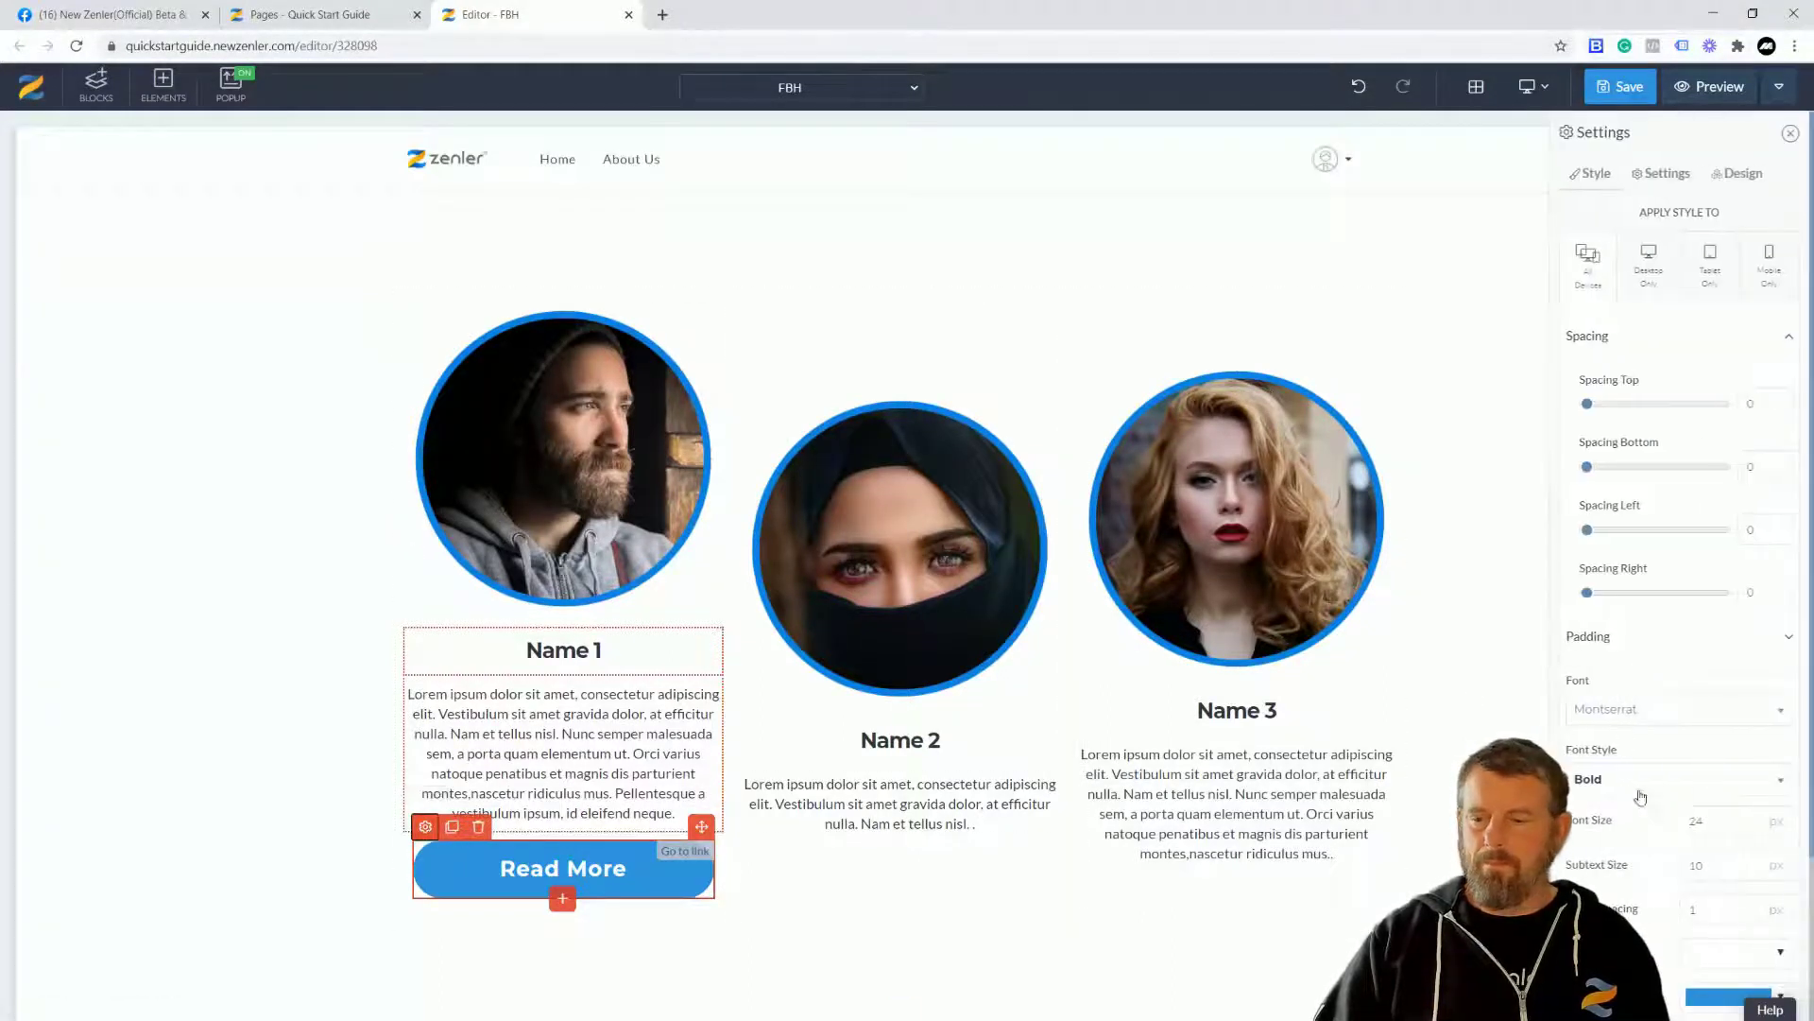
scroll(1652, 812, down, 3)
click(1728, 989)
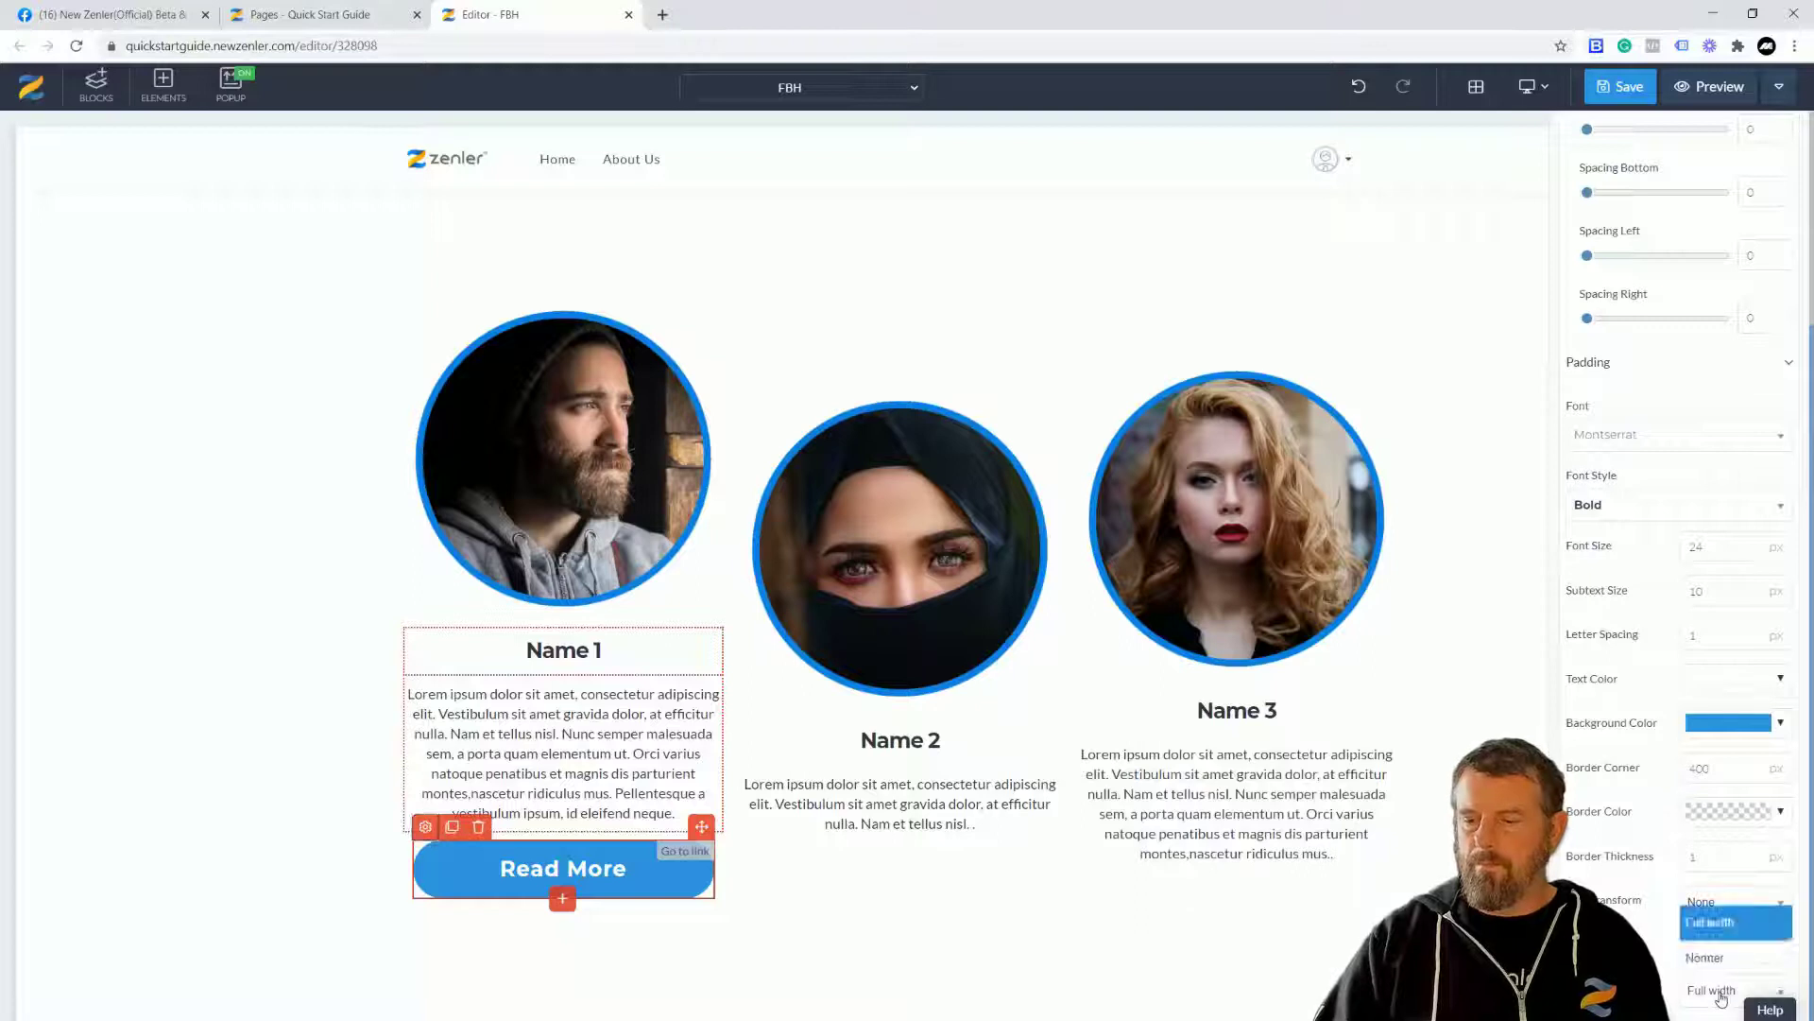
click(1706, 959)
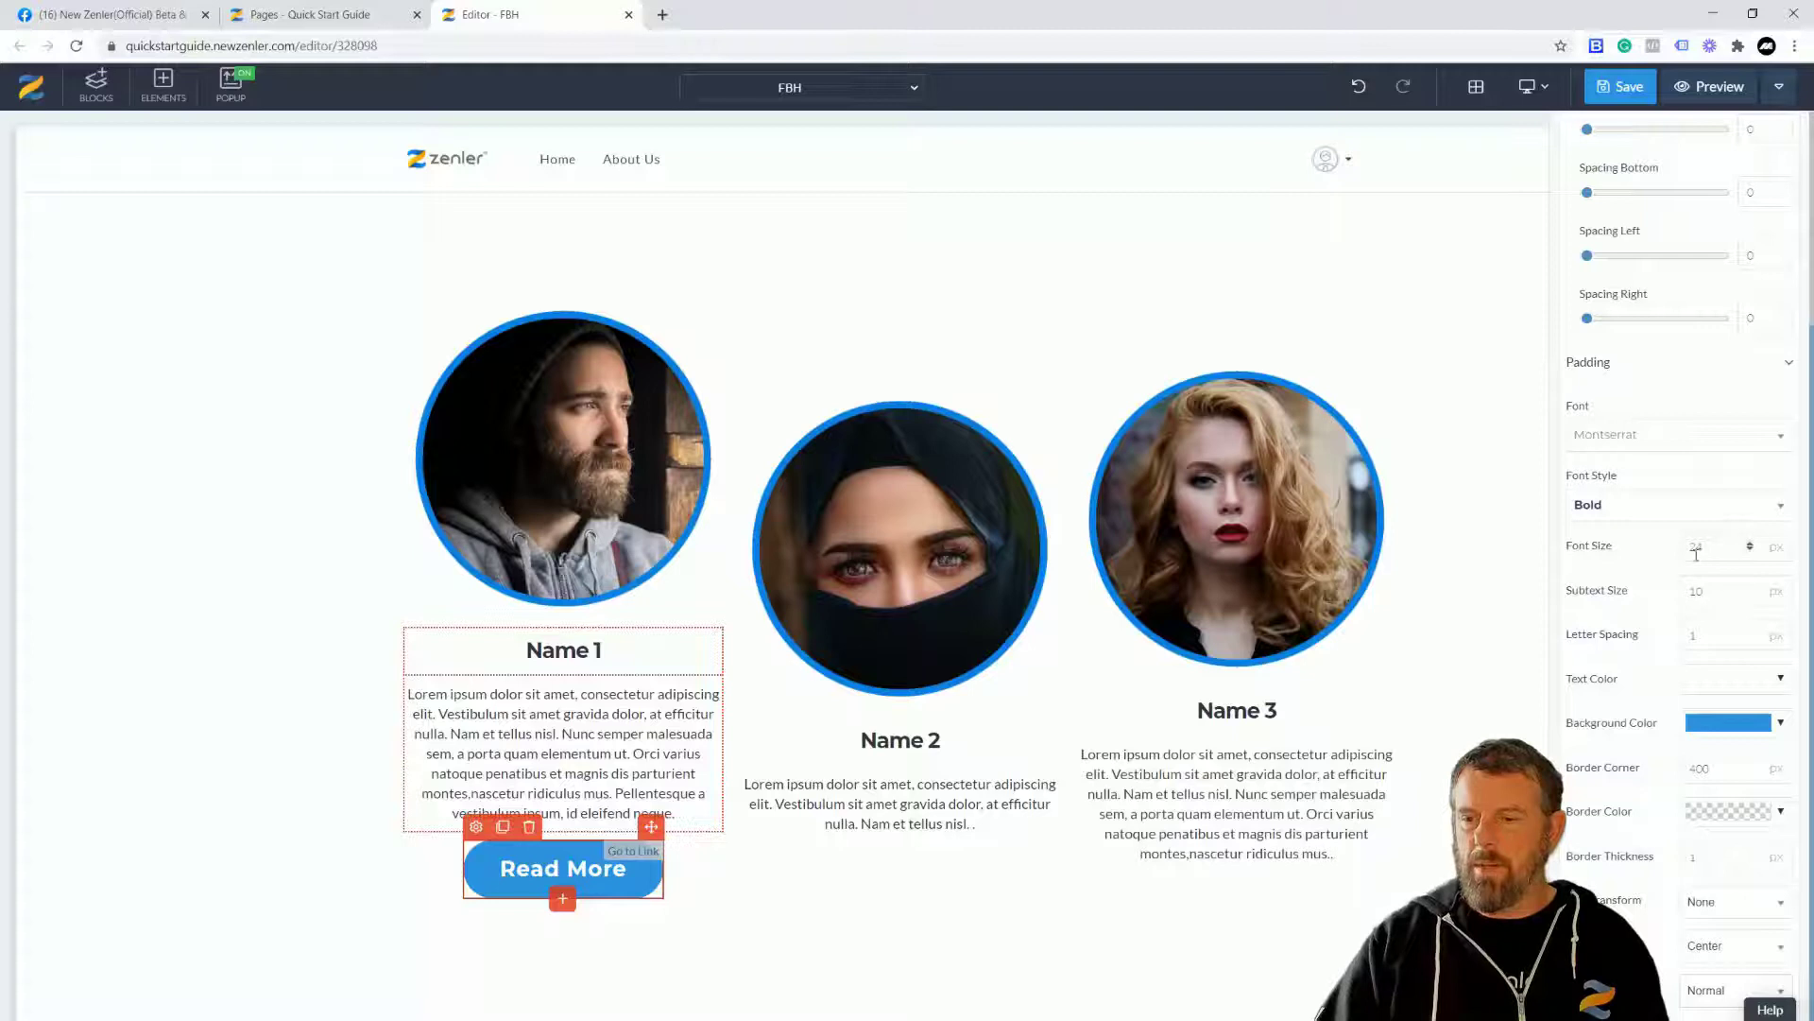
Reduce the Read More button's font size to 15 px.
click(1750, 550)
click(1751, 550)
click(1750, 550)
click(1750, 550)
click(1750, 550)
click(1751, 550)
click(1750, 550)
click(1751, 550)
click(1750, 550)
click(1750, 550)
click(1751, 543)
Set the Read More button's top and bottom padding to 8.
scroll(1614, 438, up, 3)
scroll(1722, 528, down, 2)
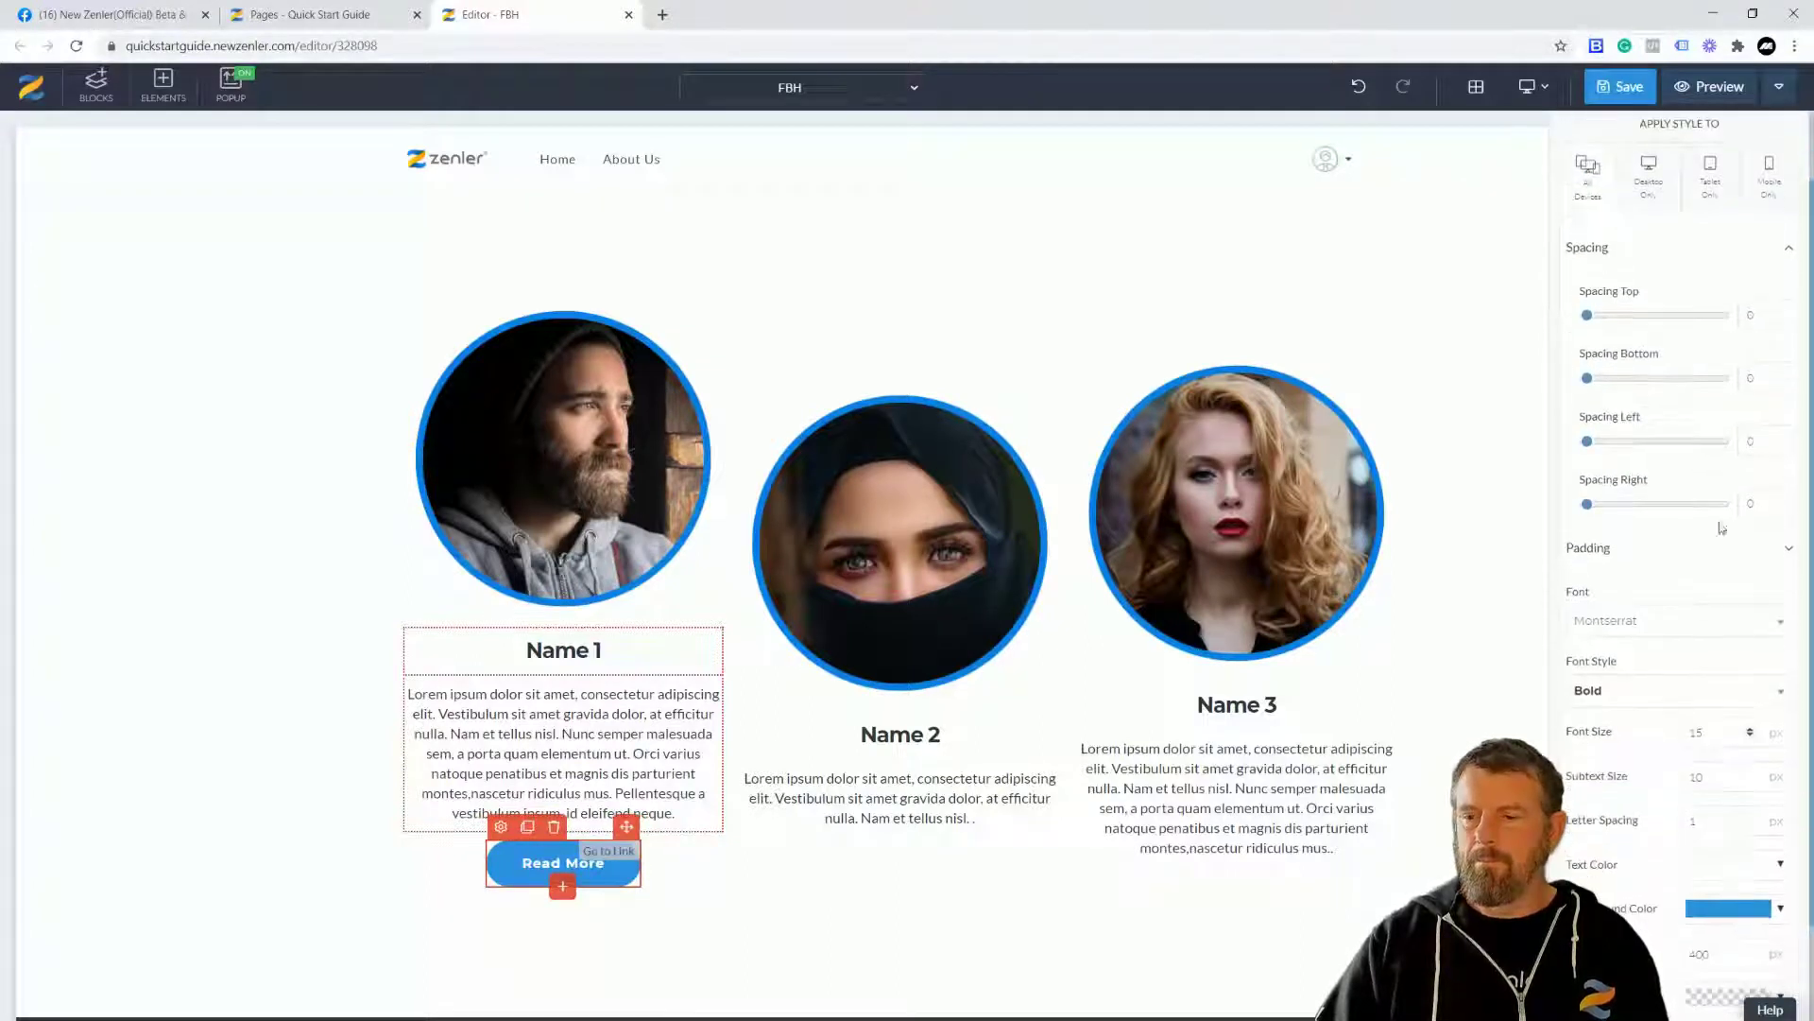
click(1789, 549)
scroll(1678, 524, down, 4)
drag(1607, 443, 1599, 508)
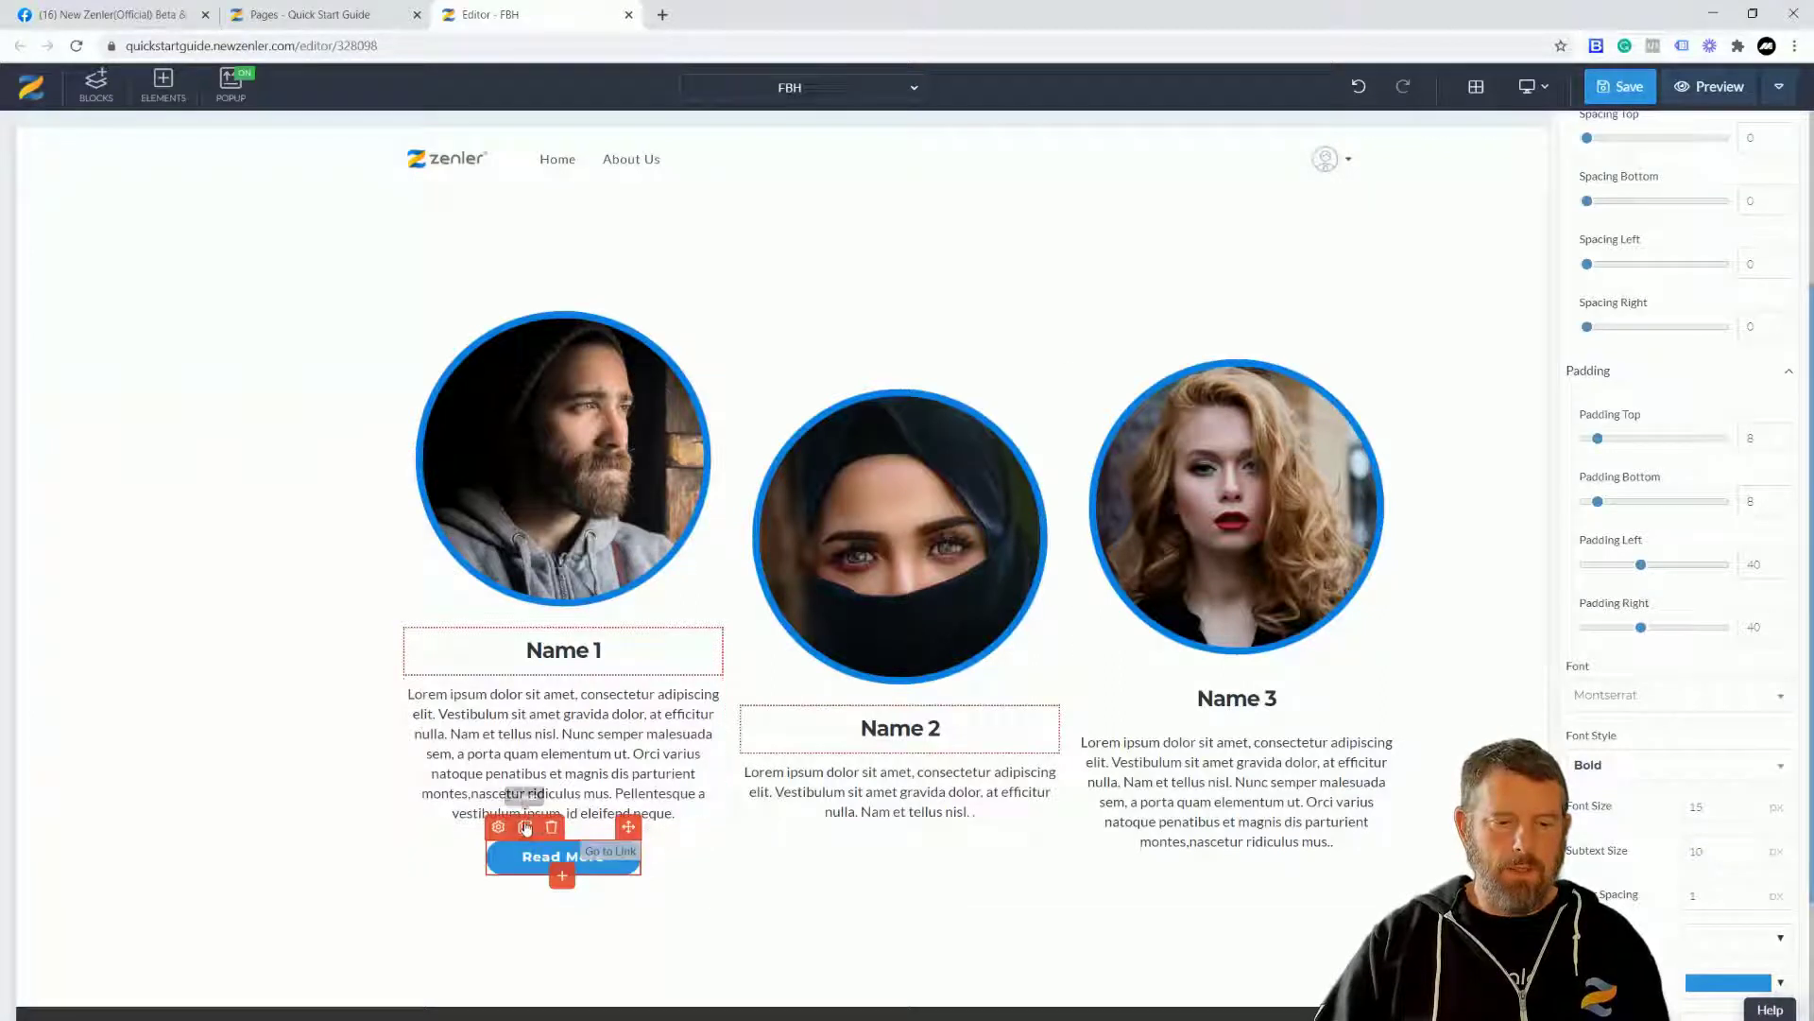
Duplicate the Read More button and place copies below the paragraphs in the "Name 2" and "Name 3" columns.
click(524, 827)
drag(616, 827, 813, 865)
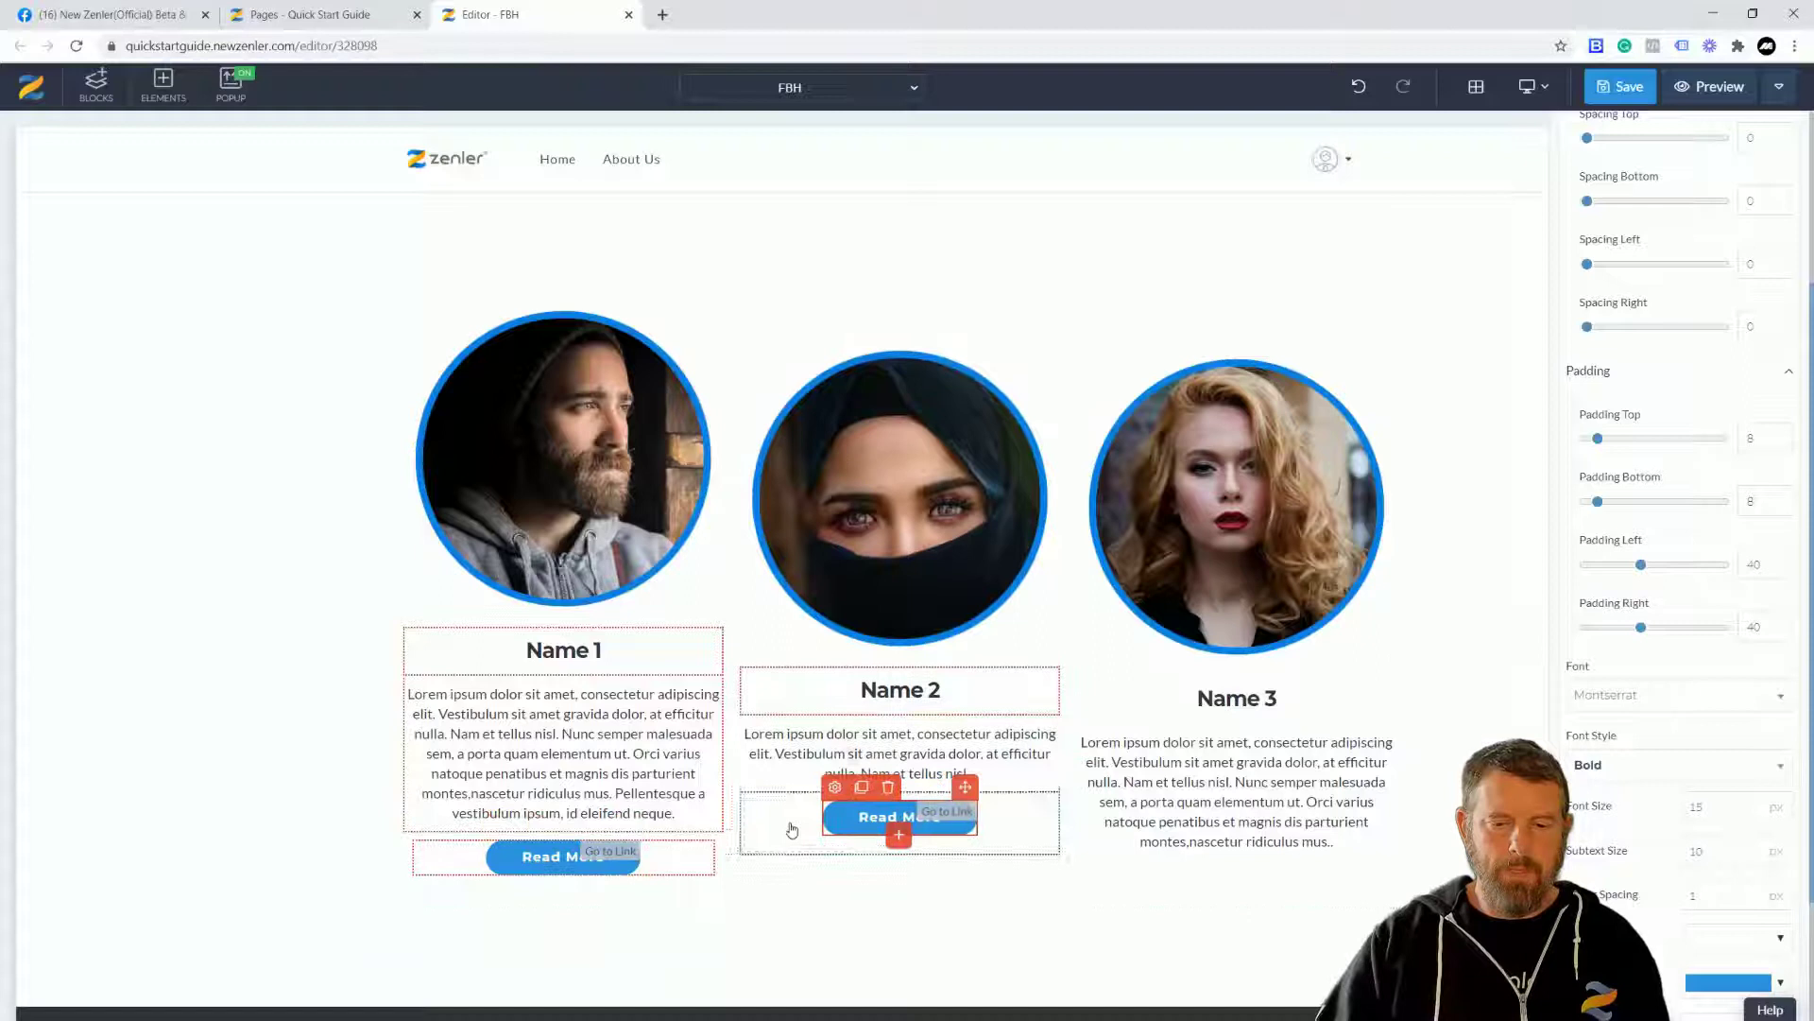
click(861, 787)
drag(960, 763, 1139, 816)
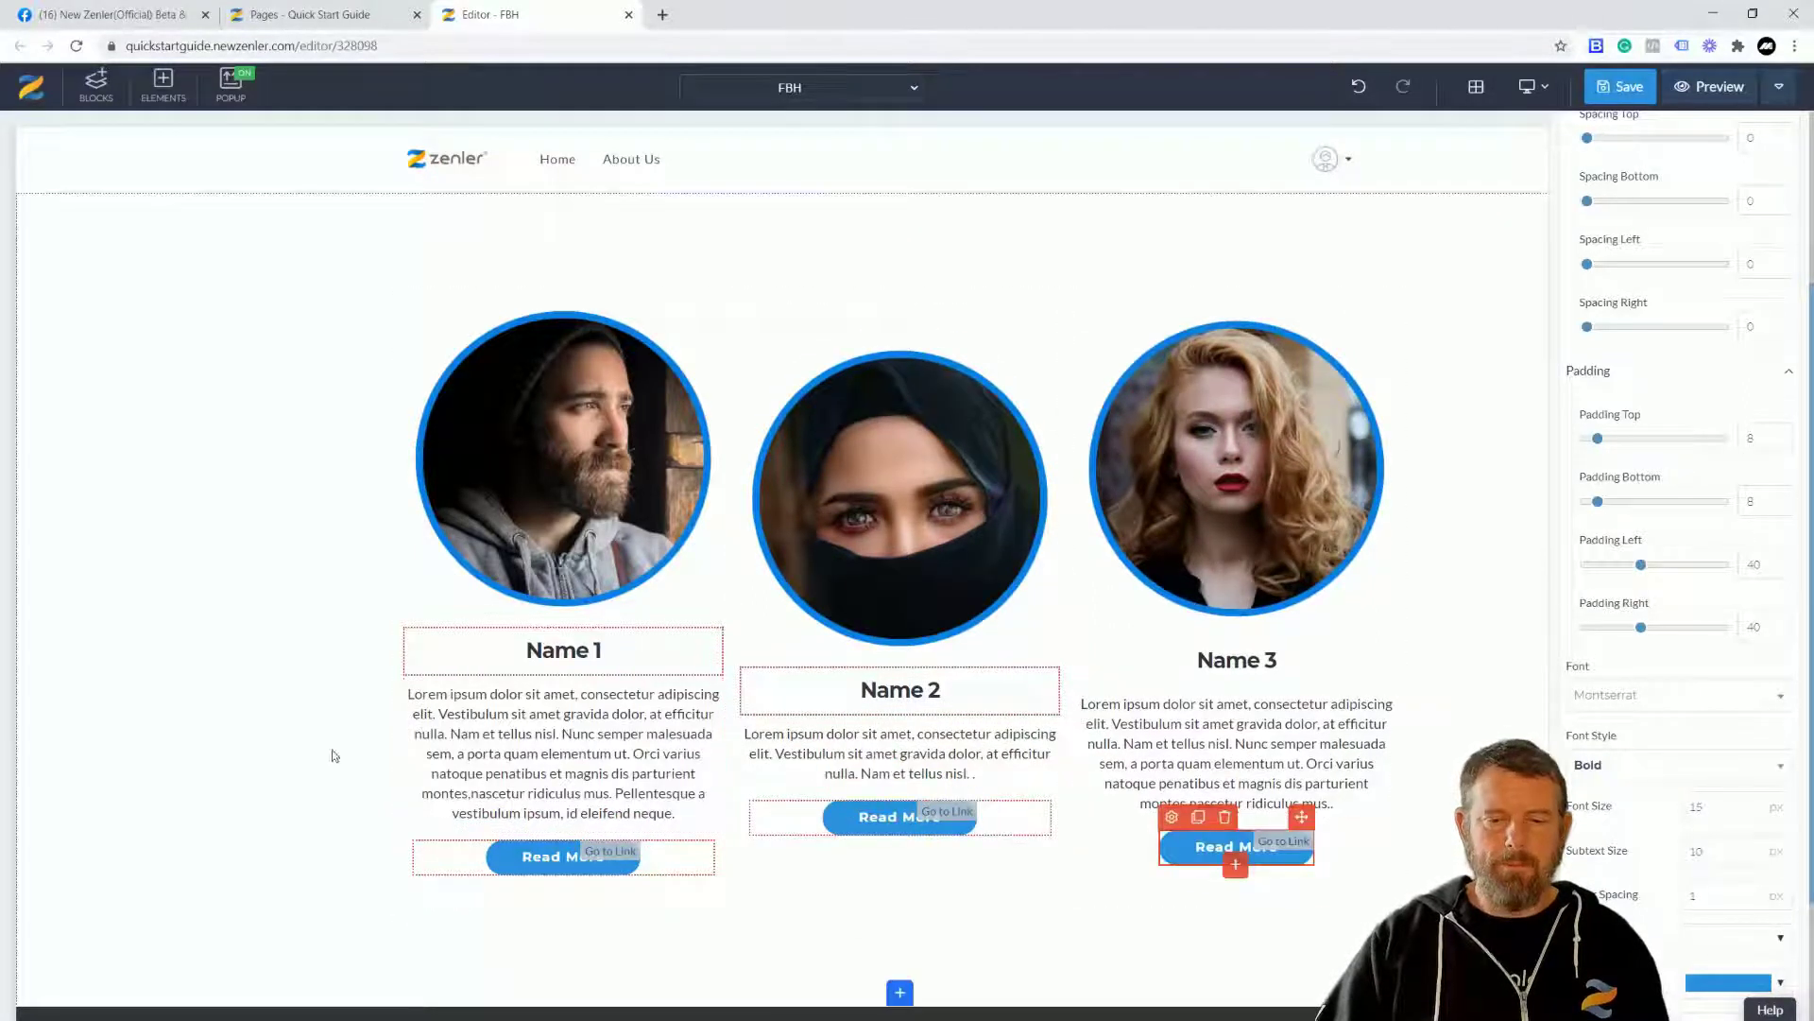
click(207, 728)
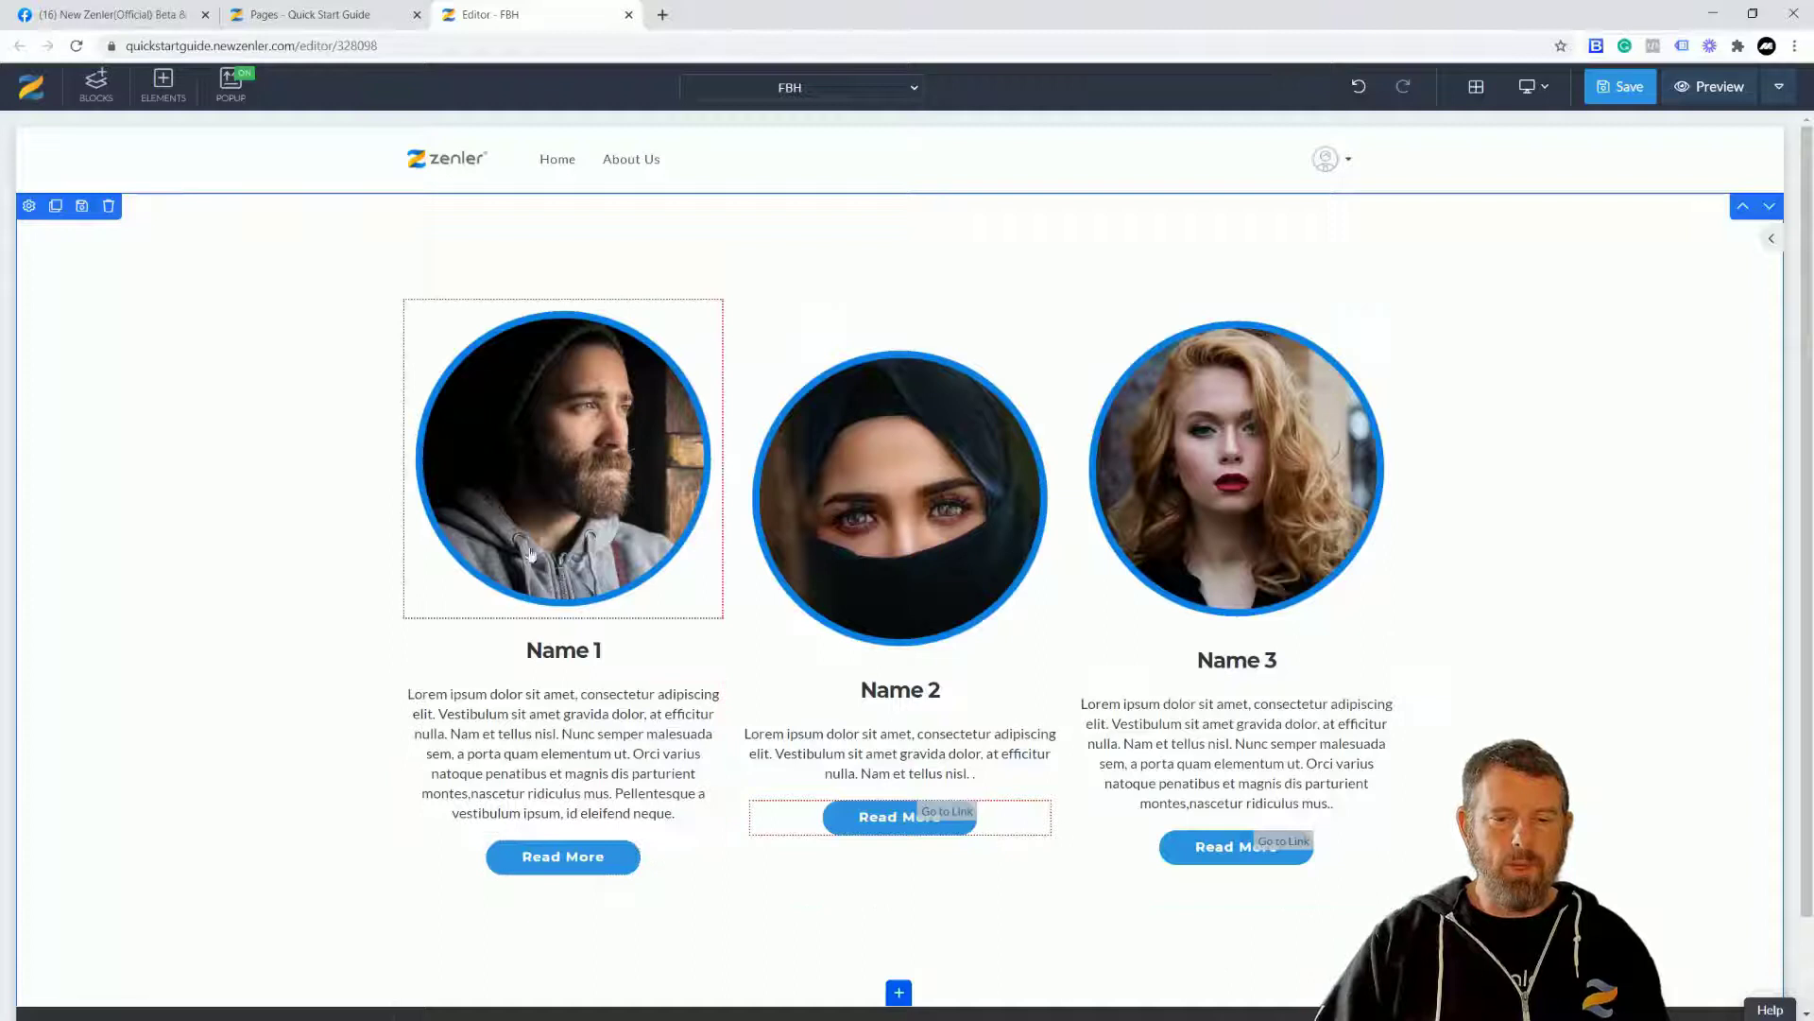
Try Bottom as the three-column row's vertical alignment, and set it to Top instead.
click(395, 568)
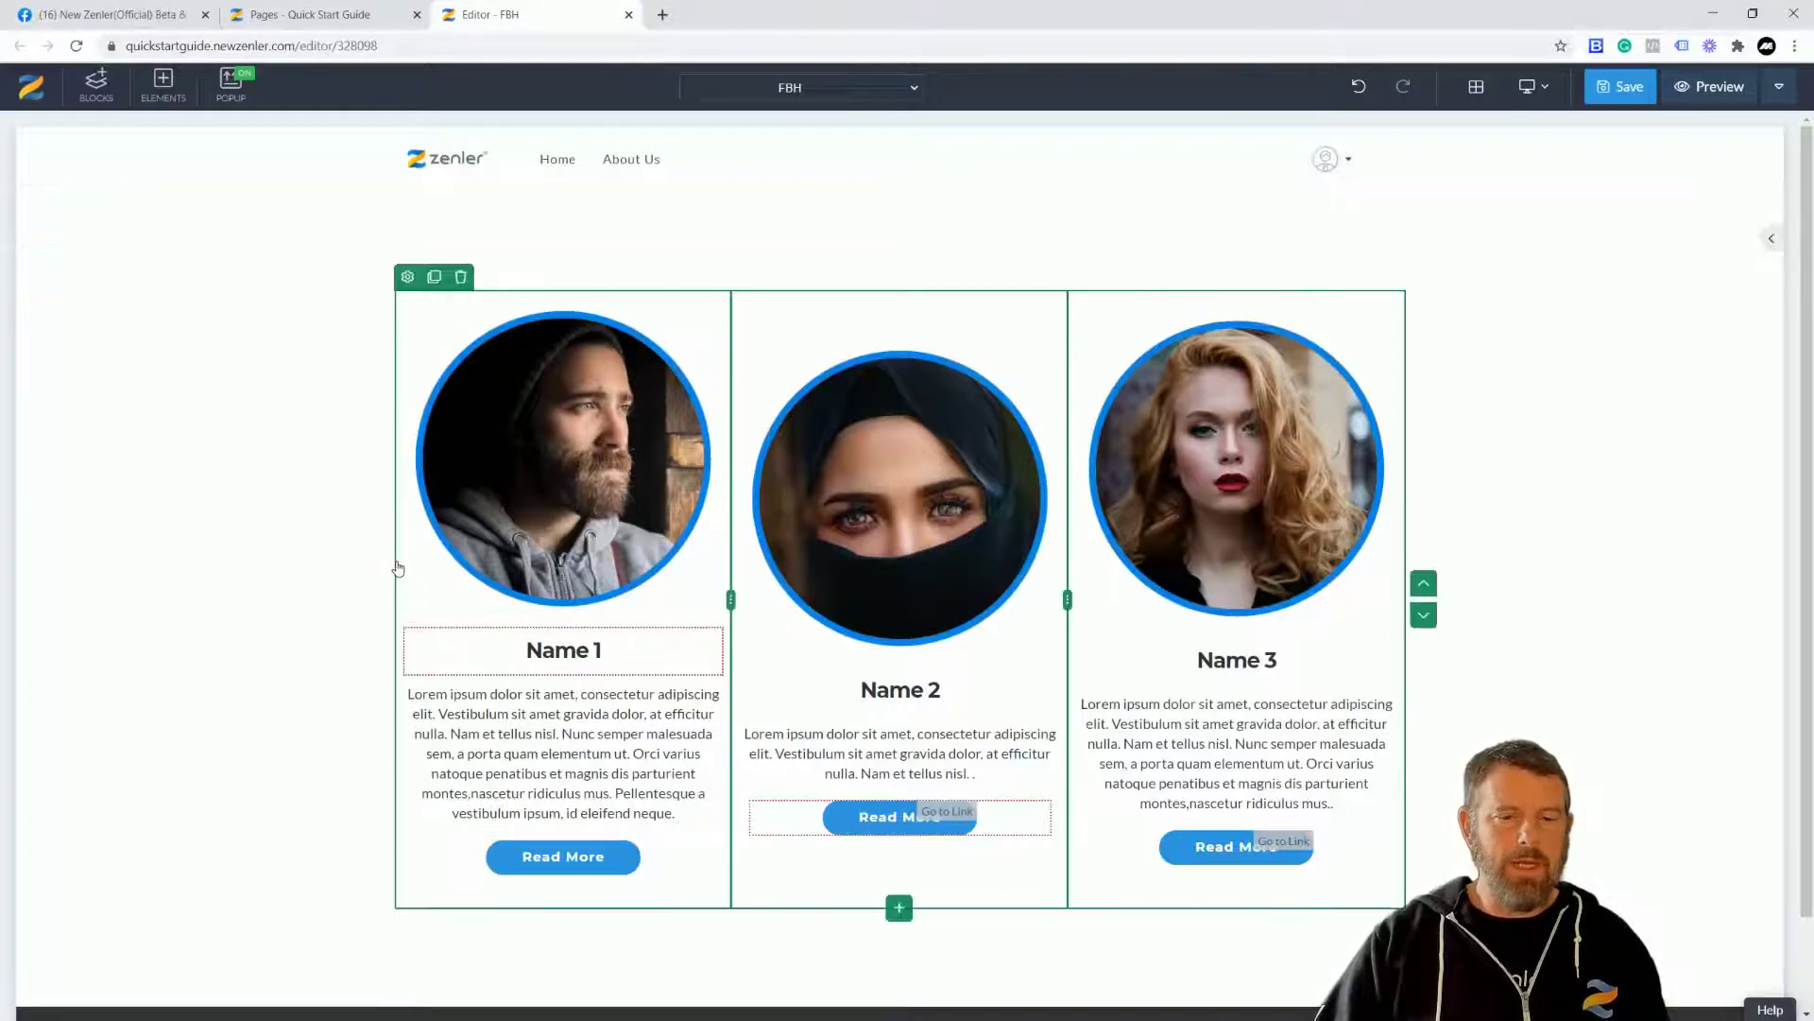
click(407, 277)
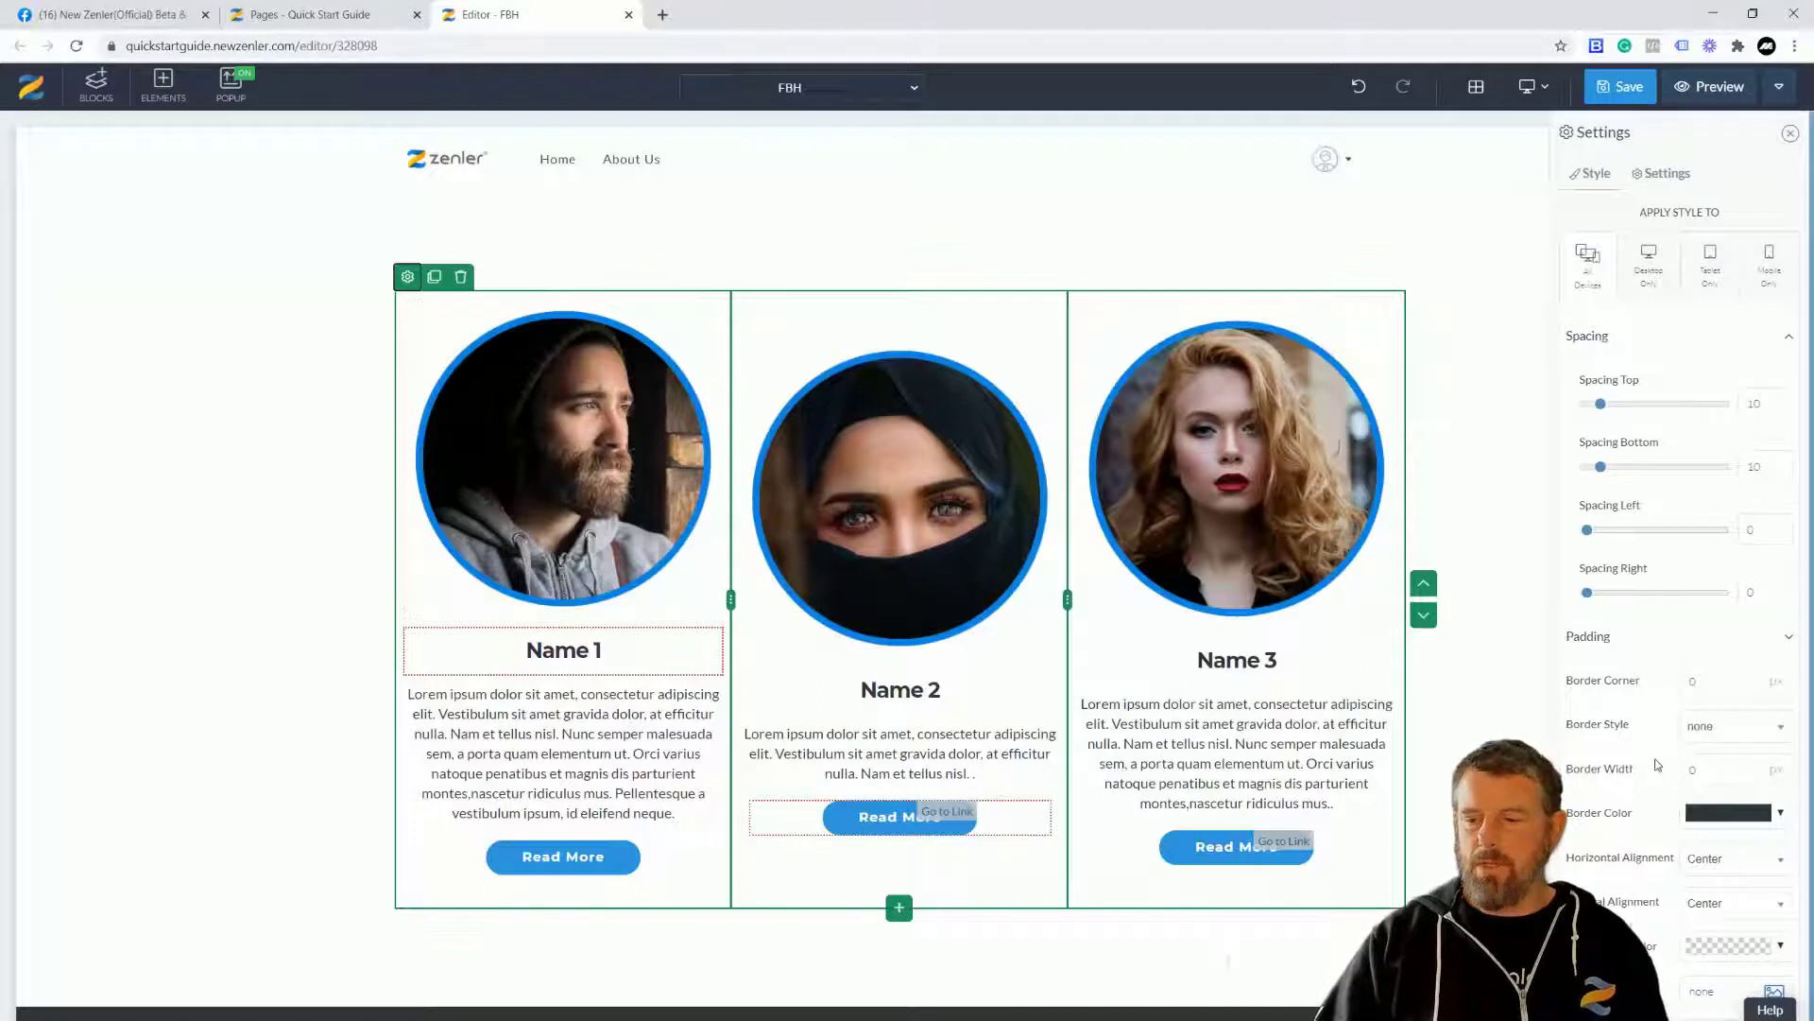
scroll(1656, 764, down, 1)
click(1774, 864)
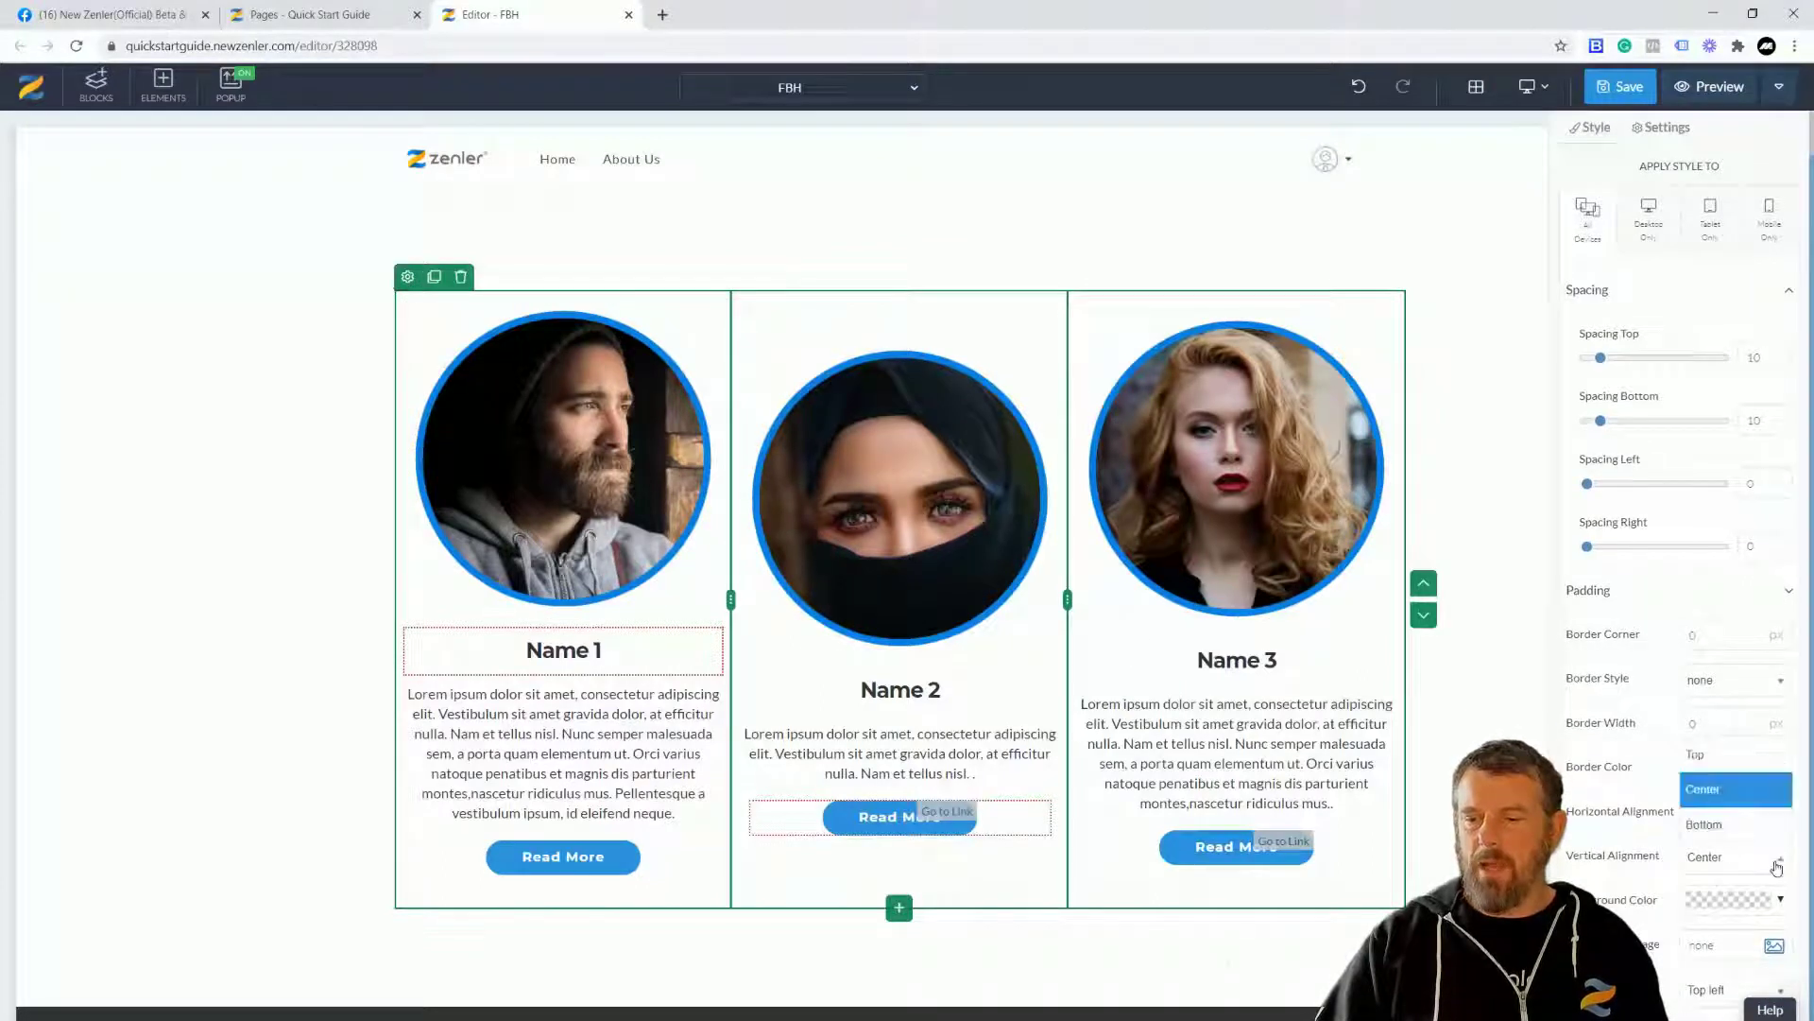
click(1731, 826)
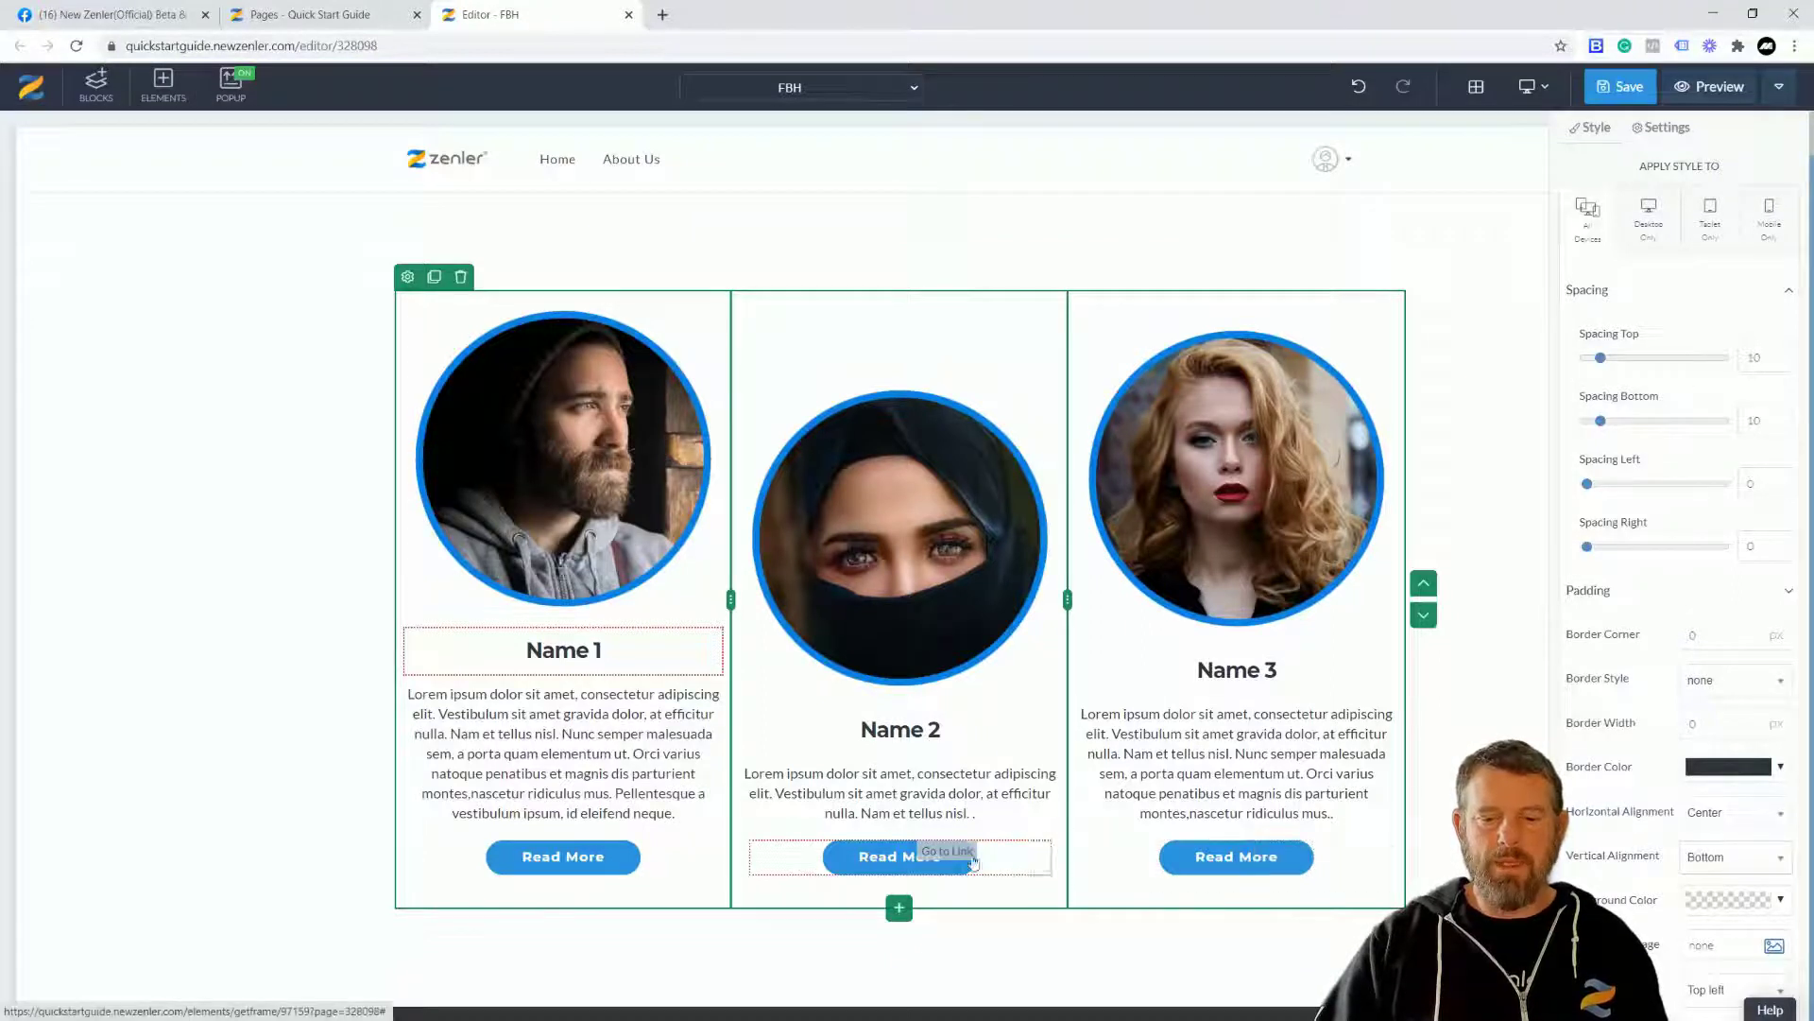
click(1747, 857)
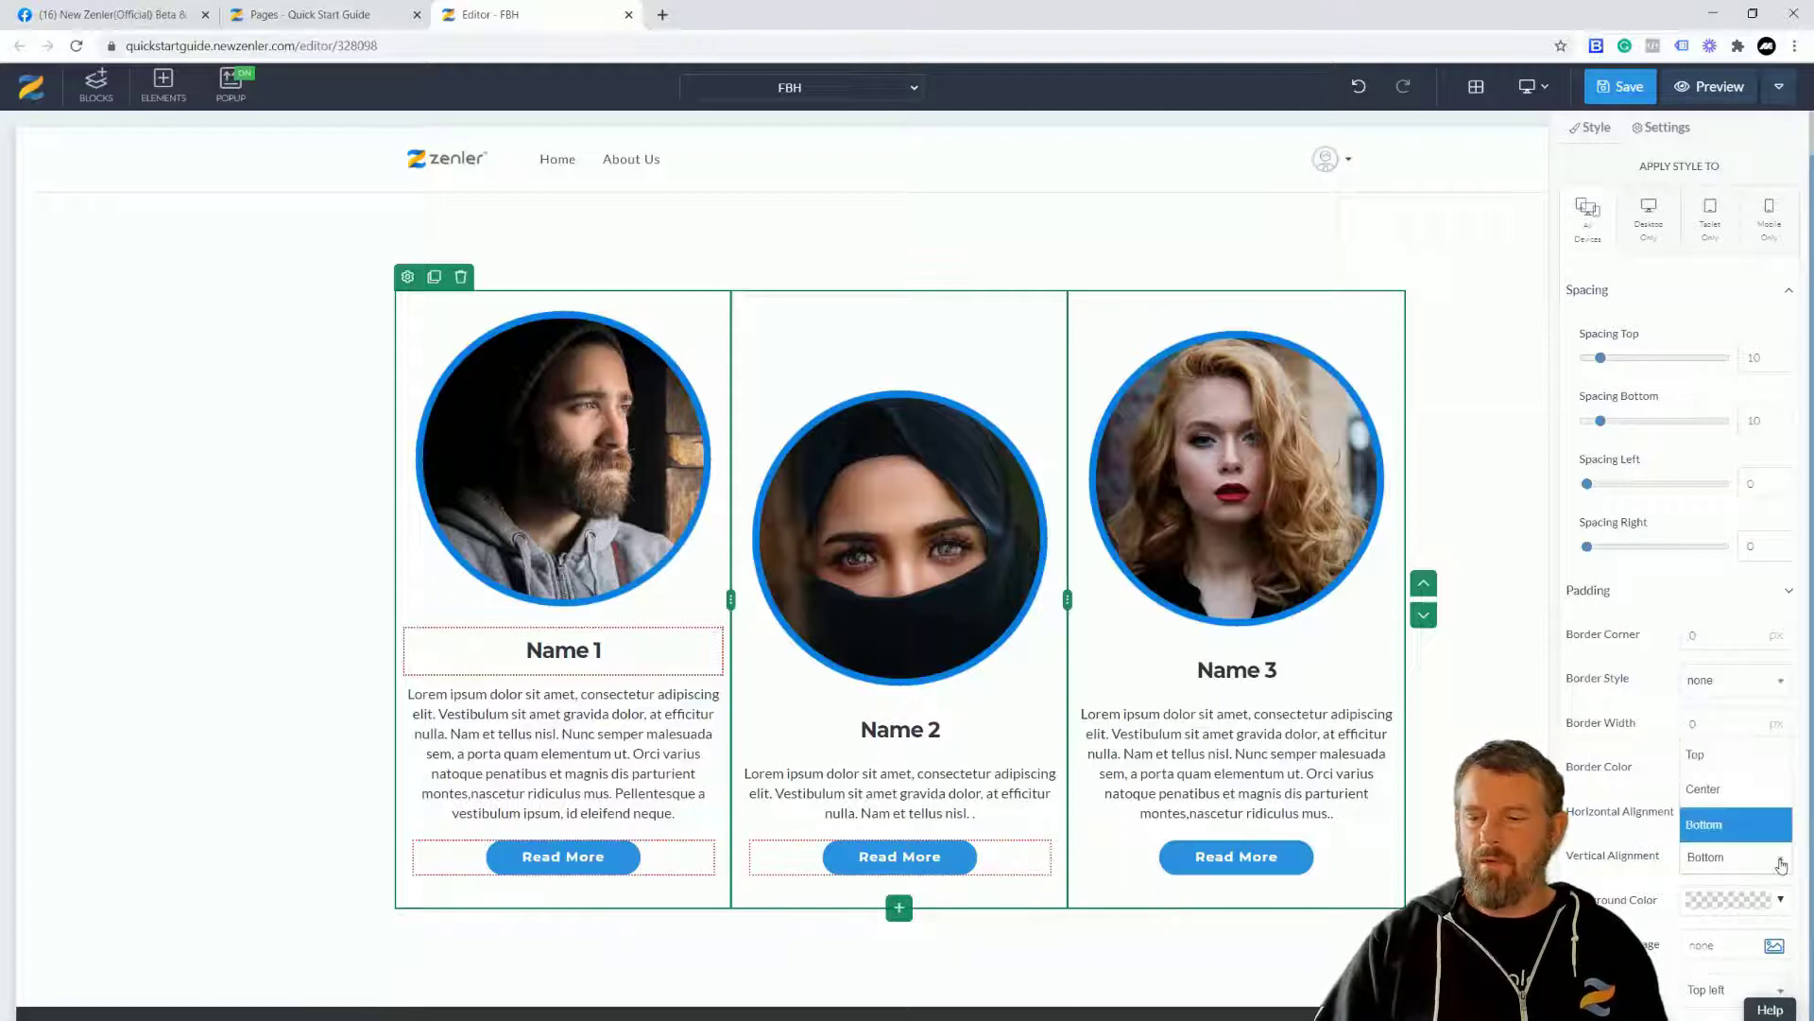
click(1733, 754)
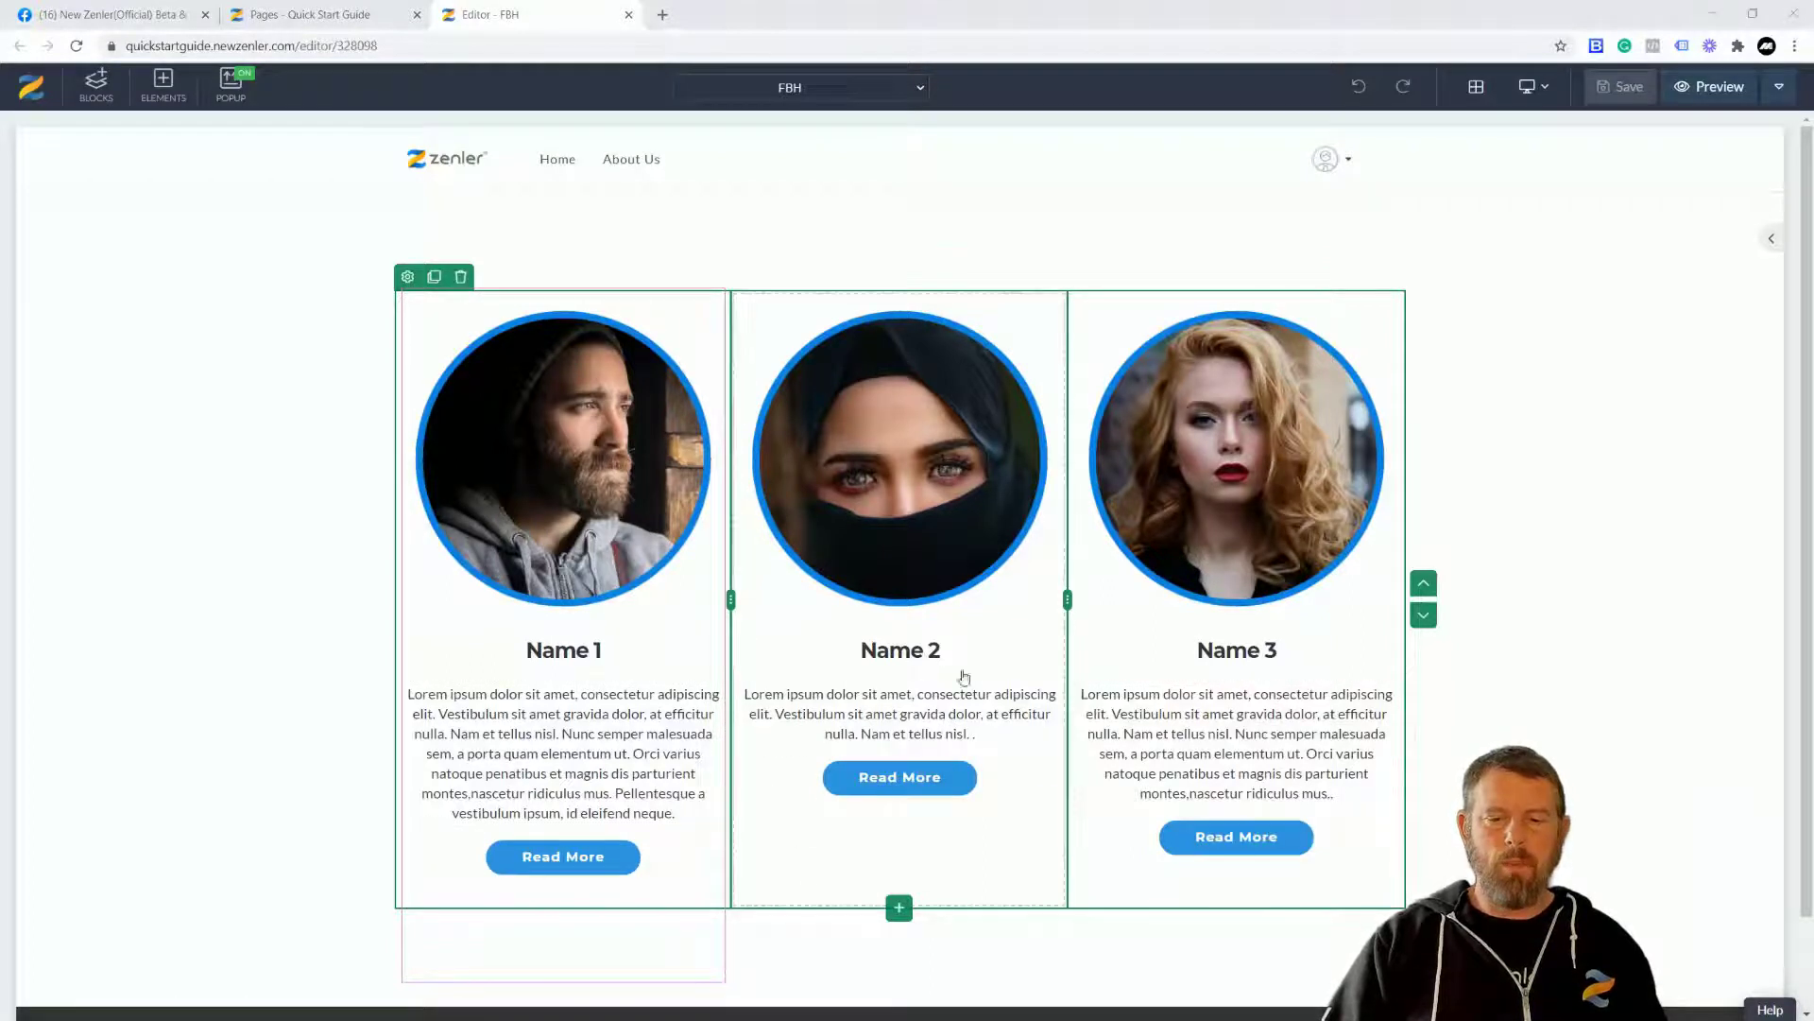
Preview the FBH page in a narrow window and maximized to examine the column alignment, and return to the editor.
click(407, 276)
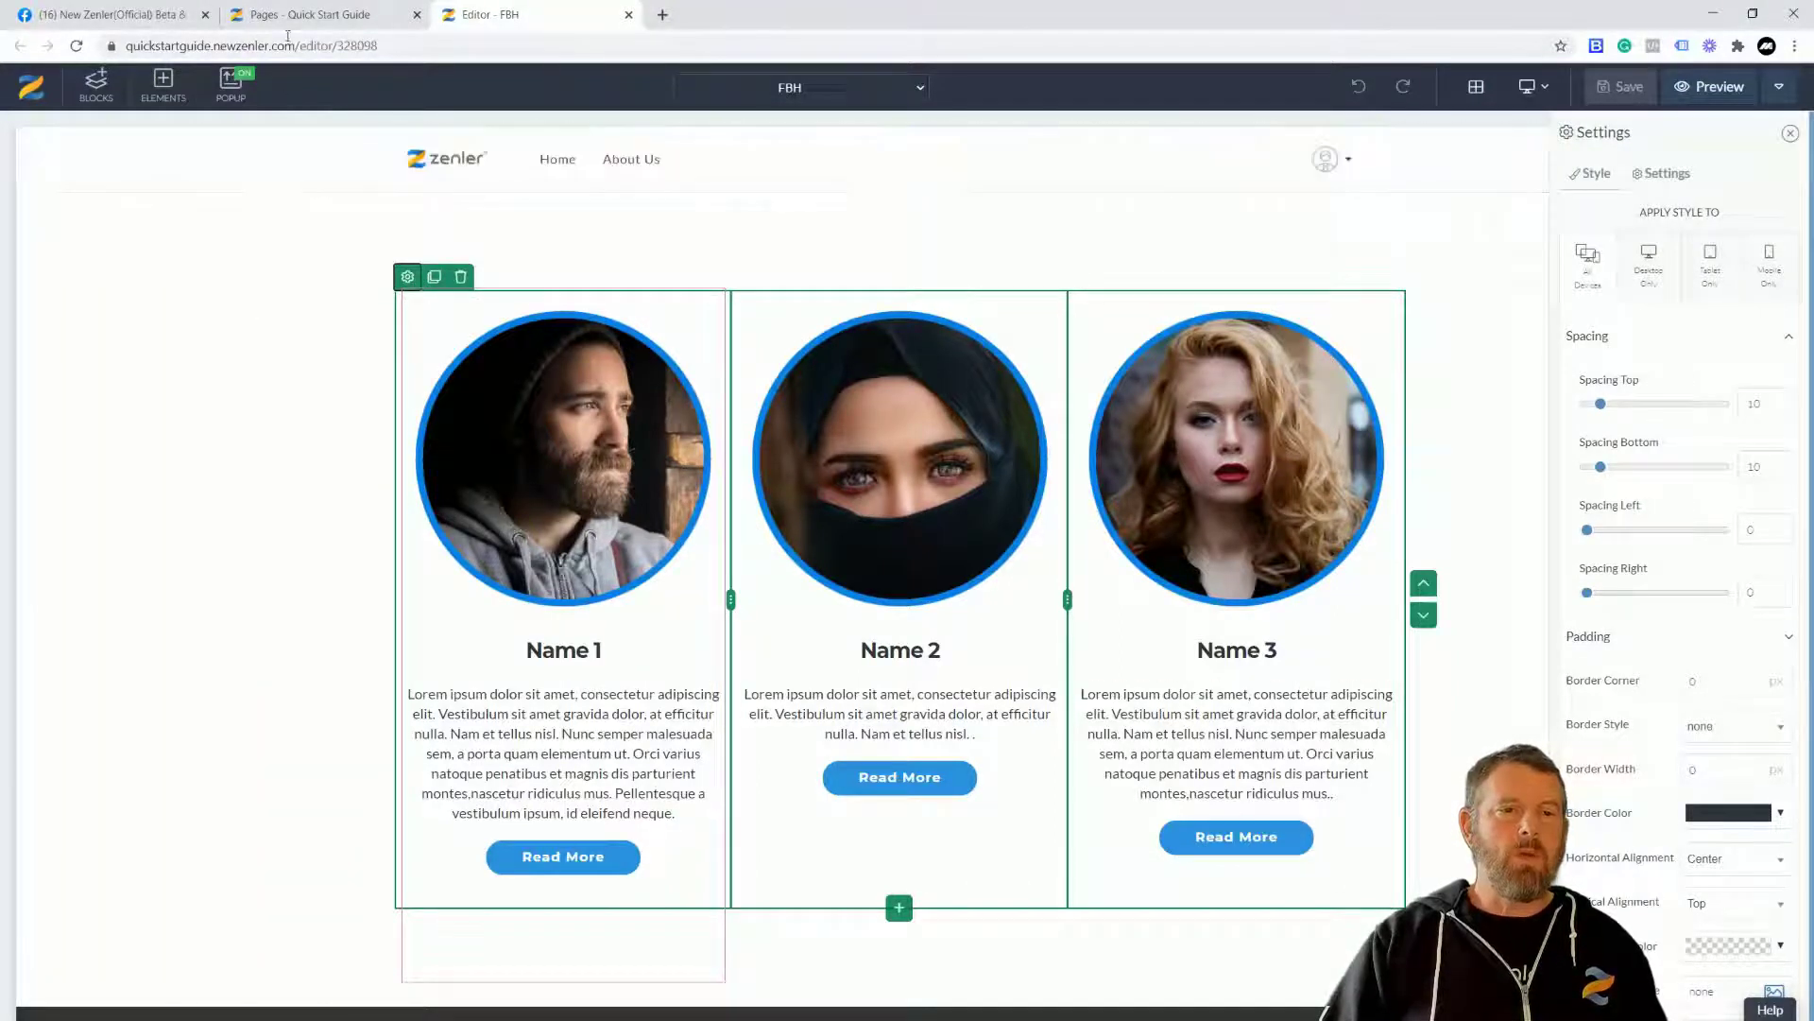
click(1708, 87)
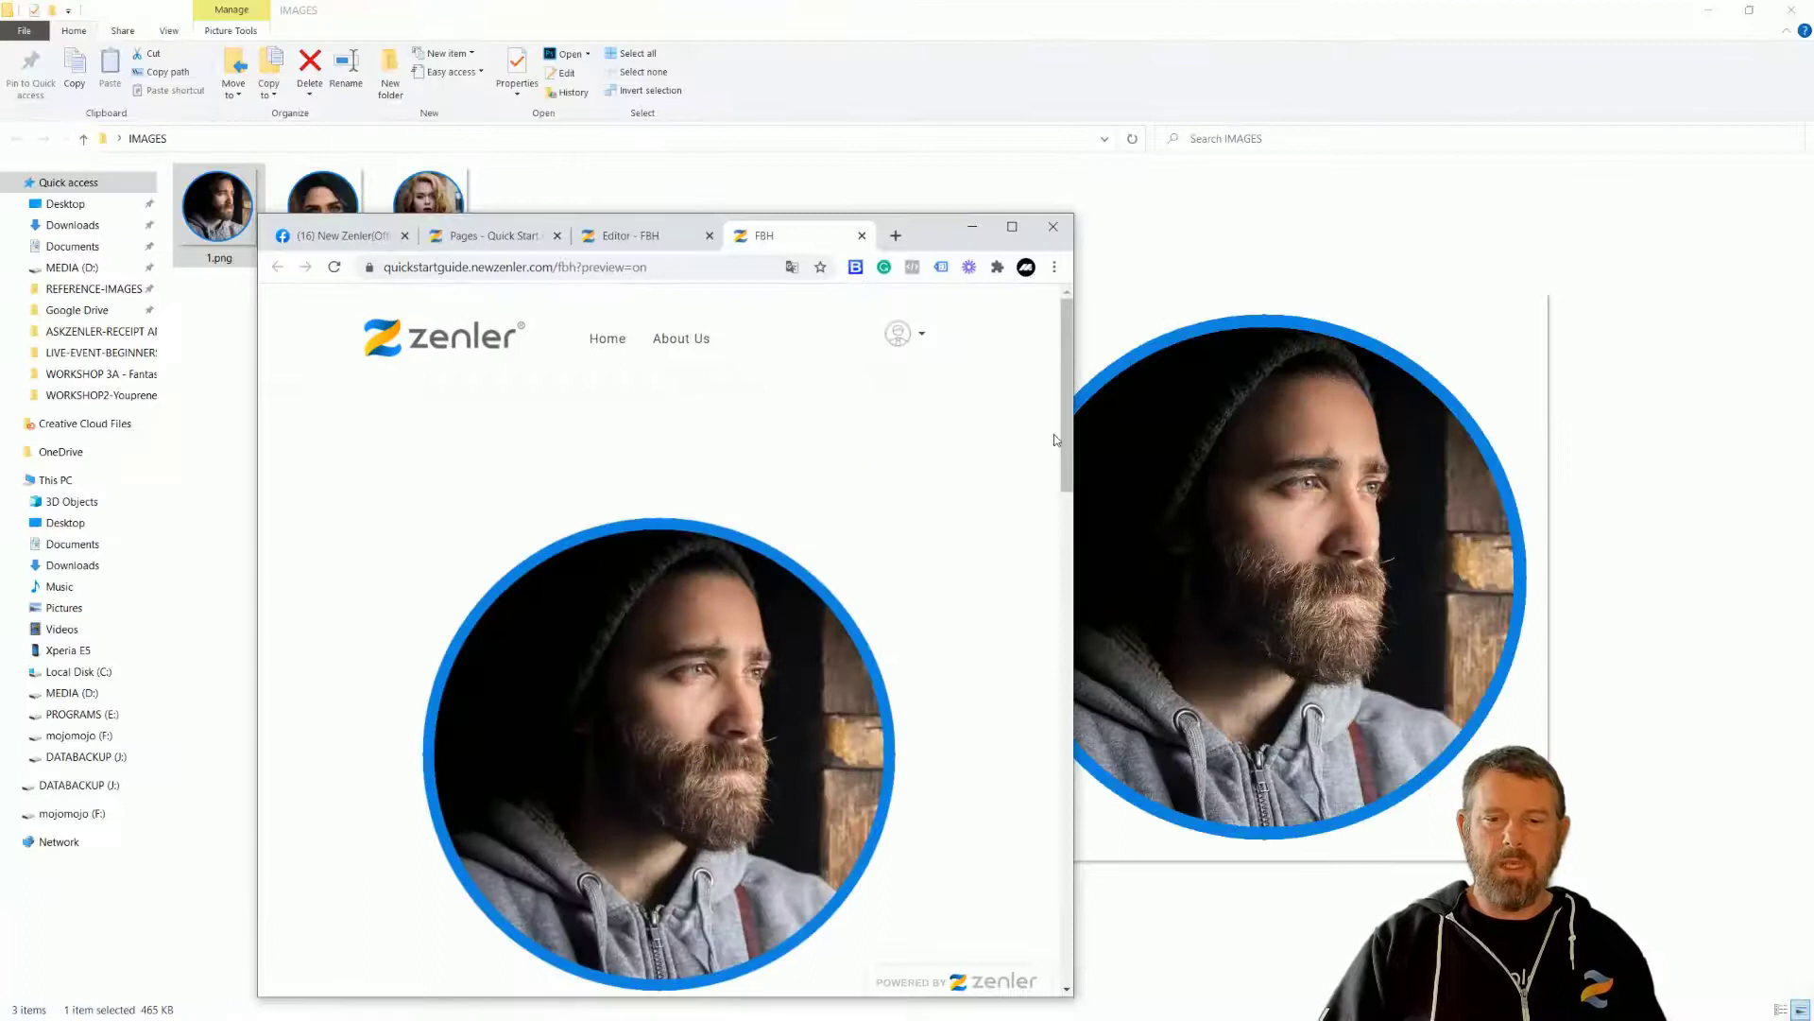
drag(1063, 441, 1063, 898)
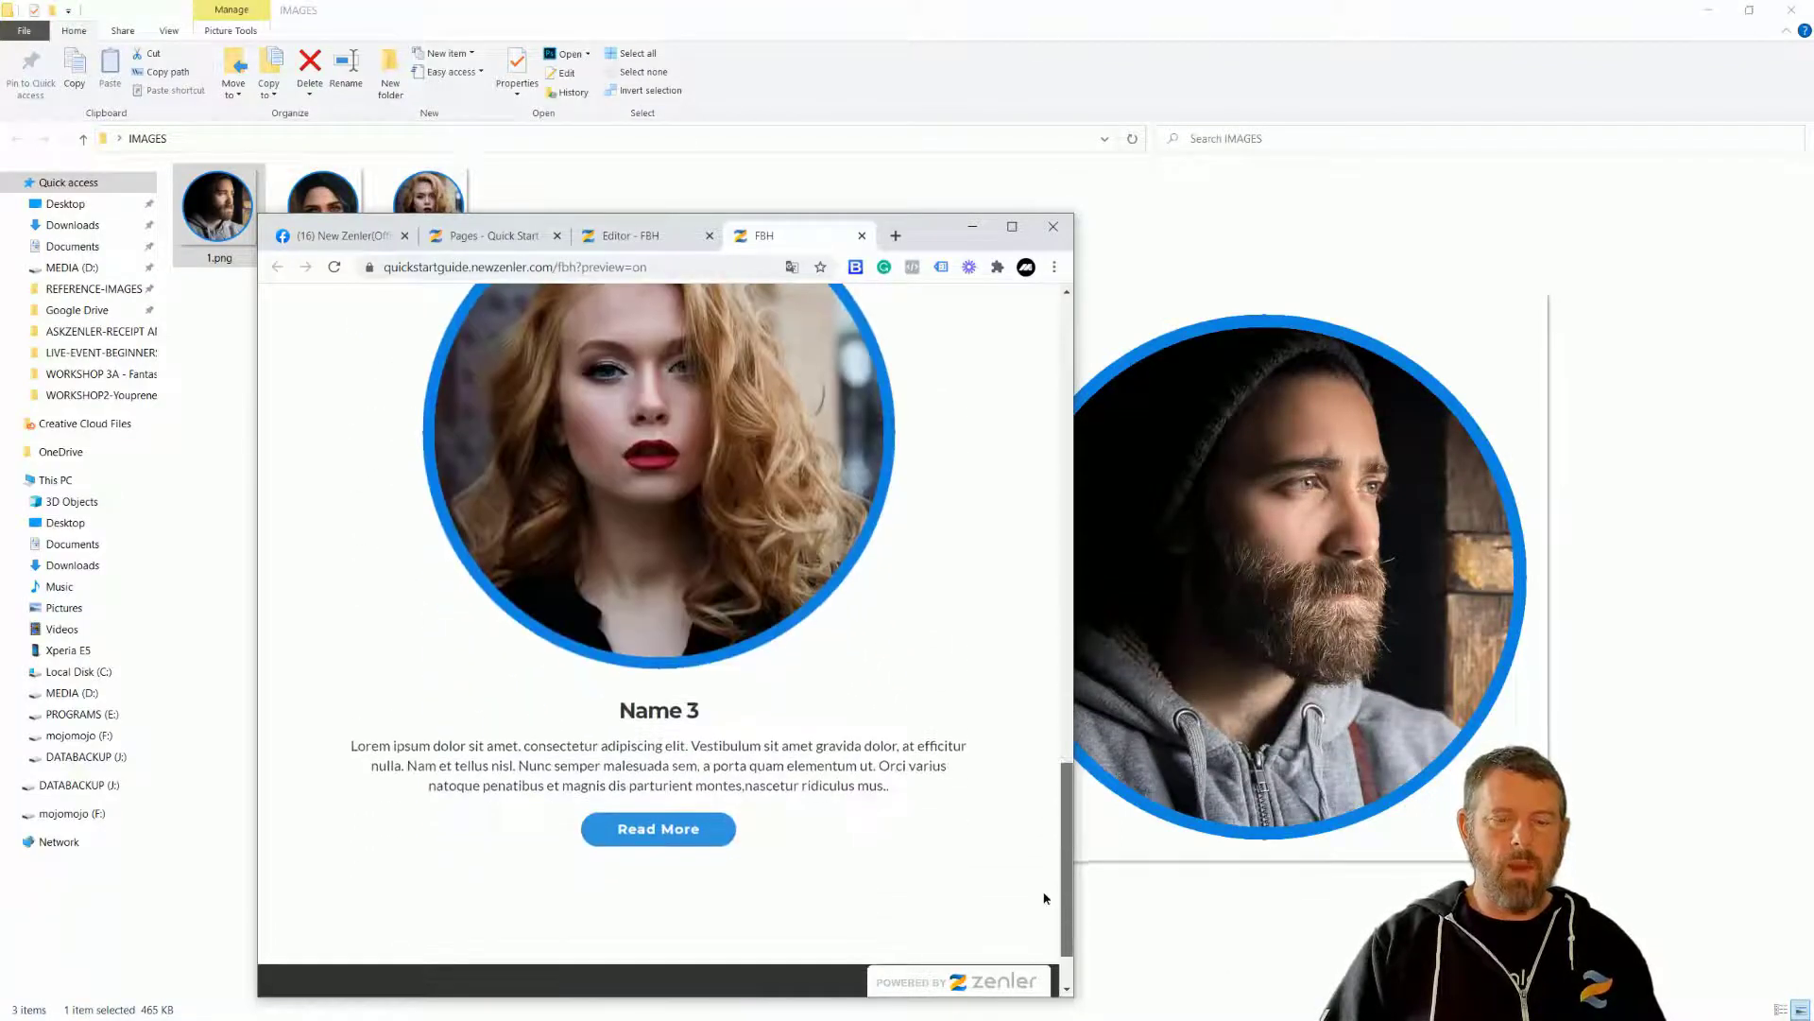
click(1012, 227)
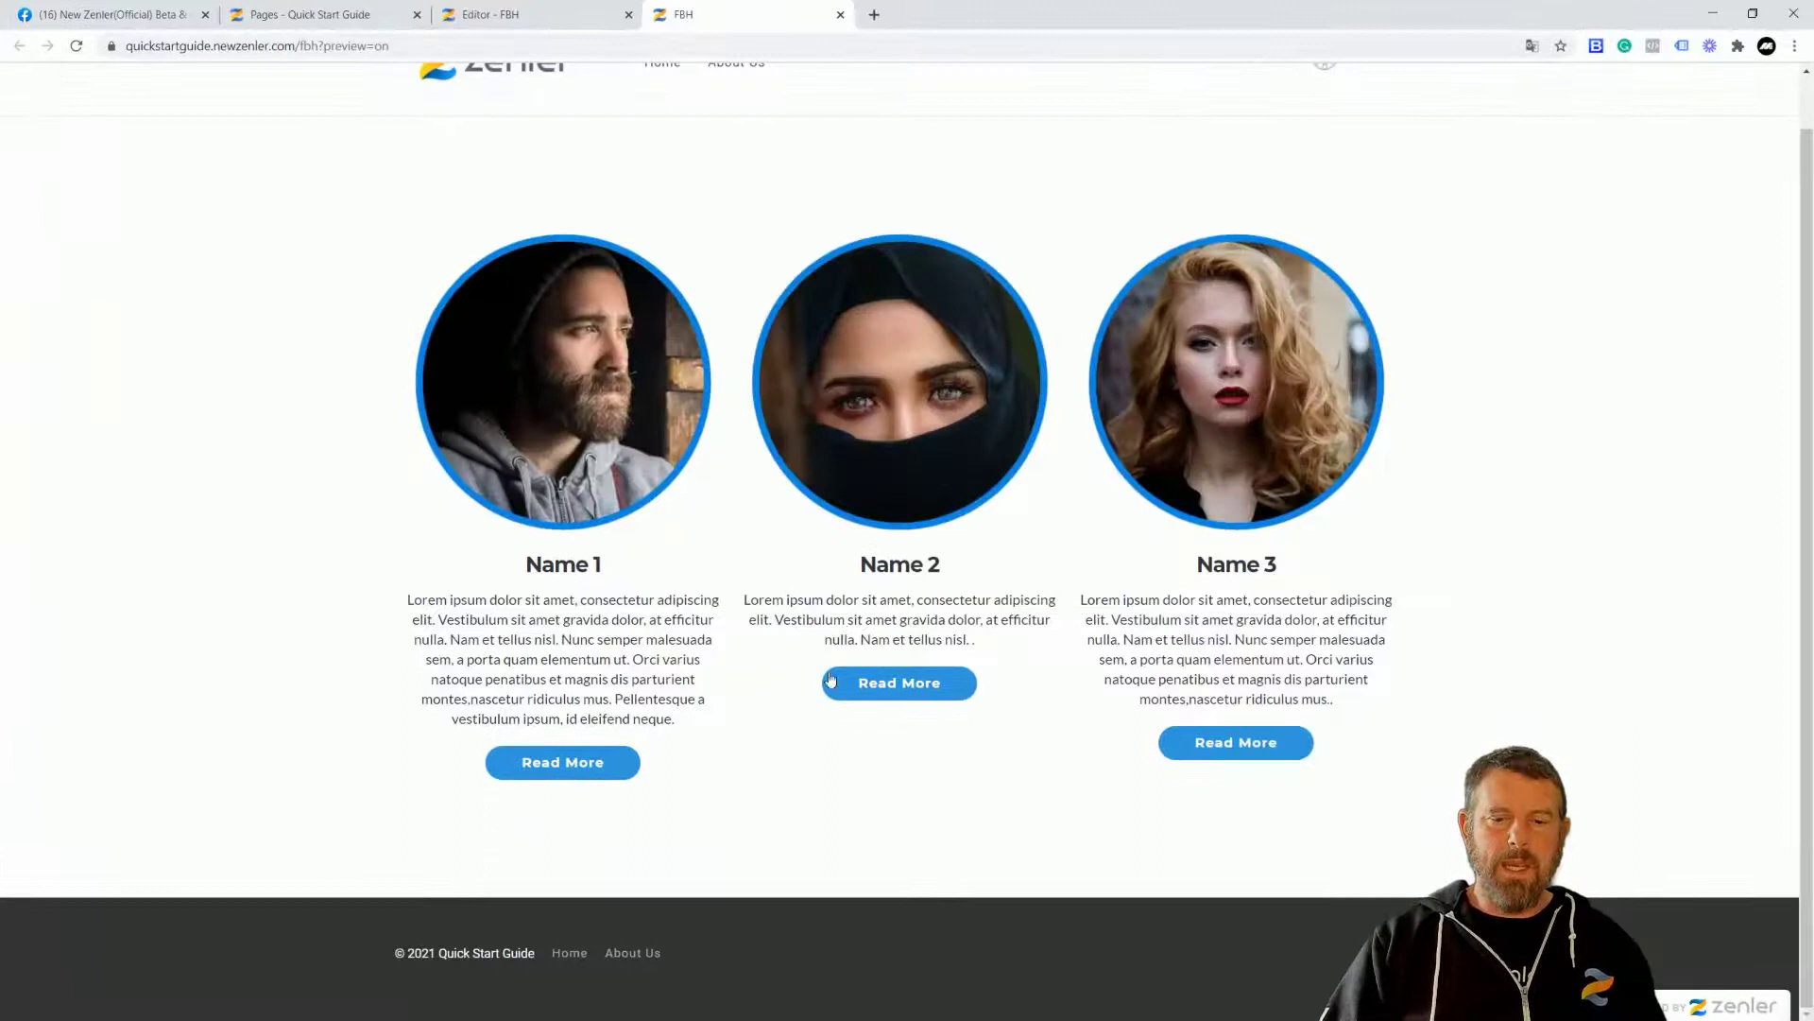
click(501, 14)
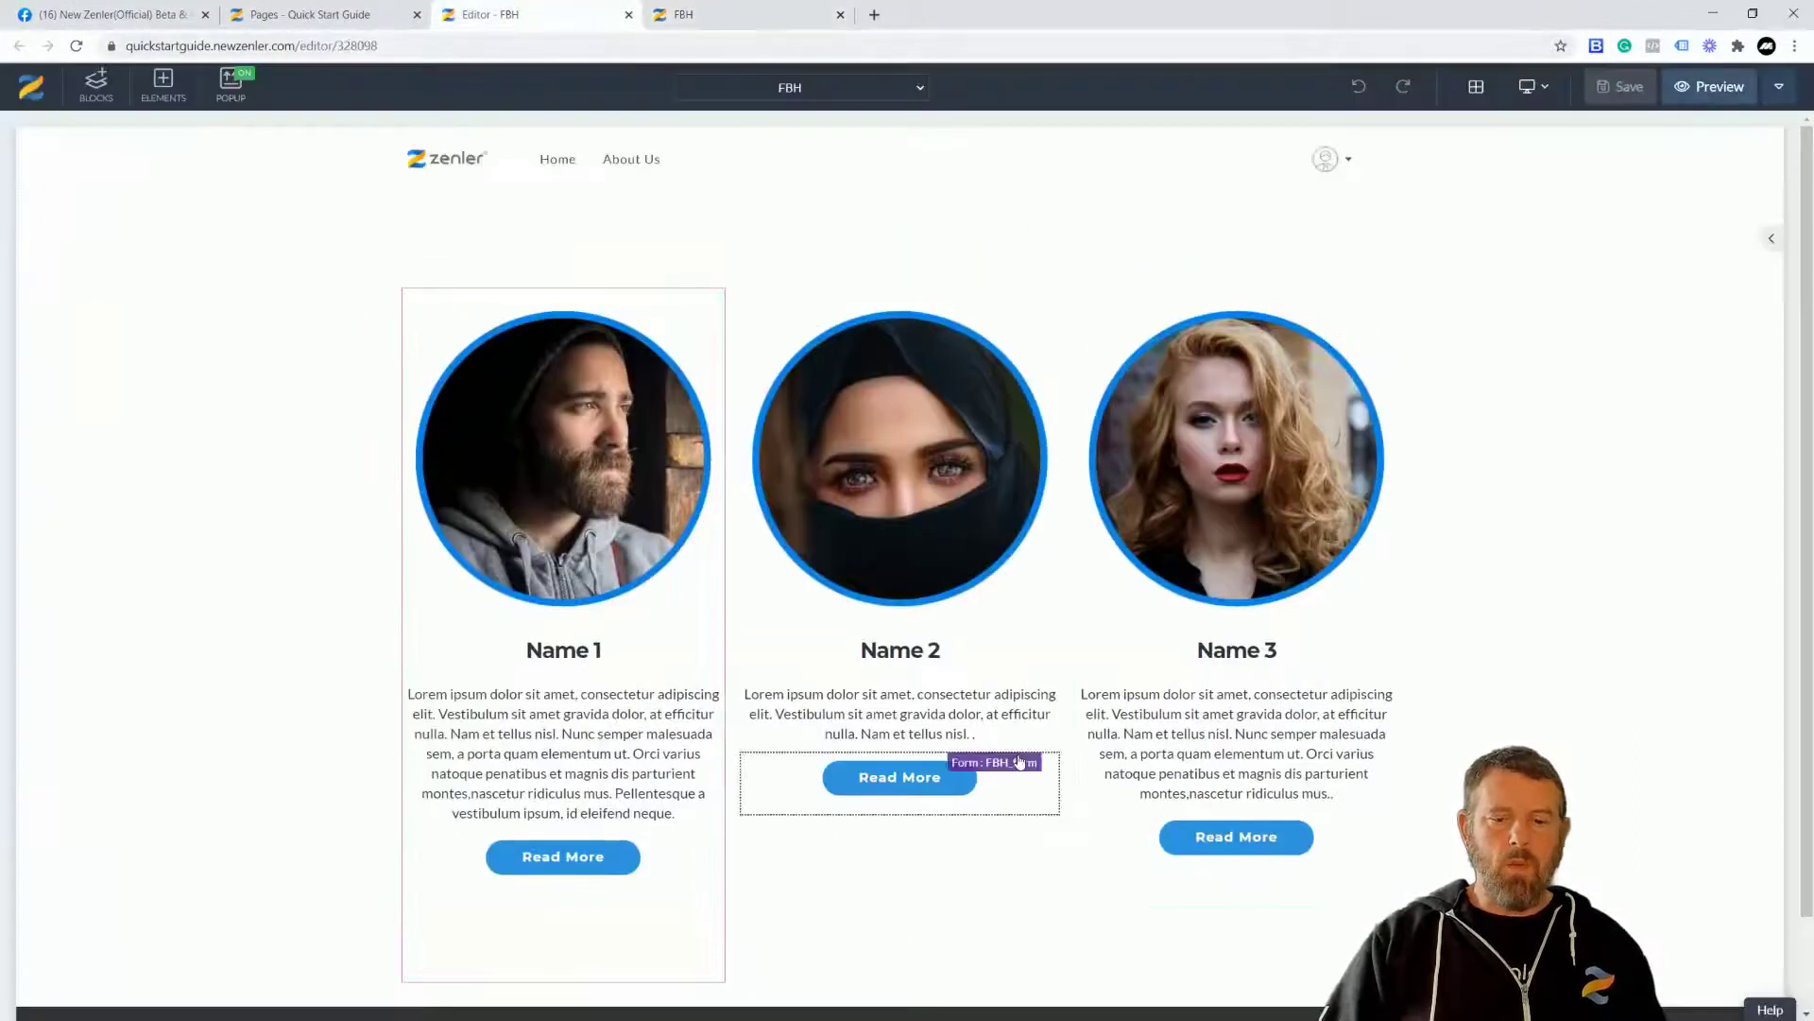
Set the bottom spacing of the "Name 2" paragraph to 100 to lower its Read More button.
click(819, 720)
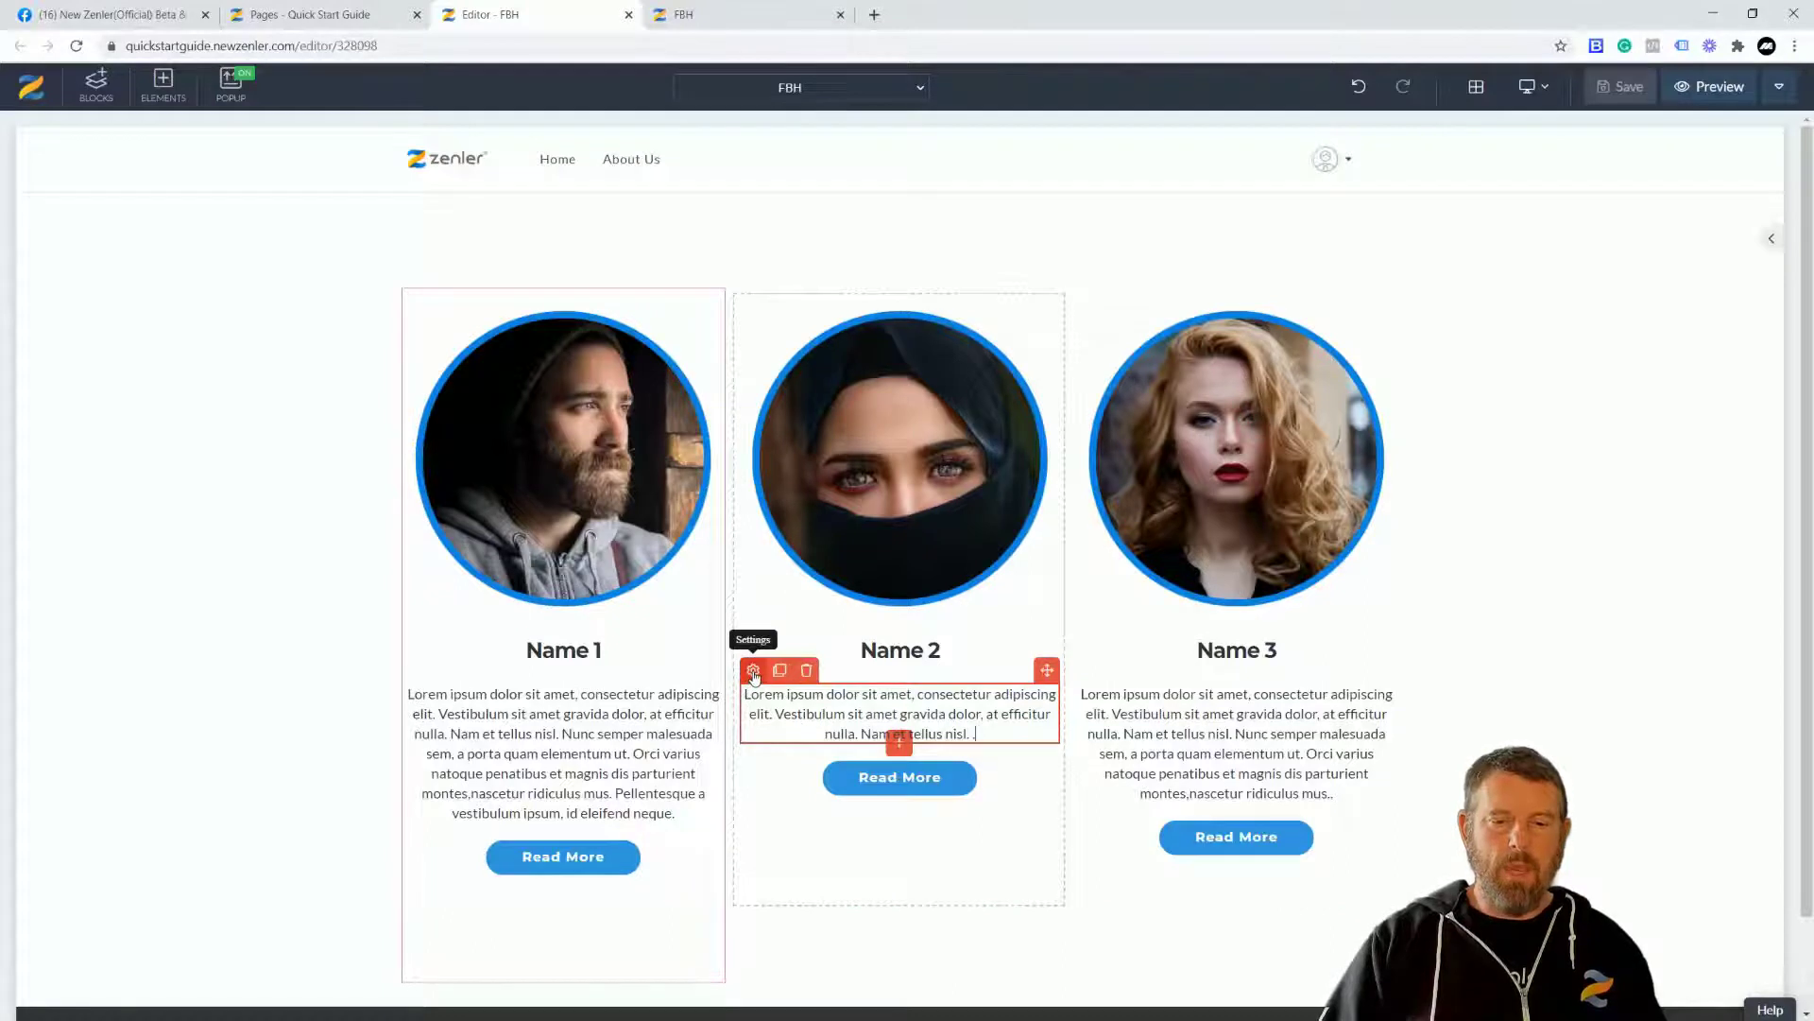
click(754, 670)
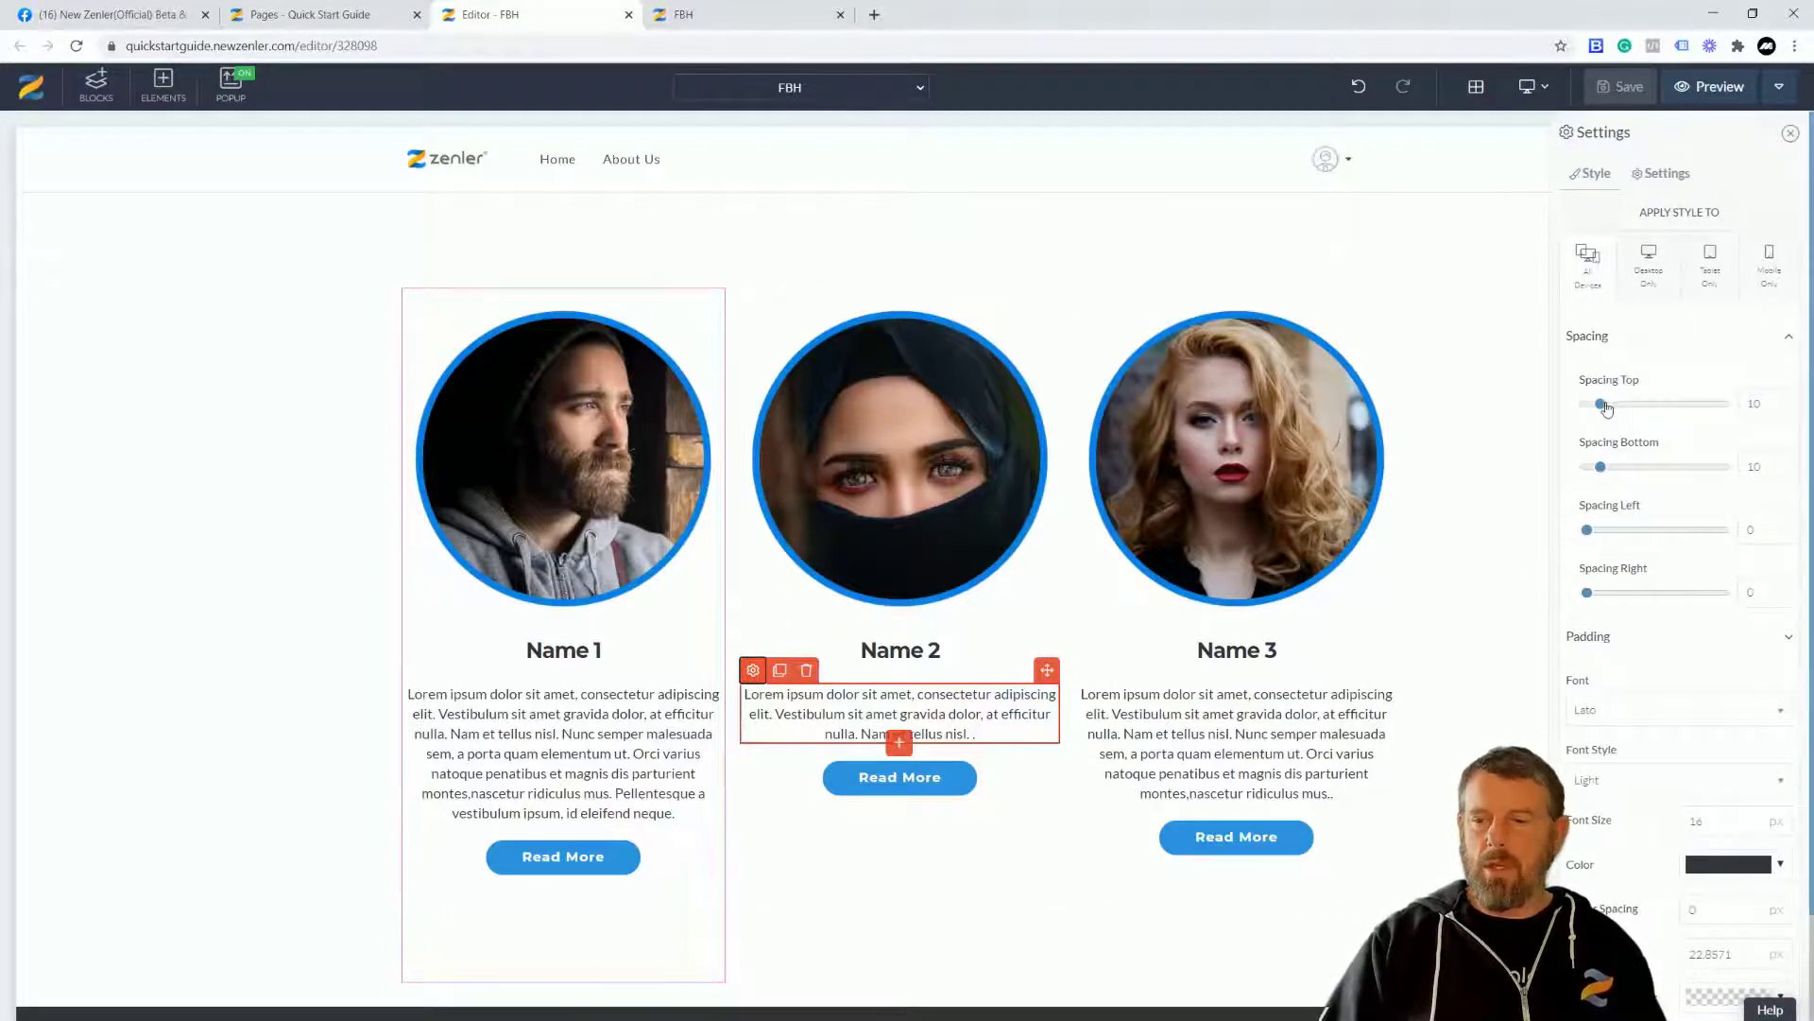
drag(1601, 470, 1763, 475)
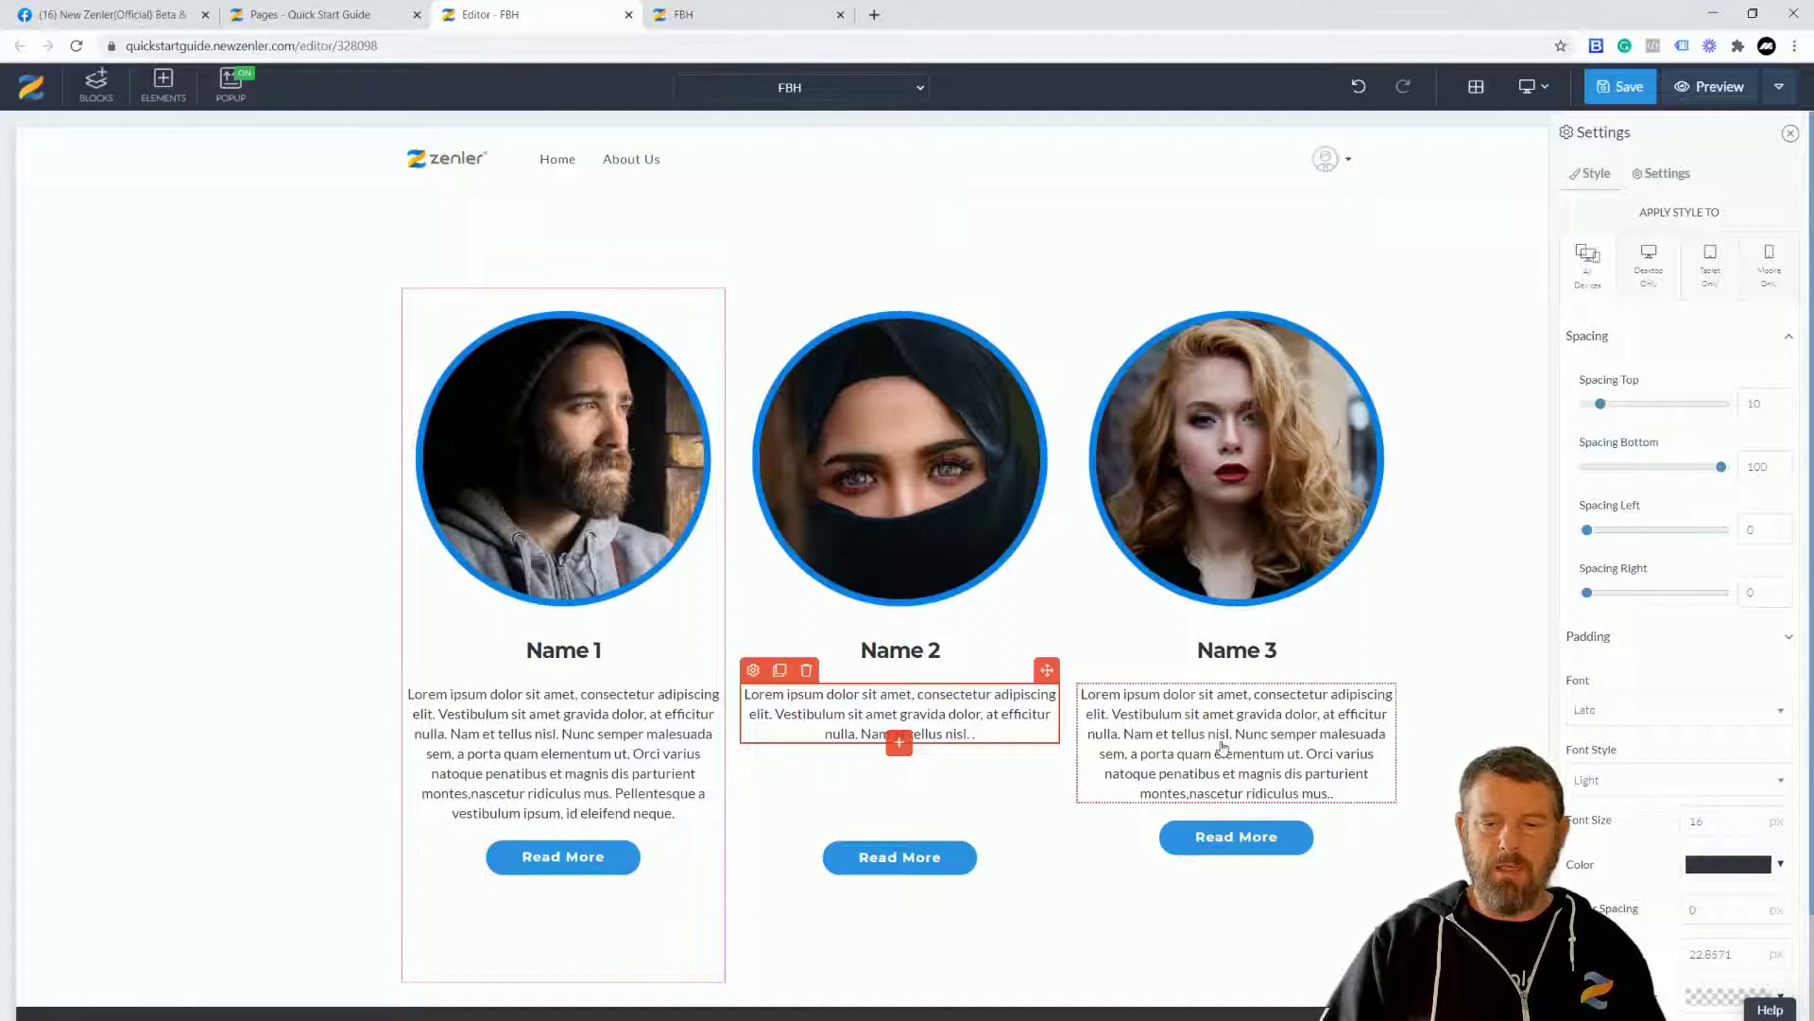
Set the bottom spacing of the "Name 3" paragraph to 33 and save the page.
click(1106, 688)
click(1089, 670)
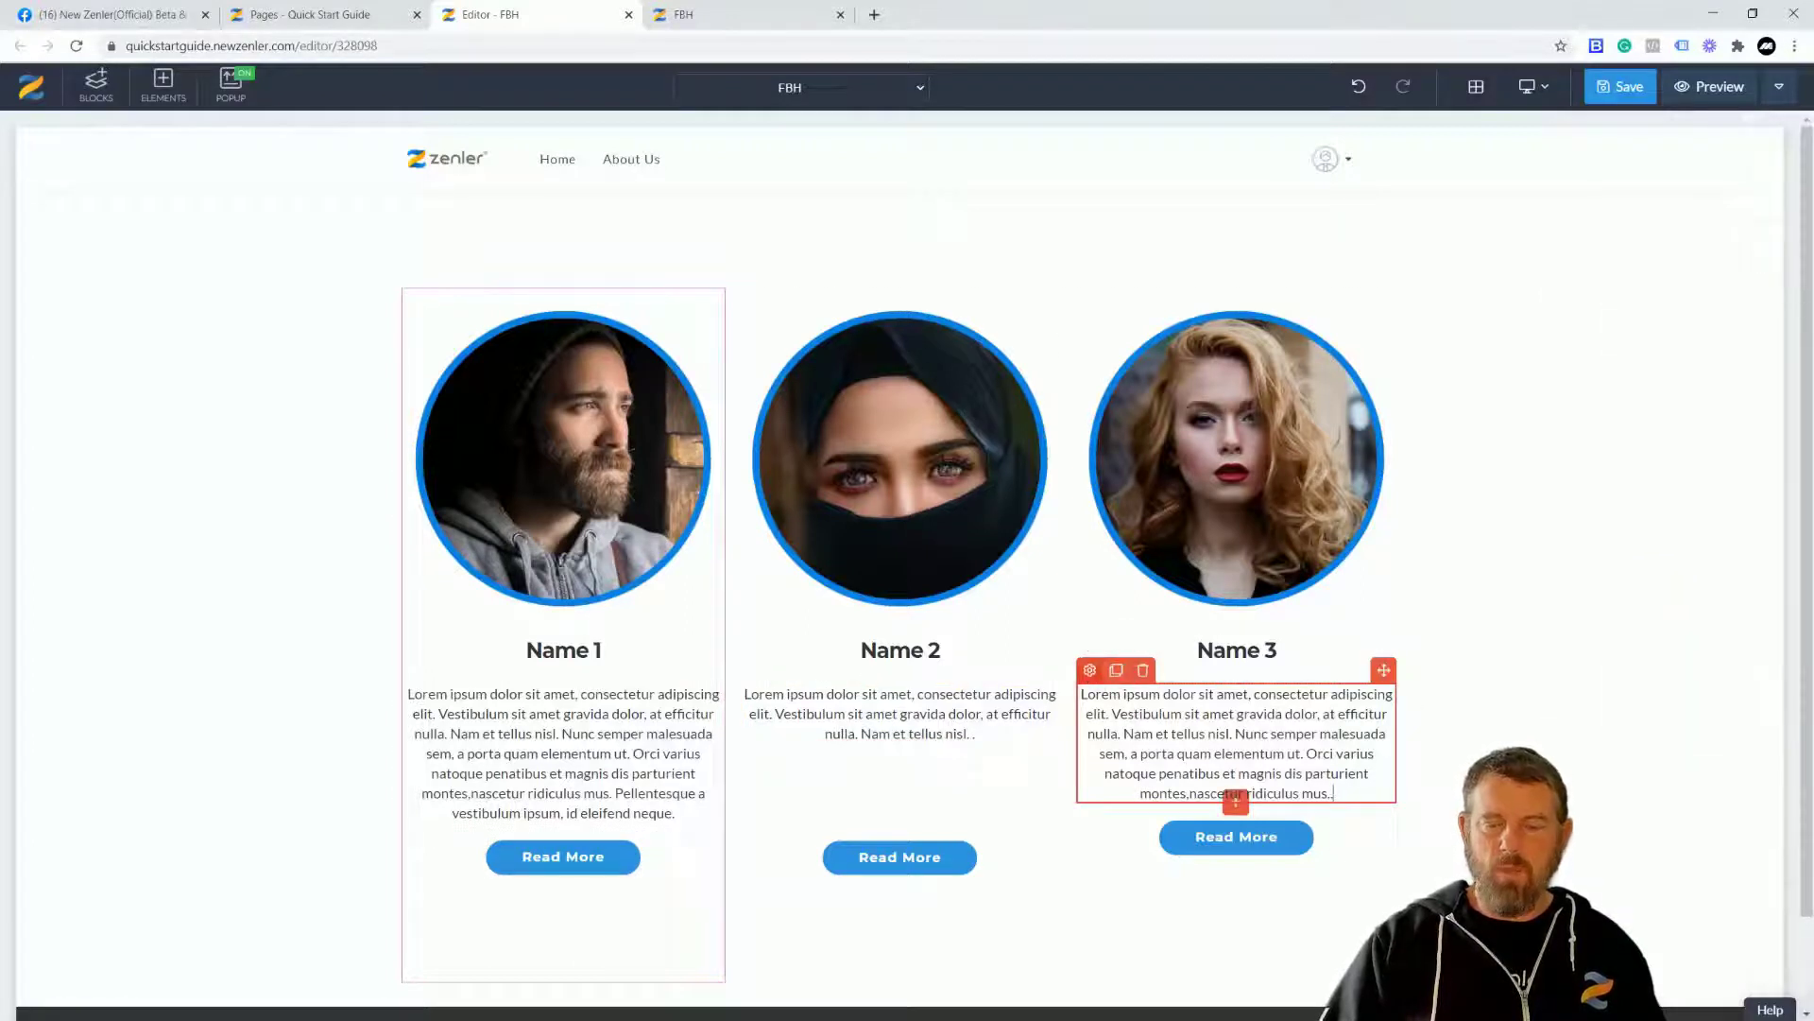
click(1089, 670)
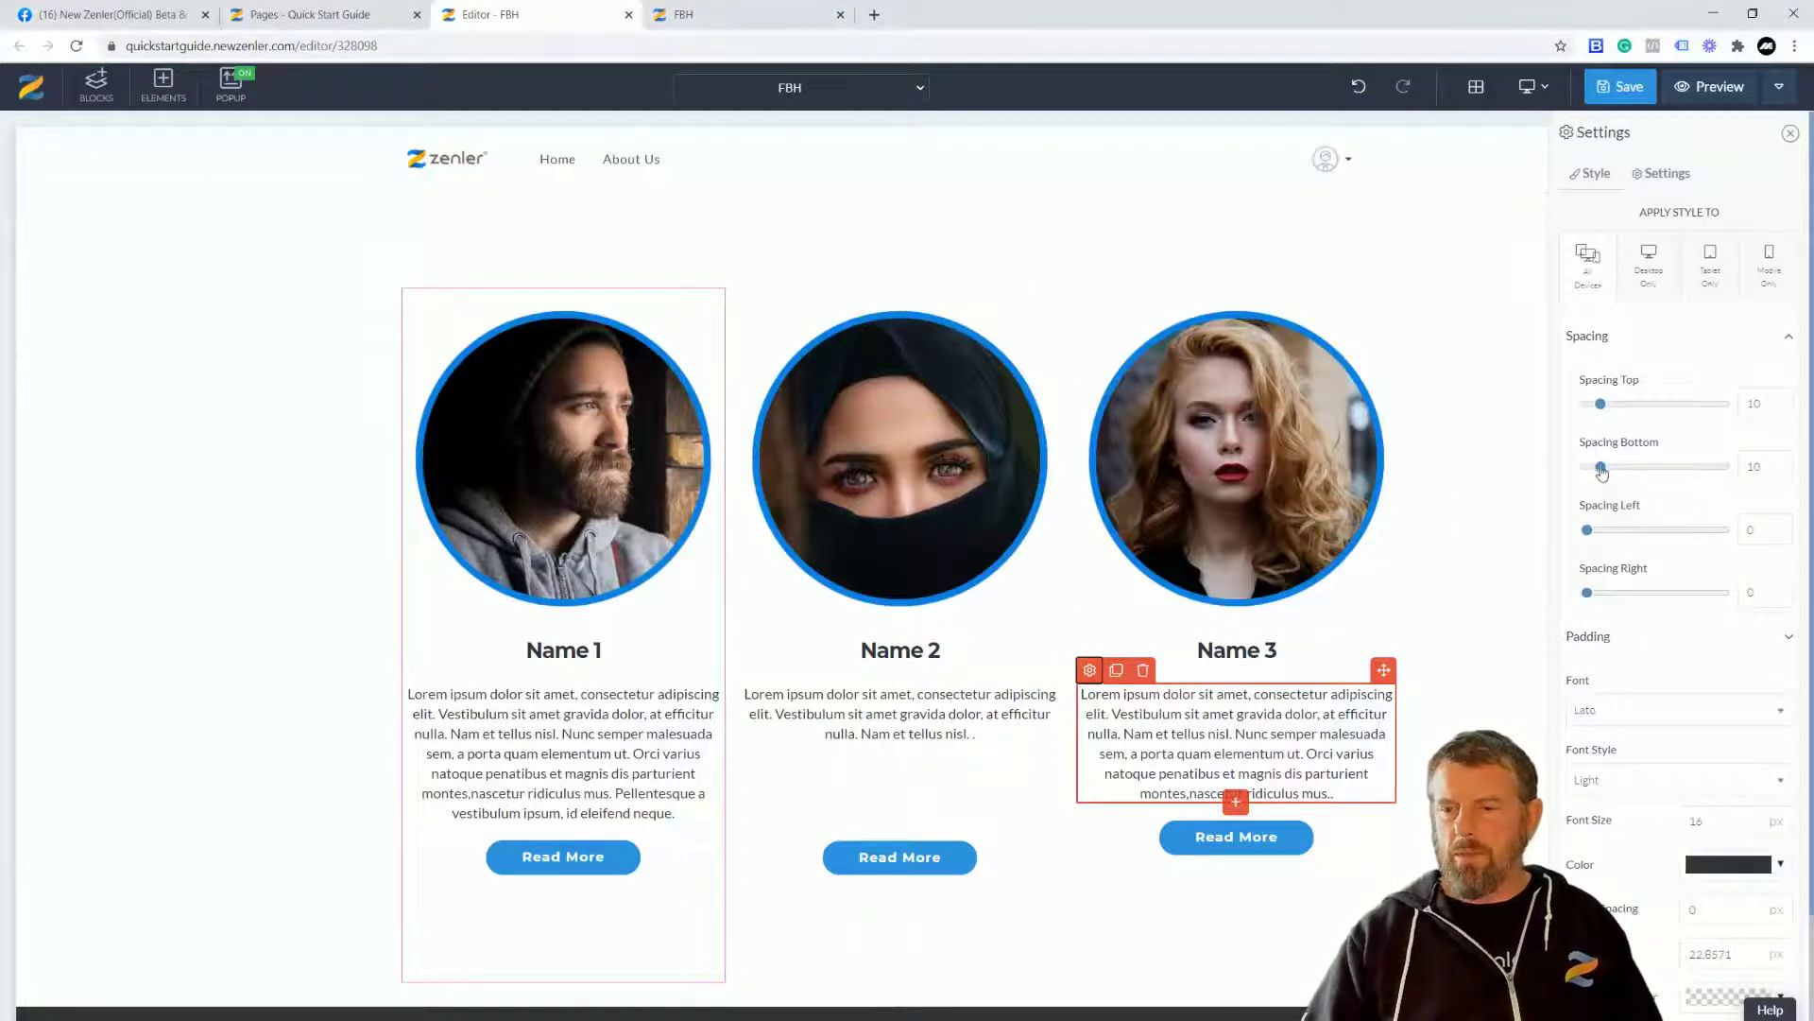
mouse_move(1601, 470)
mouse_down()
mouse_move(1793, 468)
mouse_move(1588, 468)
mouse_move(1676, 472)
mouse_move(1589, 471)
mouse_move(1632, 475)
mouse_up()
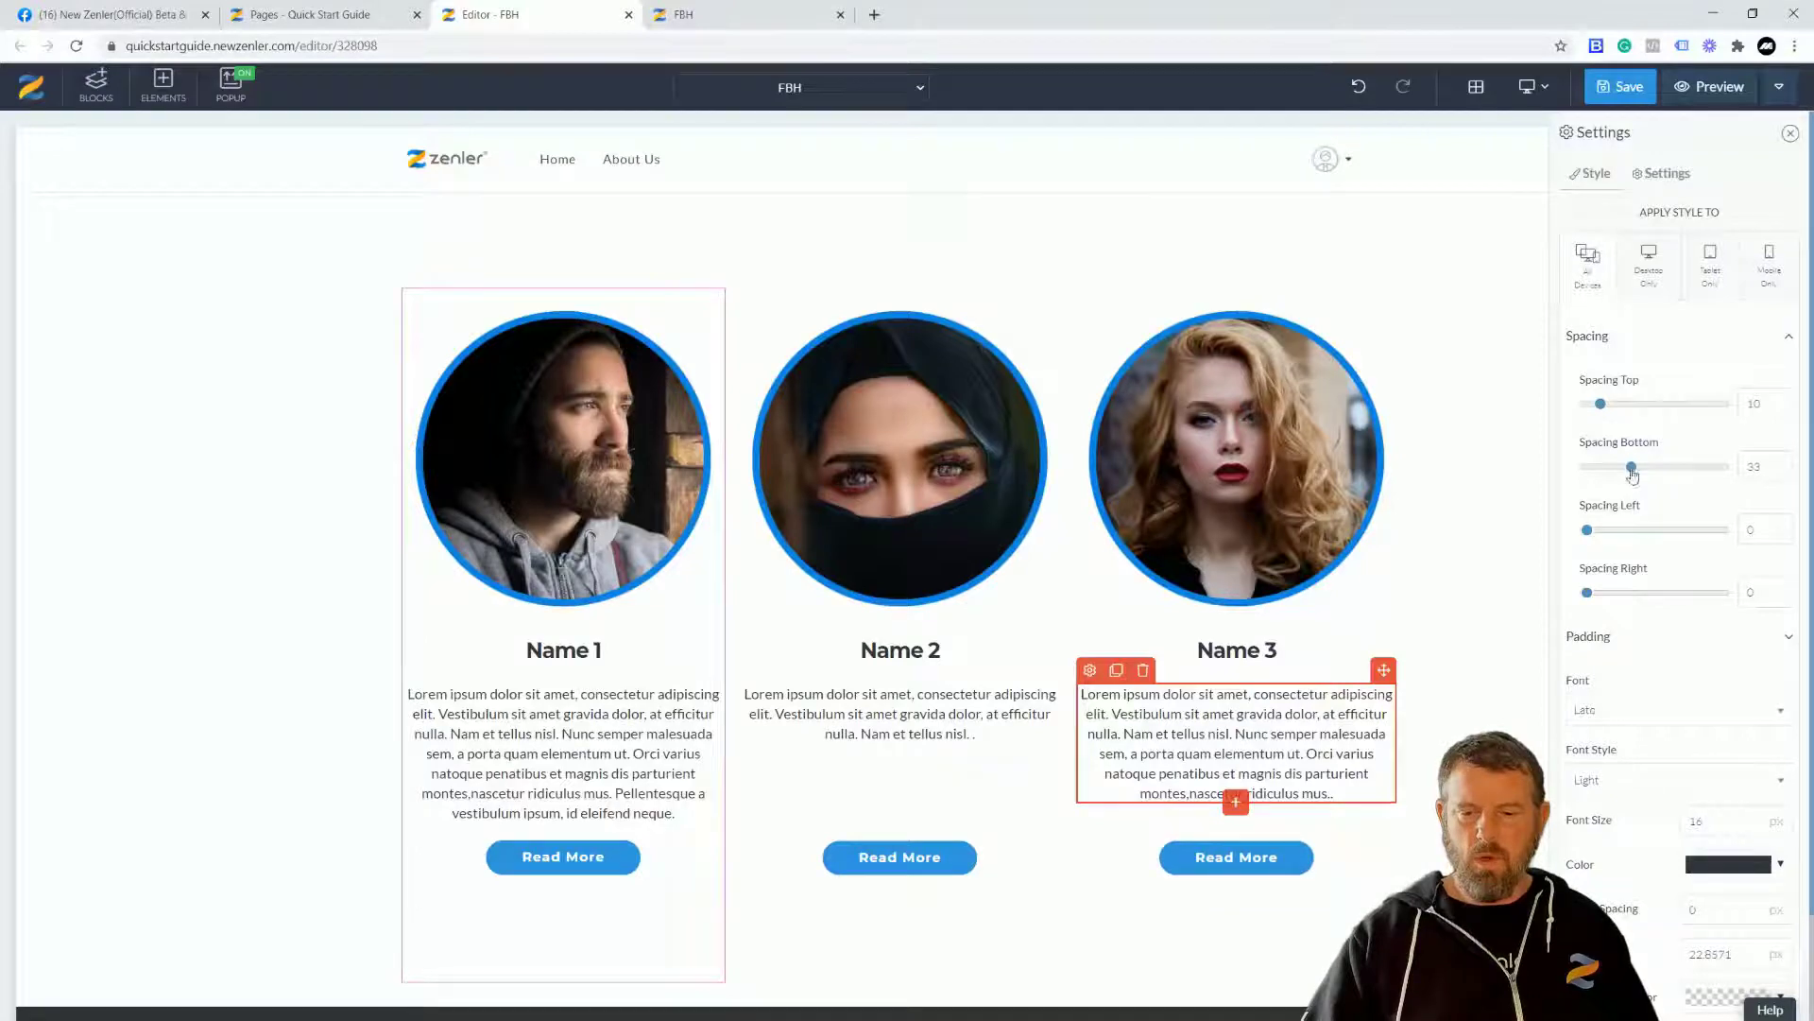
click(1620, 90)
Preview the saved FBH page in a narrowed window and maximized to check the button alignment, and return to the editor.
click(697, 13)
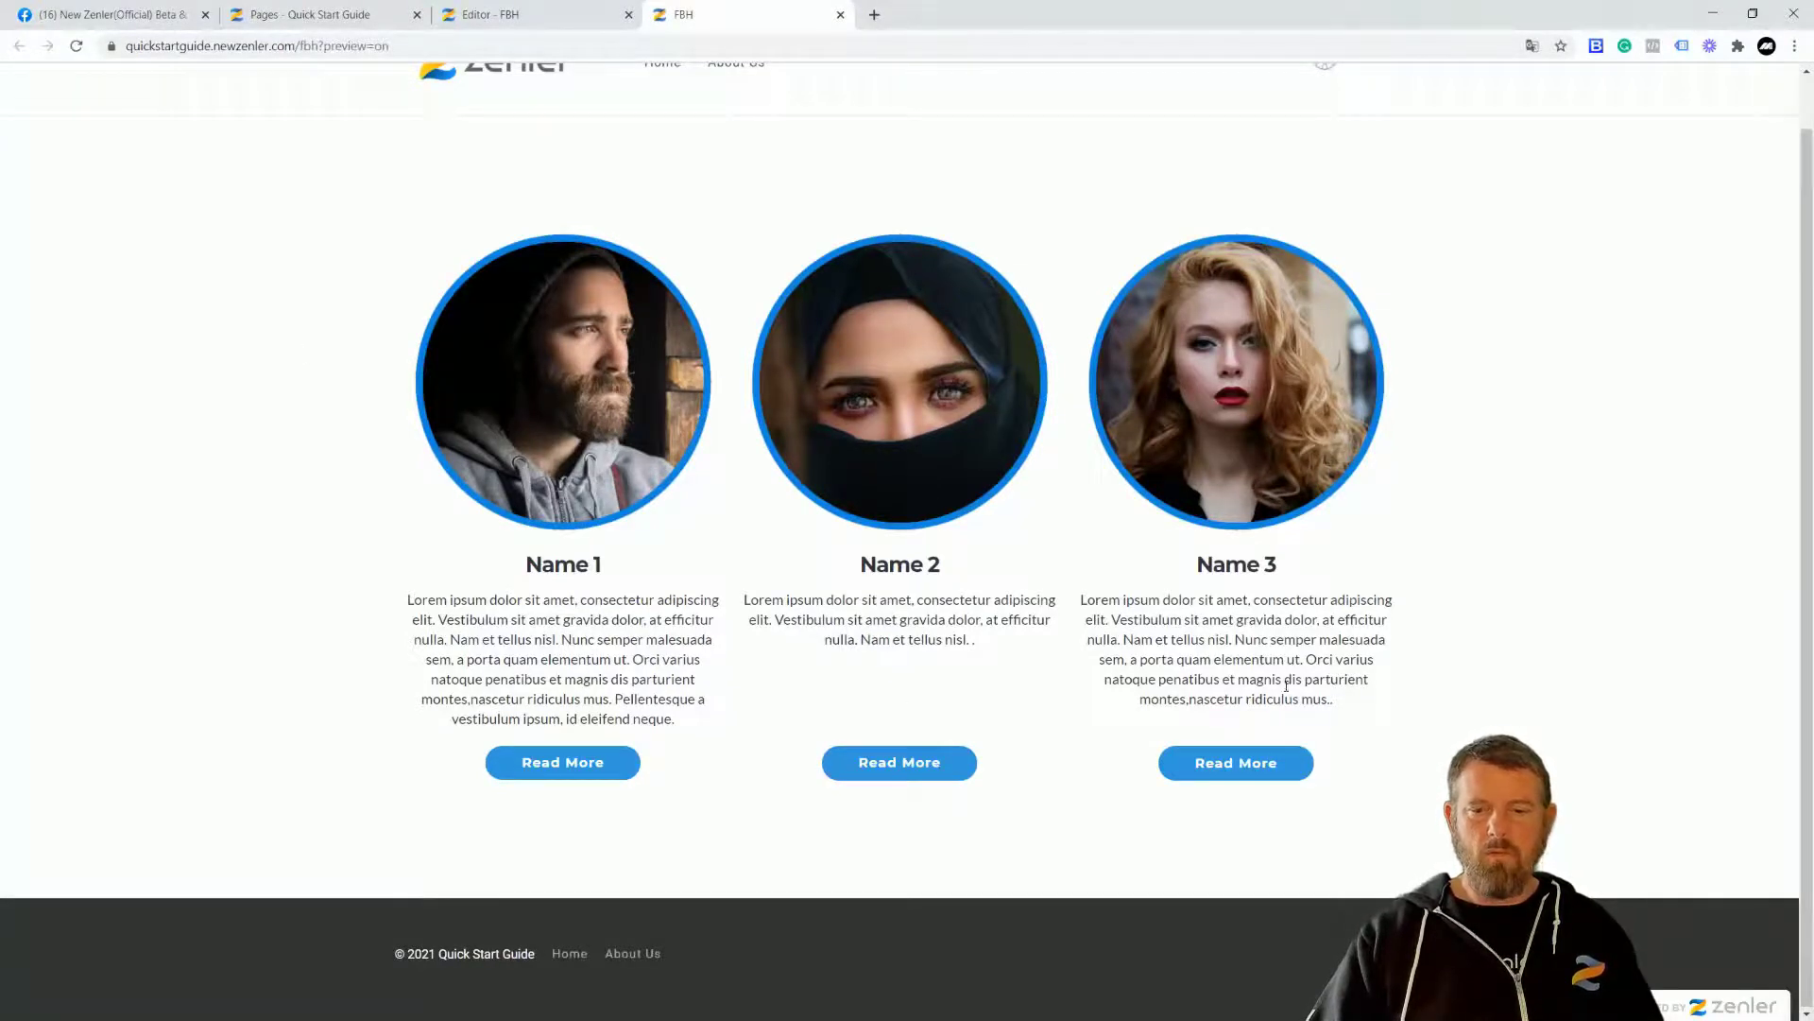
click(1753, 13)
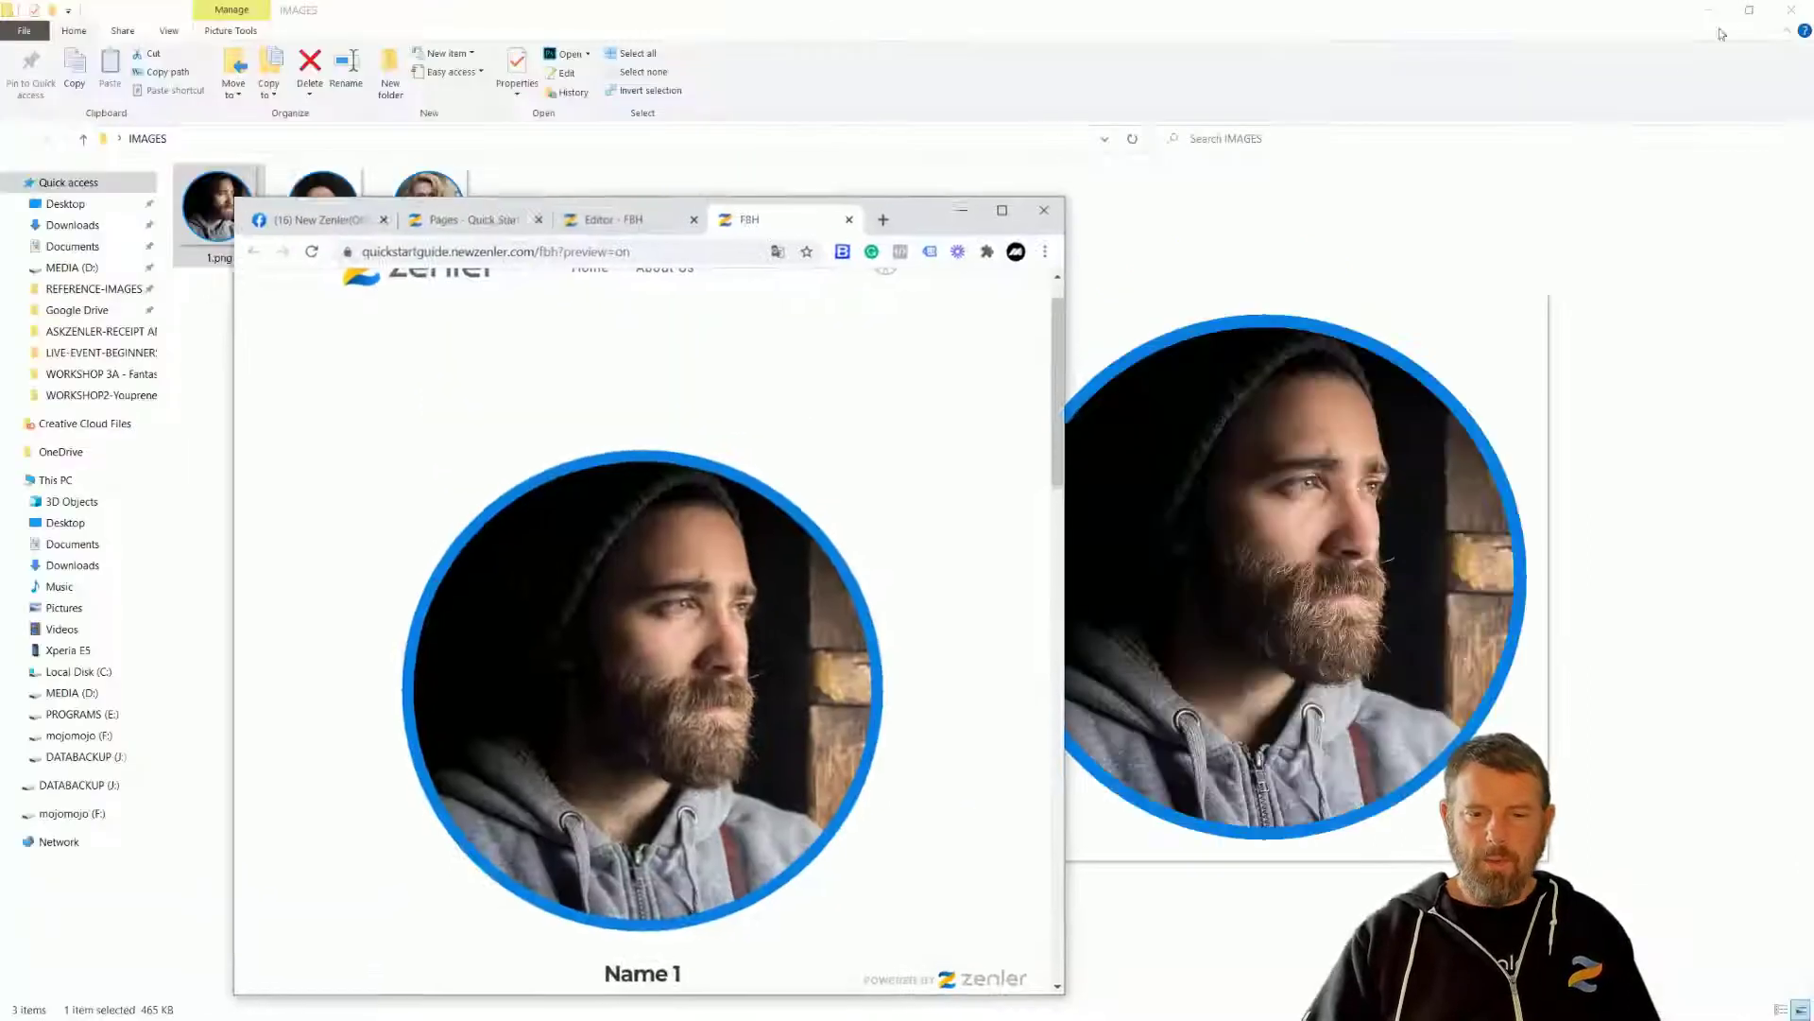
drag(1063, 413, 974, 295)
click(1010, 228)
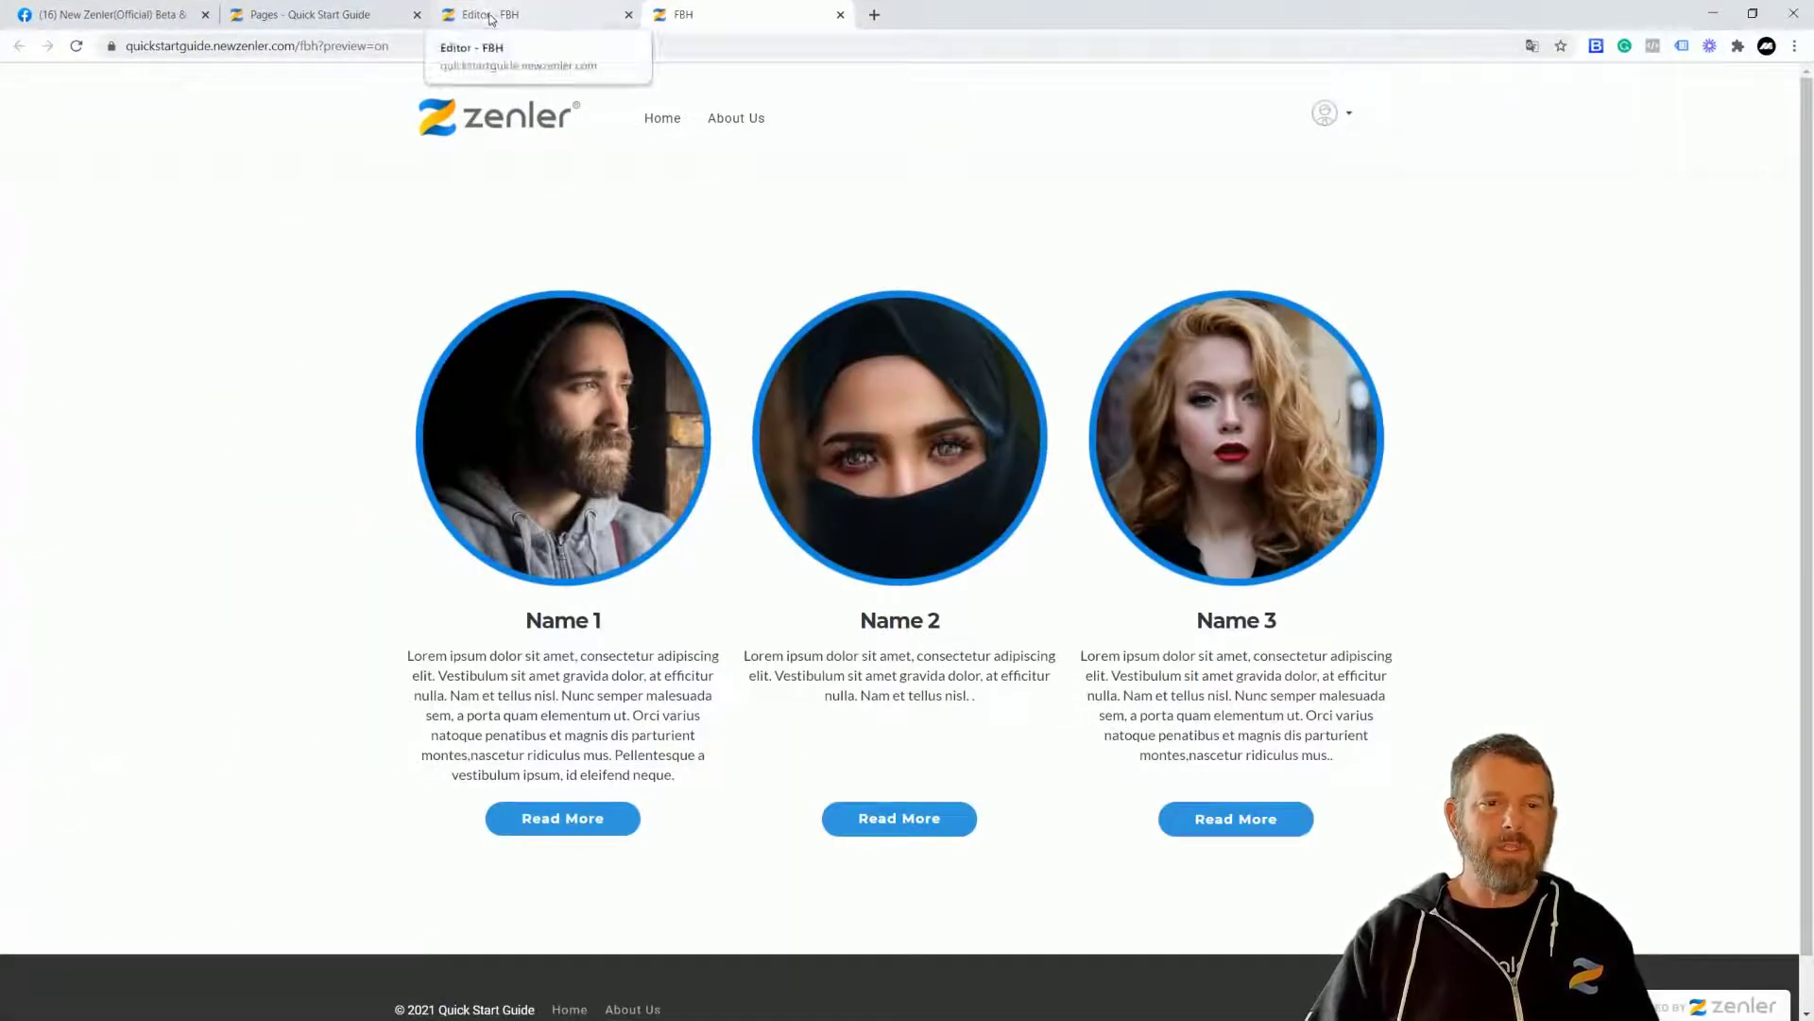
click(490, 17)
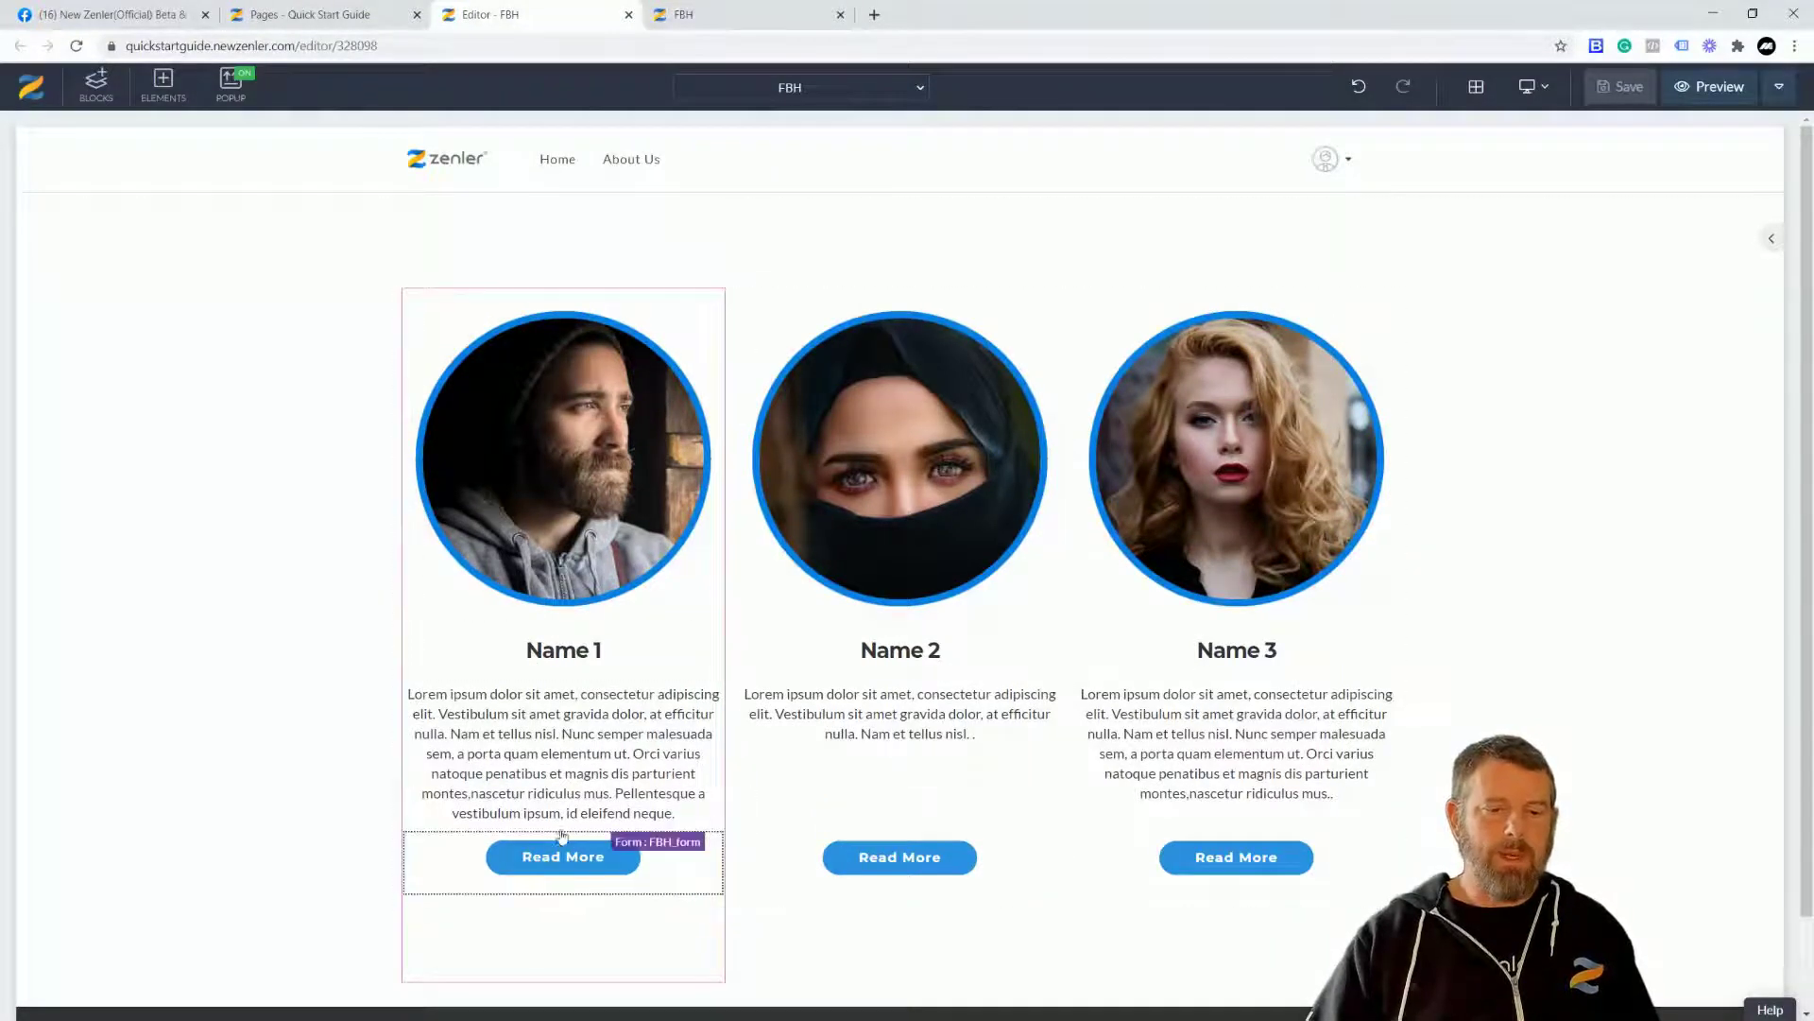
Set the mobile-only bottom spacing of the "Name 2" paragraph to 0.
click(457, 711)
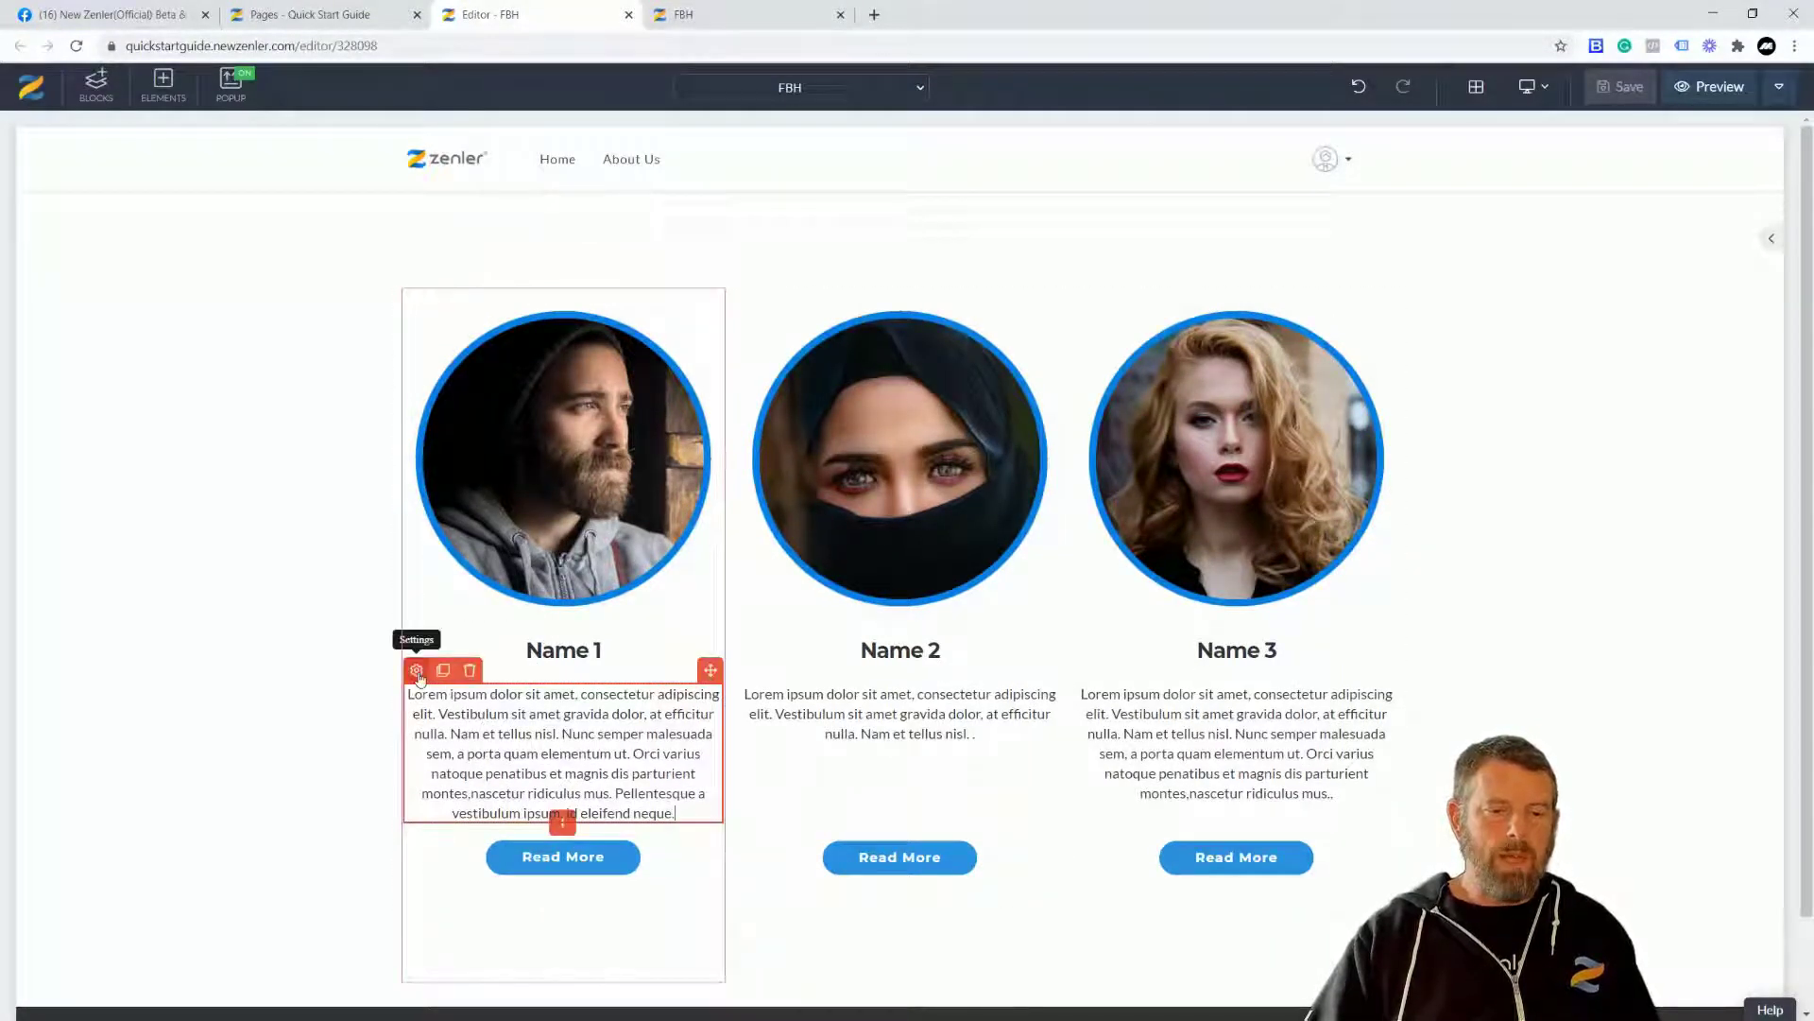
click(827, 725)
click(754, 670)
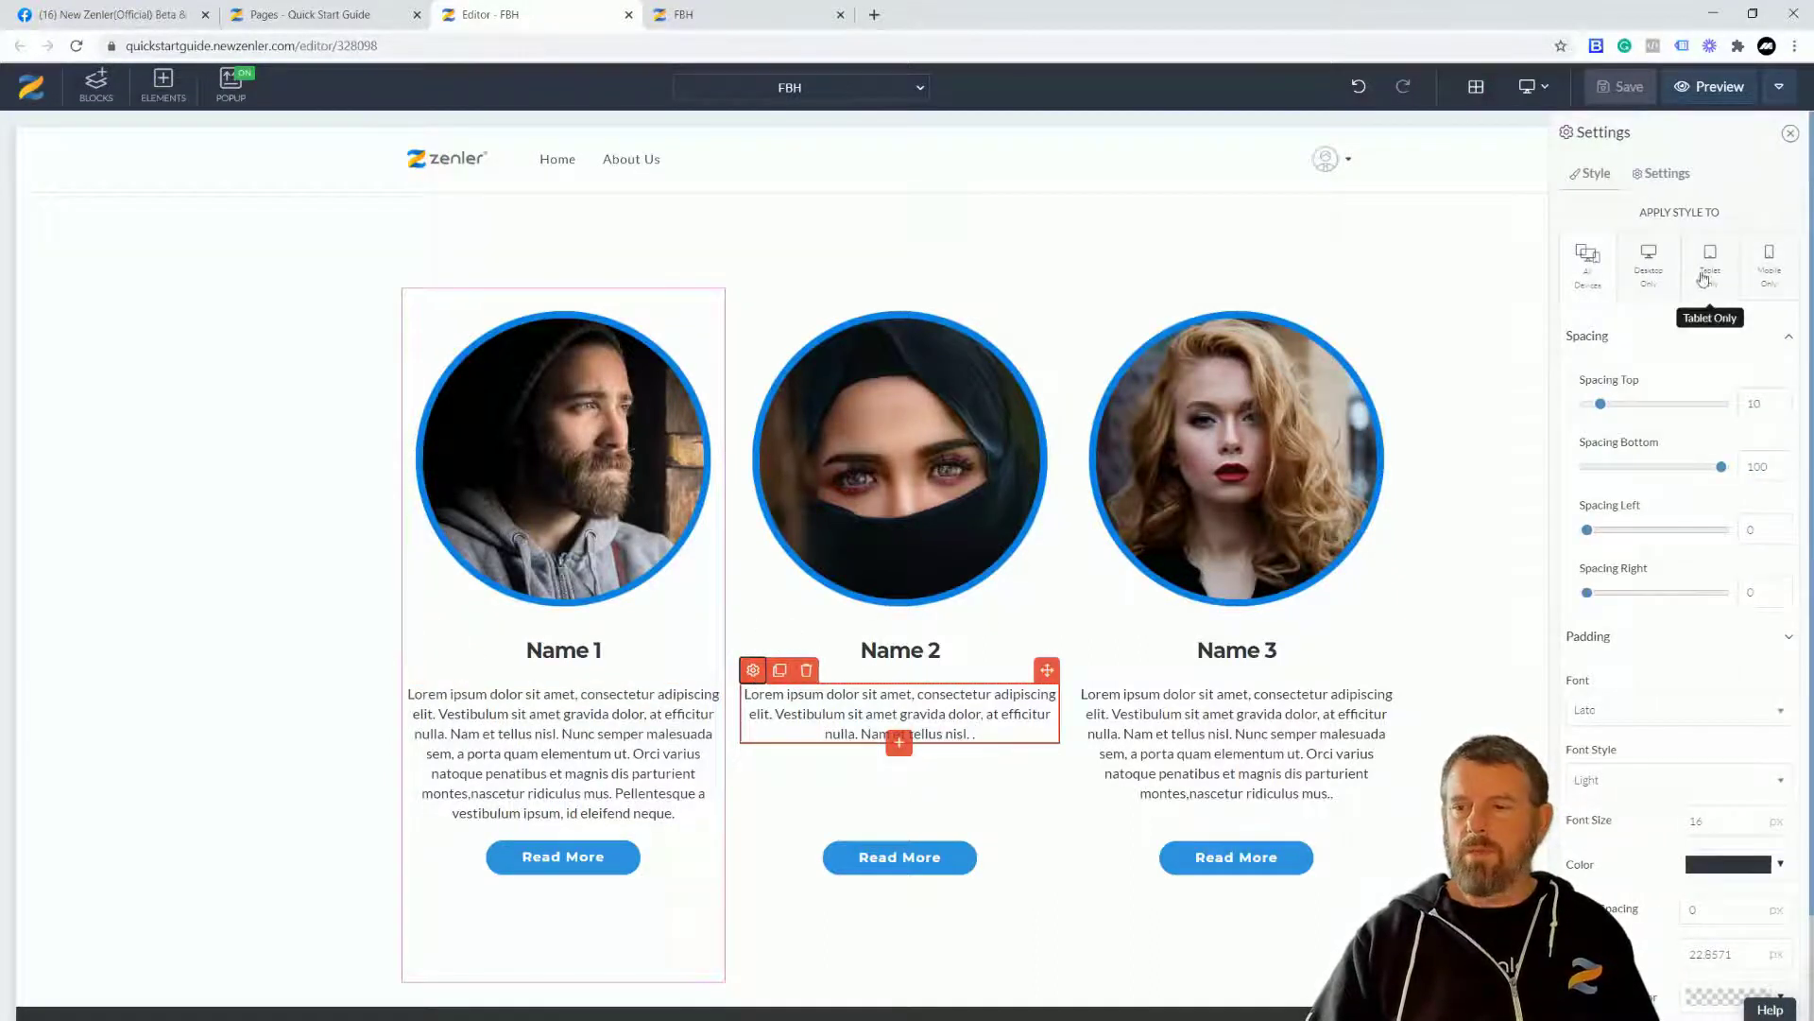
click(1772, 262)
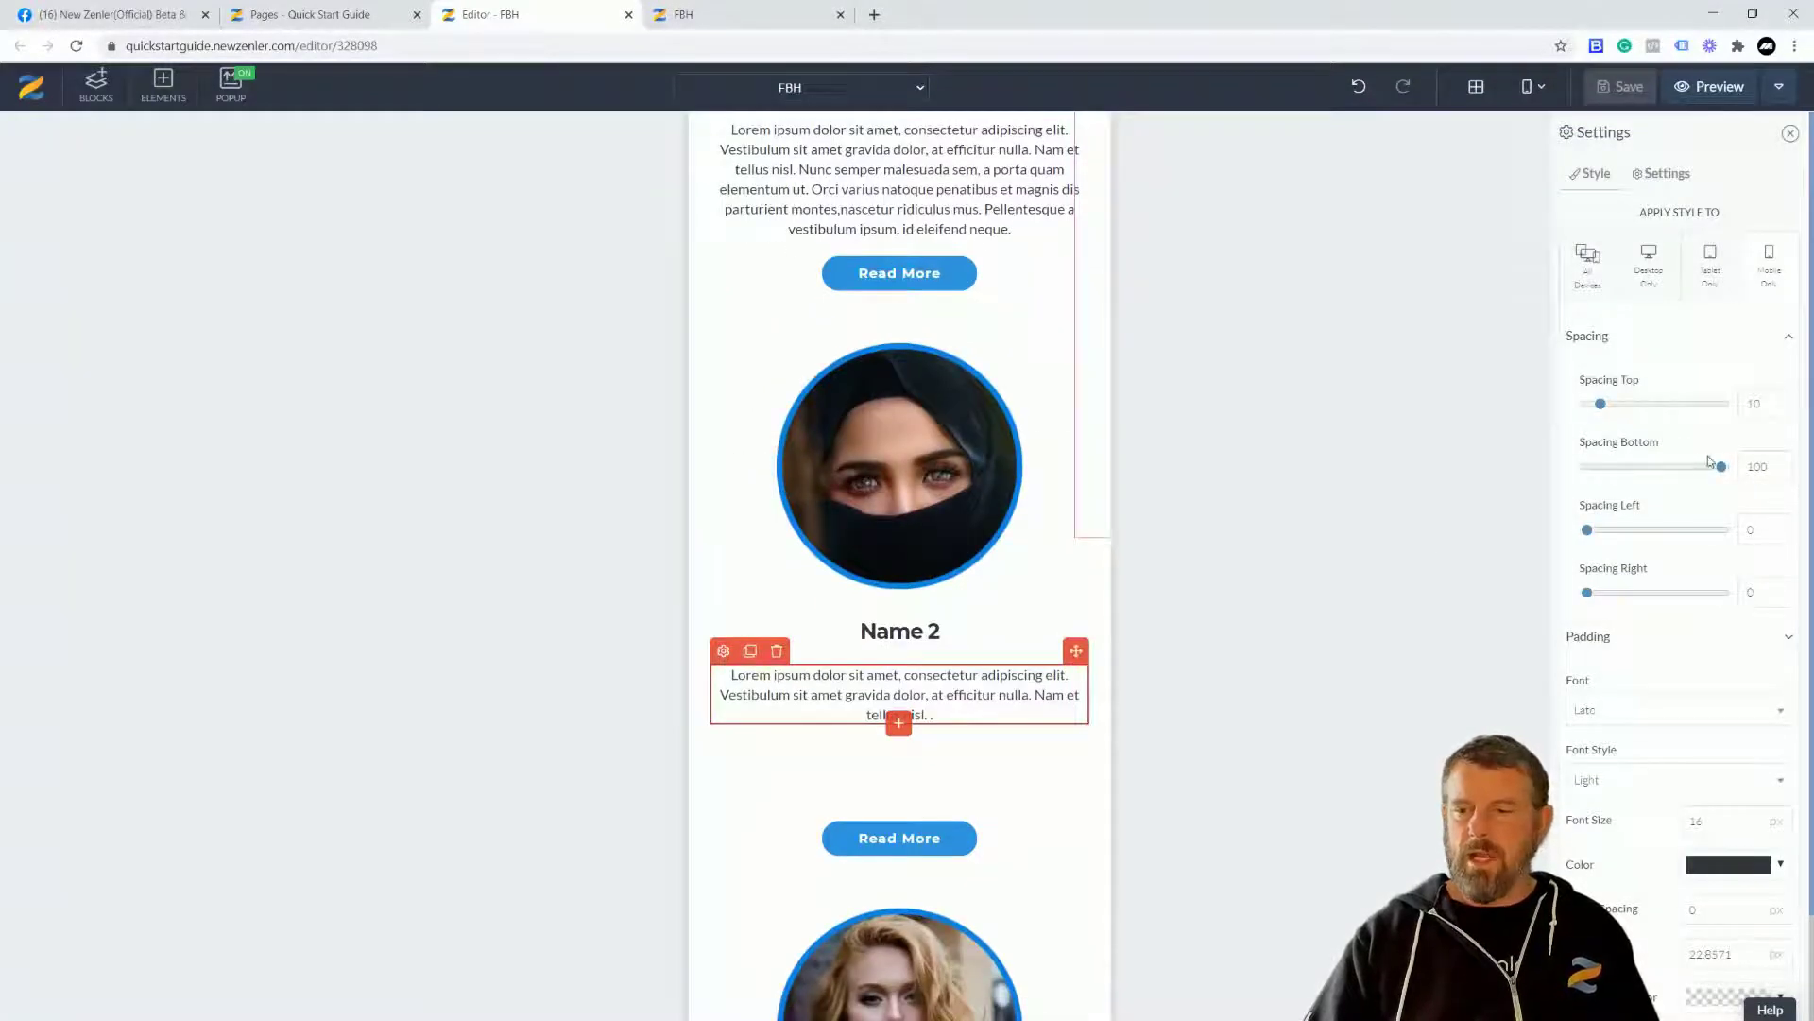
drag(1722, 467, 1571, 470)
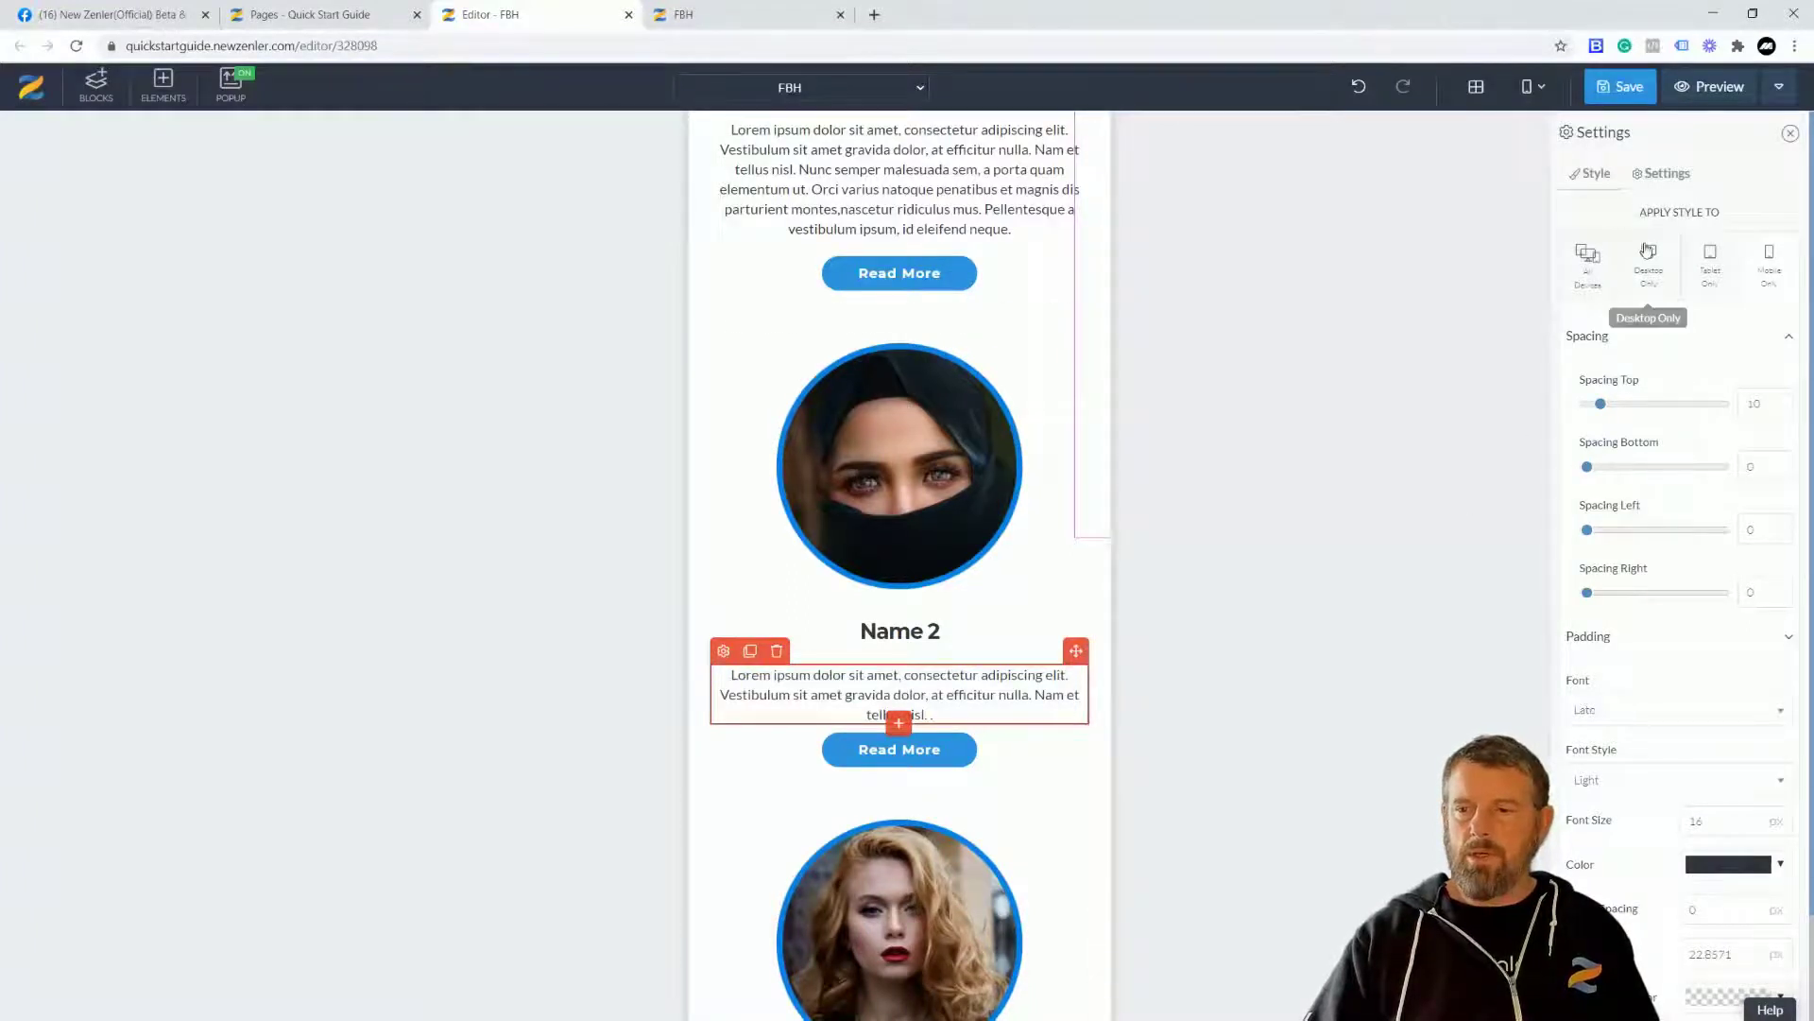
Compare the all-devices and mobile layouts, and set the mobile-only bottom spacing of the "Name 2" paragraph to 32.
click(1588, 274)
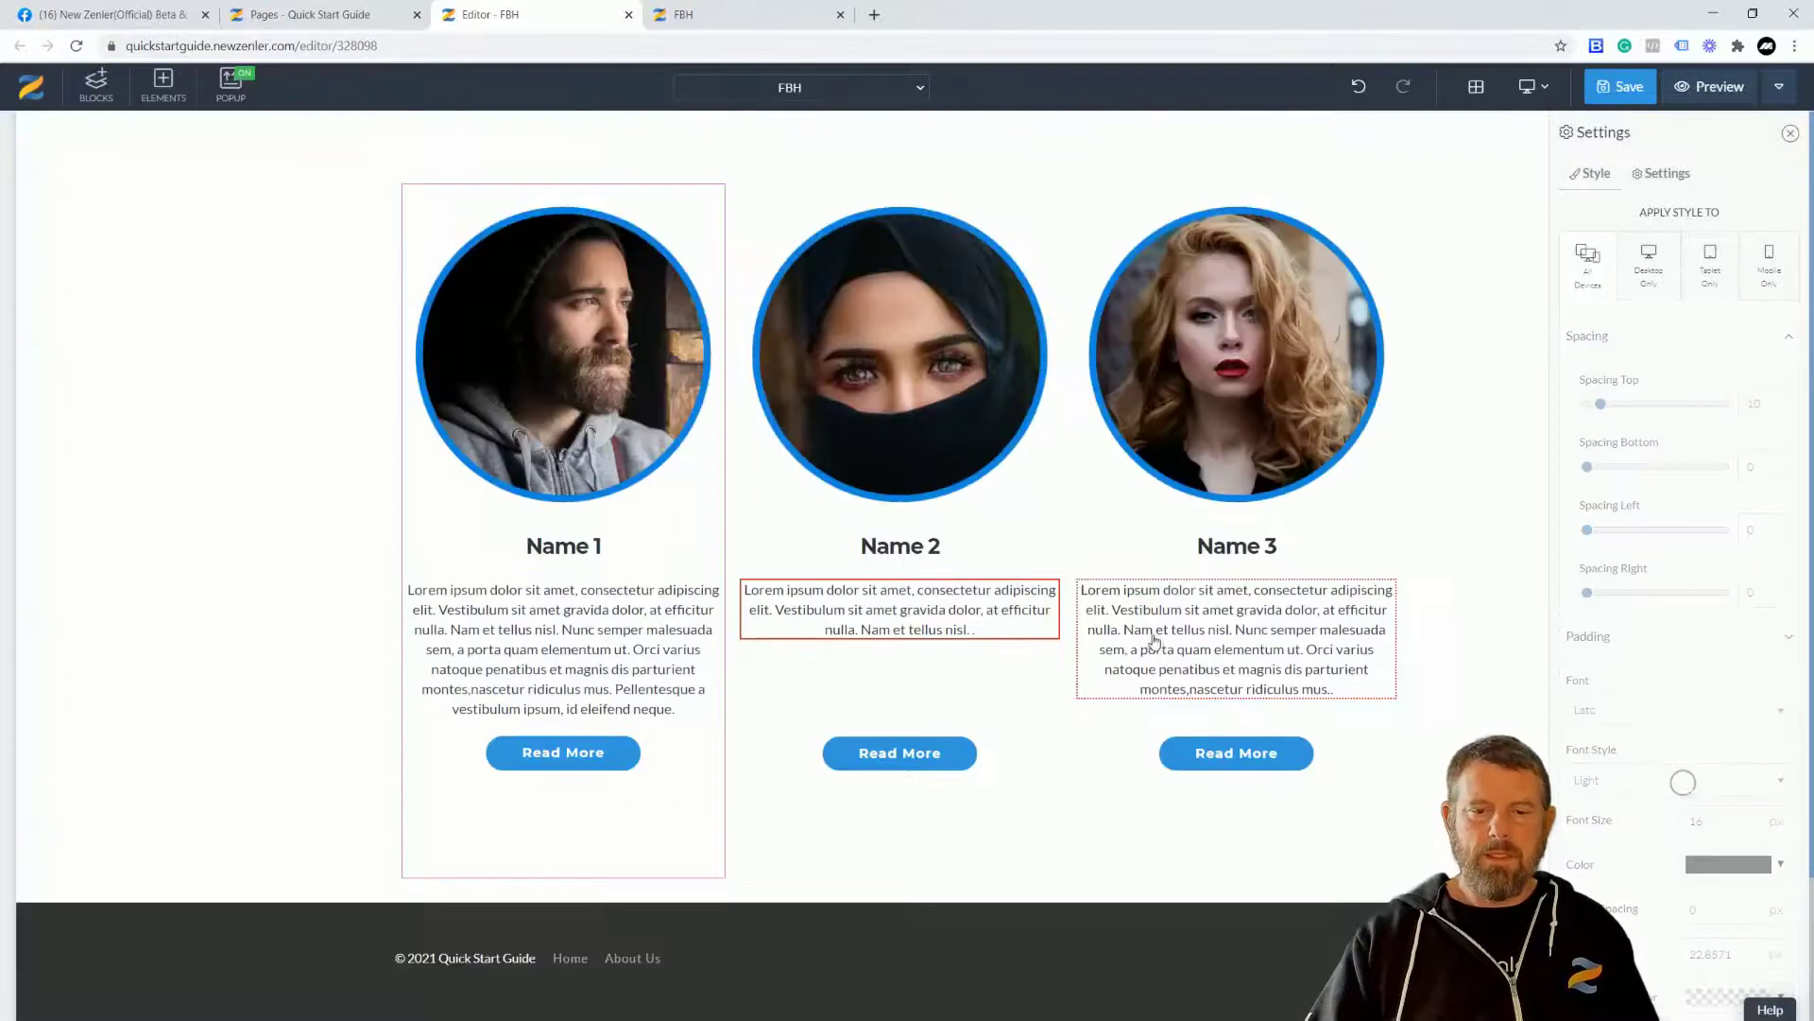
click(1768, 274)
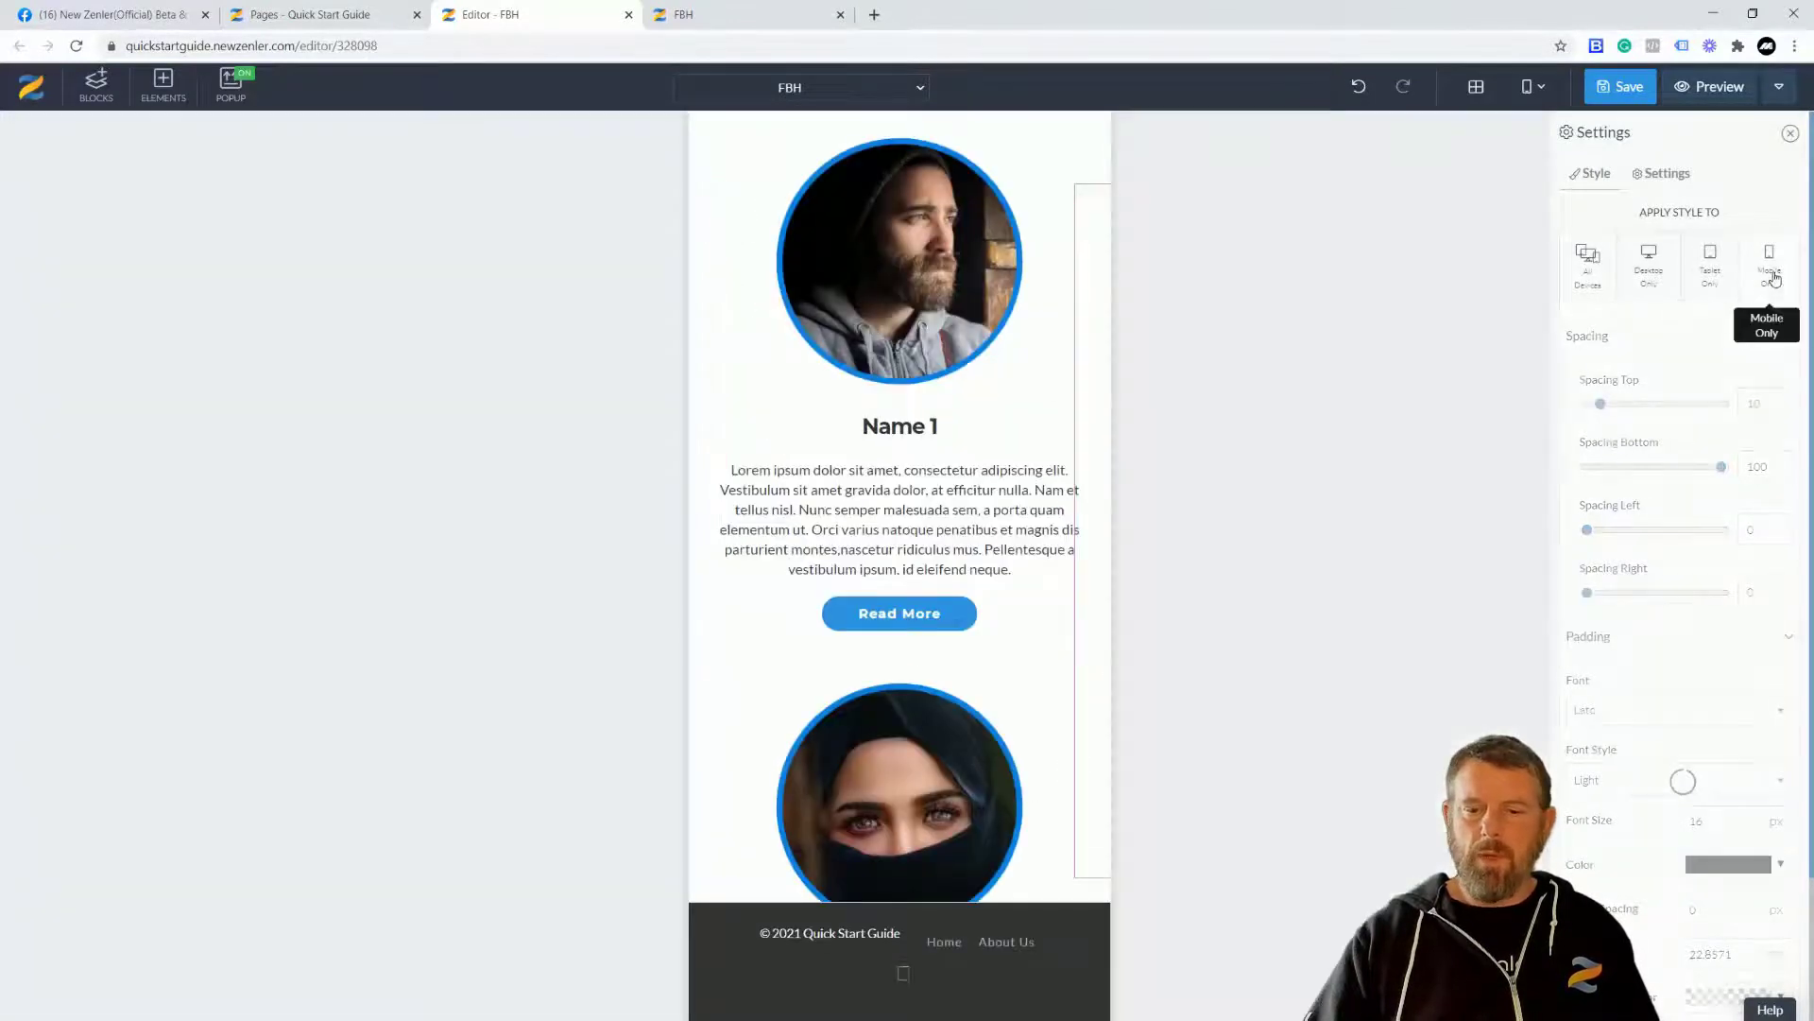
scroll(1228, 548, down, 5)
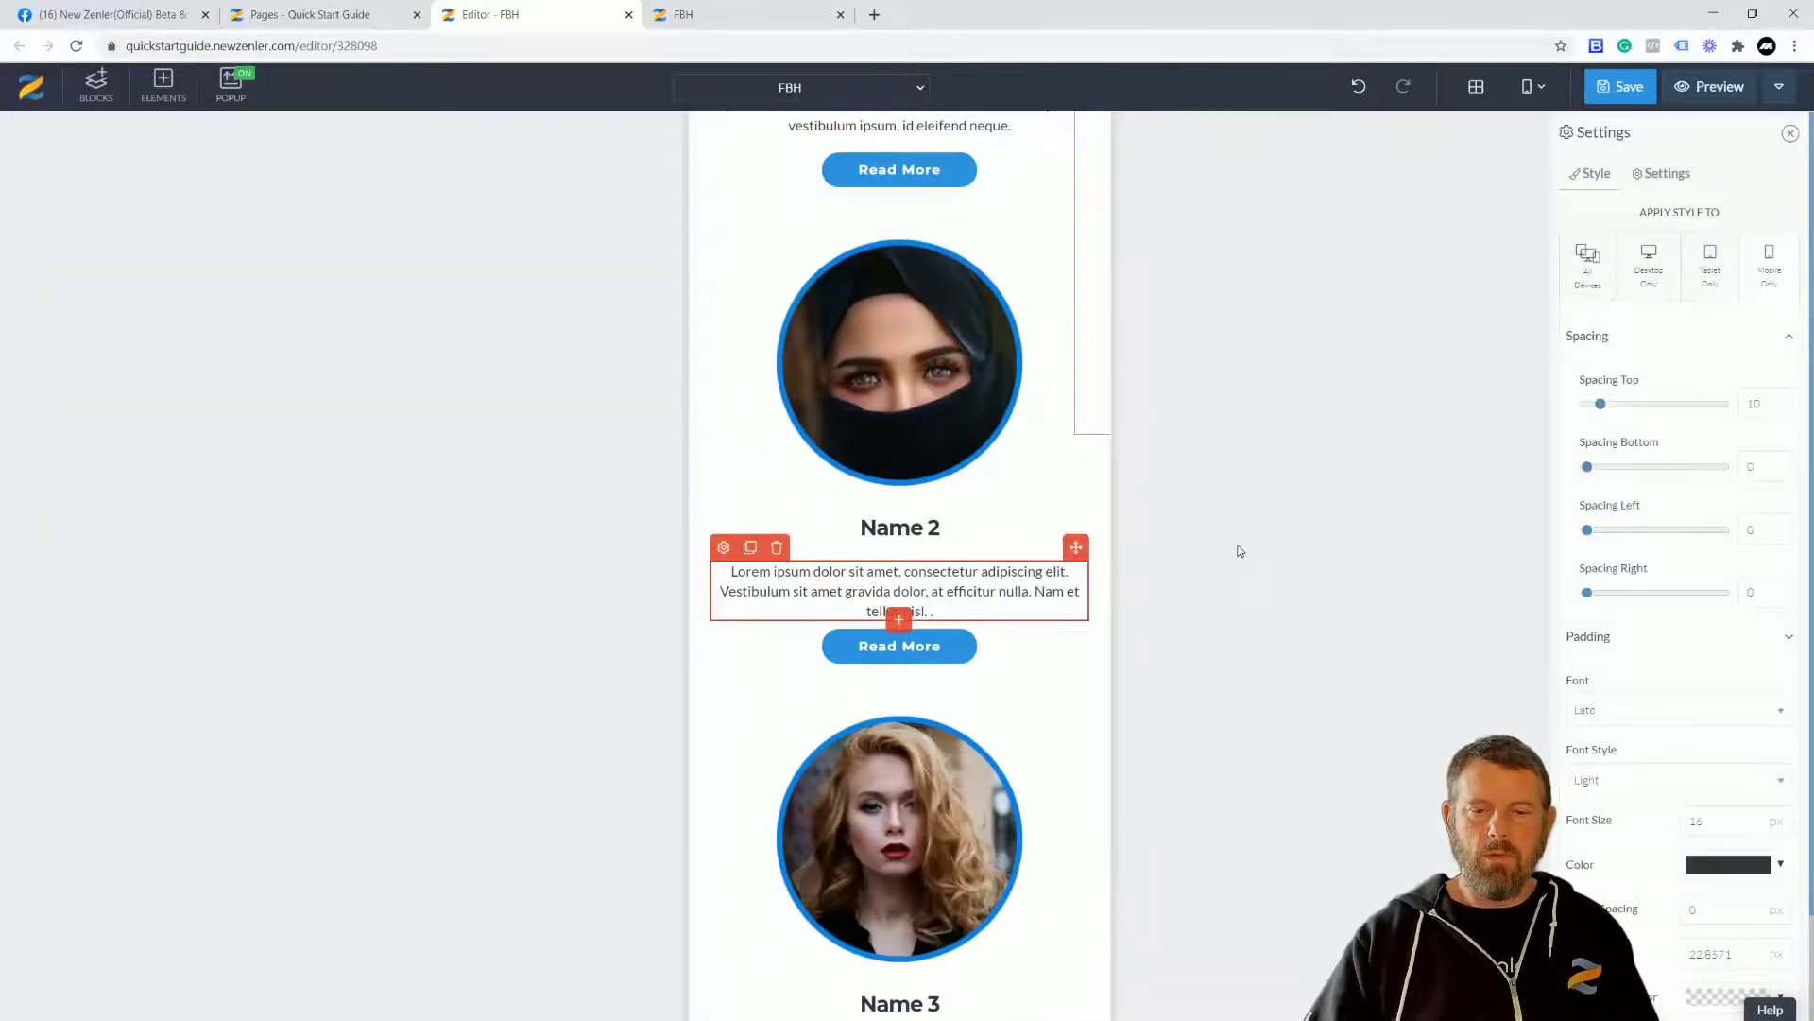
scroll(1238, 546, down, 4)
scroll(1238, 548, up, 2)
scroll(1235, 547, down, 1)
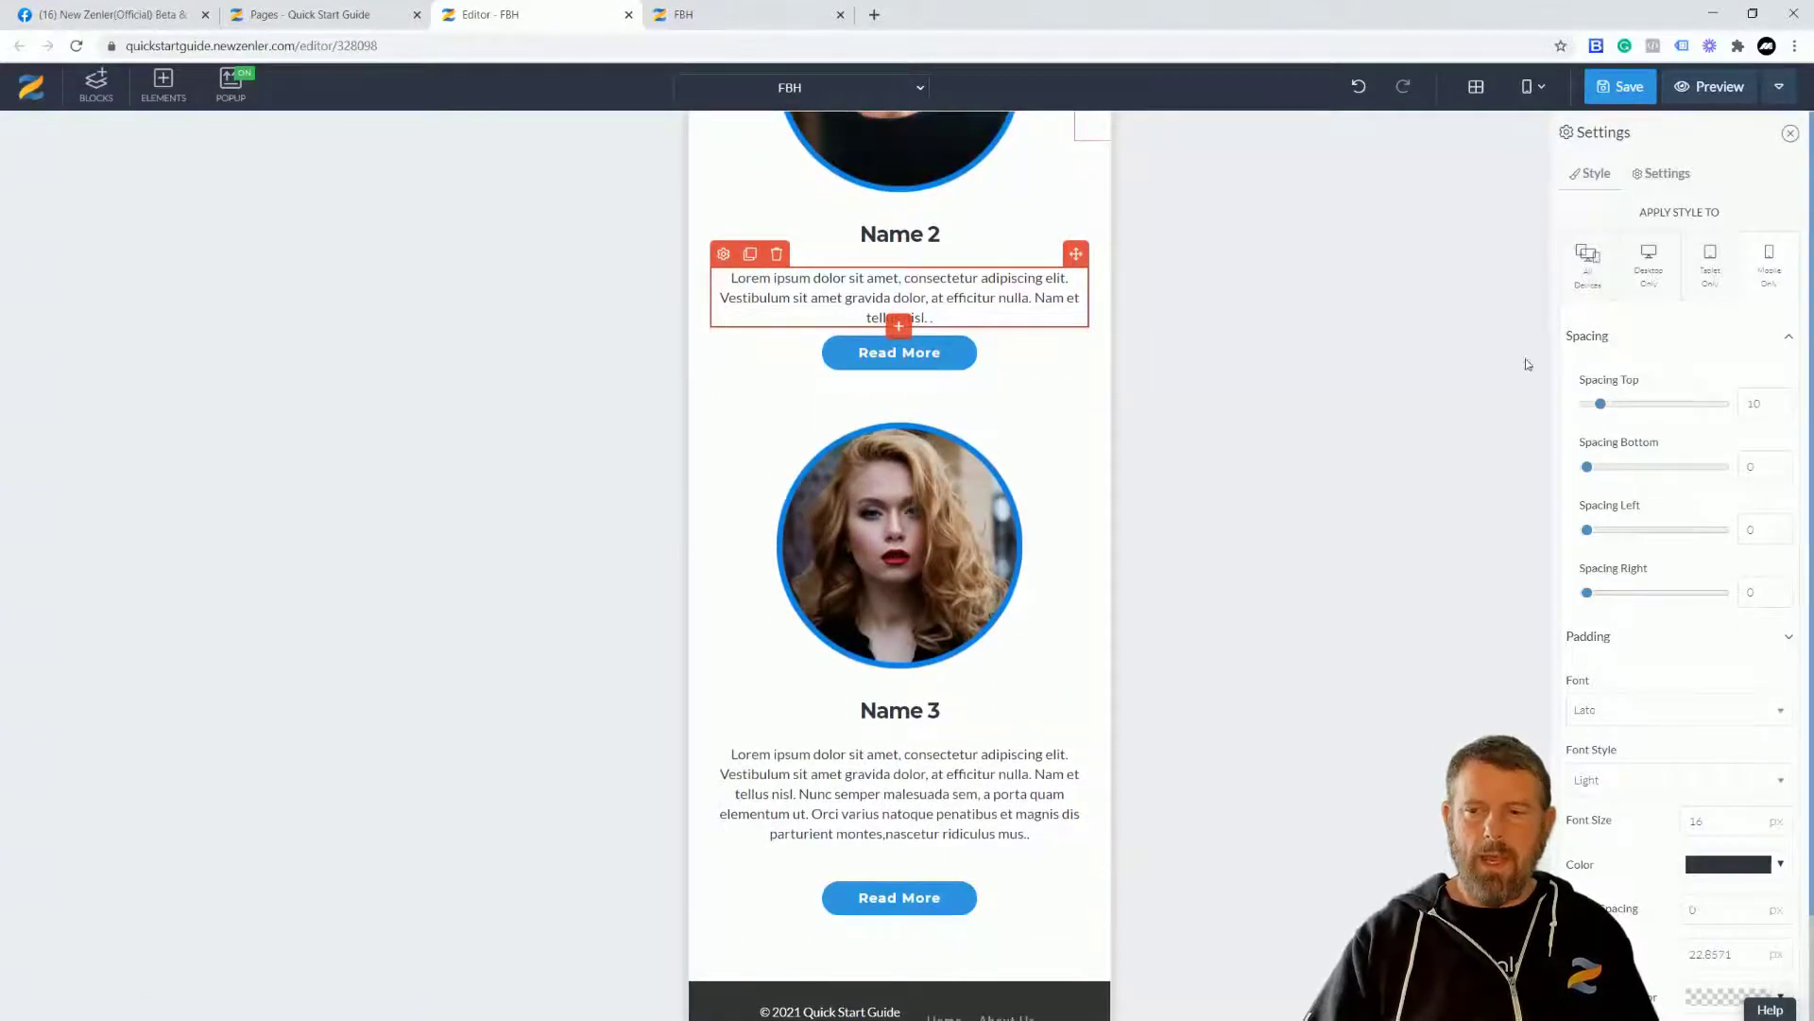
drag(1588, 475, 1629, 477)
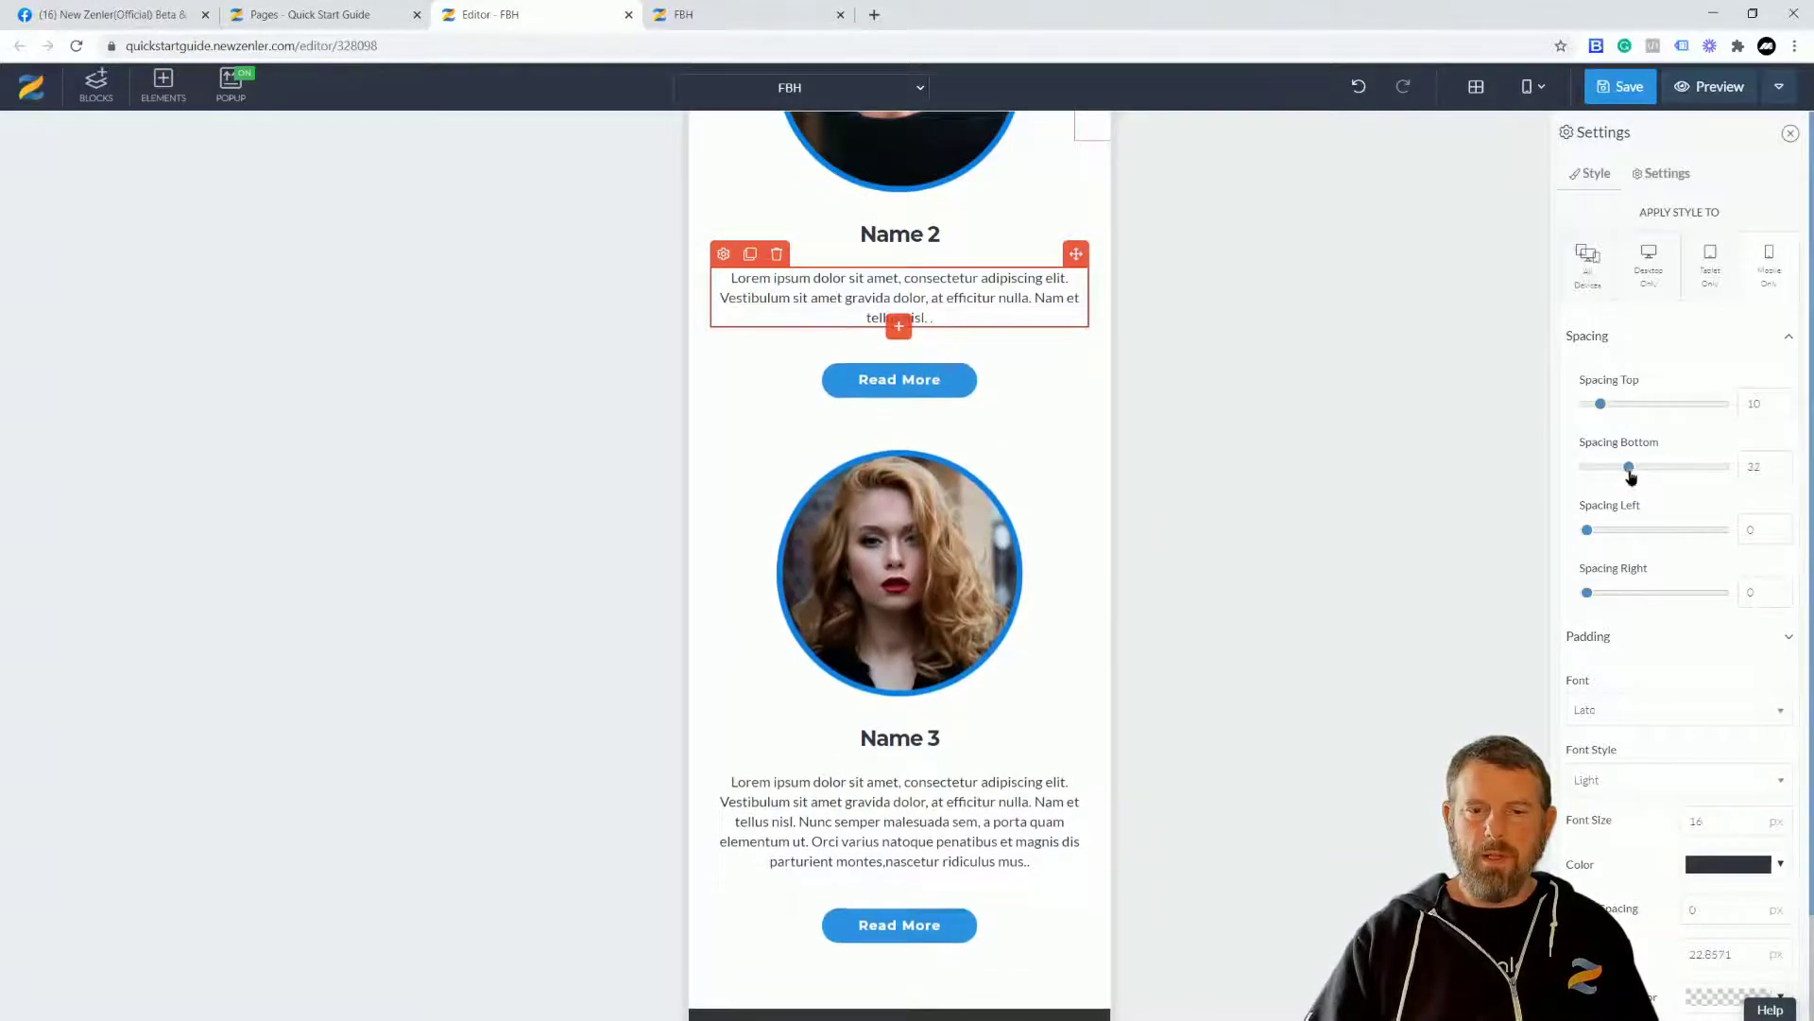
Set the mobile-only bottom spacing of the "Name 1" paragraph to 34.
scroll(1391, 474, up, 5)
scroll(1389, 480, up, 1)
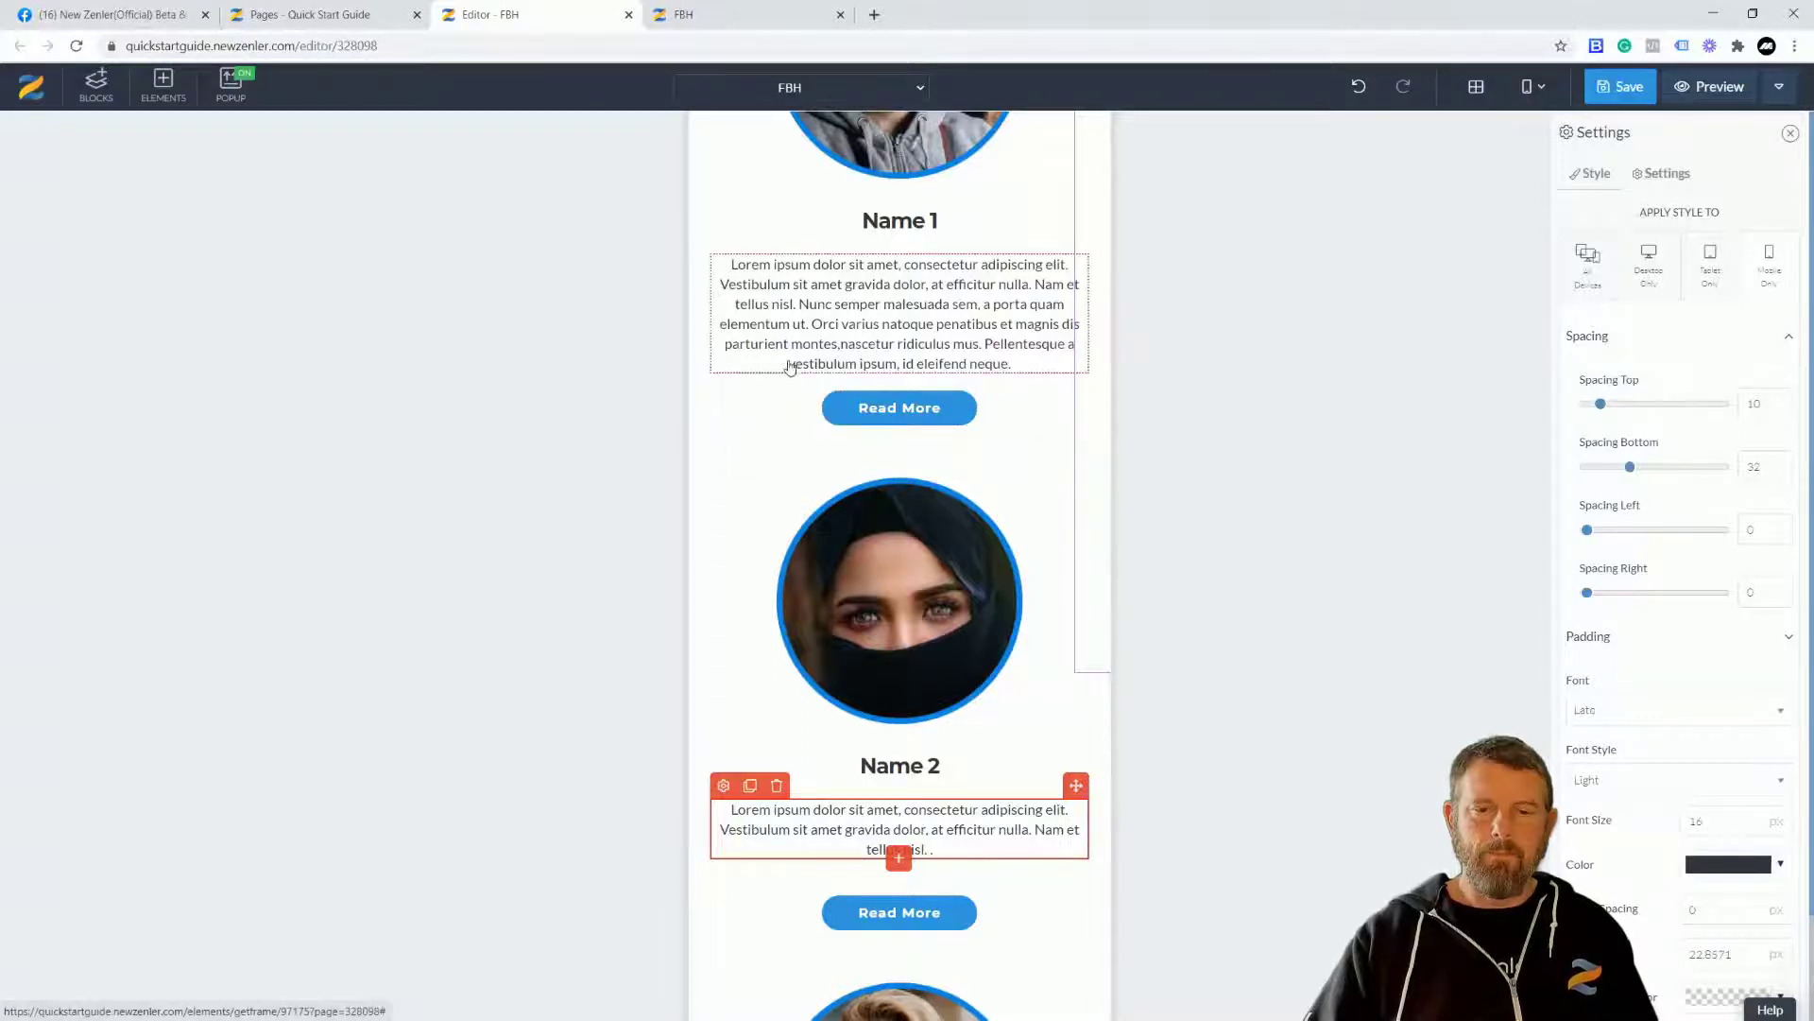
click(756, 266)
click(723, 240)
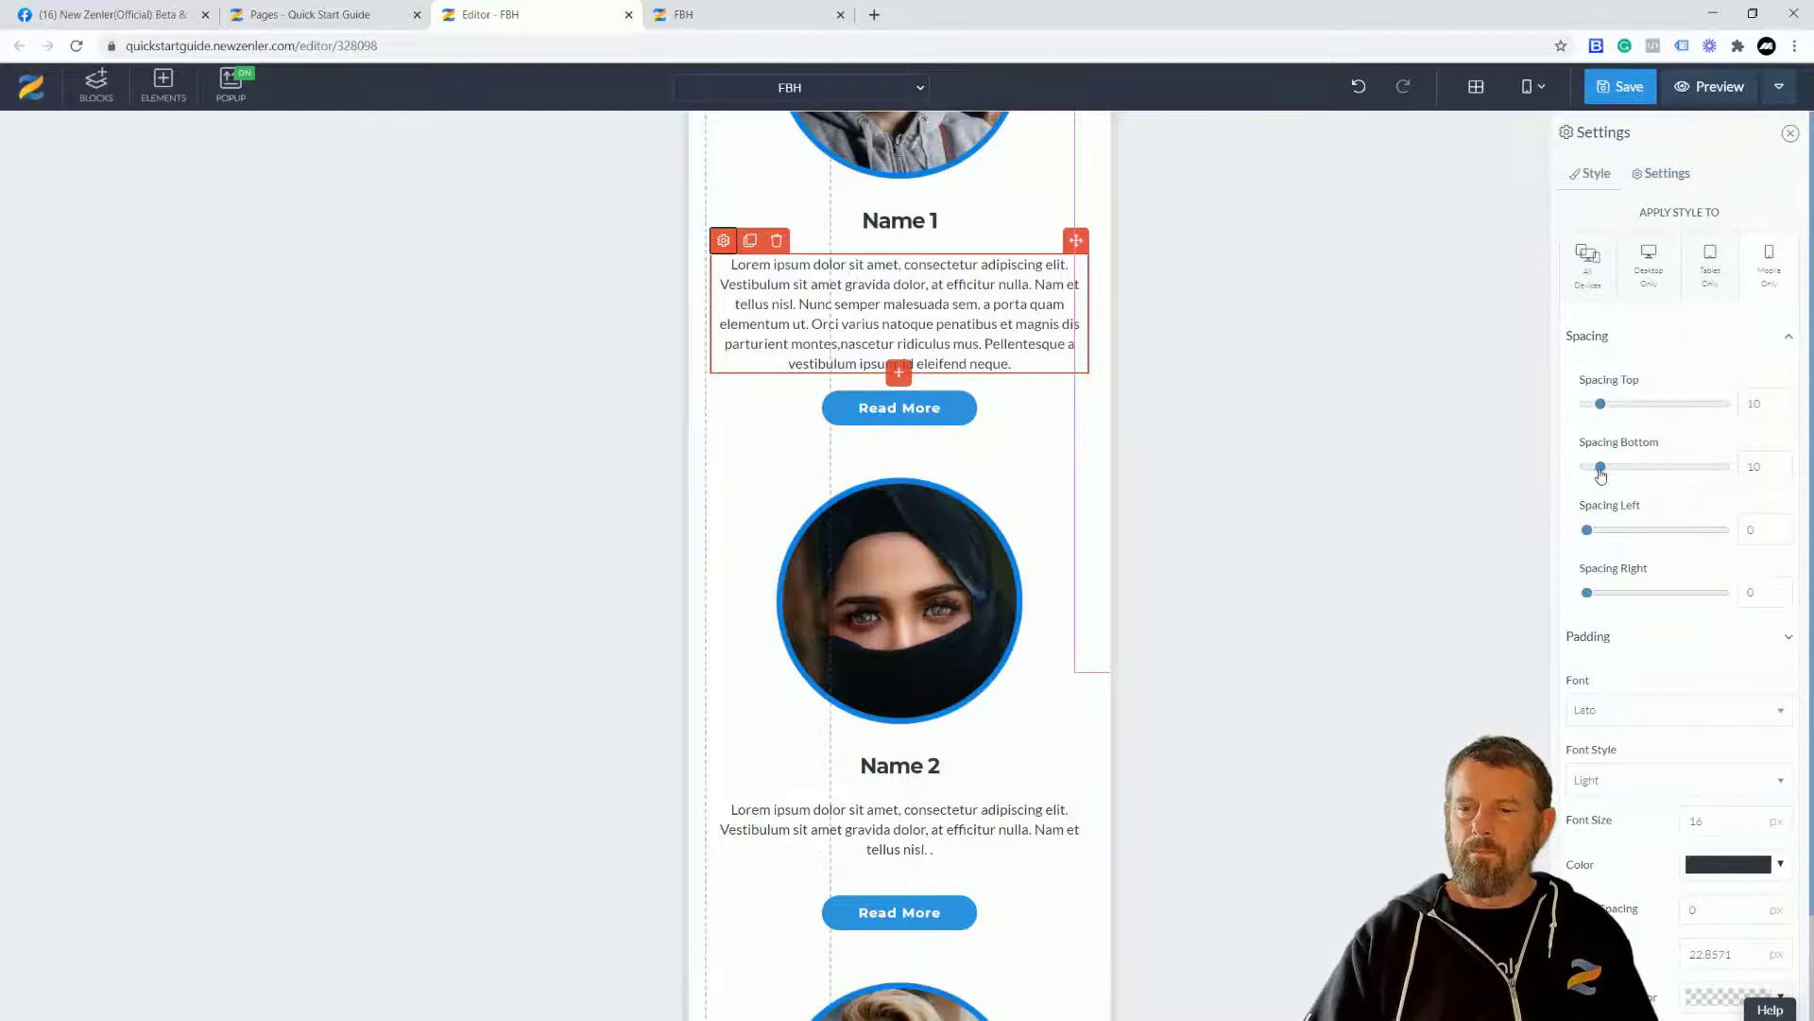
drag(1600, 467, 1632, 467)
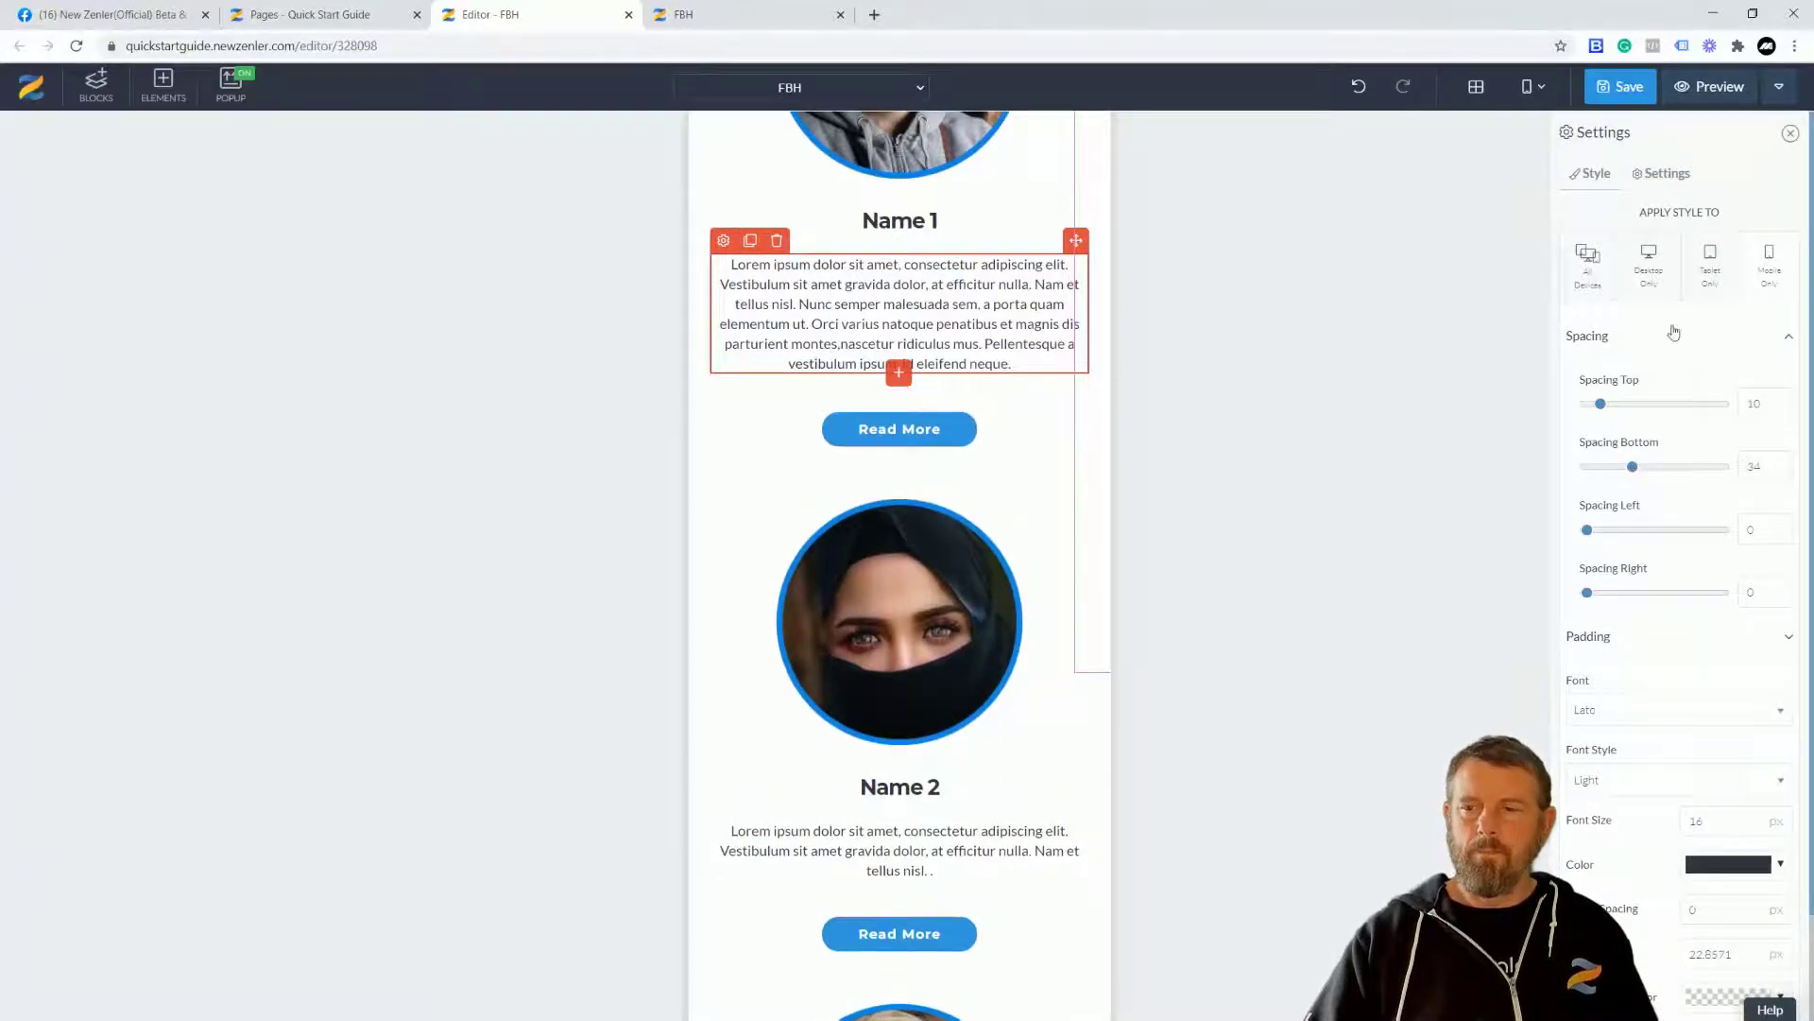
Set the tablet-only top spacing of the "Name 2" column's Read More button to 20 to line it up with its neighbours.
click(1720, 274)
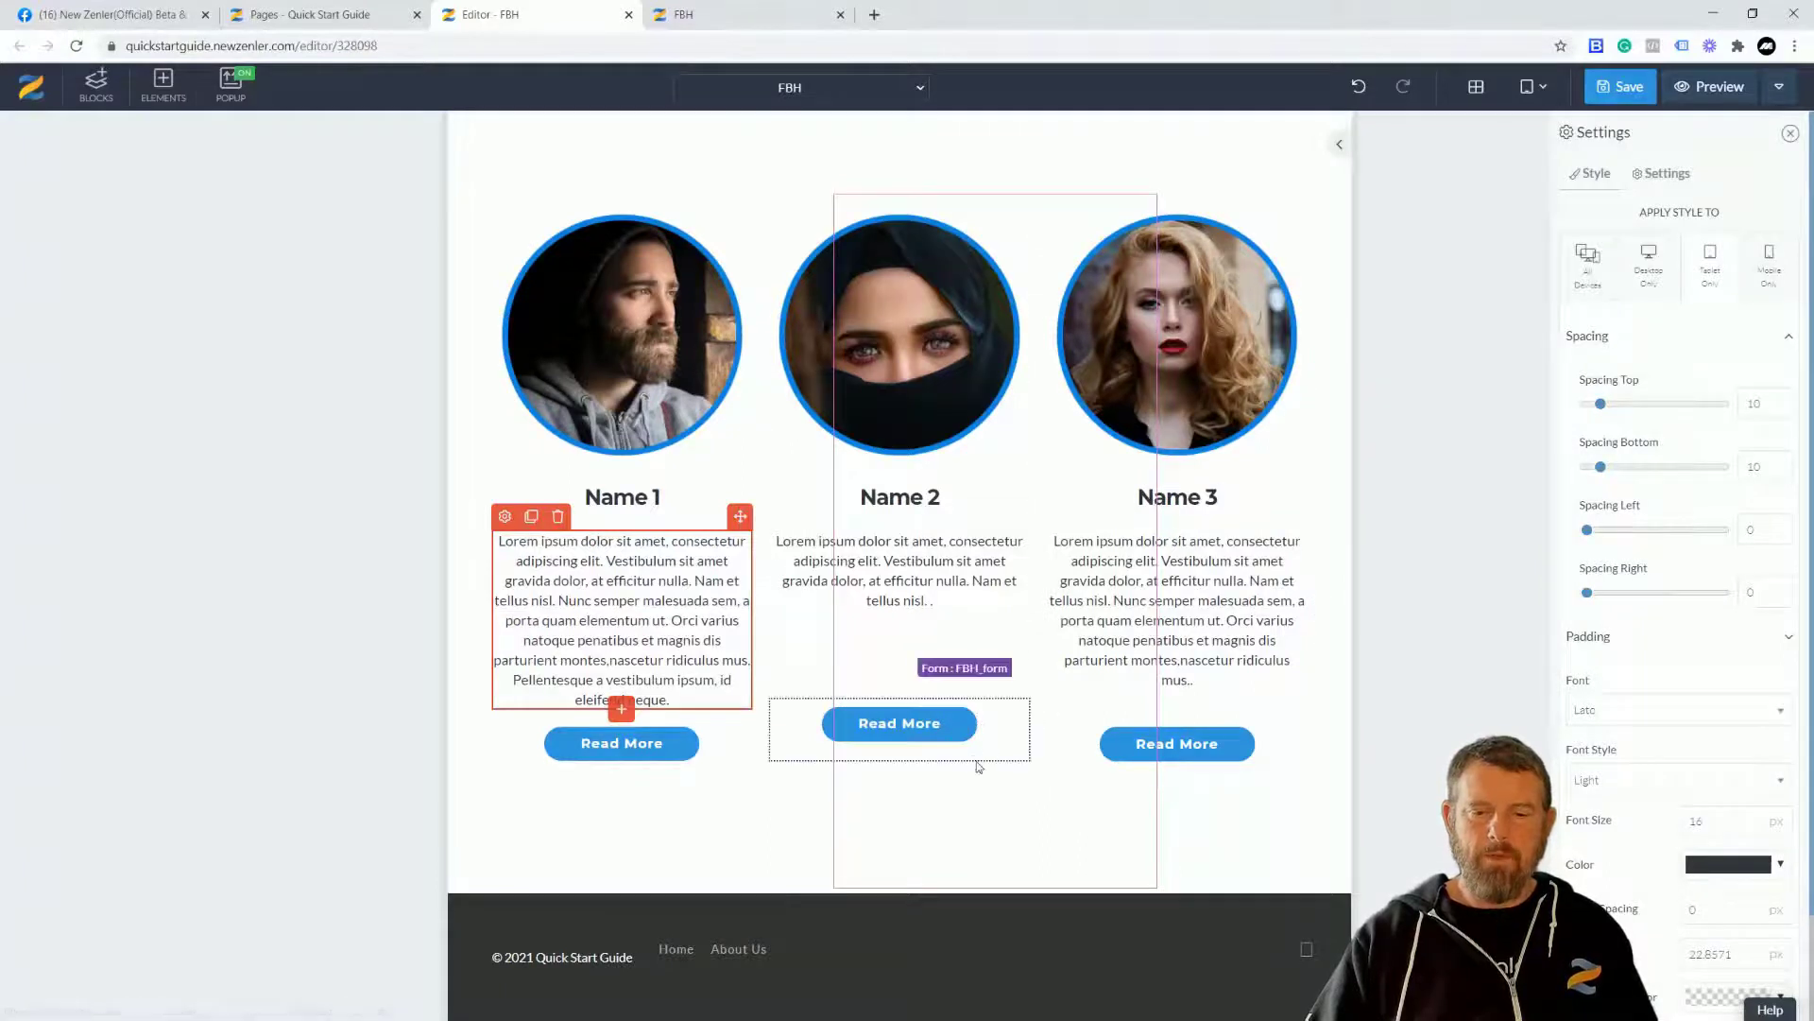
click(880, 579)
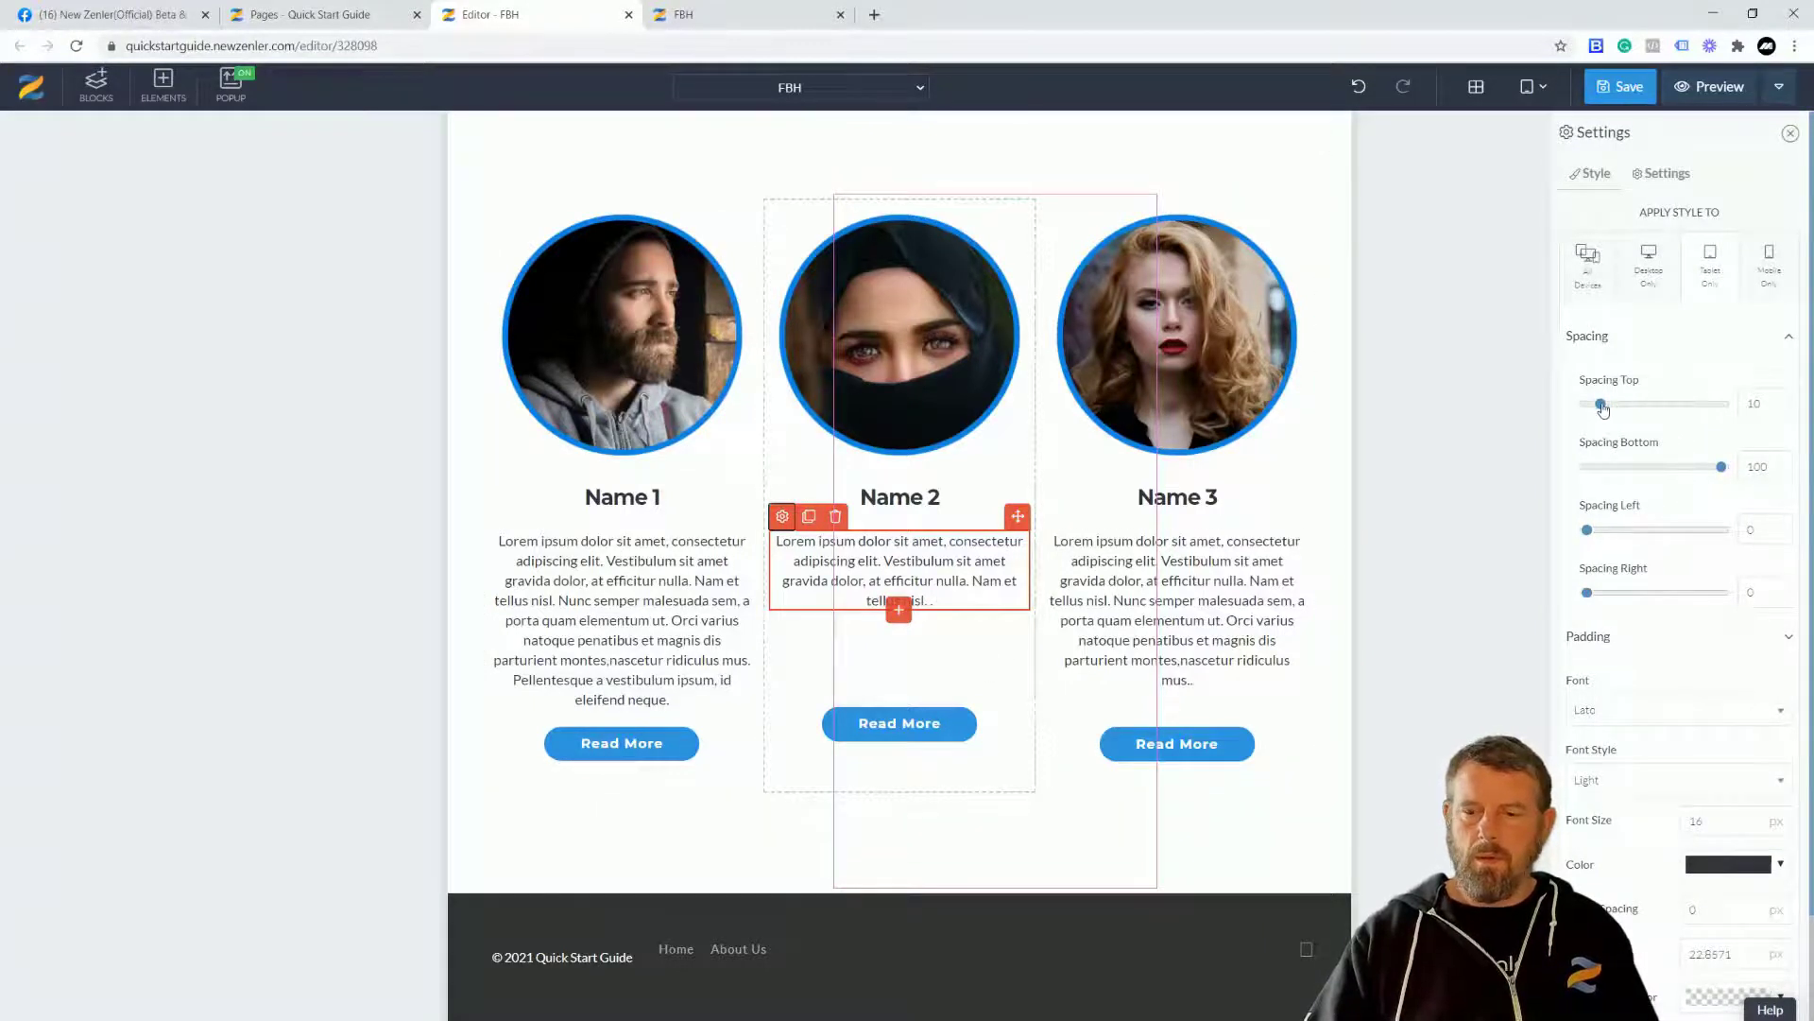
click(952, 733)
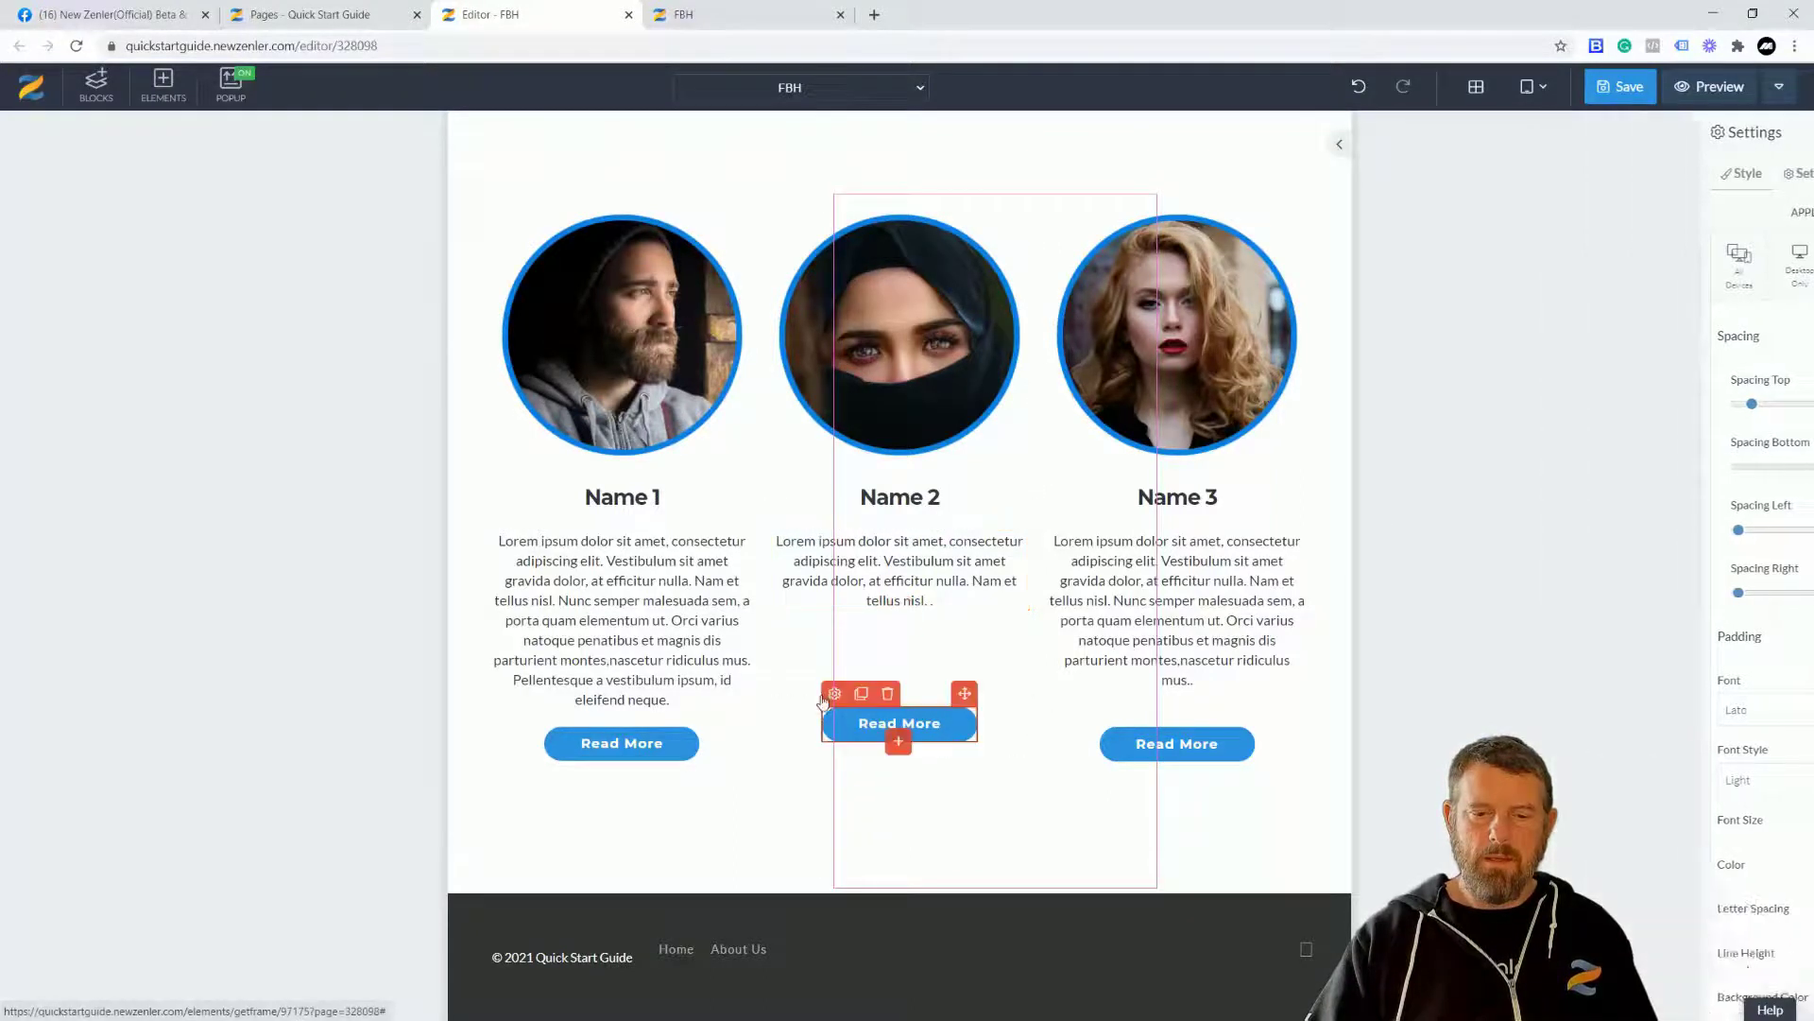
click(835, 692)
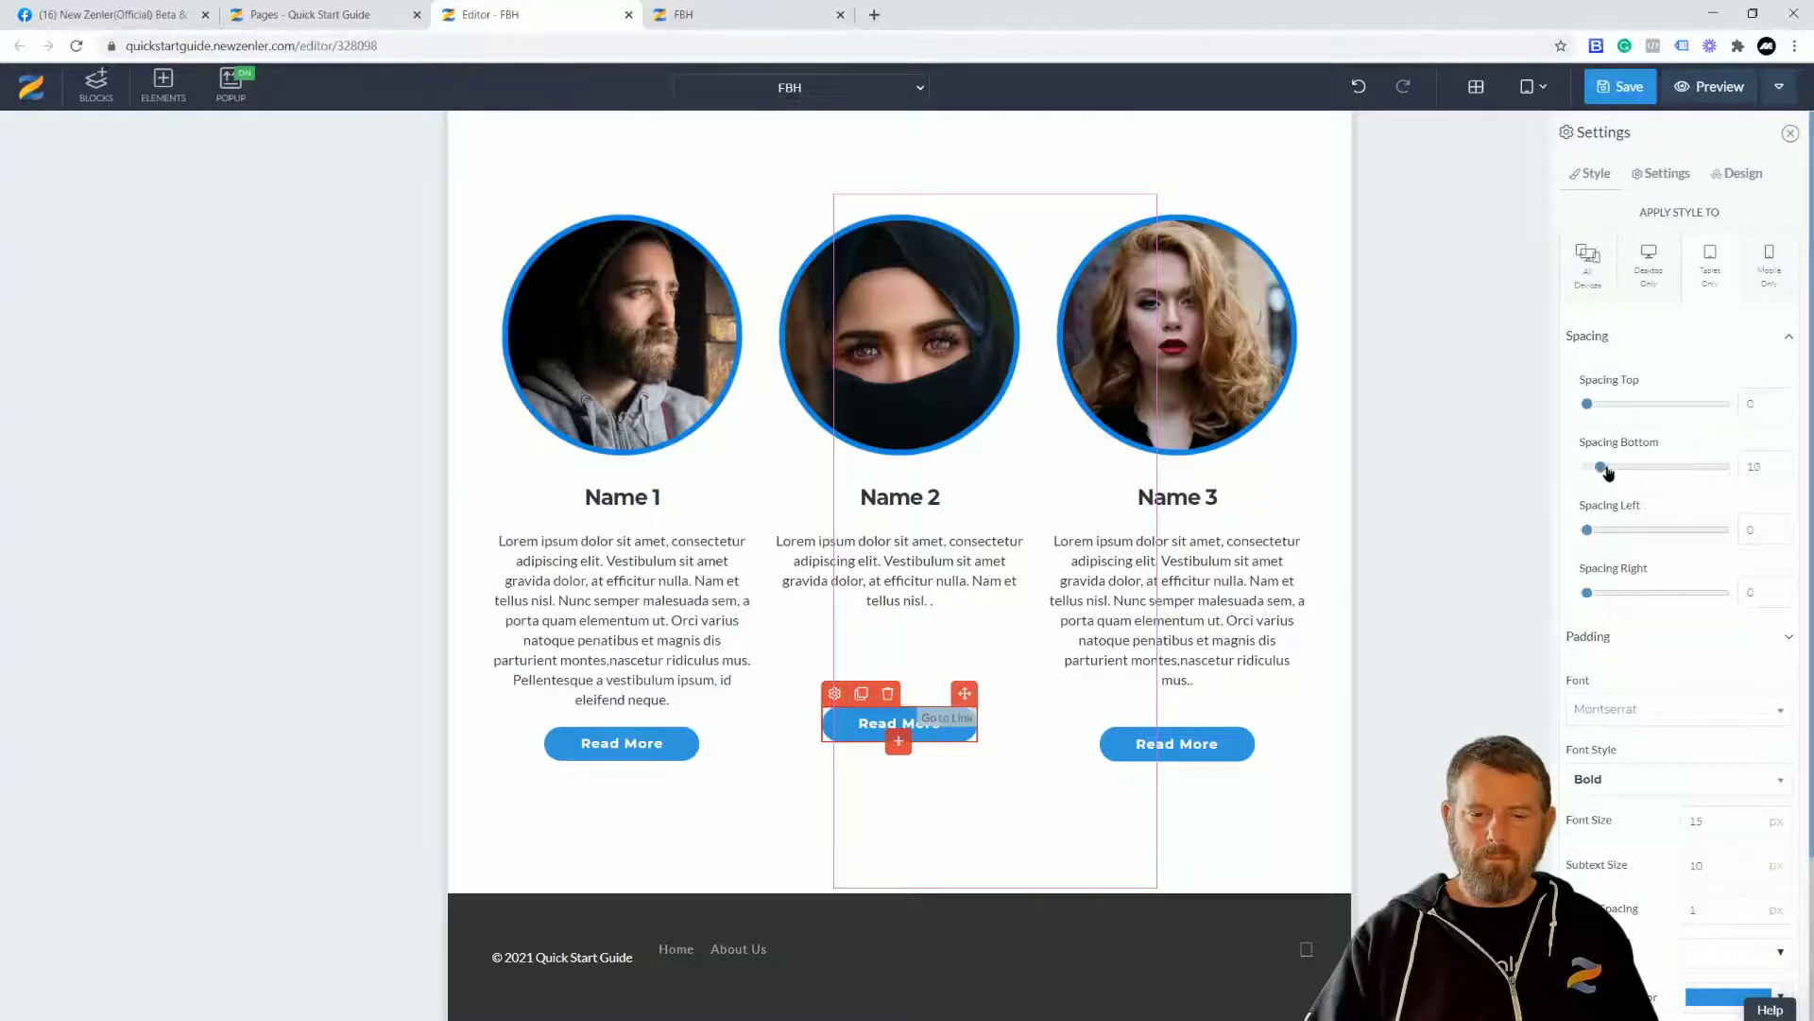
drag(1590, 413, 1615, 409)
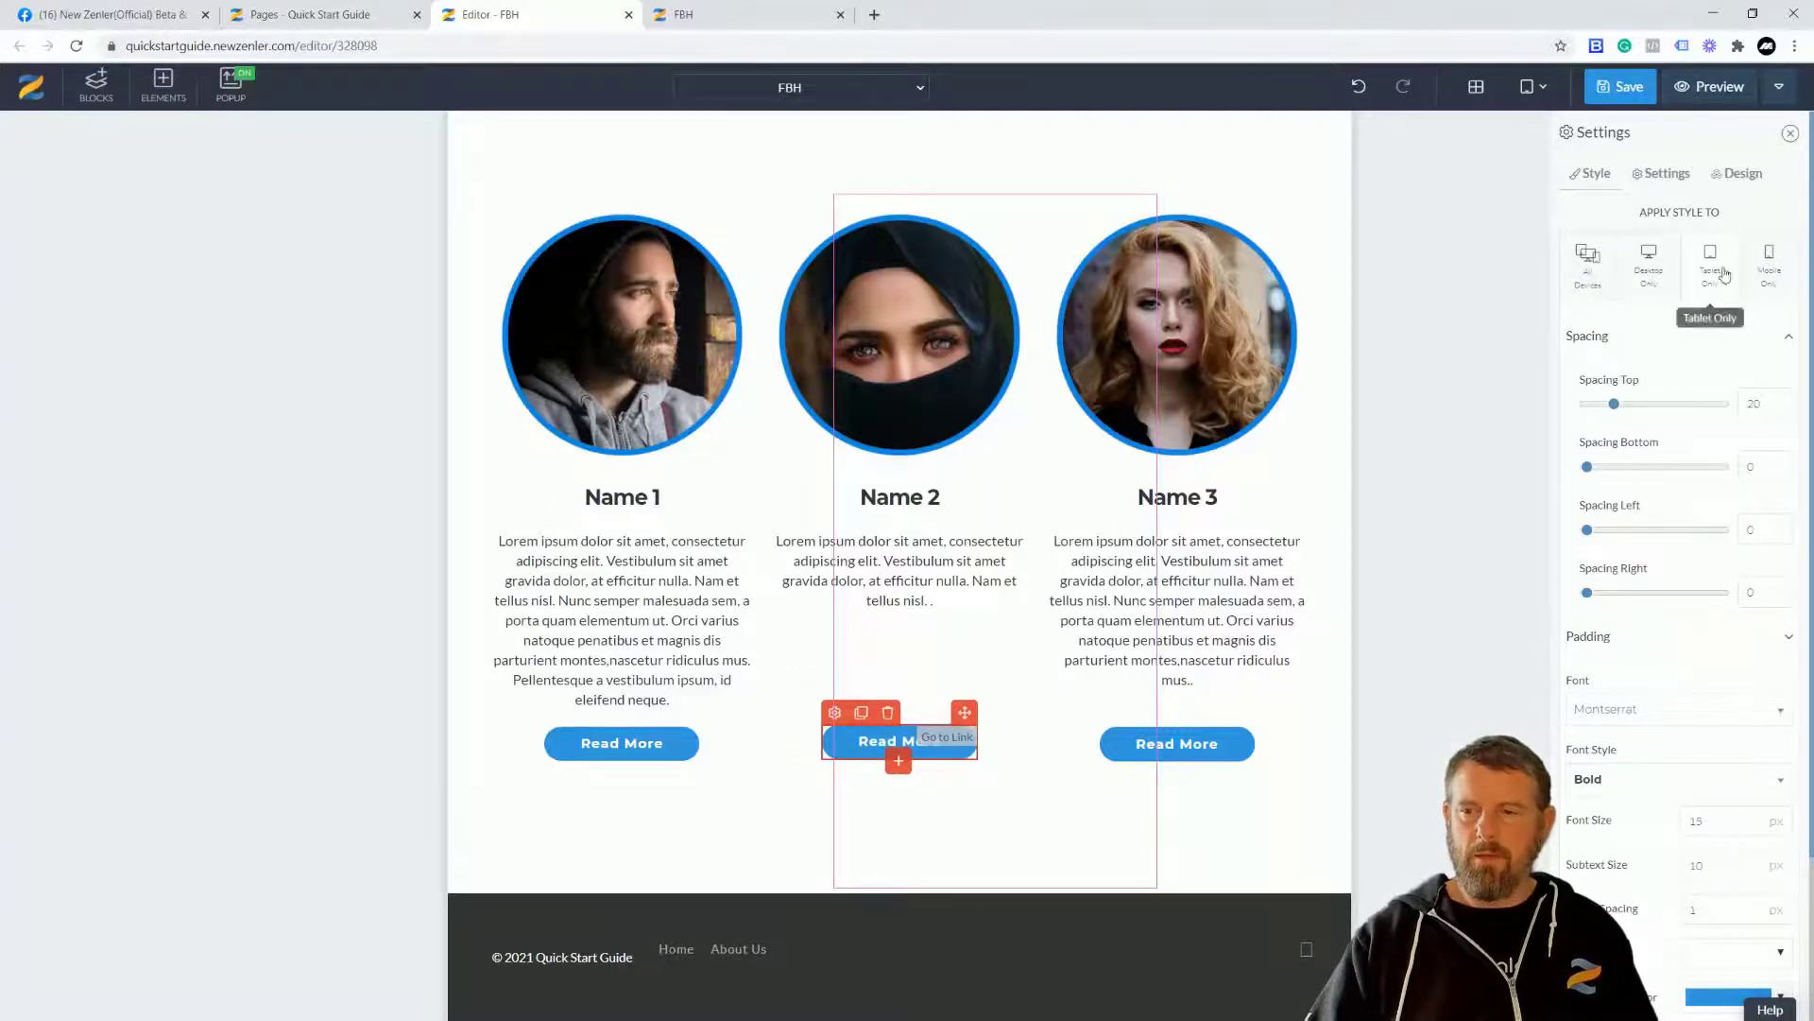
Check the button spacing in the mobile, tablet and desktop layouts, and save the page.
click(1769, 265)
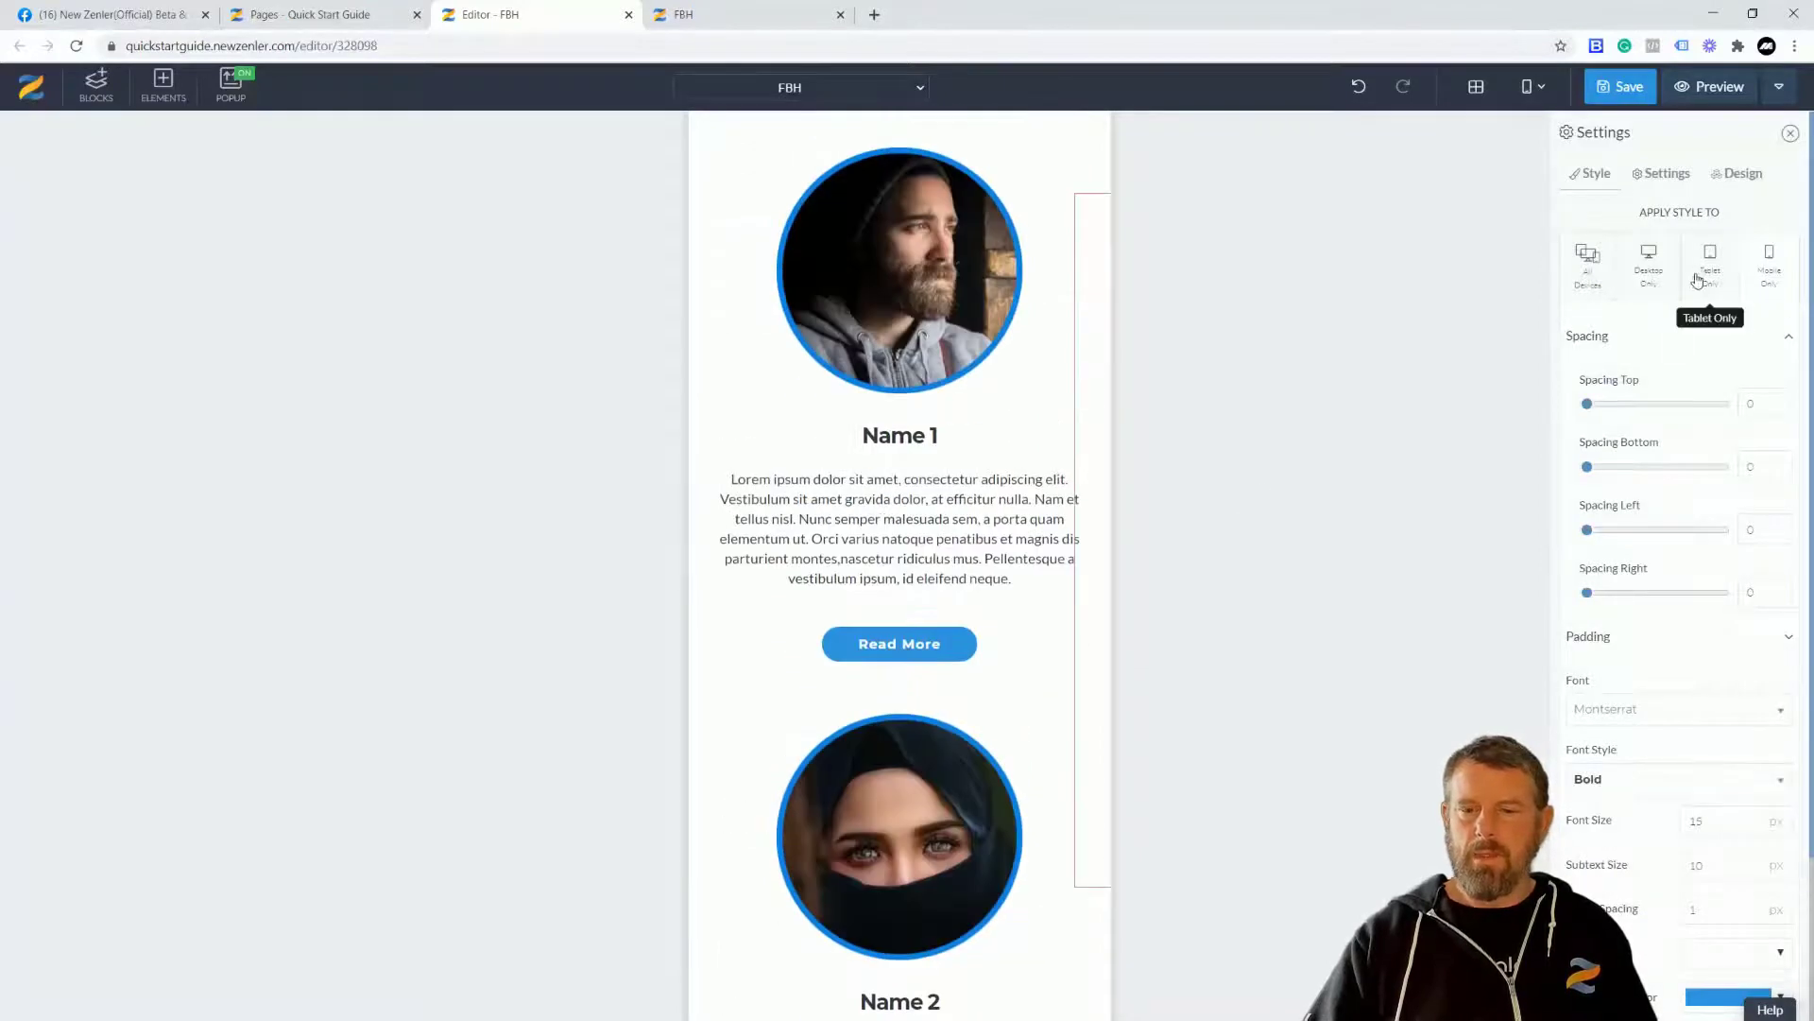
click(1698, 279)
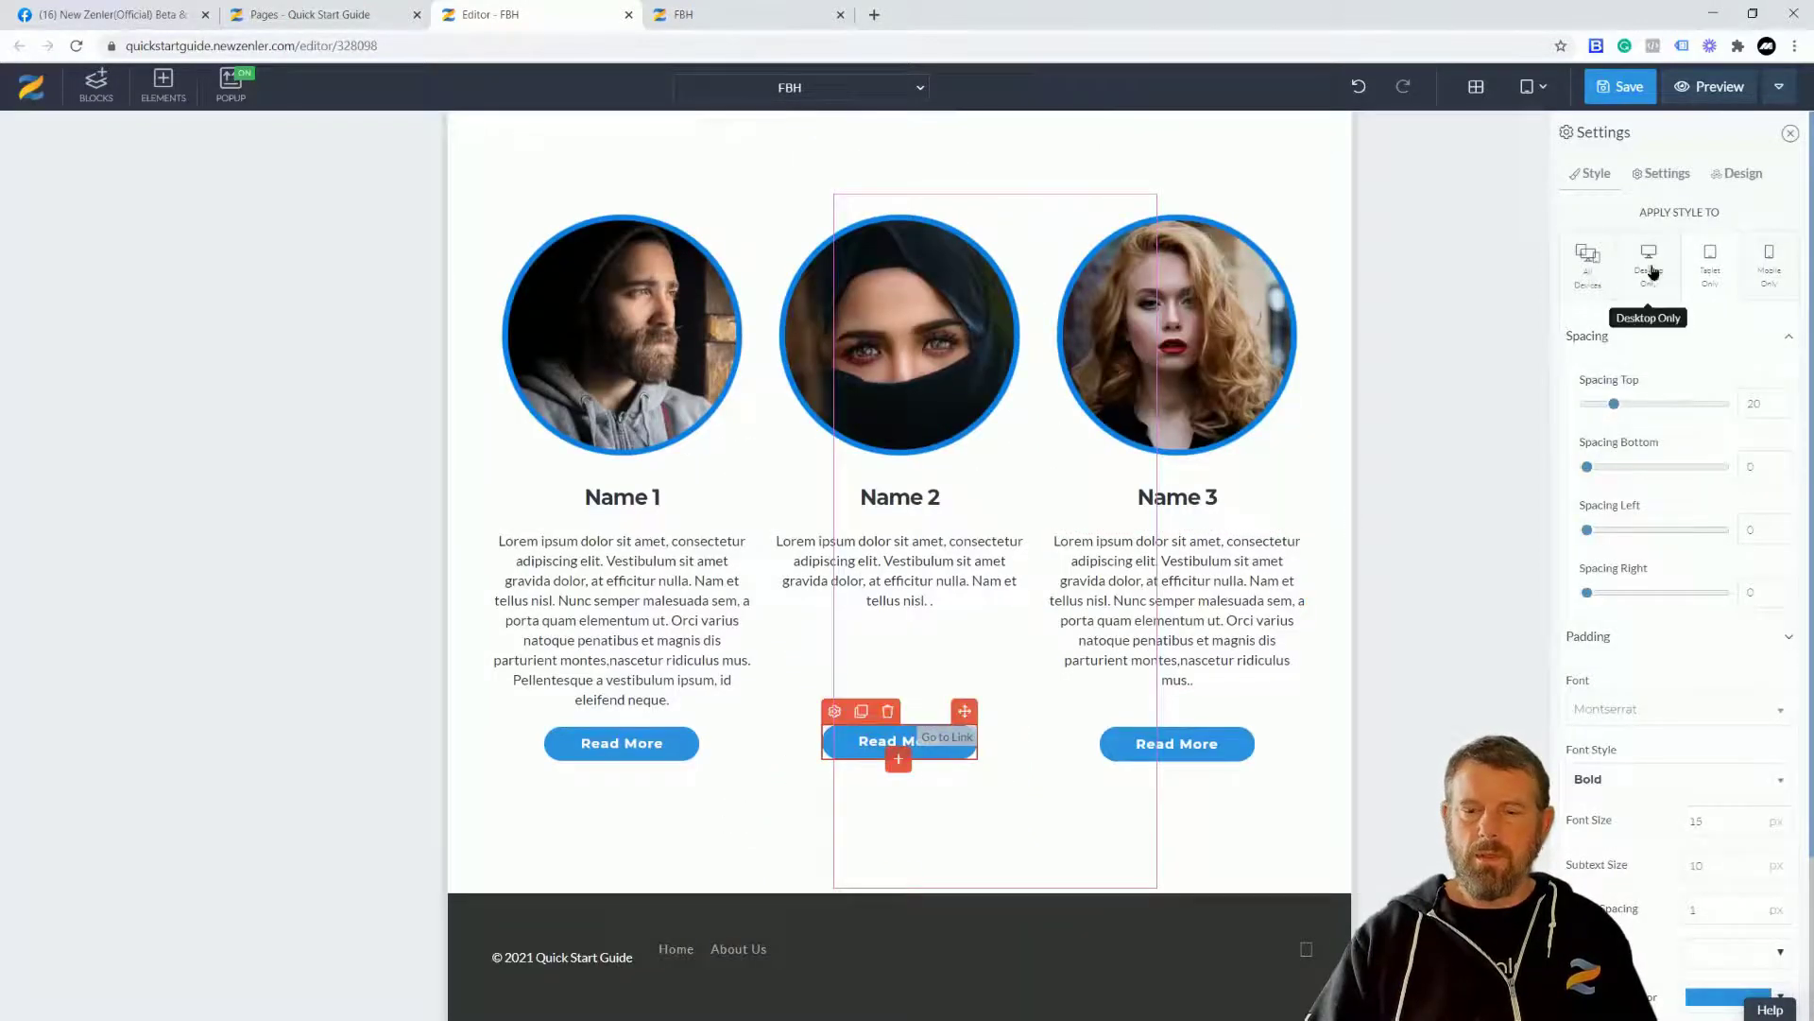
click(1651, 270)
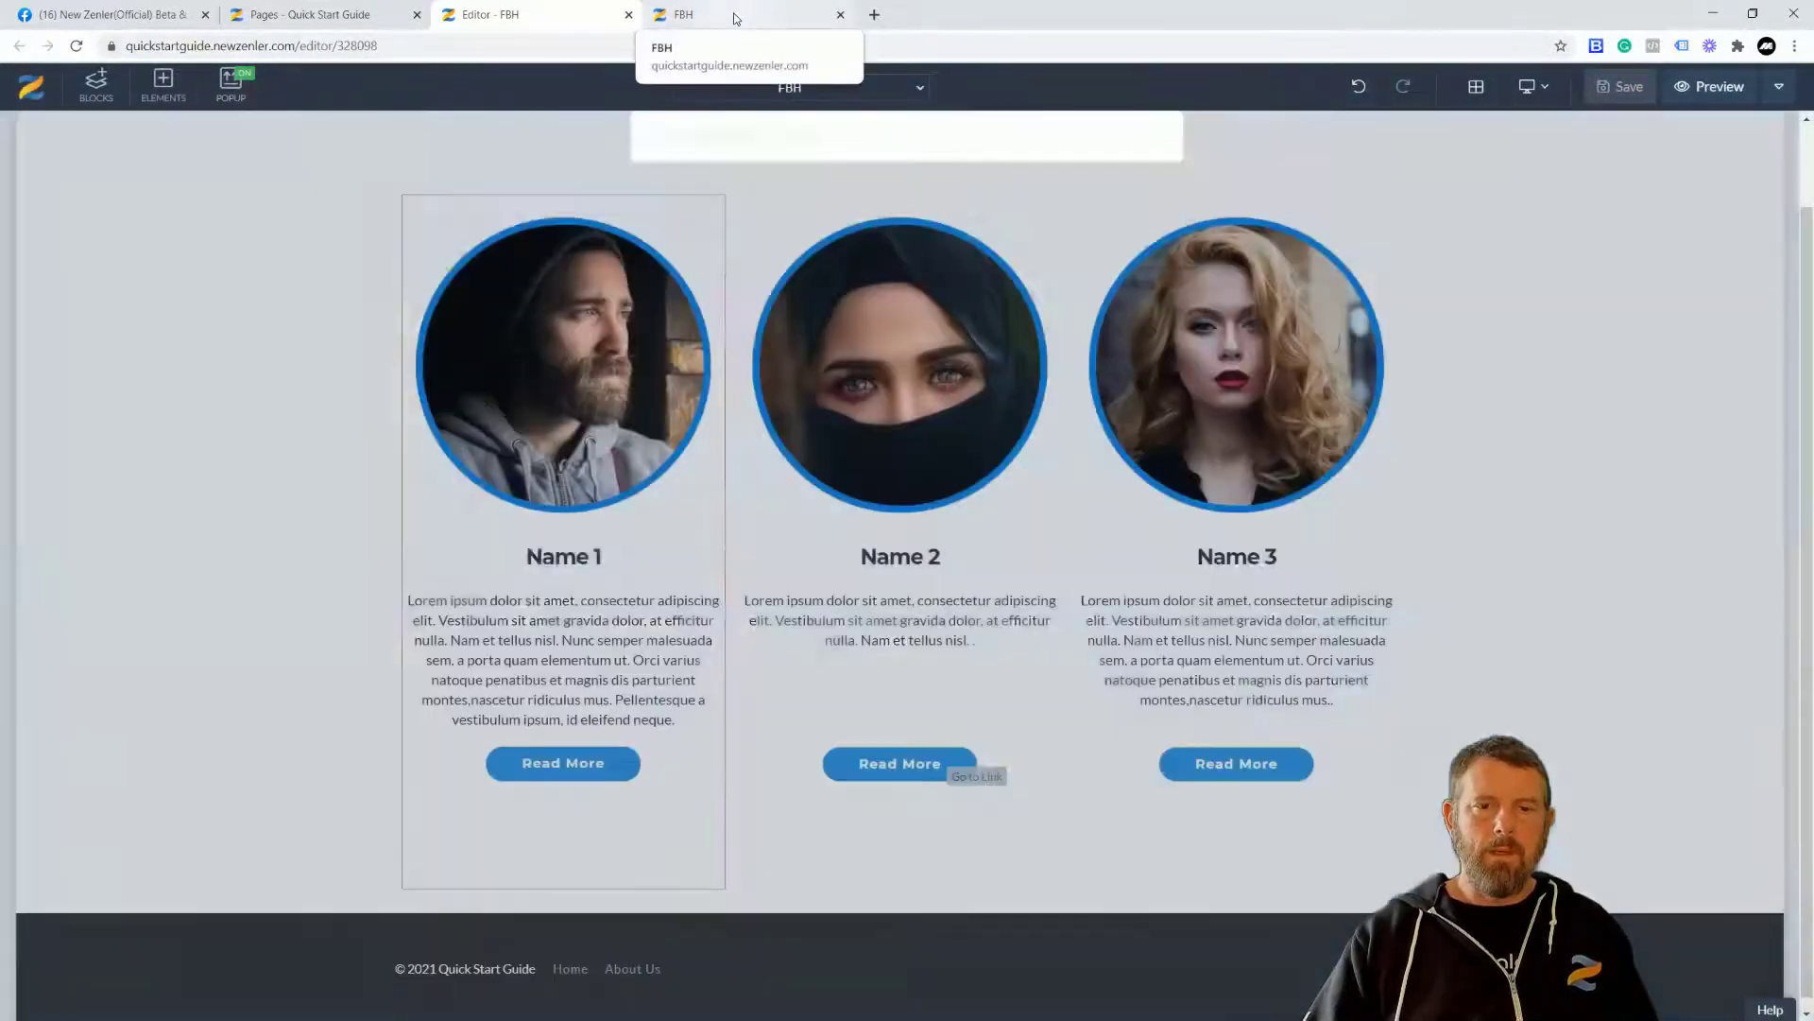
Reload the FBH preview and examine its layout from phone to desktop width in the developer tools' responsive mode, closing the tools when done.
click(732, 17)
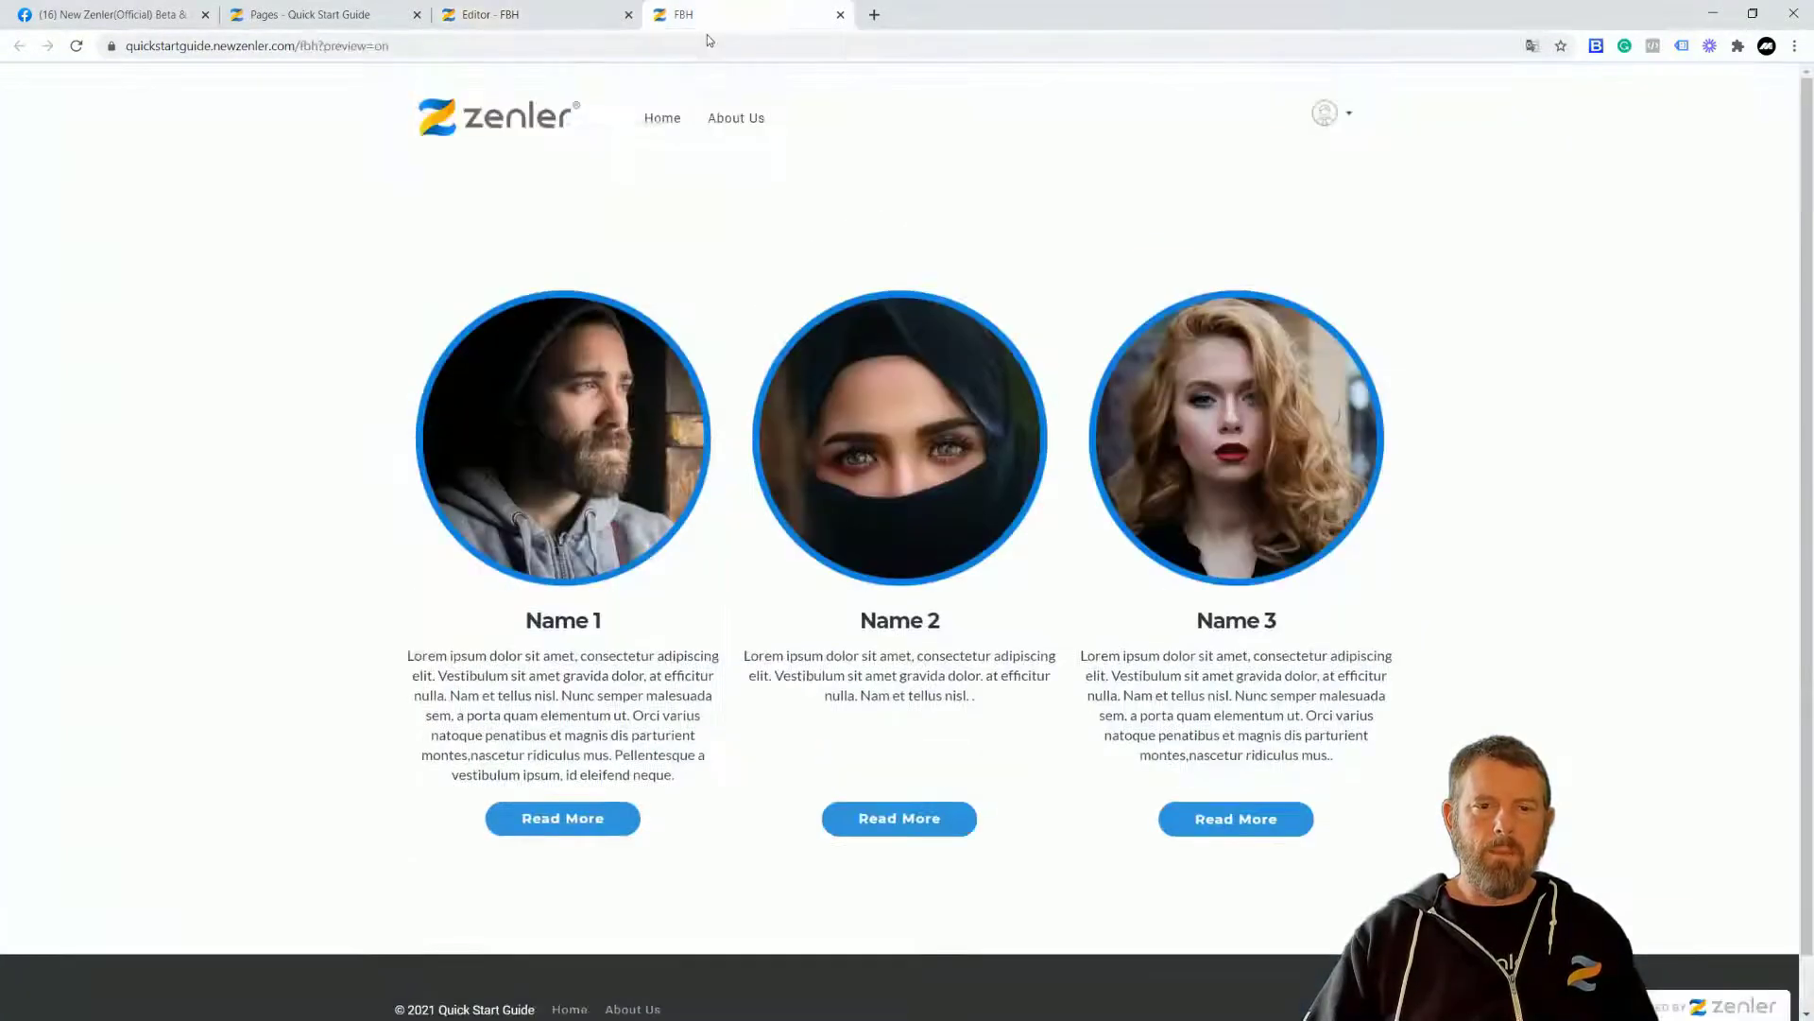
click(75, 47)
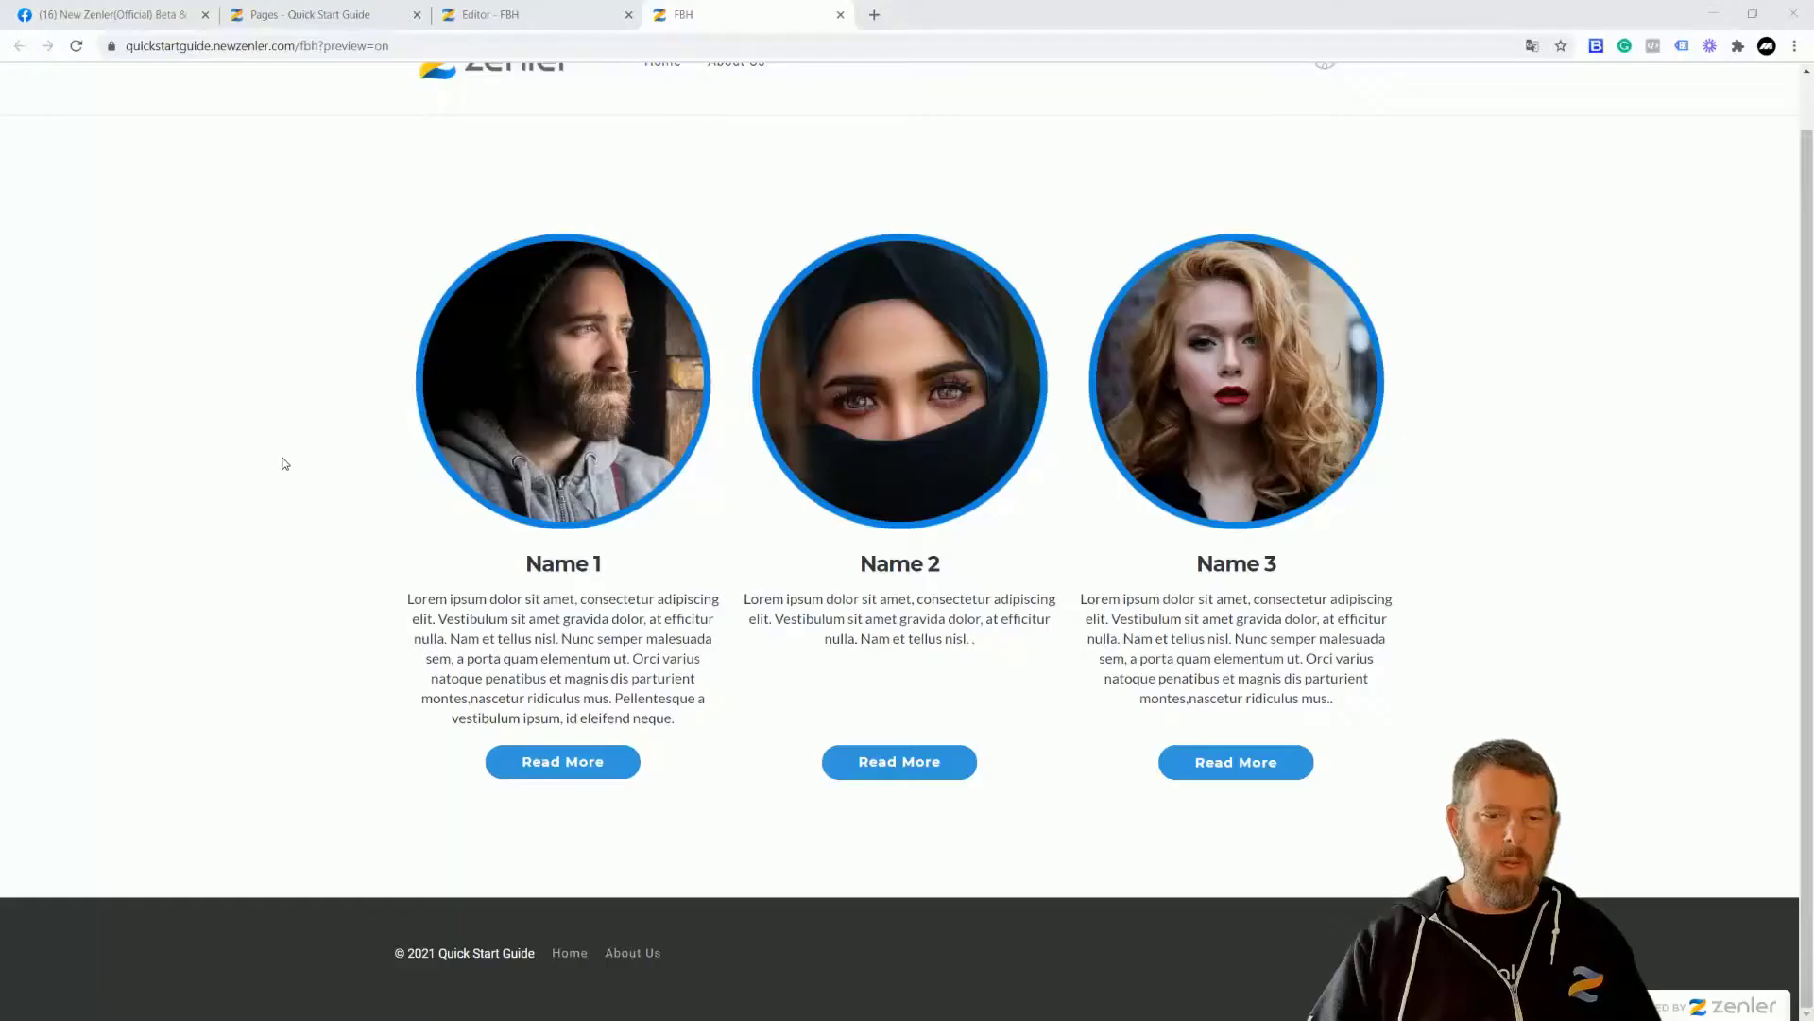
right_click(256, 330)
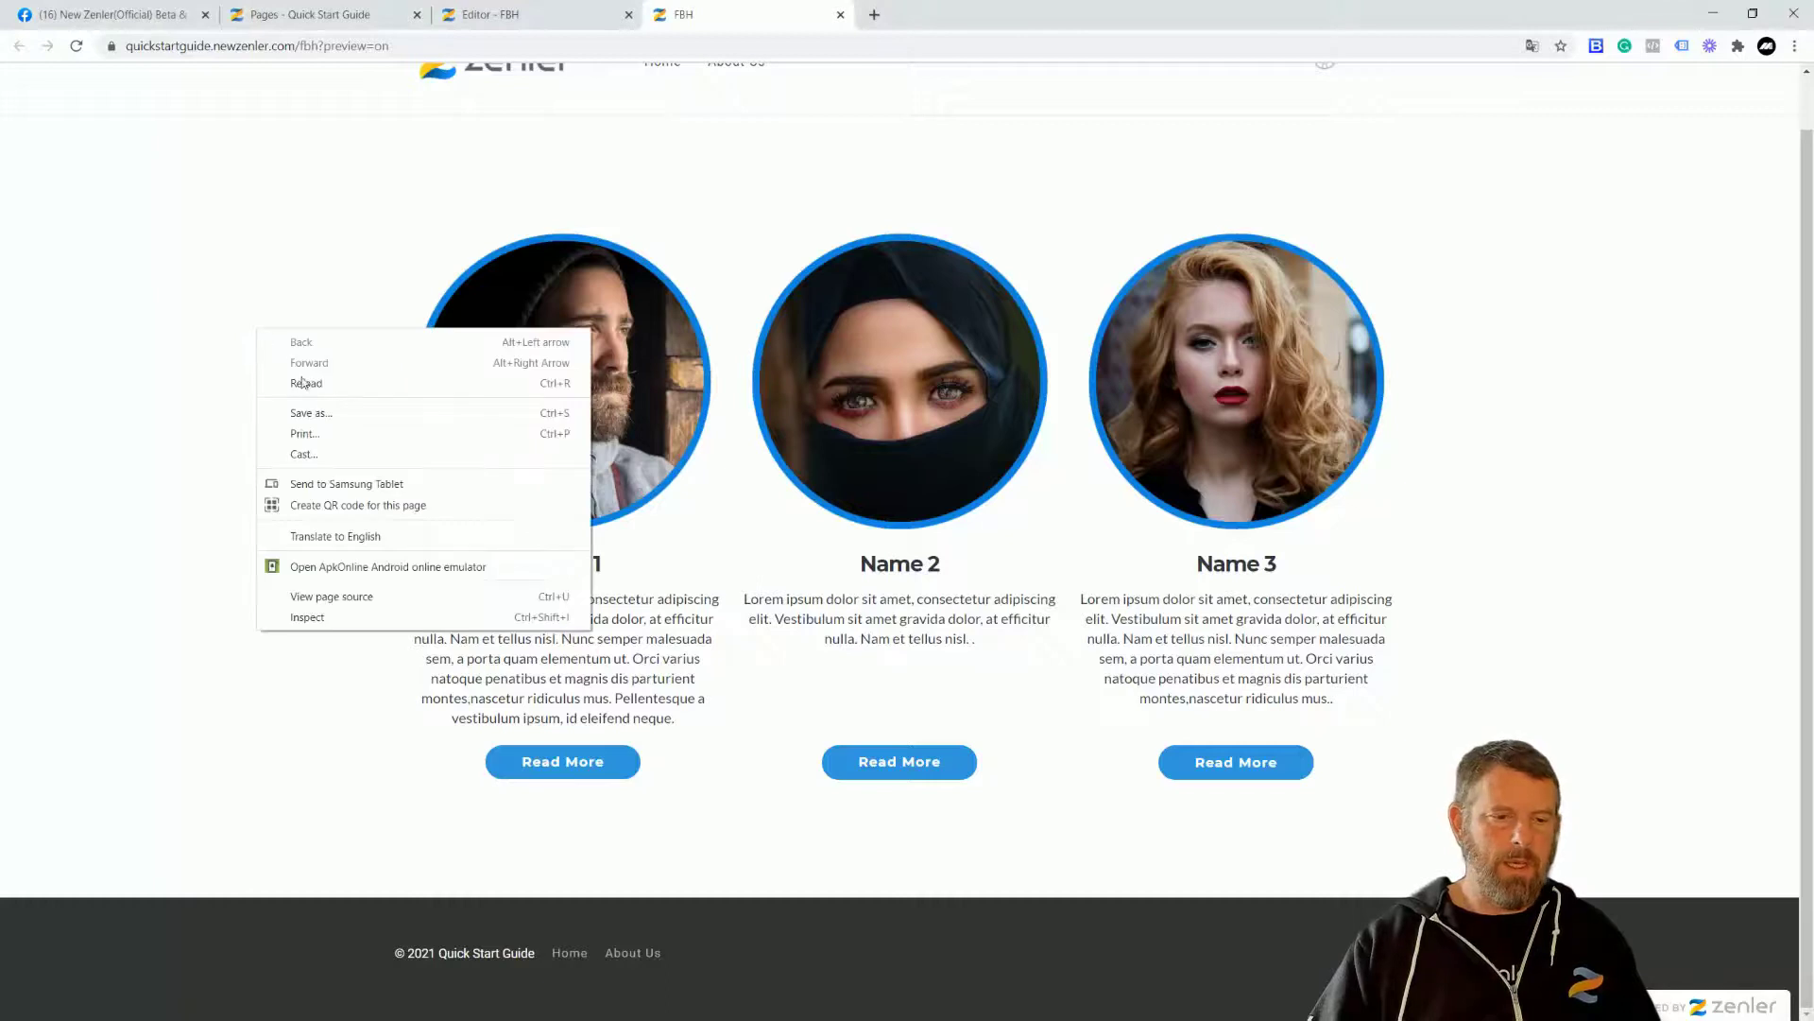
click(333, 618)
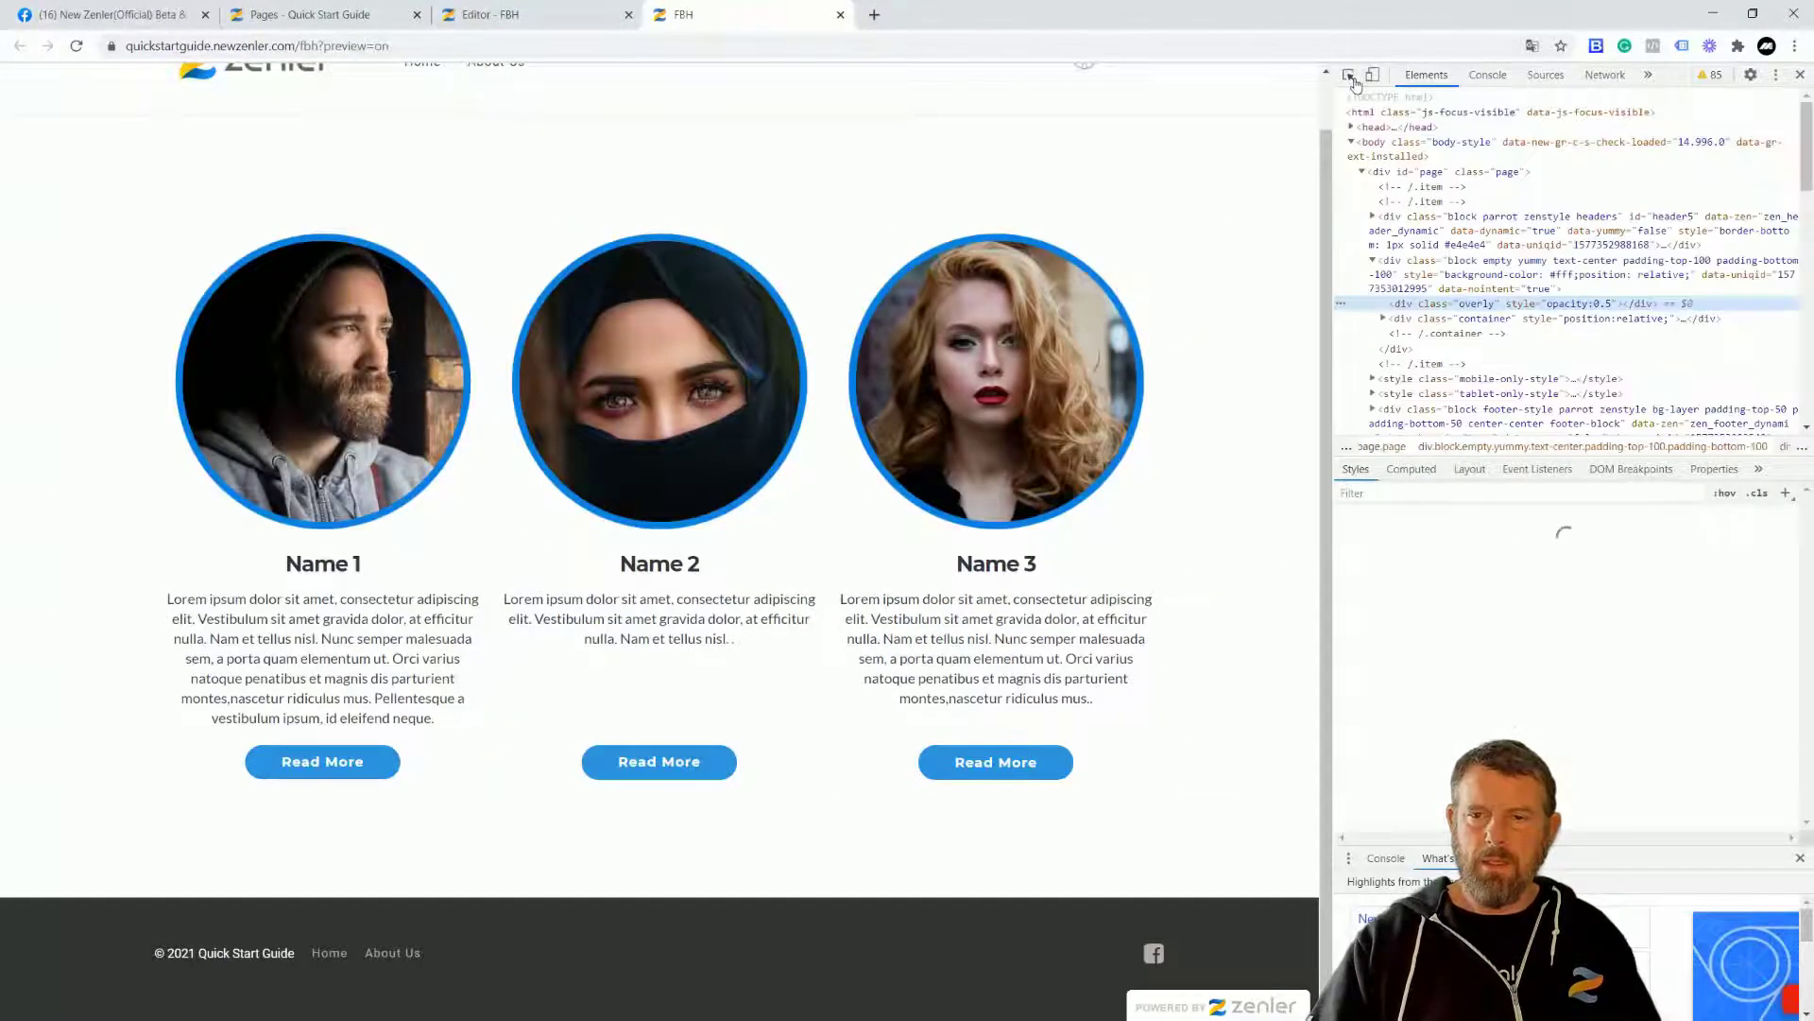
click(1372, 76)
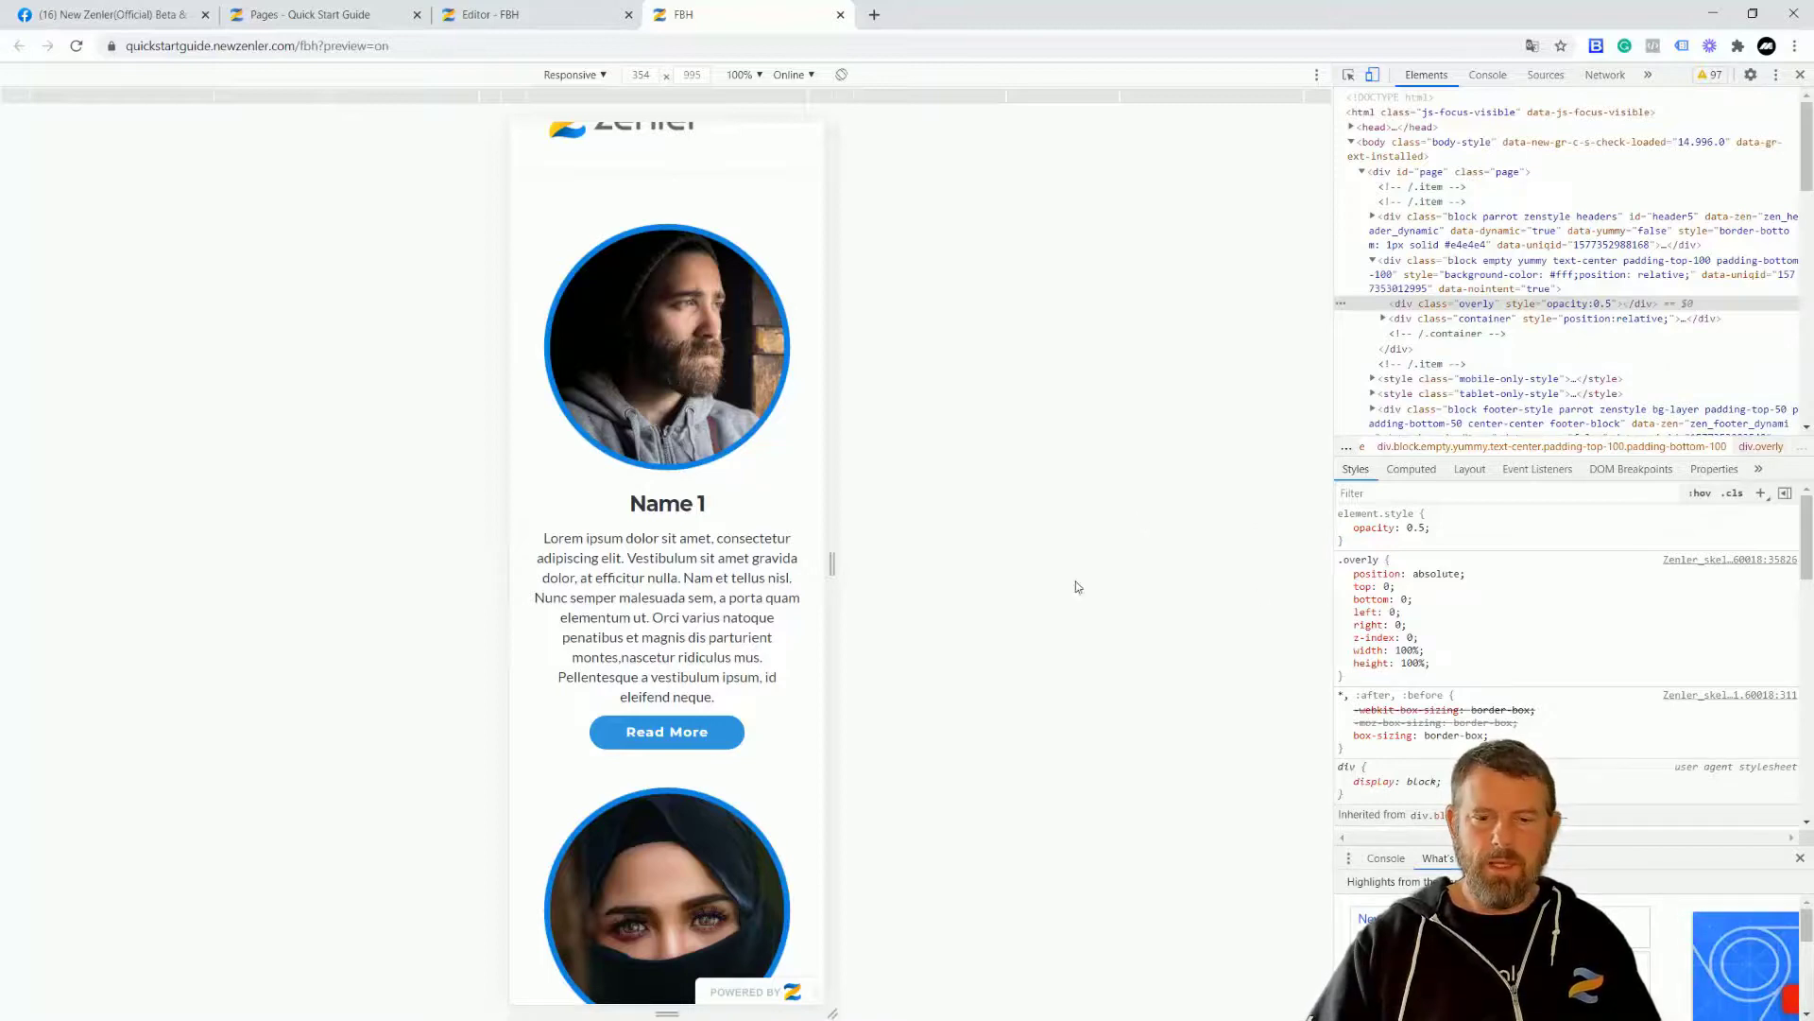
drag(826, 567, 1377, 580)
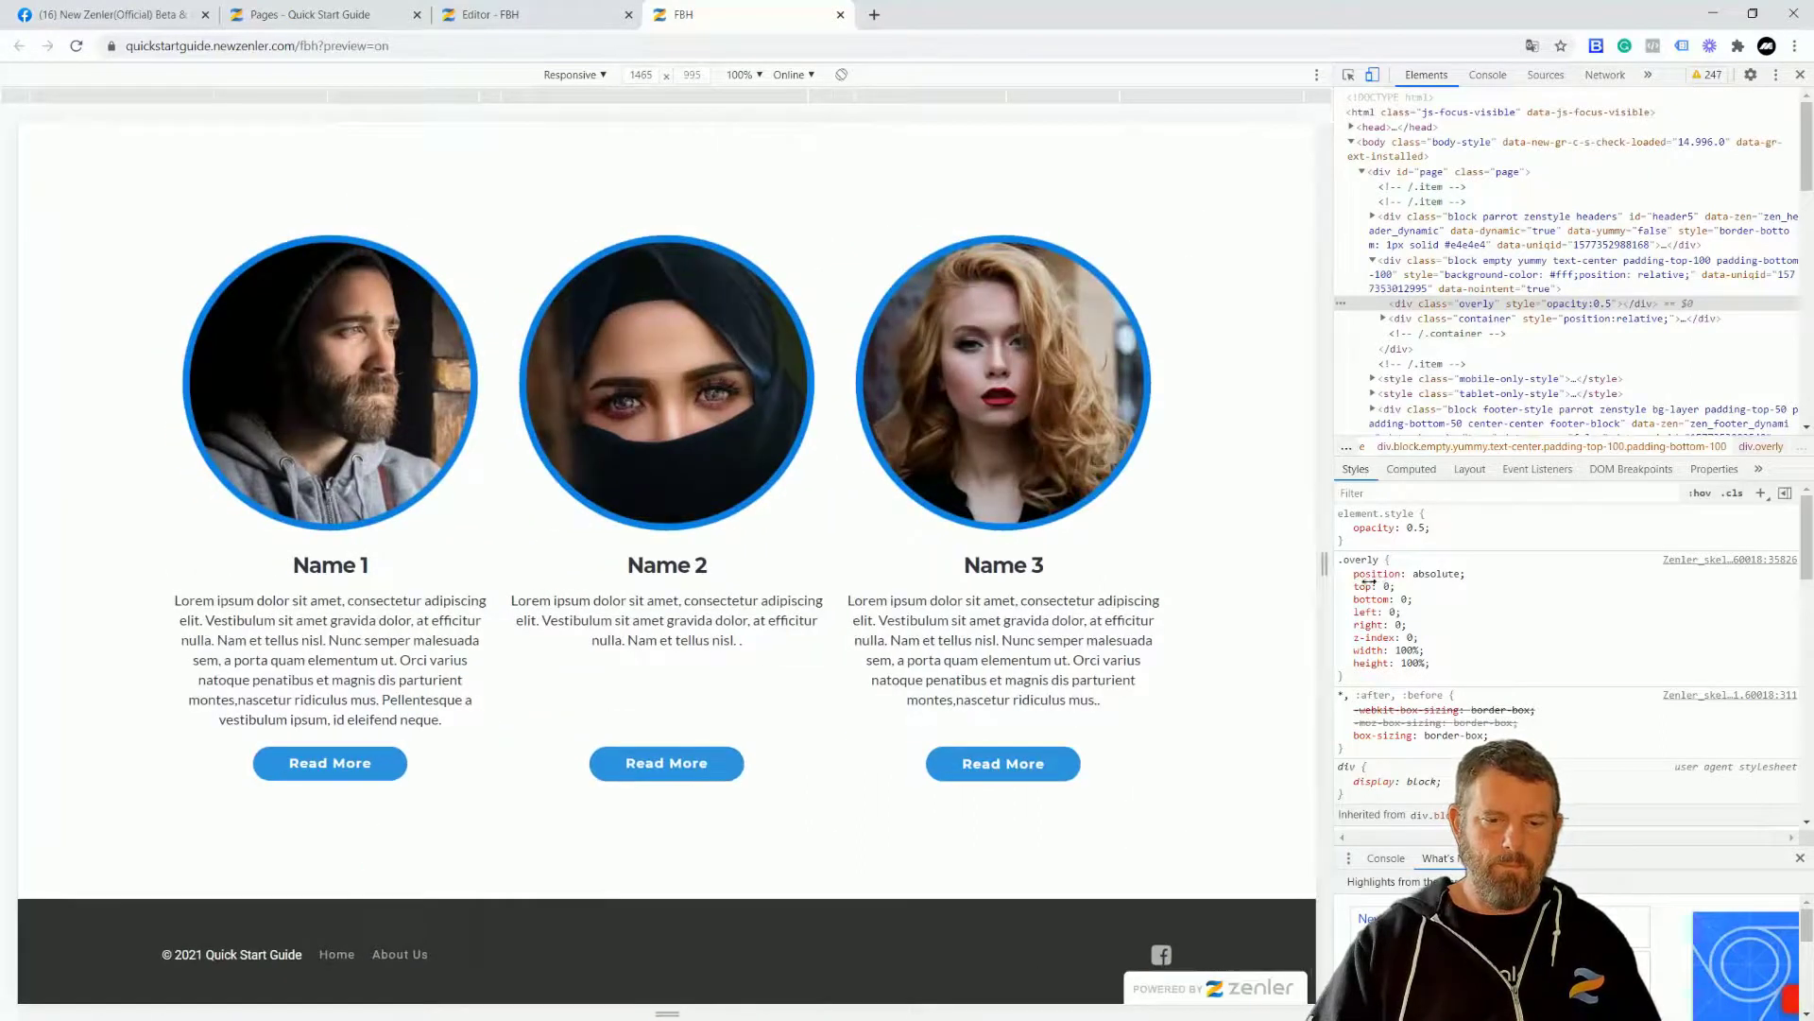
click(1373, 75)
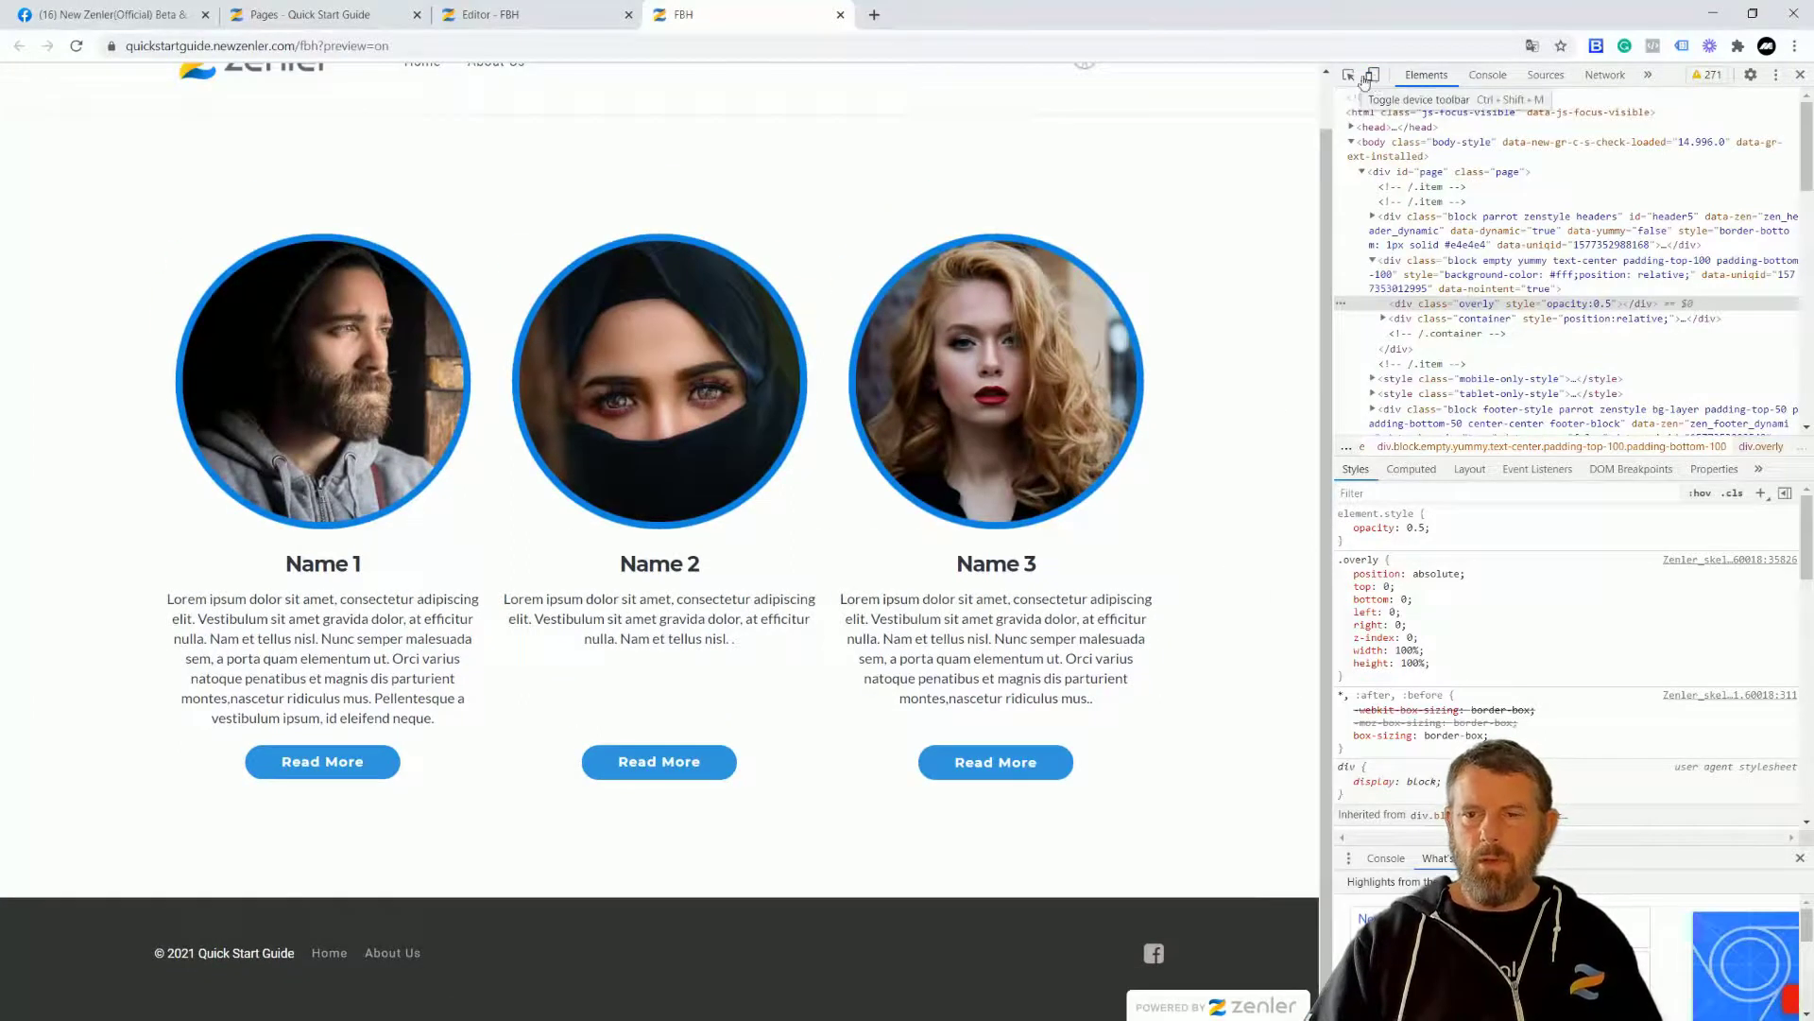
click(1800, 76)
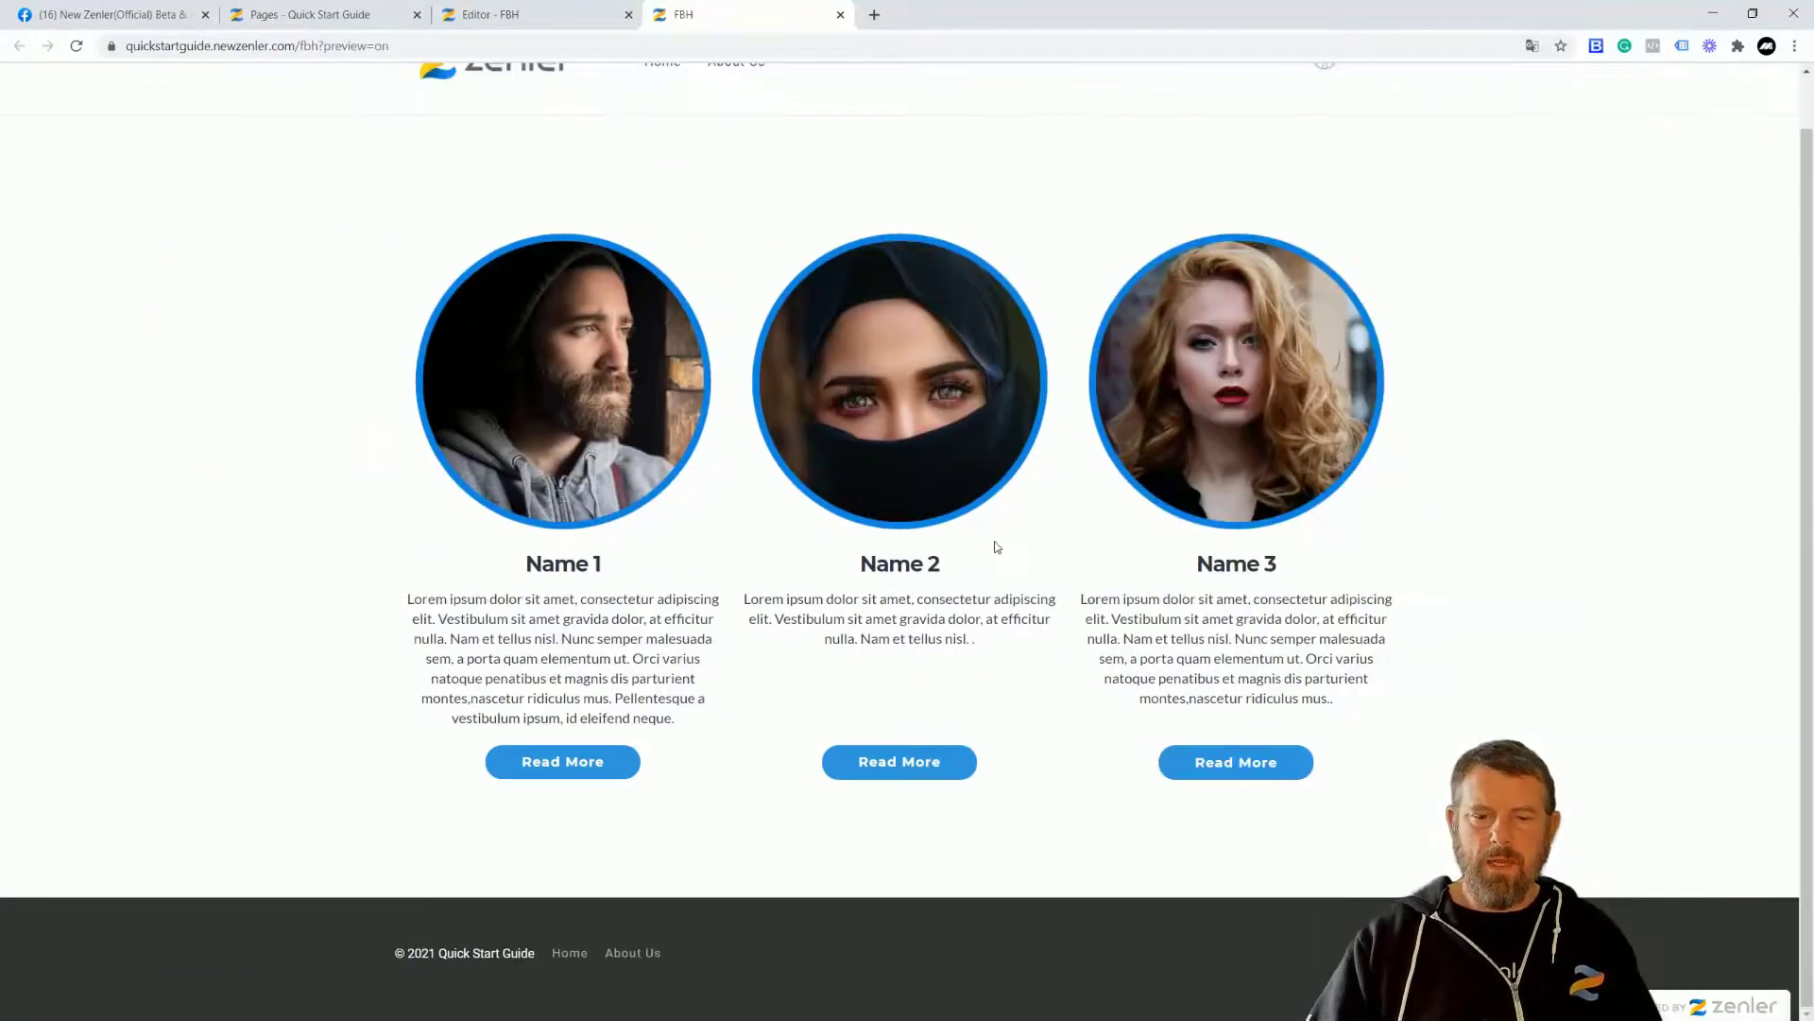
Return to the FBH page editor and examine the all-devices spacing of the "Name 1" paragraph and the "Name 2" paragraph.
scroll(731, 286, up, 1)
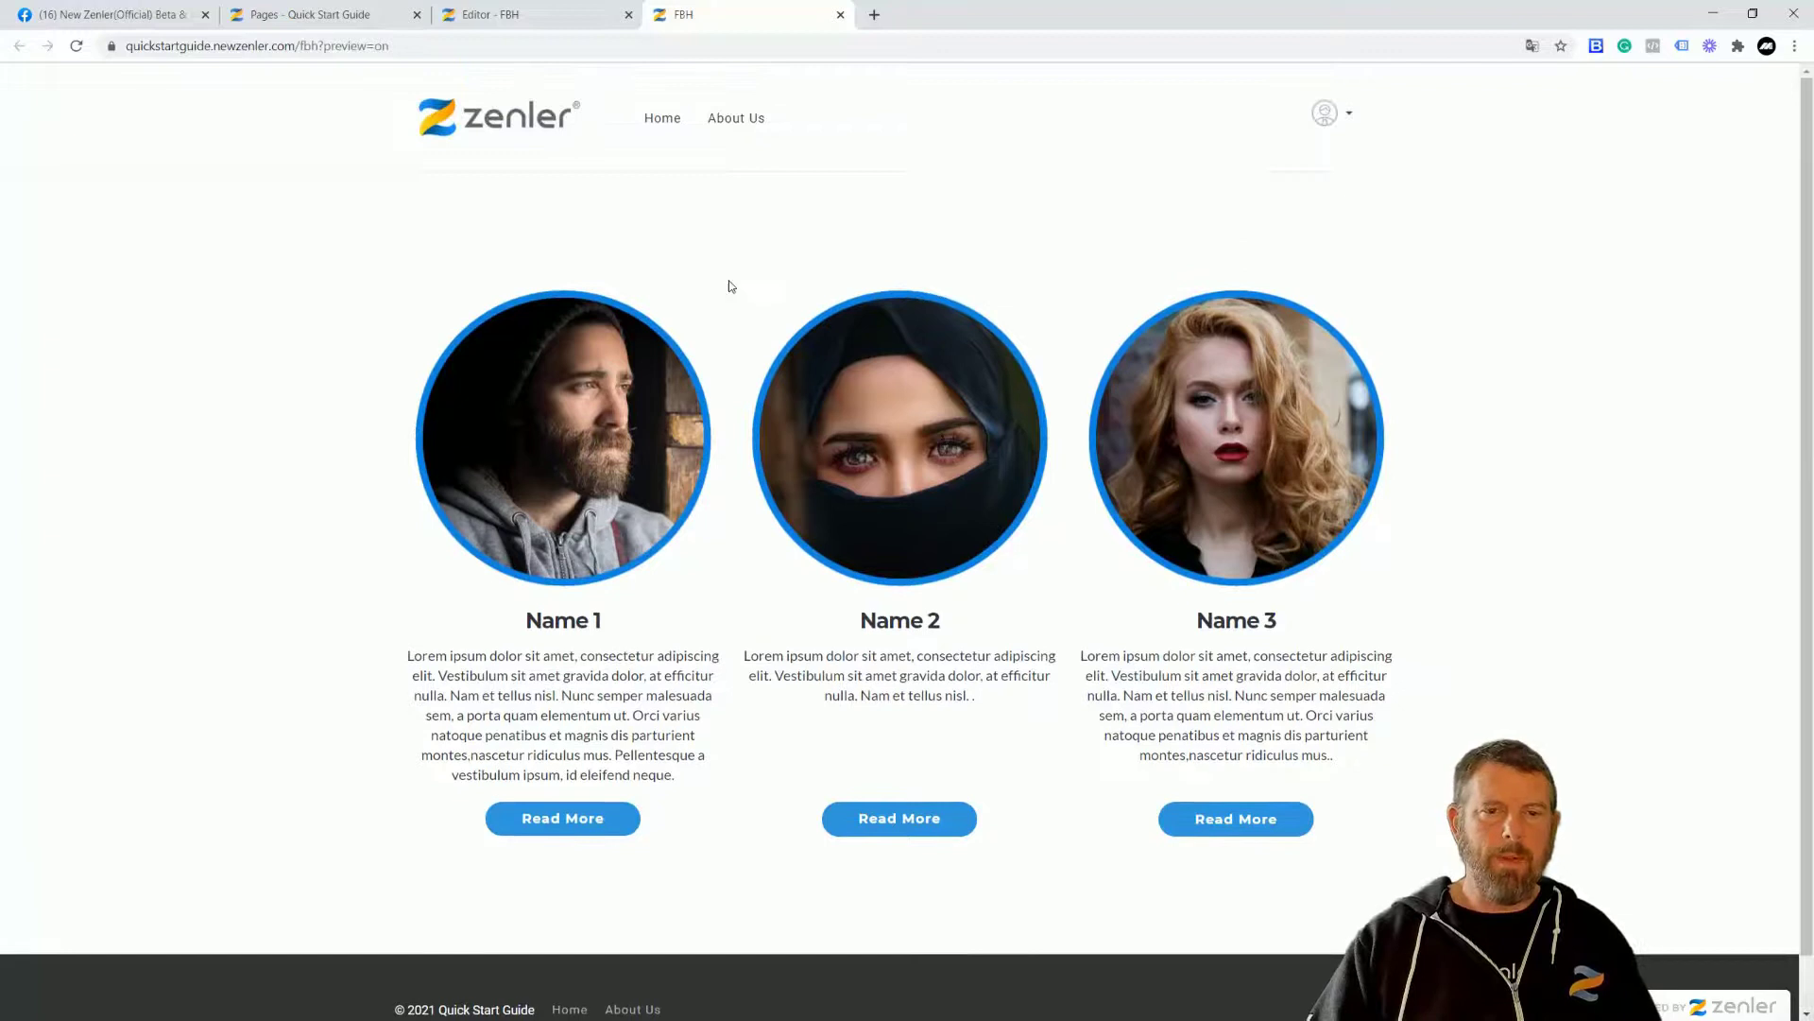
click(532, 16)
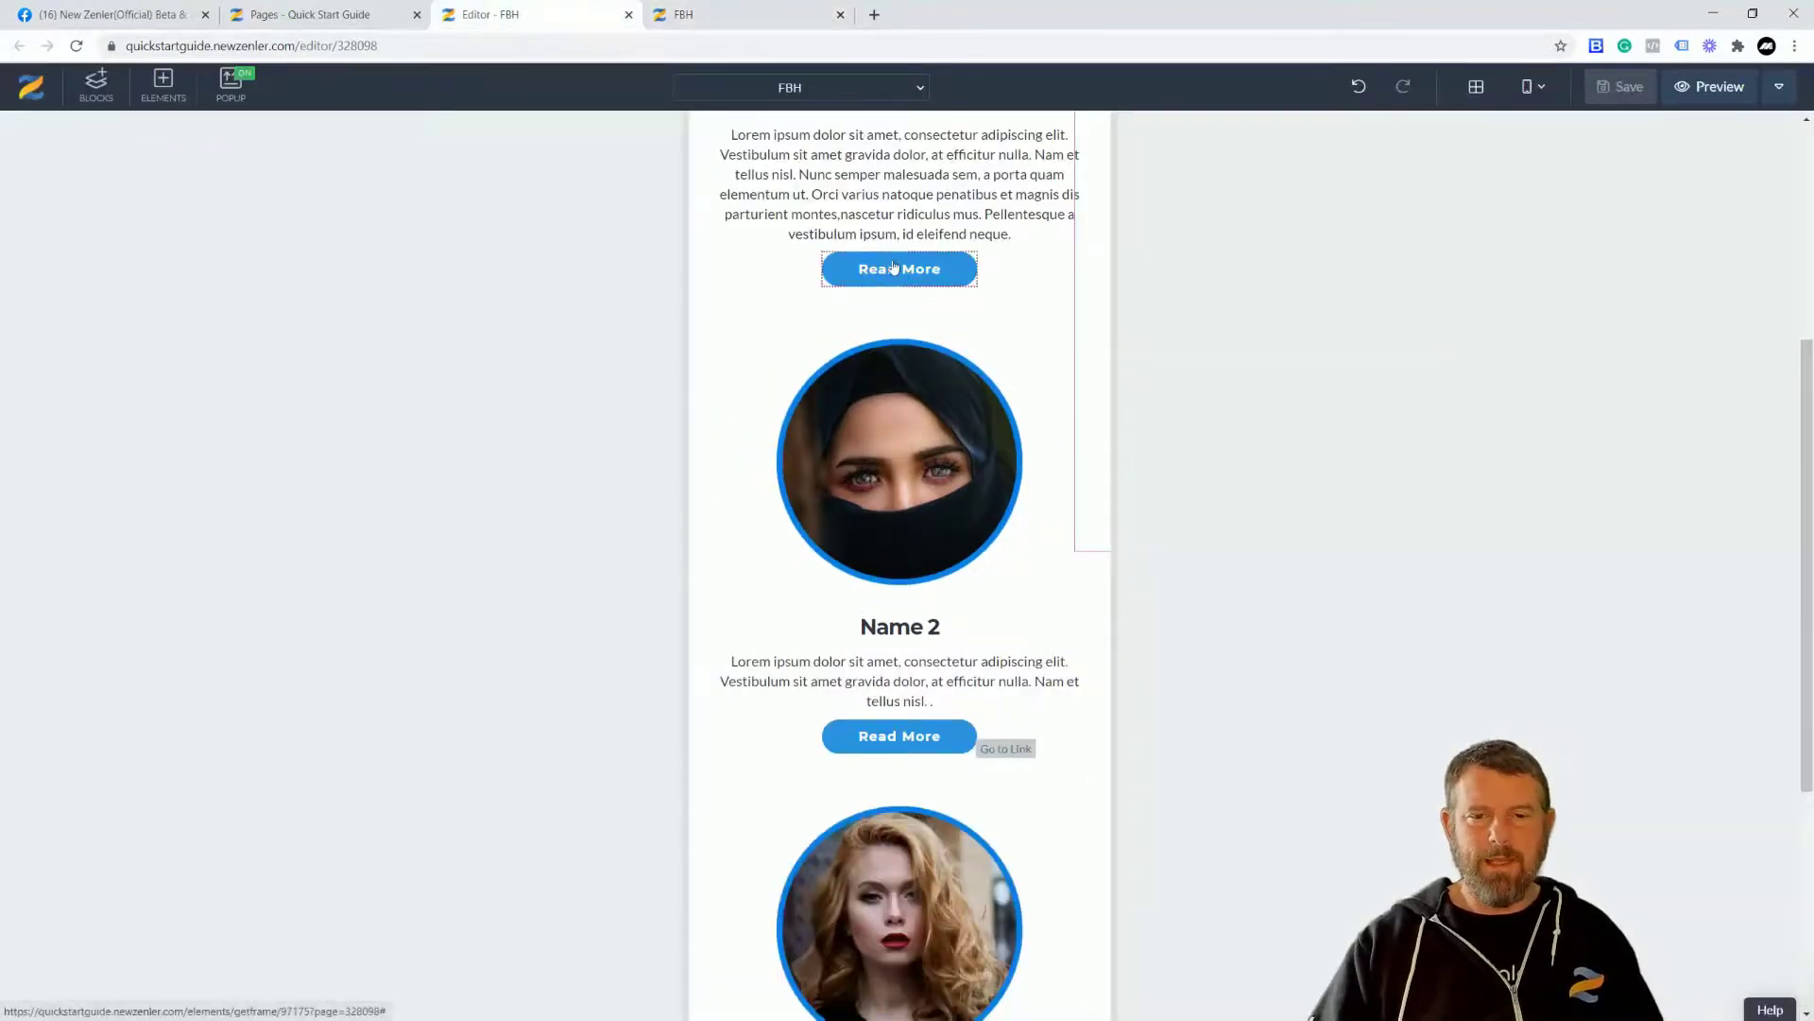
click(752, 170)
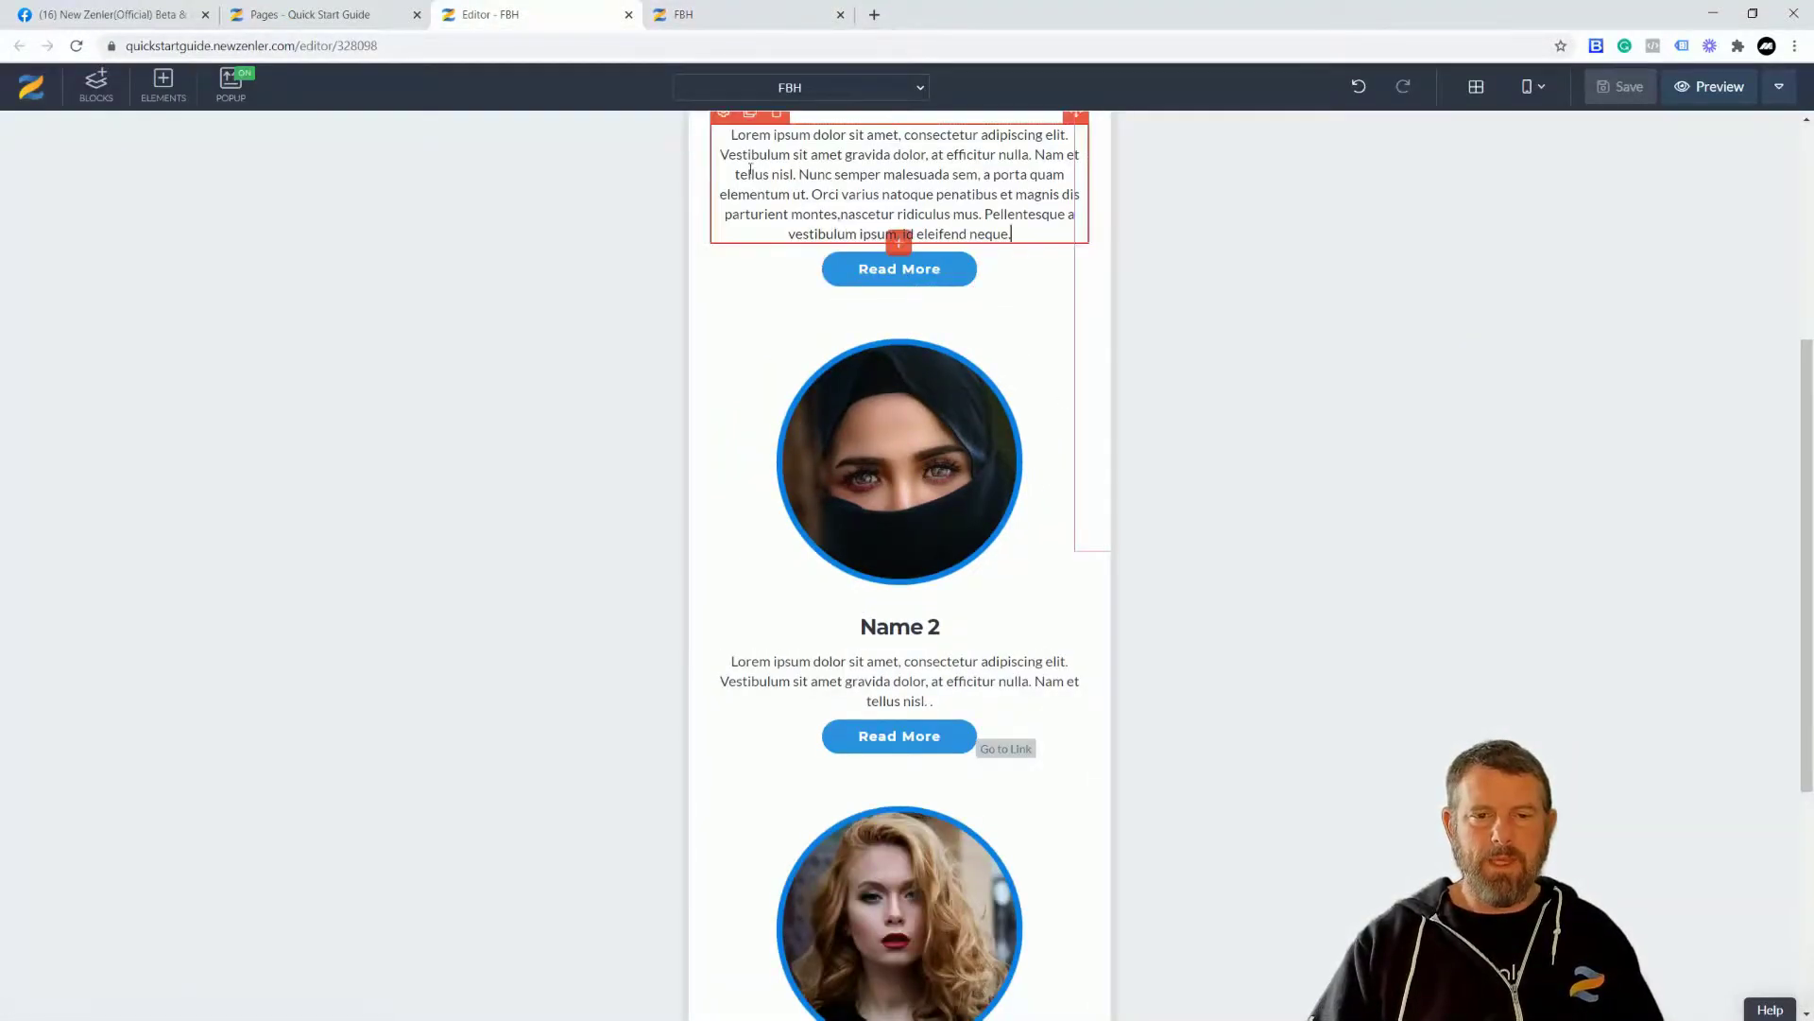
click(725, 116)
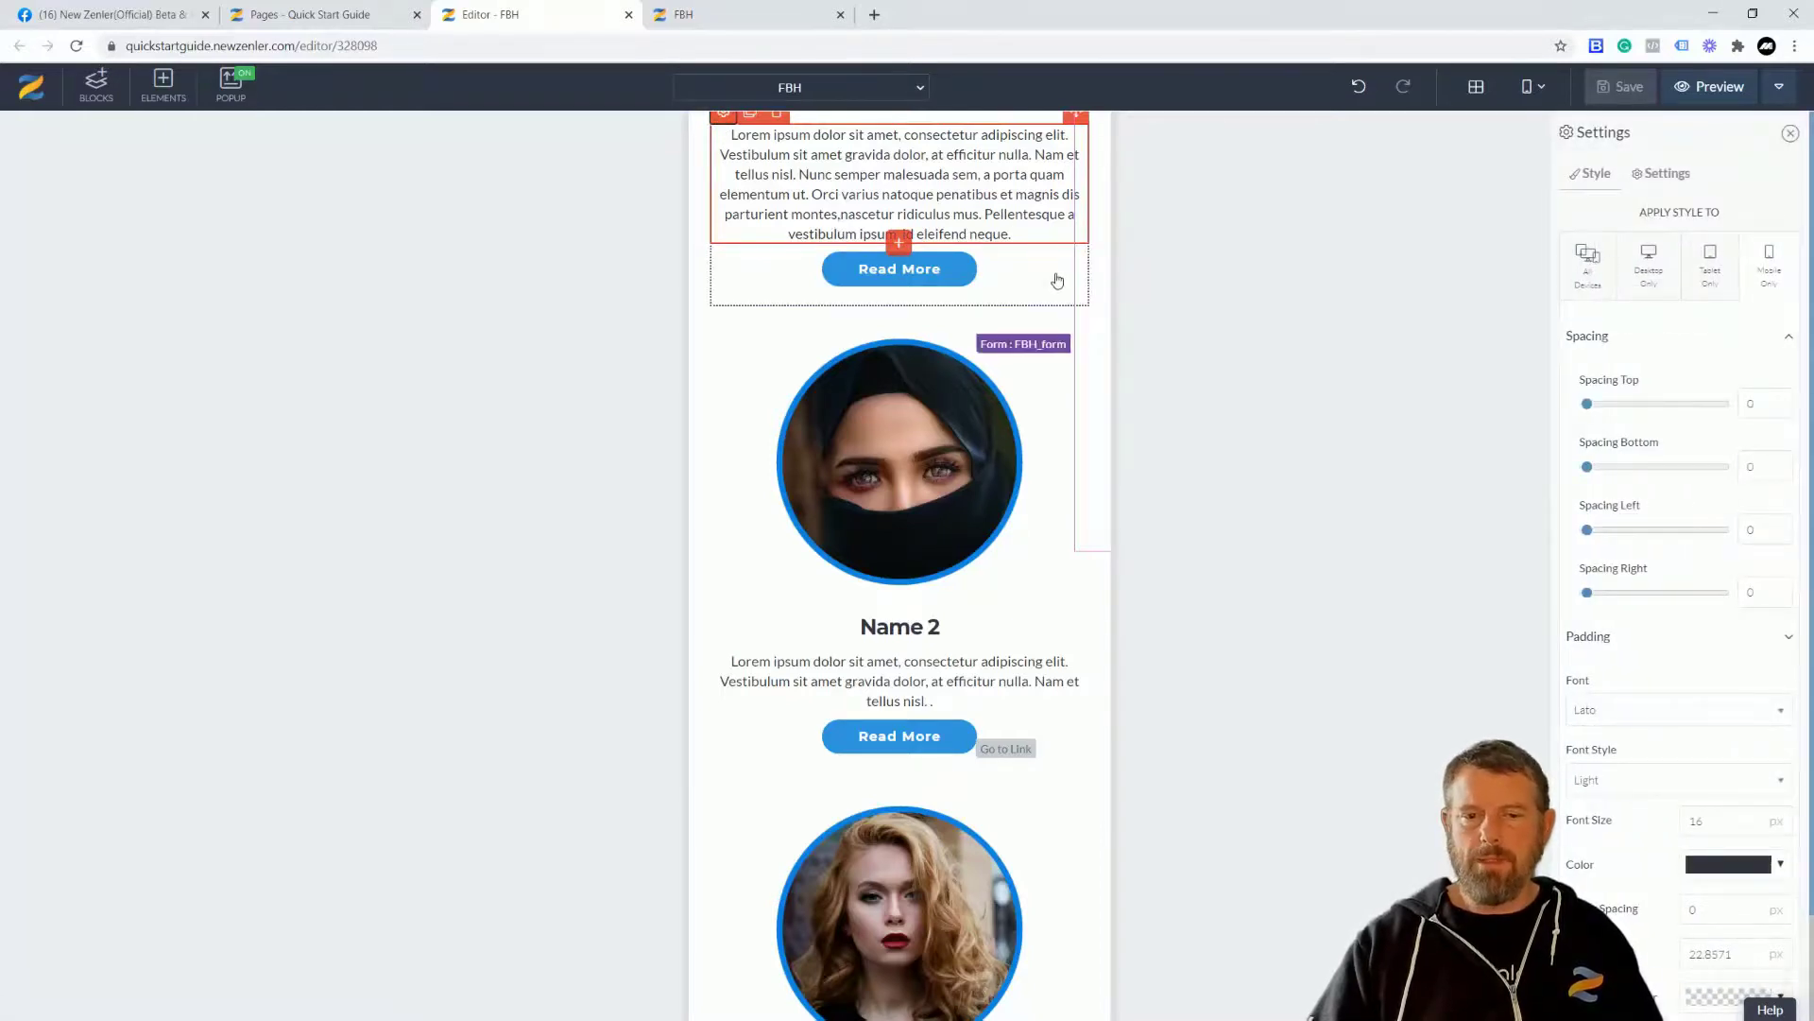
click(1589, 266)
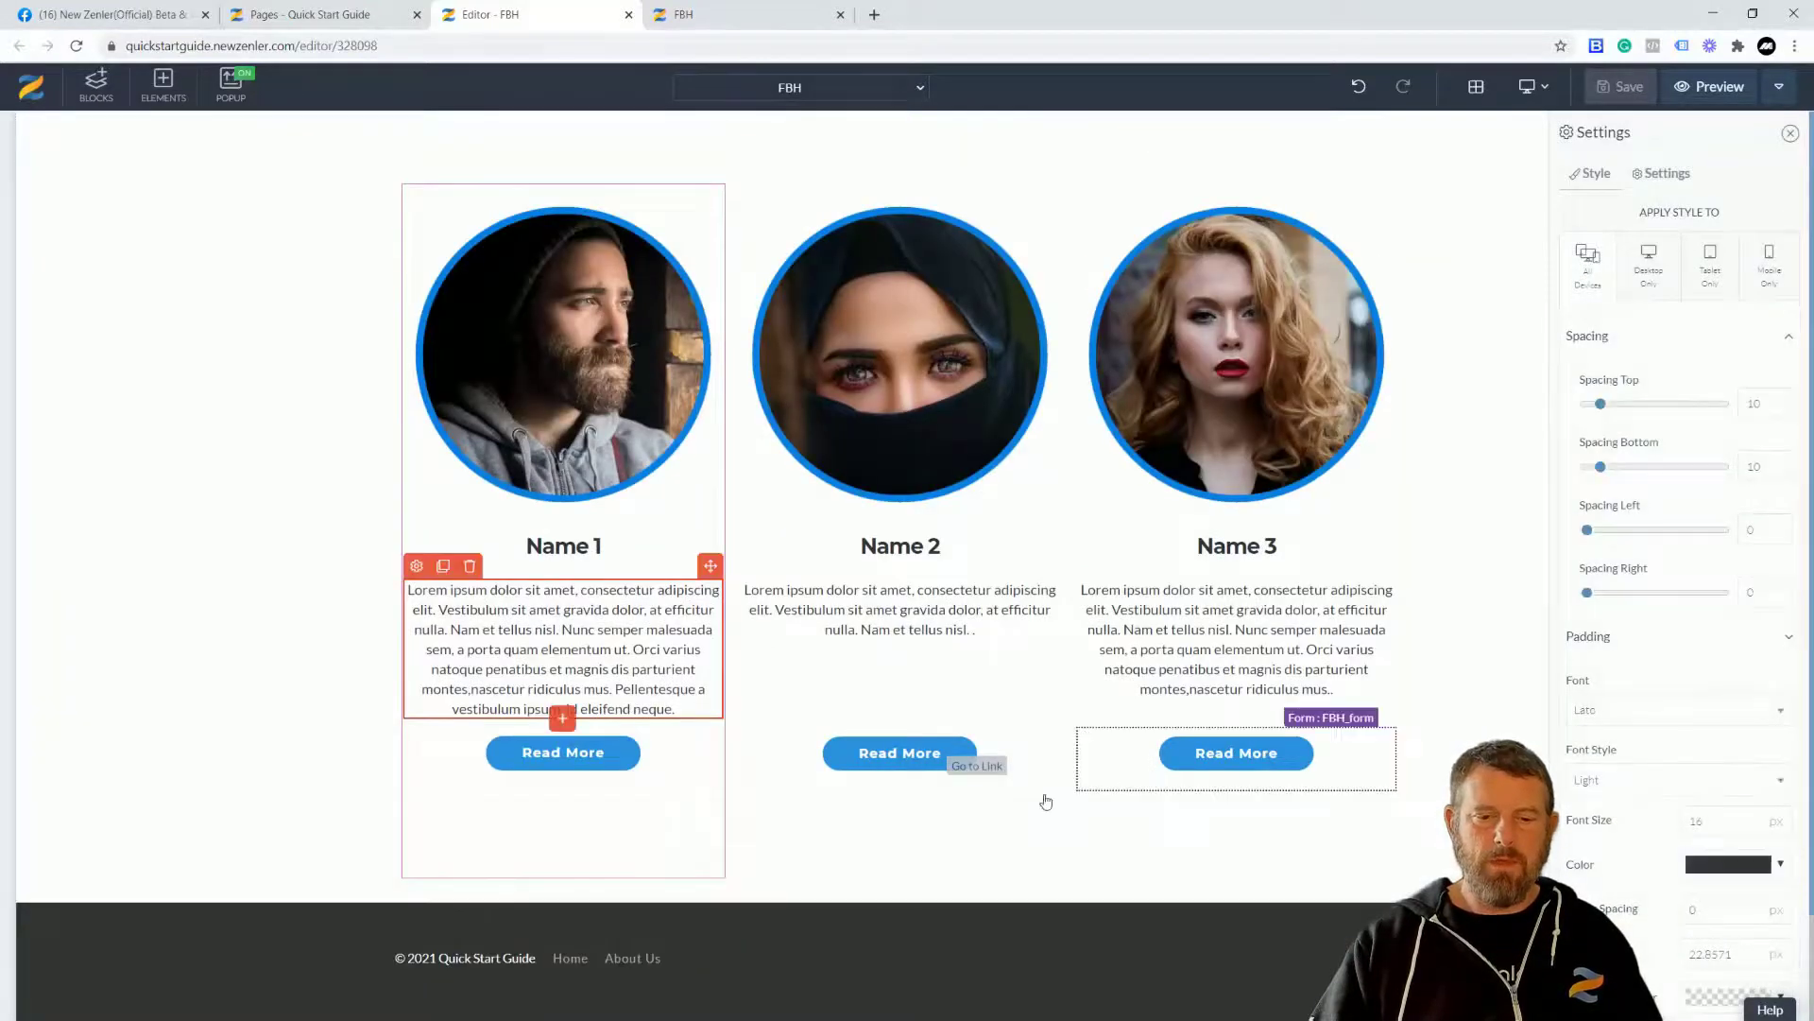
click(974, 629)
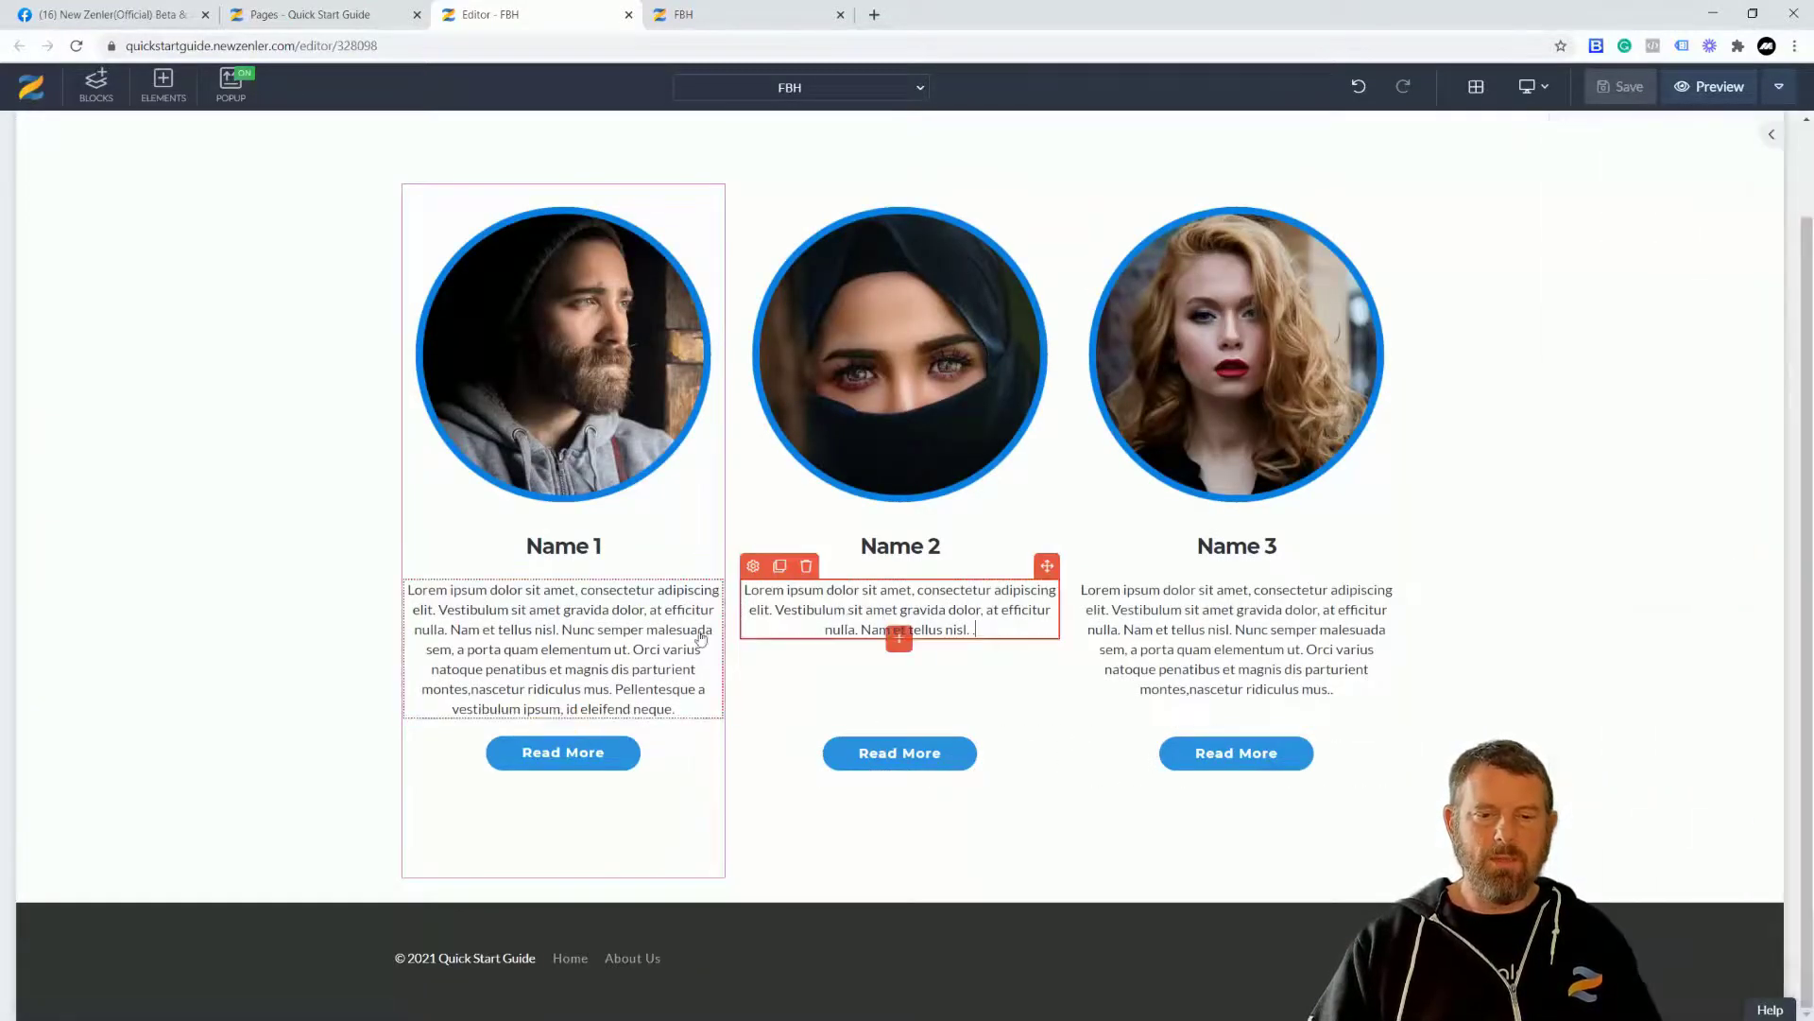
click(755, 569)
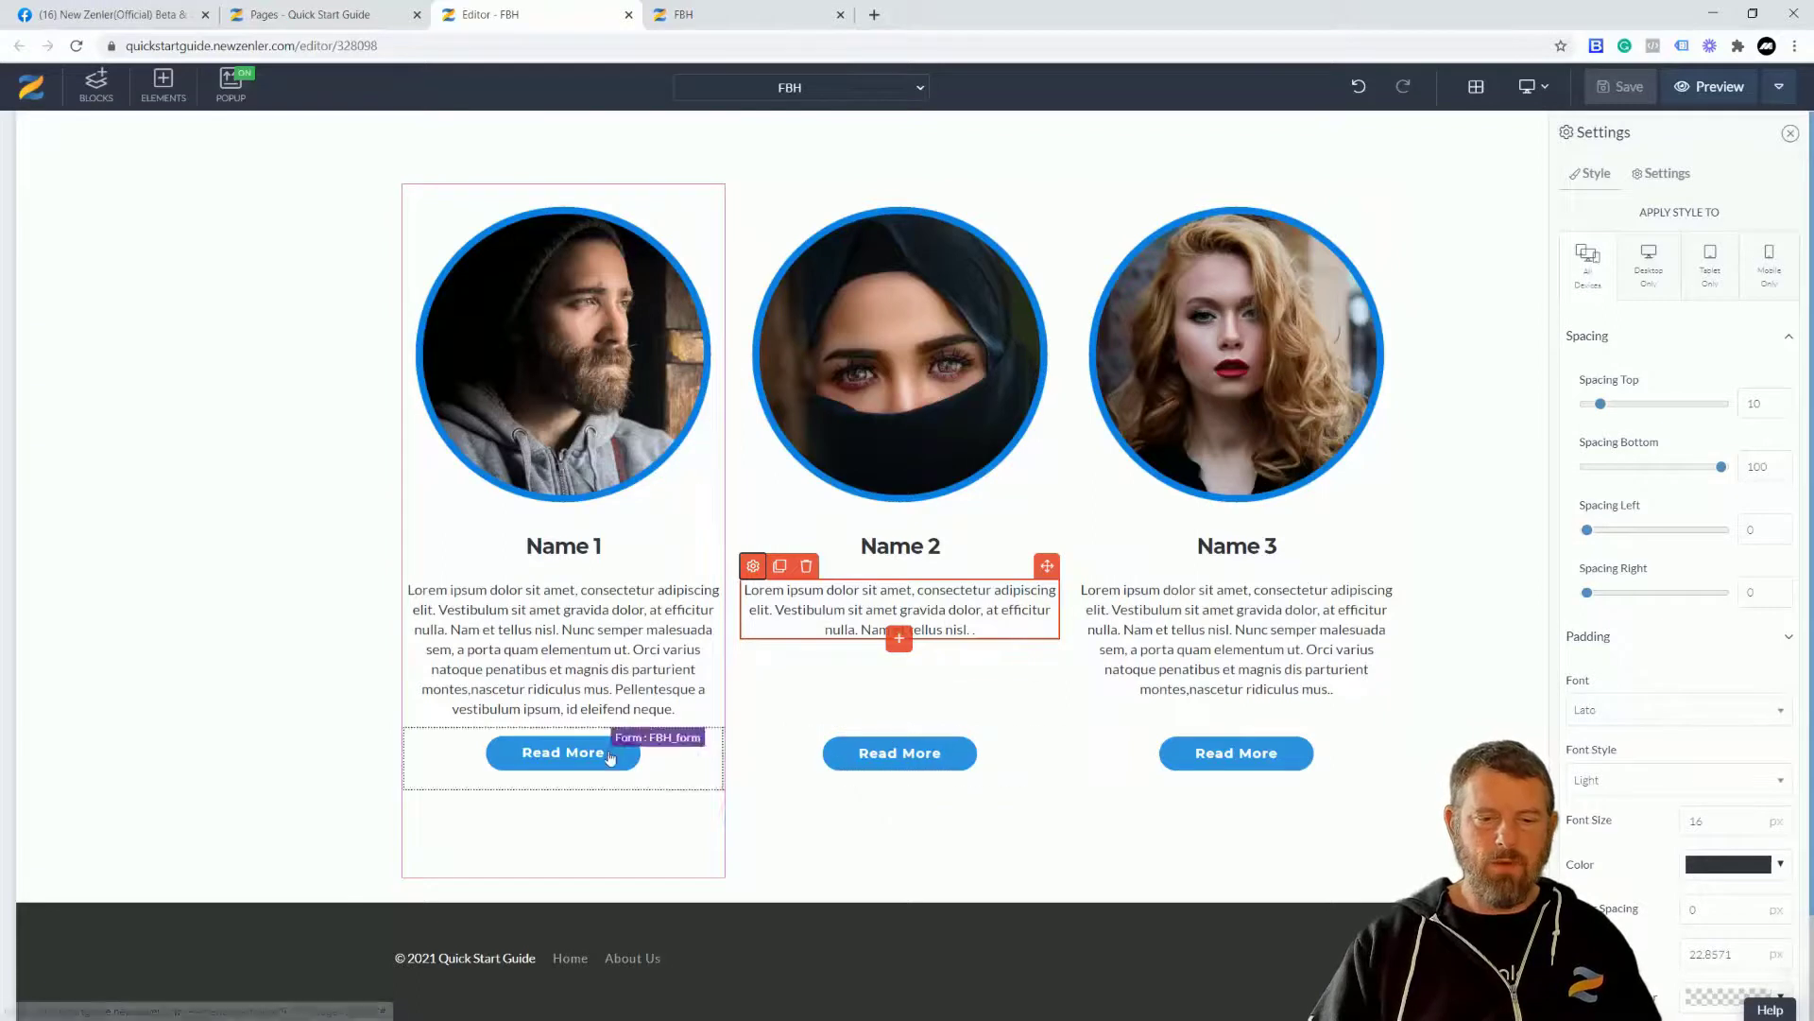
Review the all-devices spacing of the "Name 1" column's Read More button, close its settings and save the page.
click(490, 764)
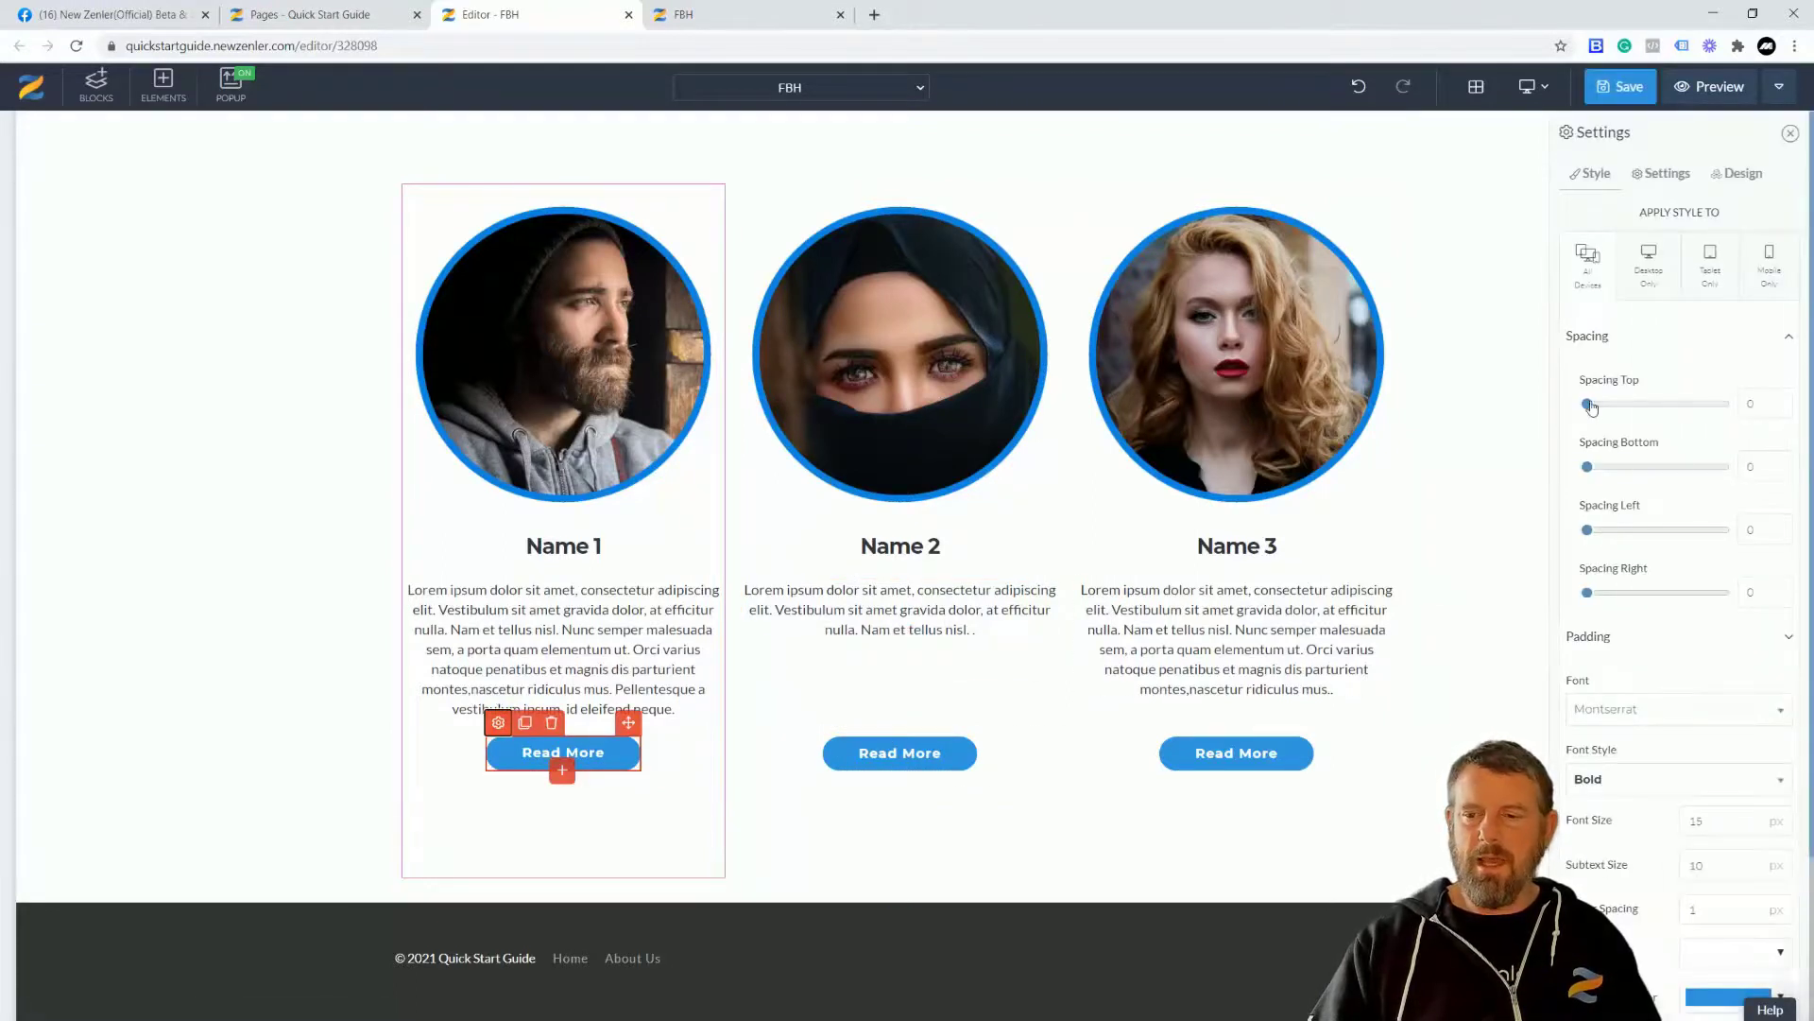
click(1503, 640)
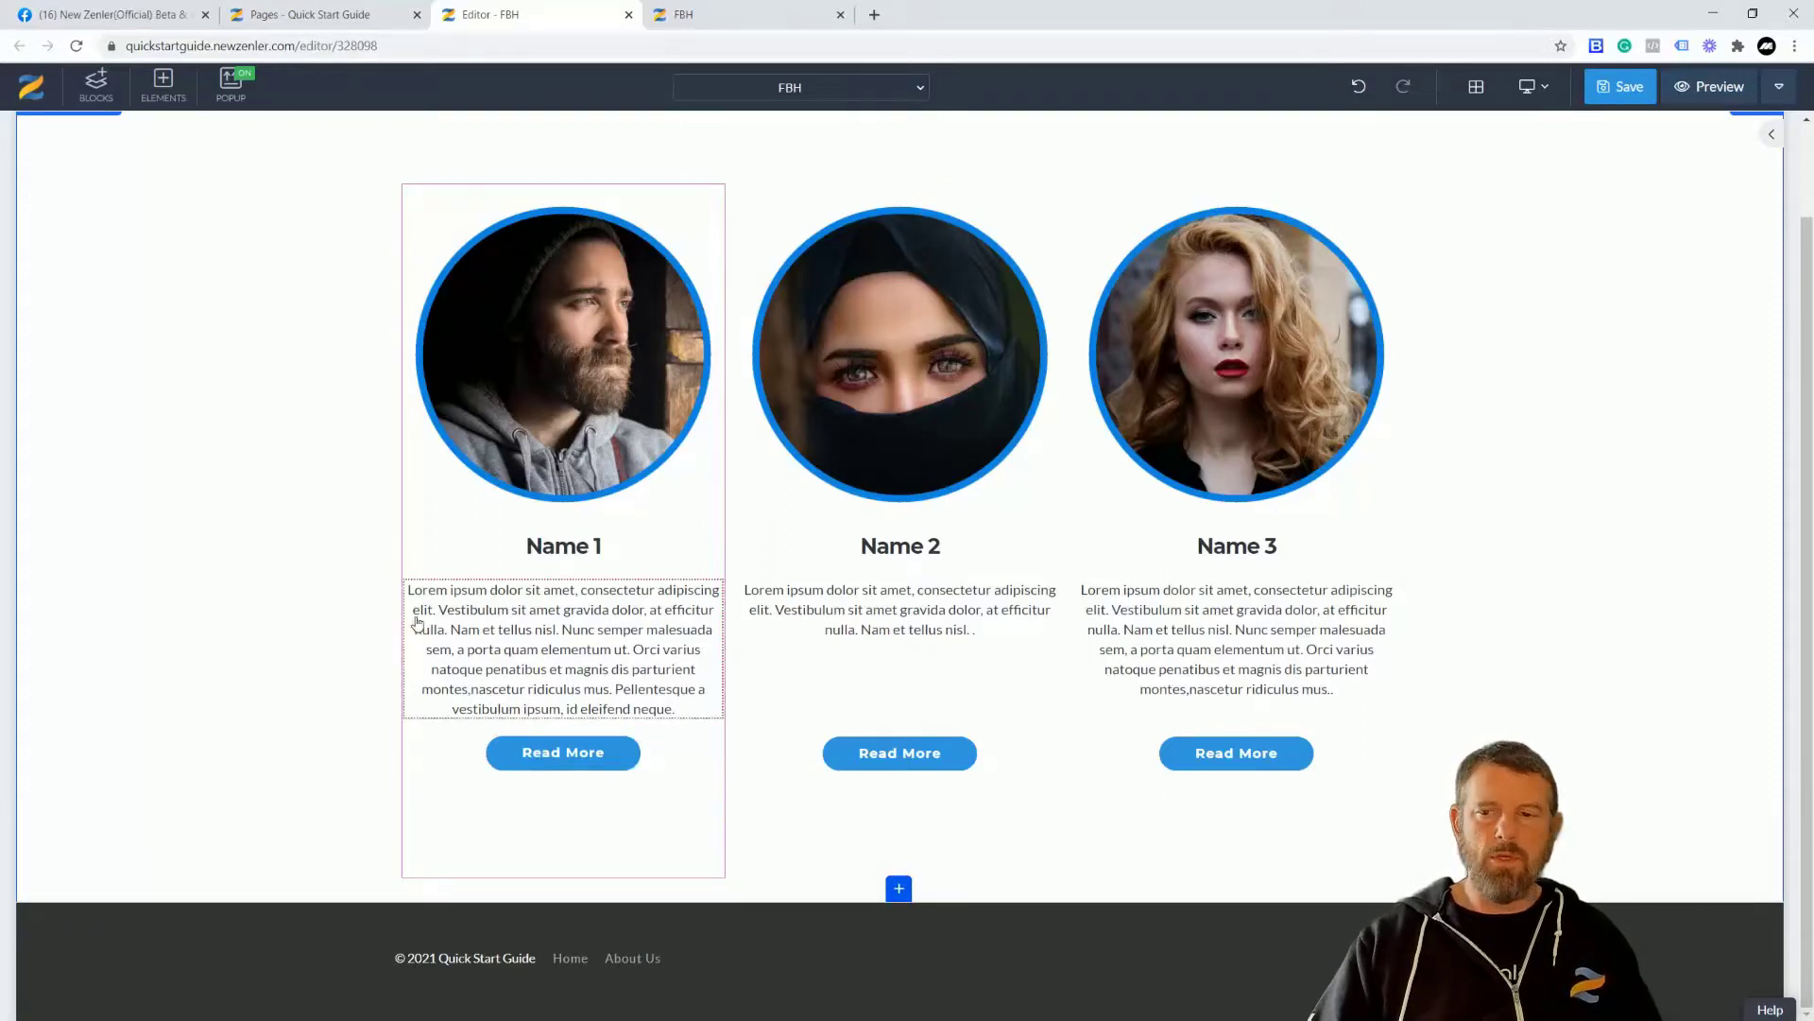
key(ctrl+s)
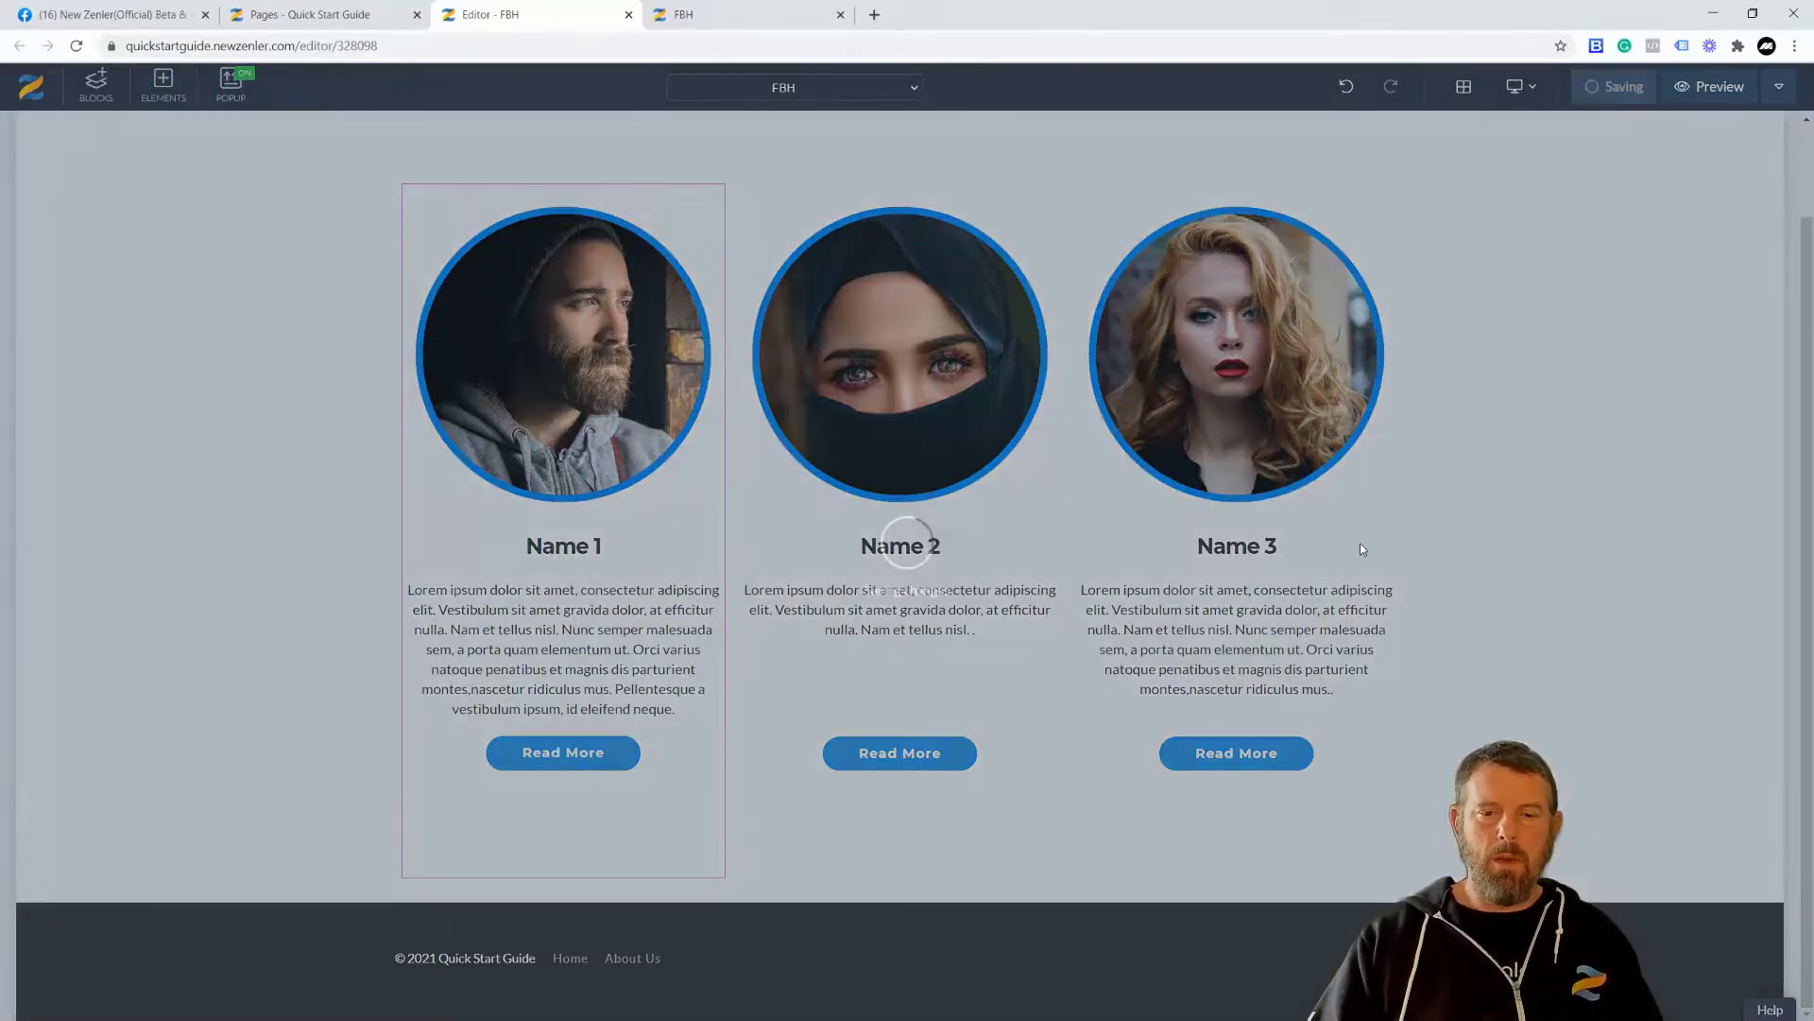